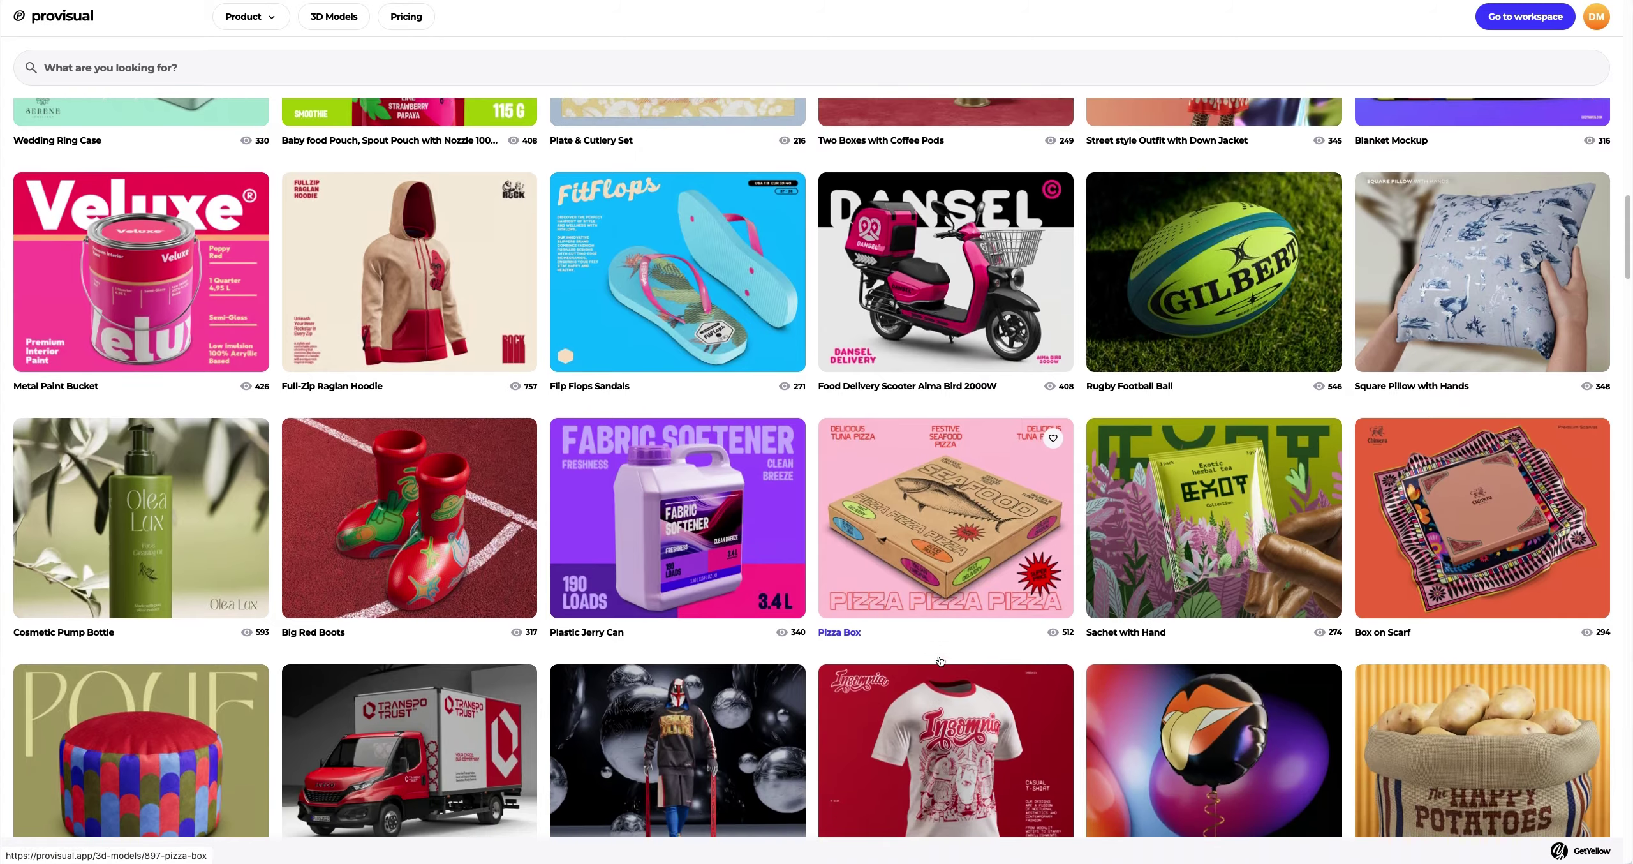
# Step: Browse the 3D model gallery and open the Character in Puffier Outfit model
pyautogui.scroll(-3, 893, 661)
pyautogui.scroll(-10, 750, 664)
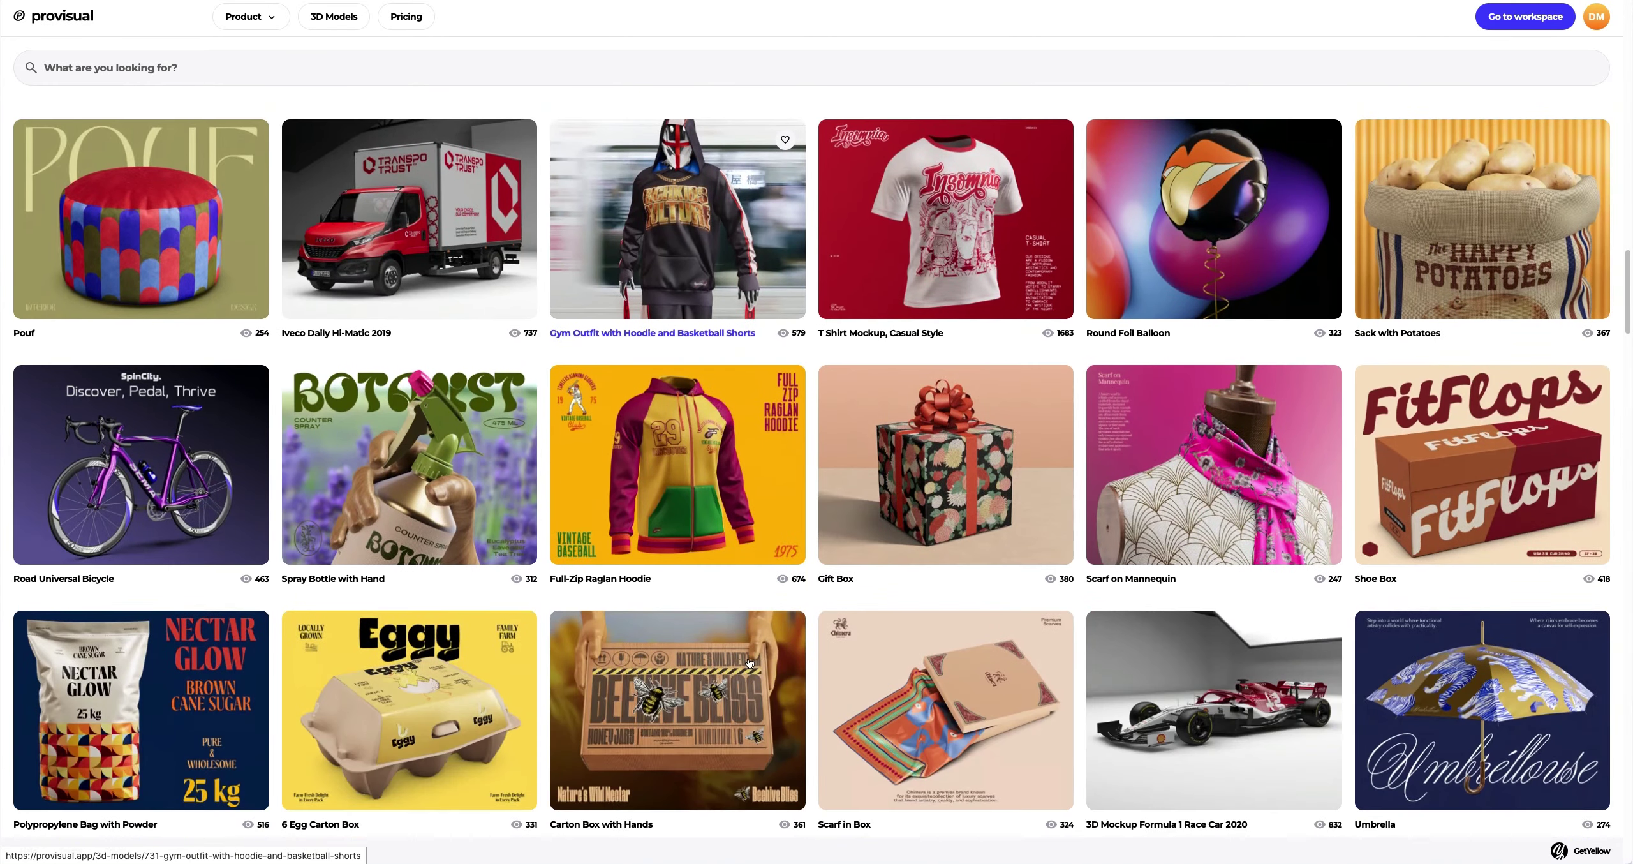
pyautogui.scroll(-12, 931, 673)
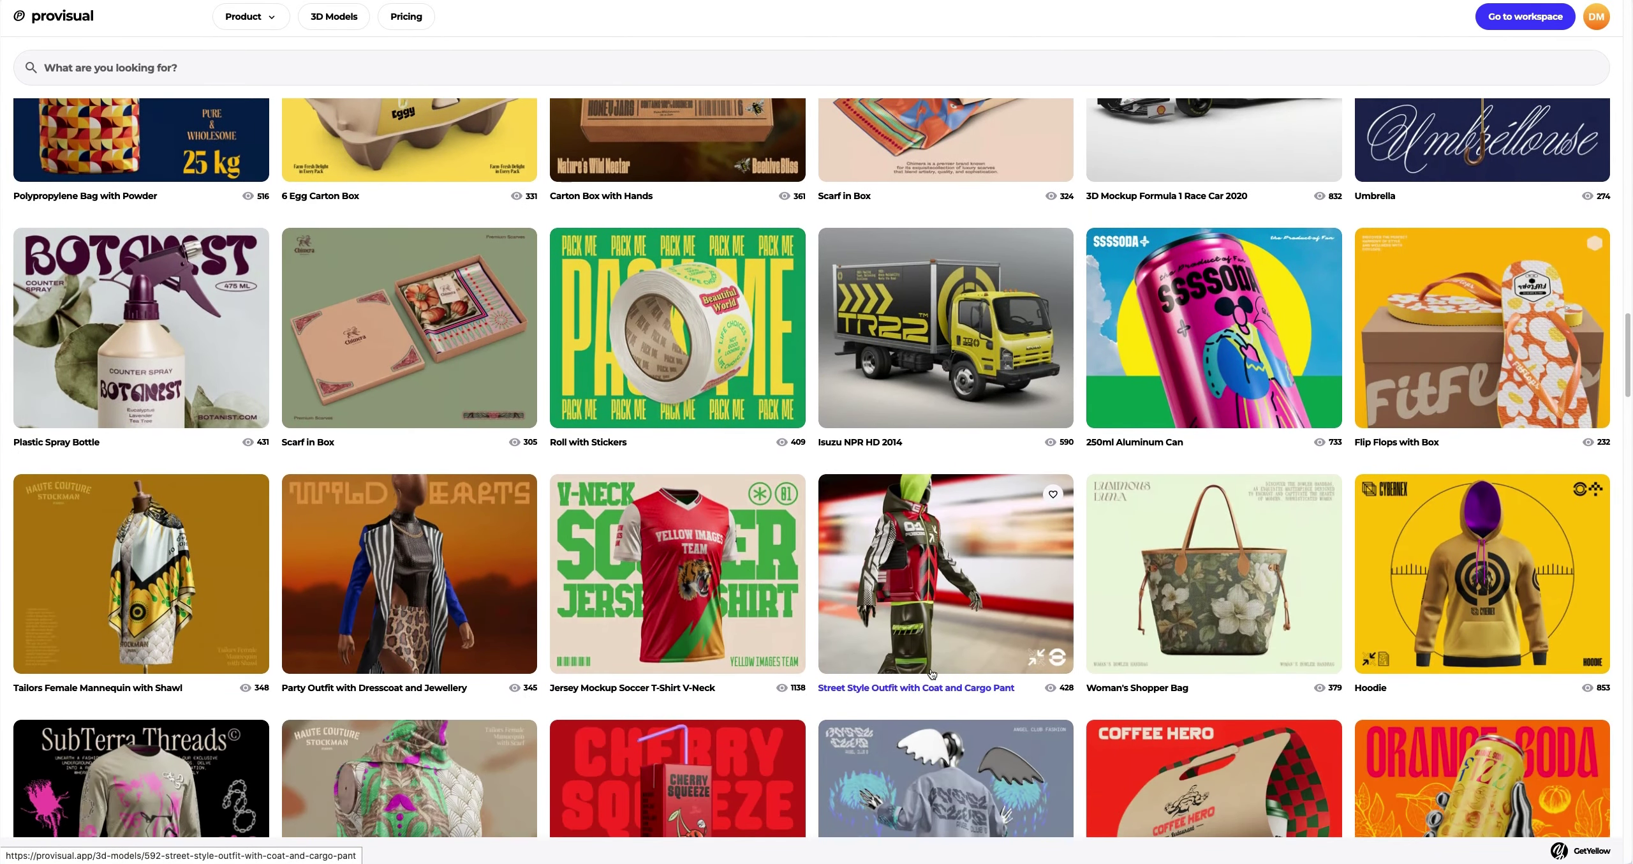
pyautogui.scroll(-15, 932, 673)
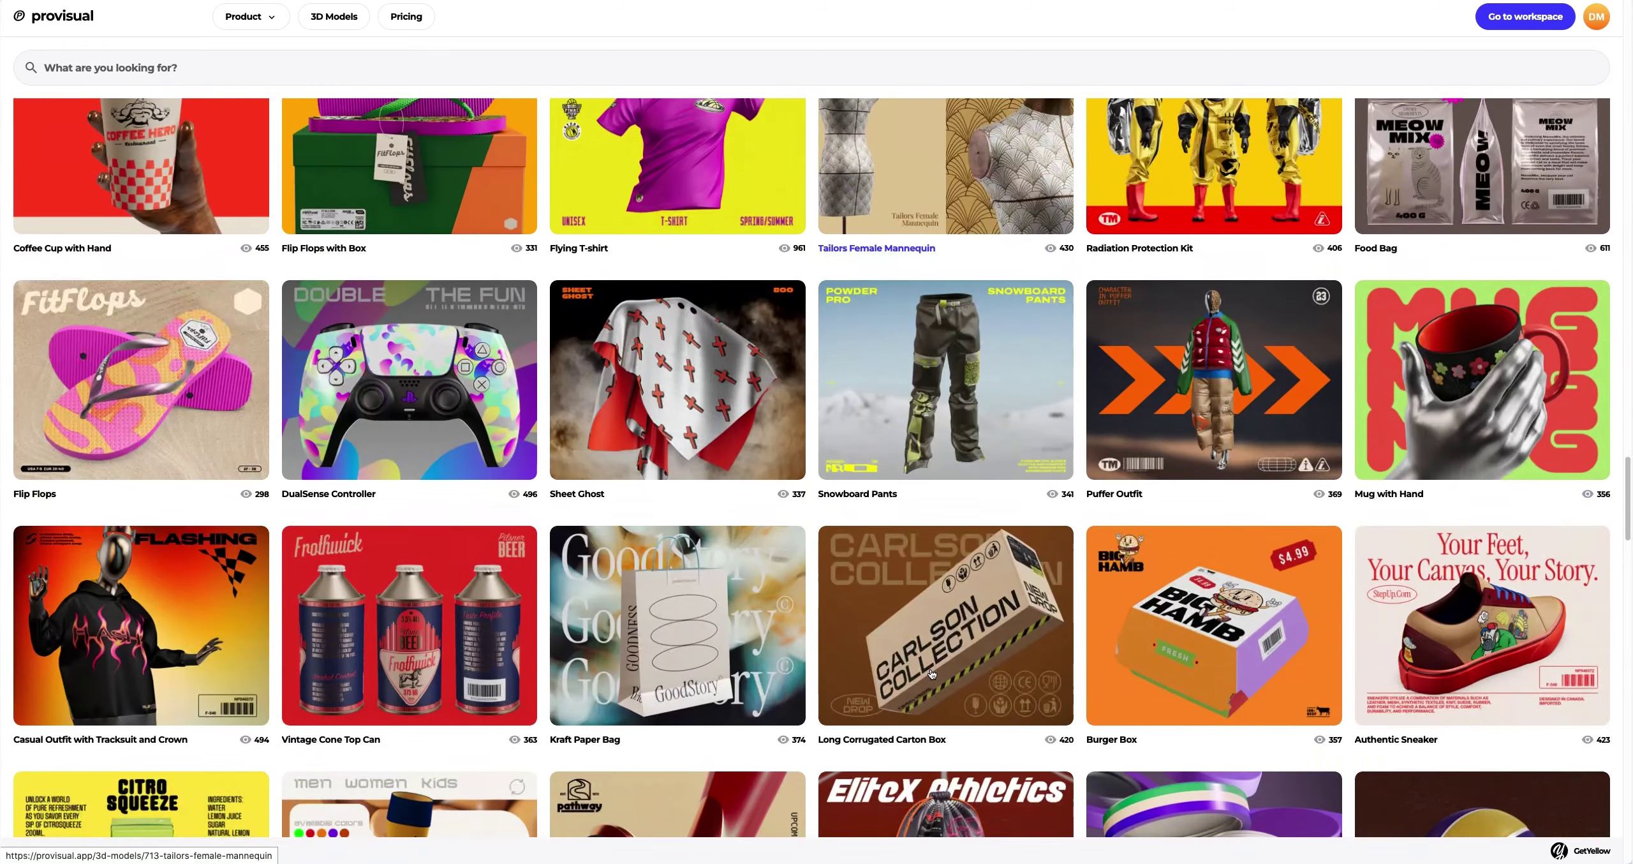
pyautogui.scroll(-6, 931, 673)
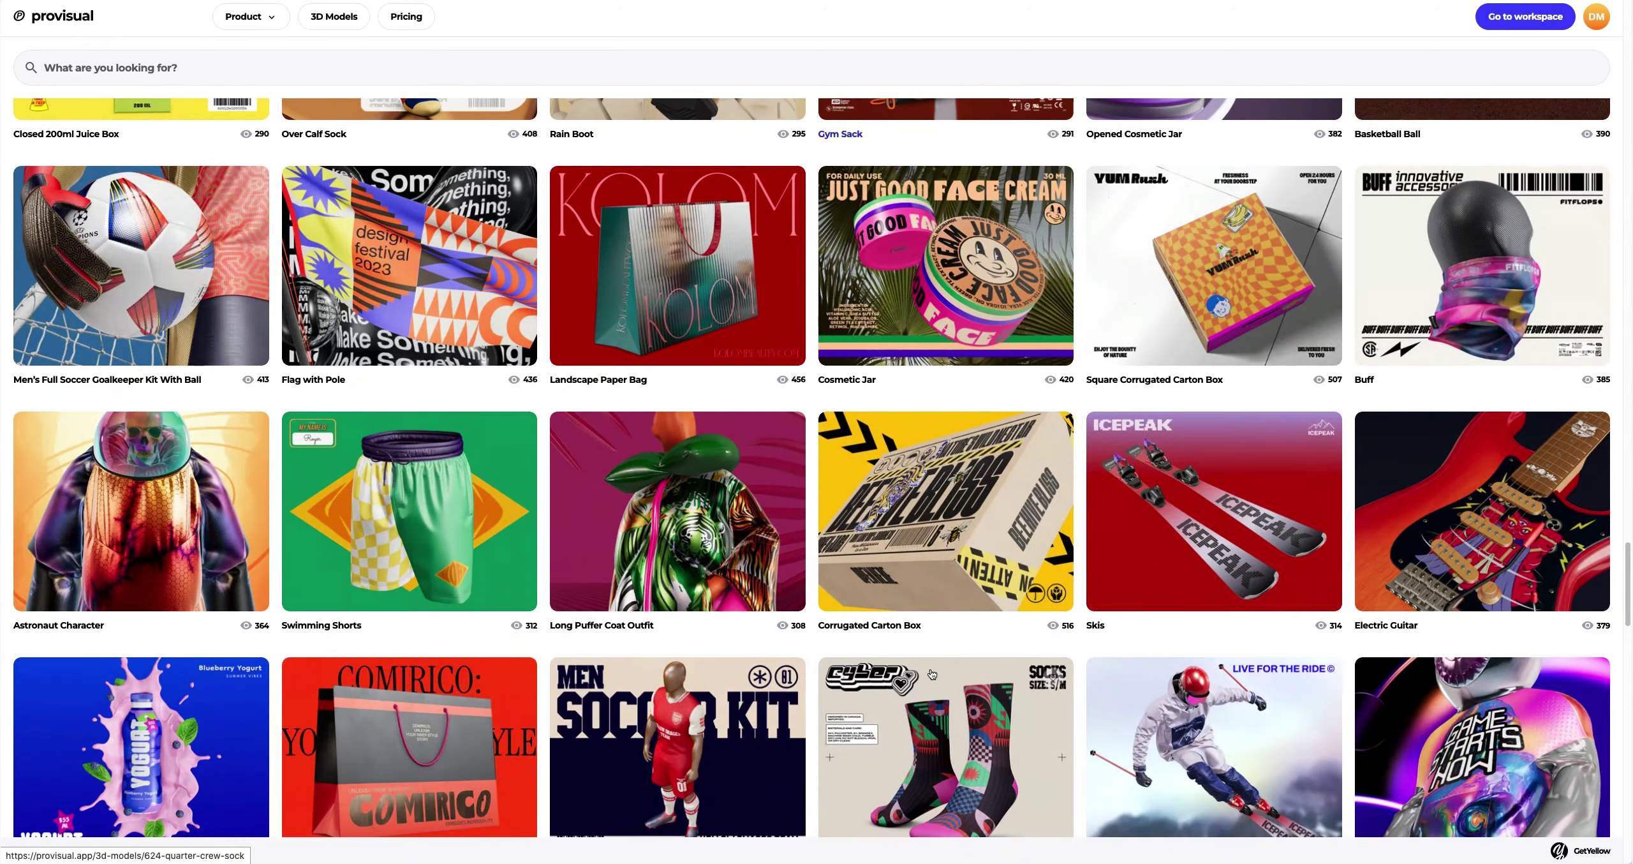
pyautogui.scroll(-4, 931, 673)
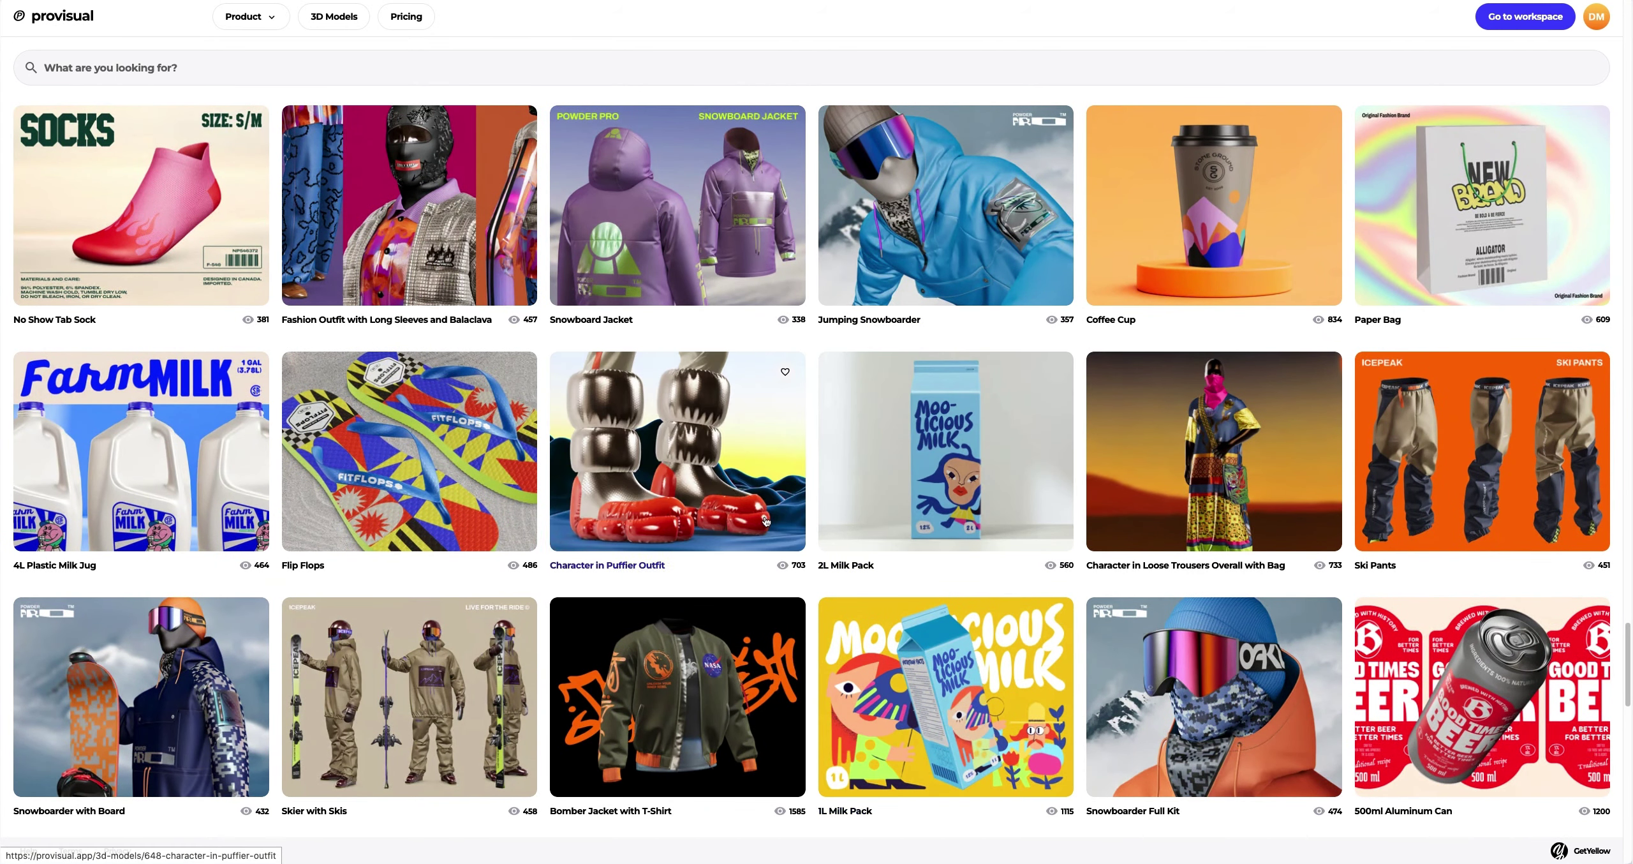
pyautogui.click(722, 477)
# Step: Look through the puffier outfit's preview images and create a project from the model
pyautogui.click(794, 565)
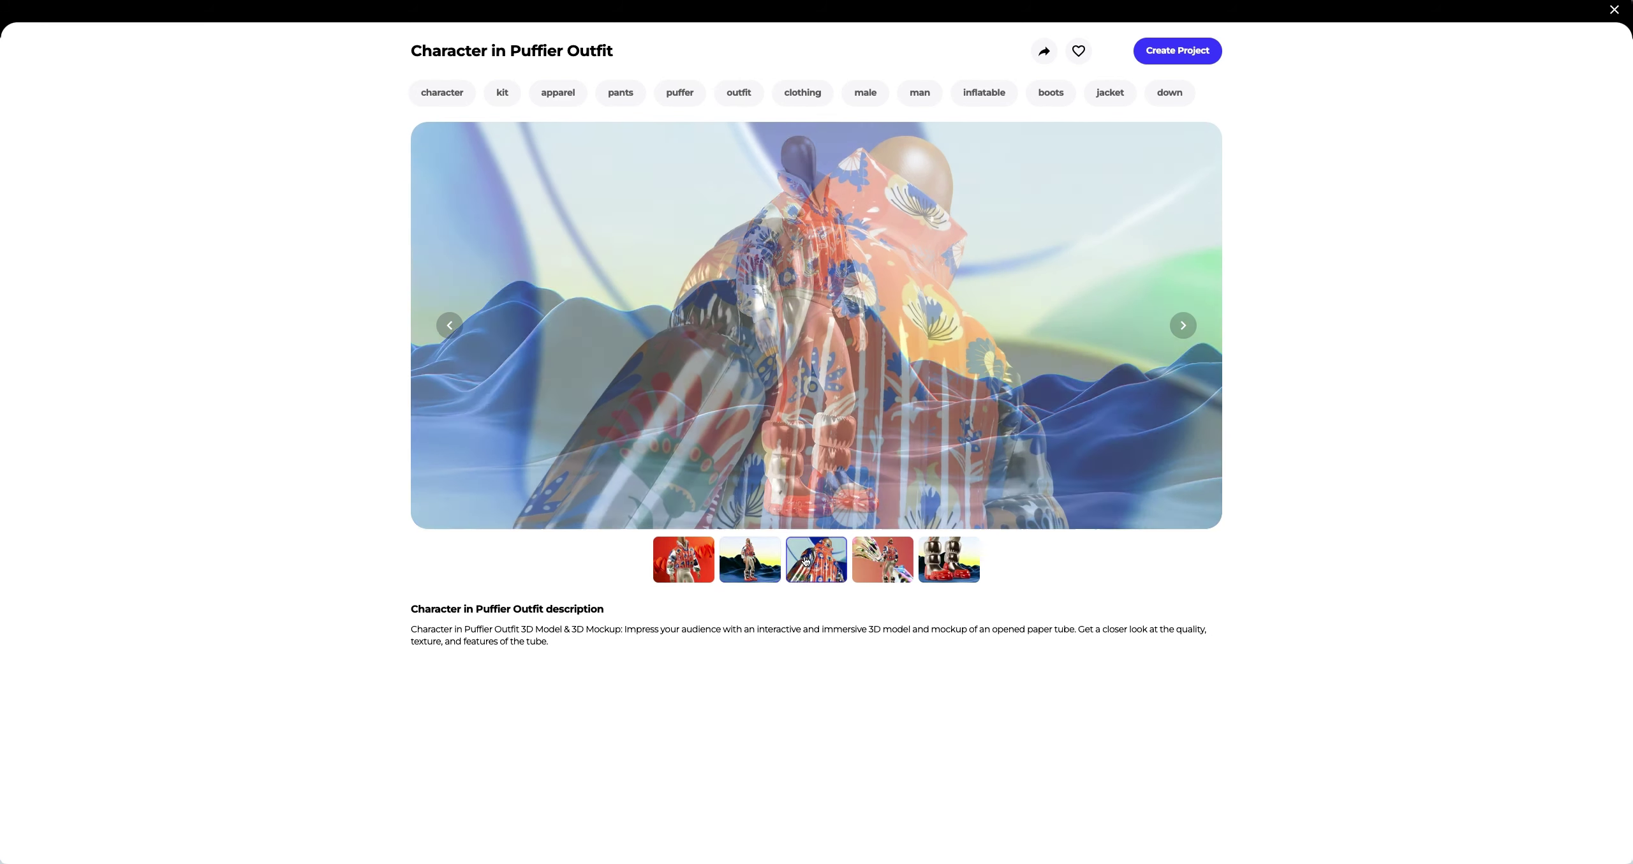
pyautogui.click(900, 571)
pyautogui.click(948, 574)
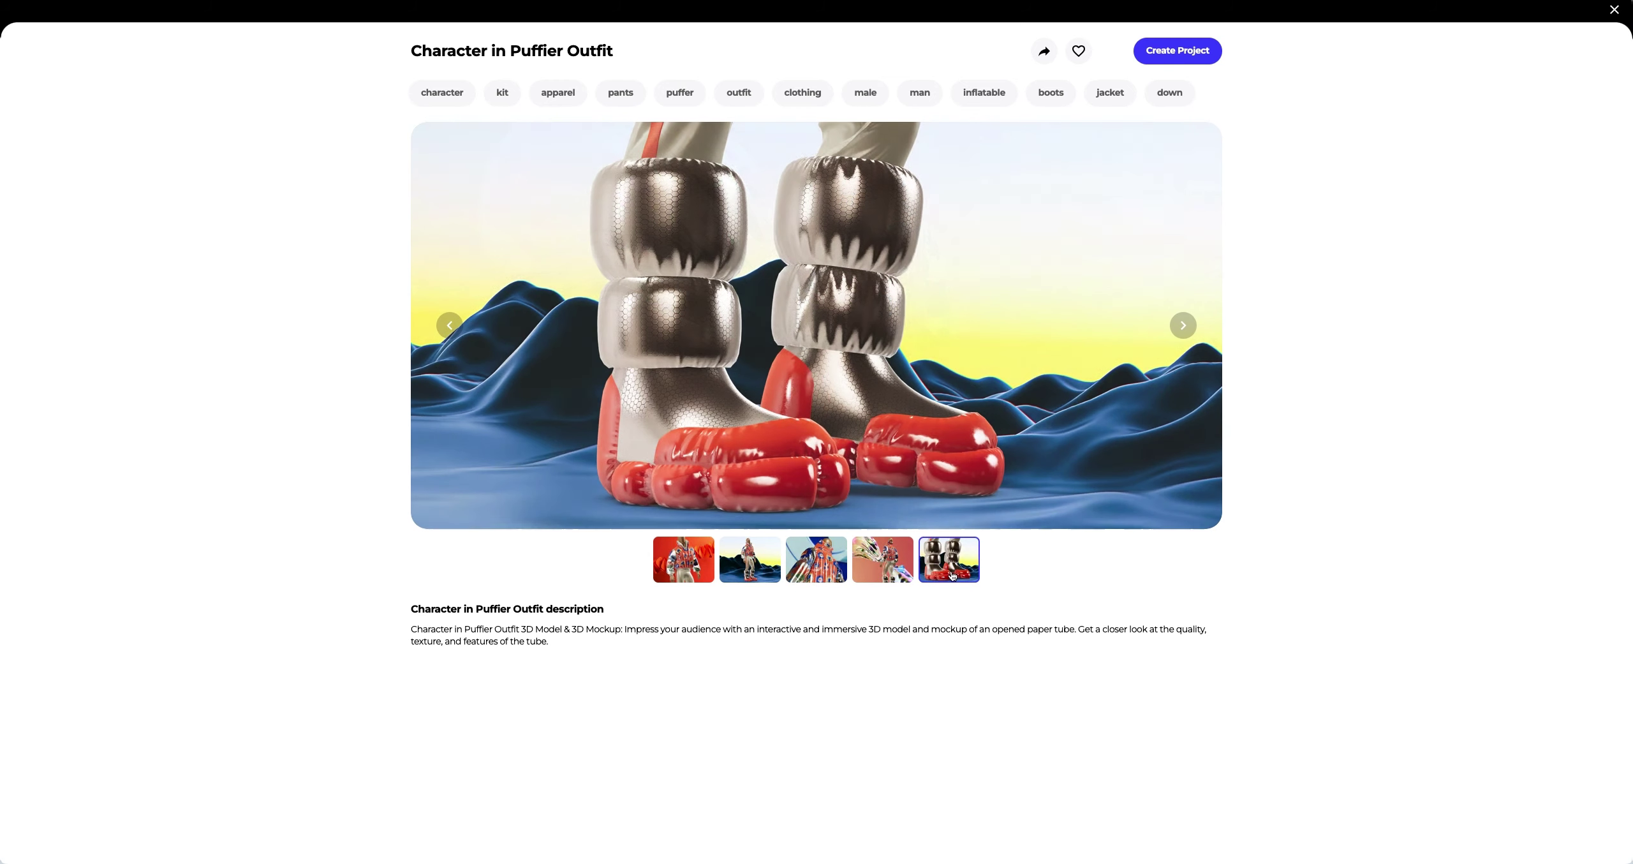
pyautogui.click(1178, 50)
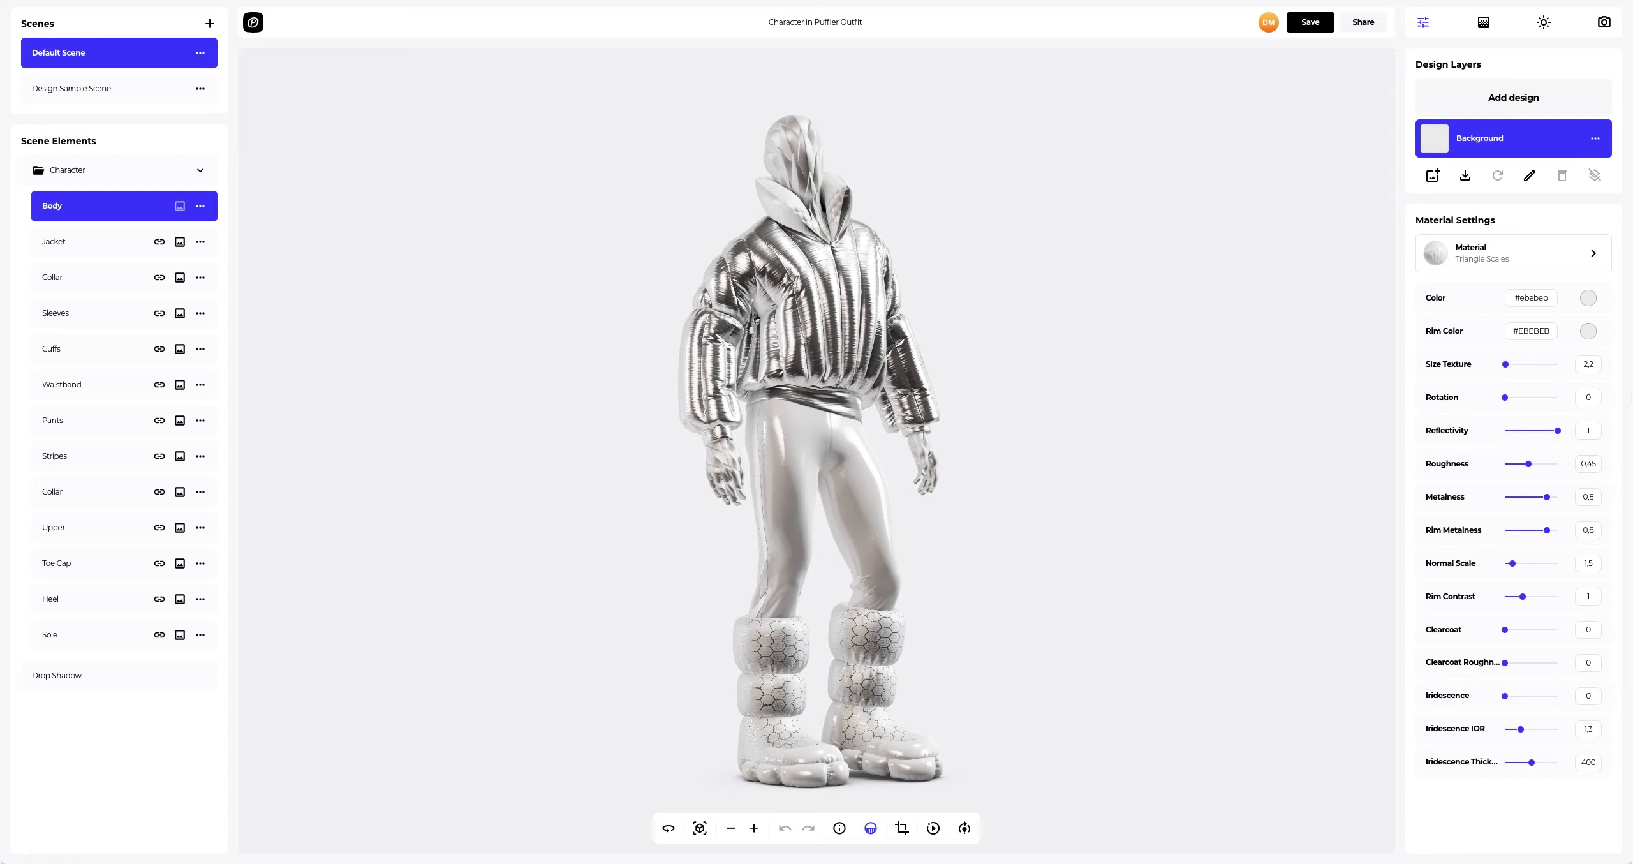
# Step: Apply the Mahogany material from the Wood category to the character's Body
pyautogui.moveTo(1310, 400); pyautogui.dragTo(390, 398)
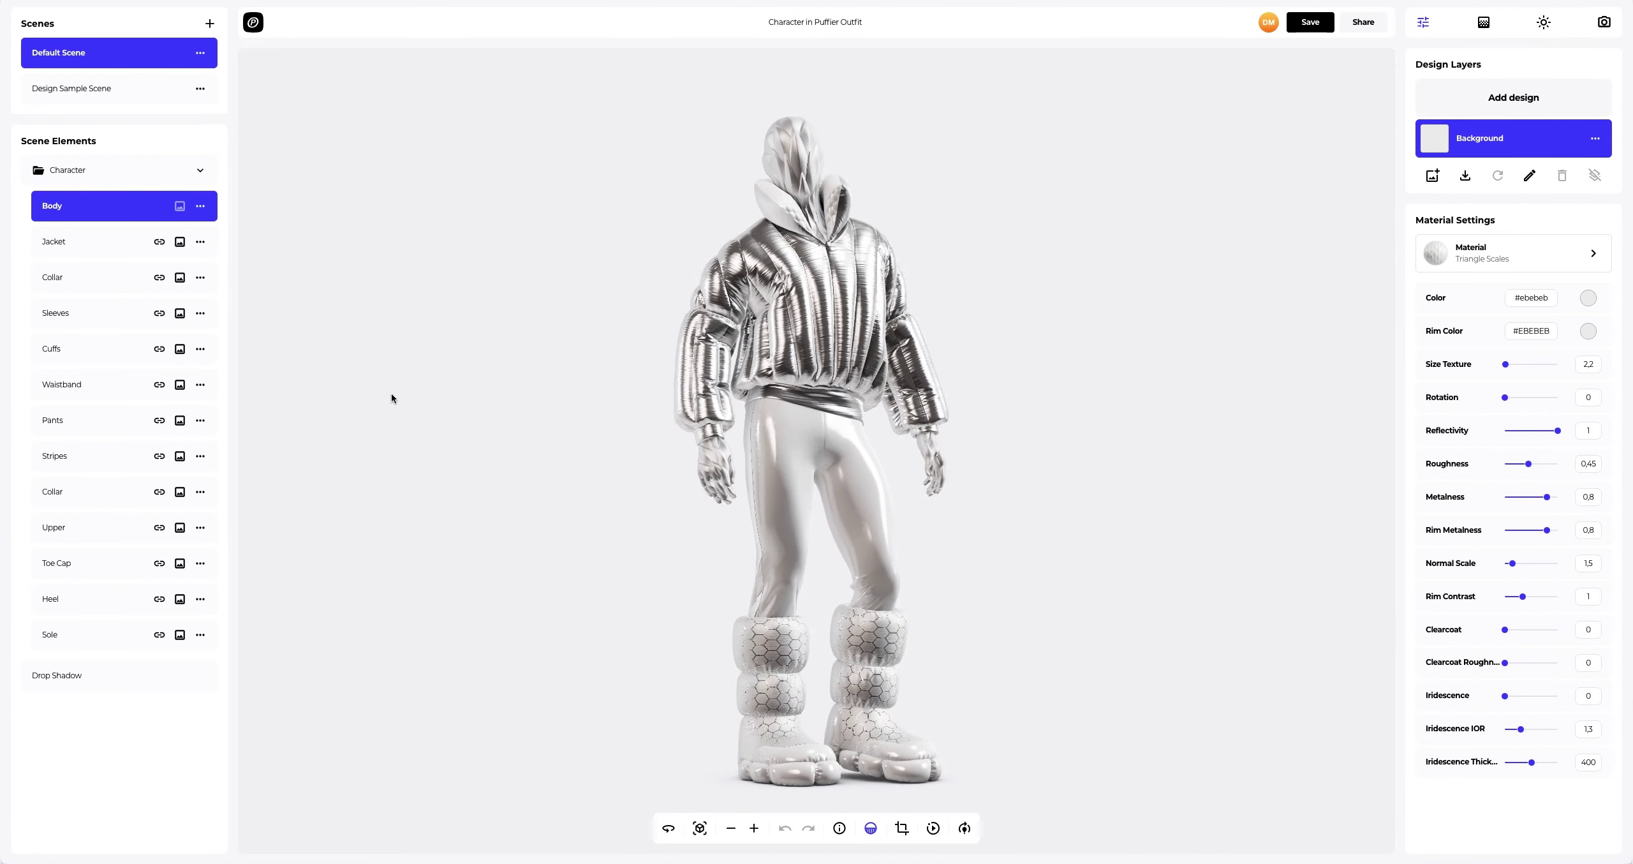
pyautogui.scroll(5, 816, 153)
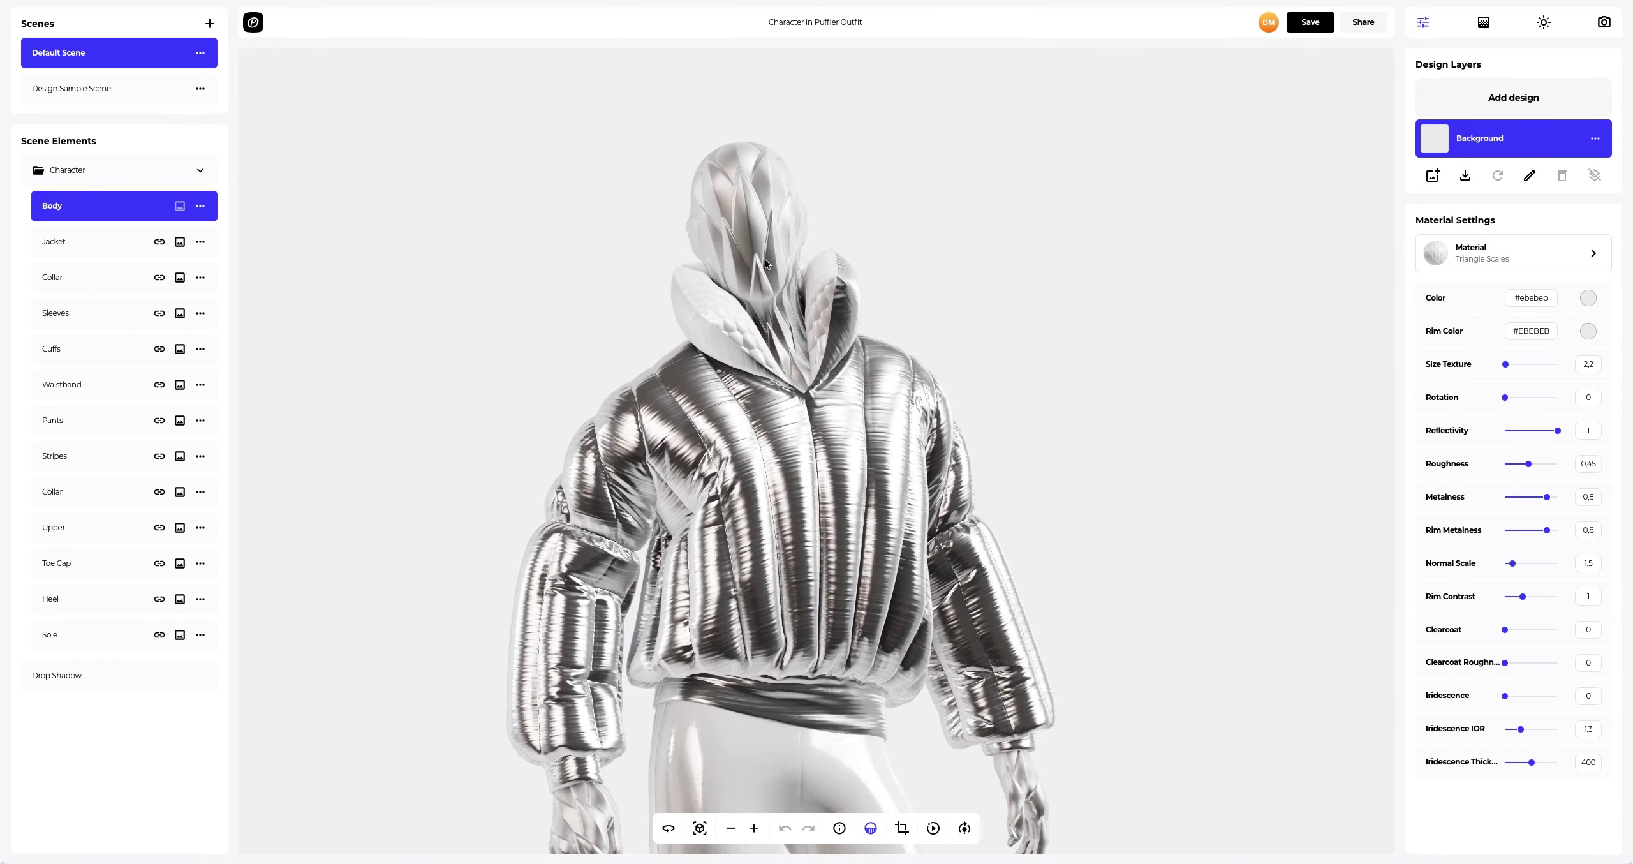
pyautogui.scroll(5, 765, 255)
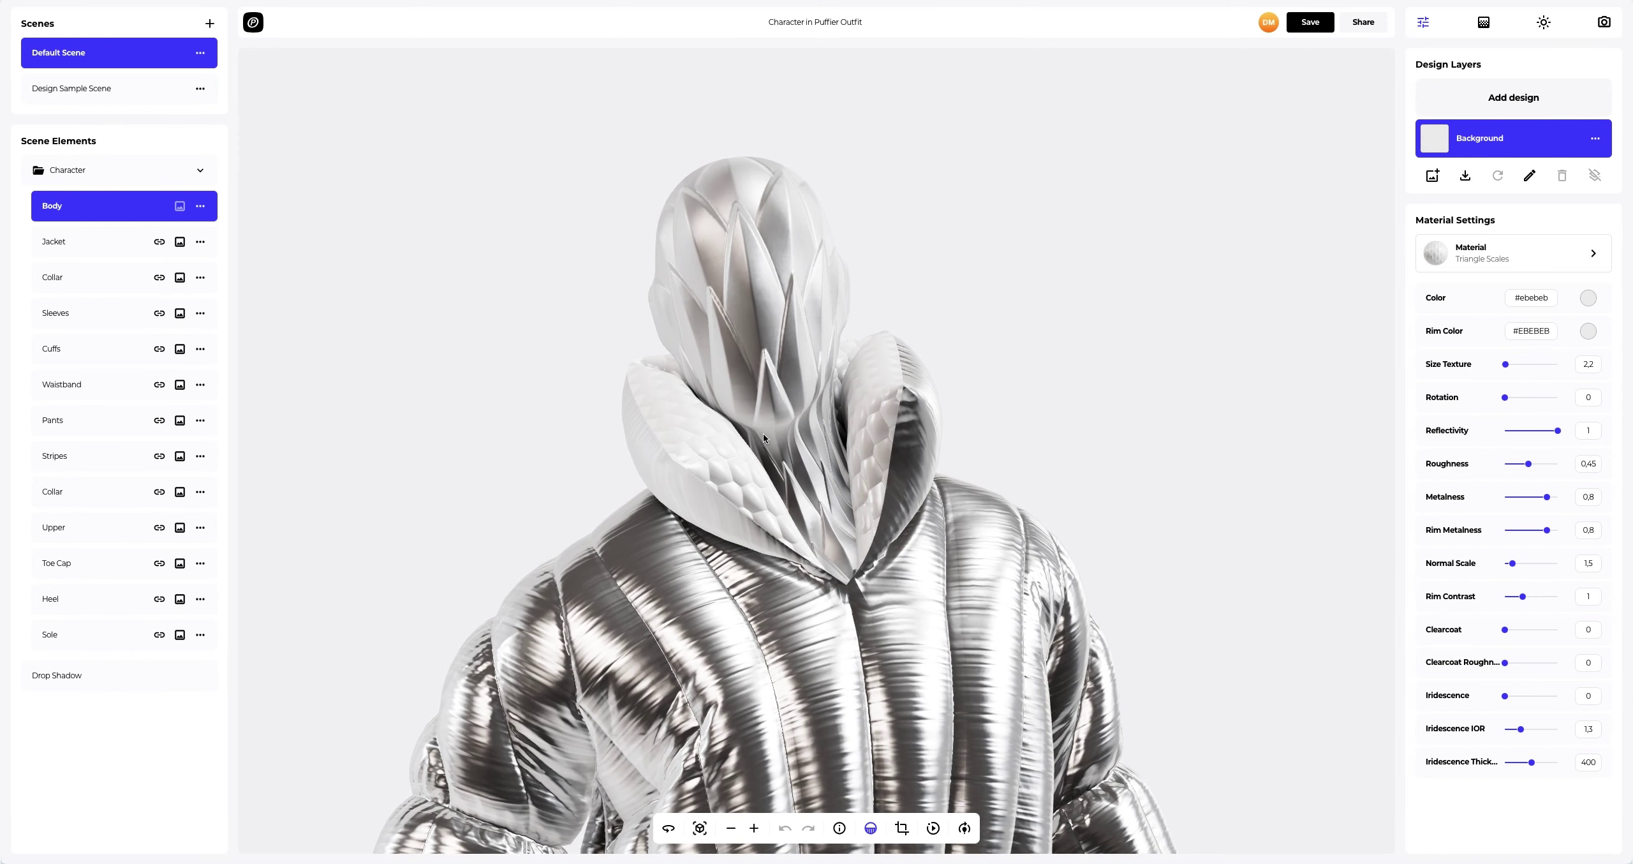
pyautogui.moveTo(763, 434); pyautogui.dragTo(801, 429)
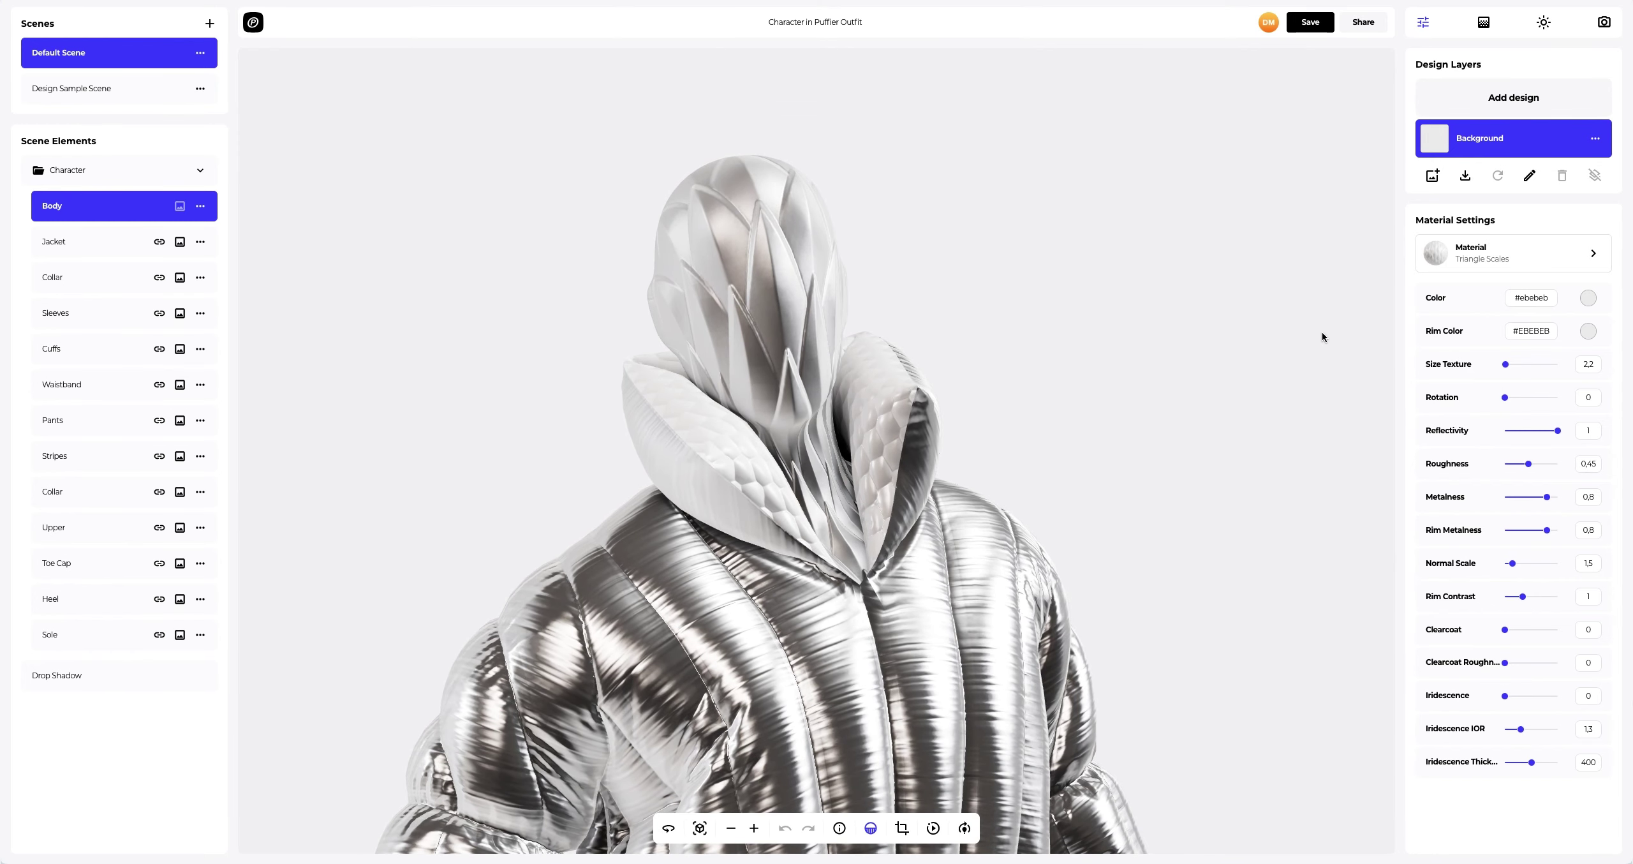
pyautogui.click(1518, 253)
pyautogui.click(1322, 132)
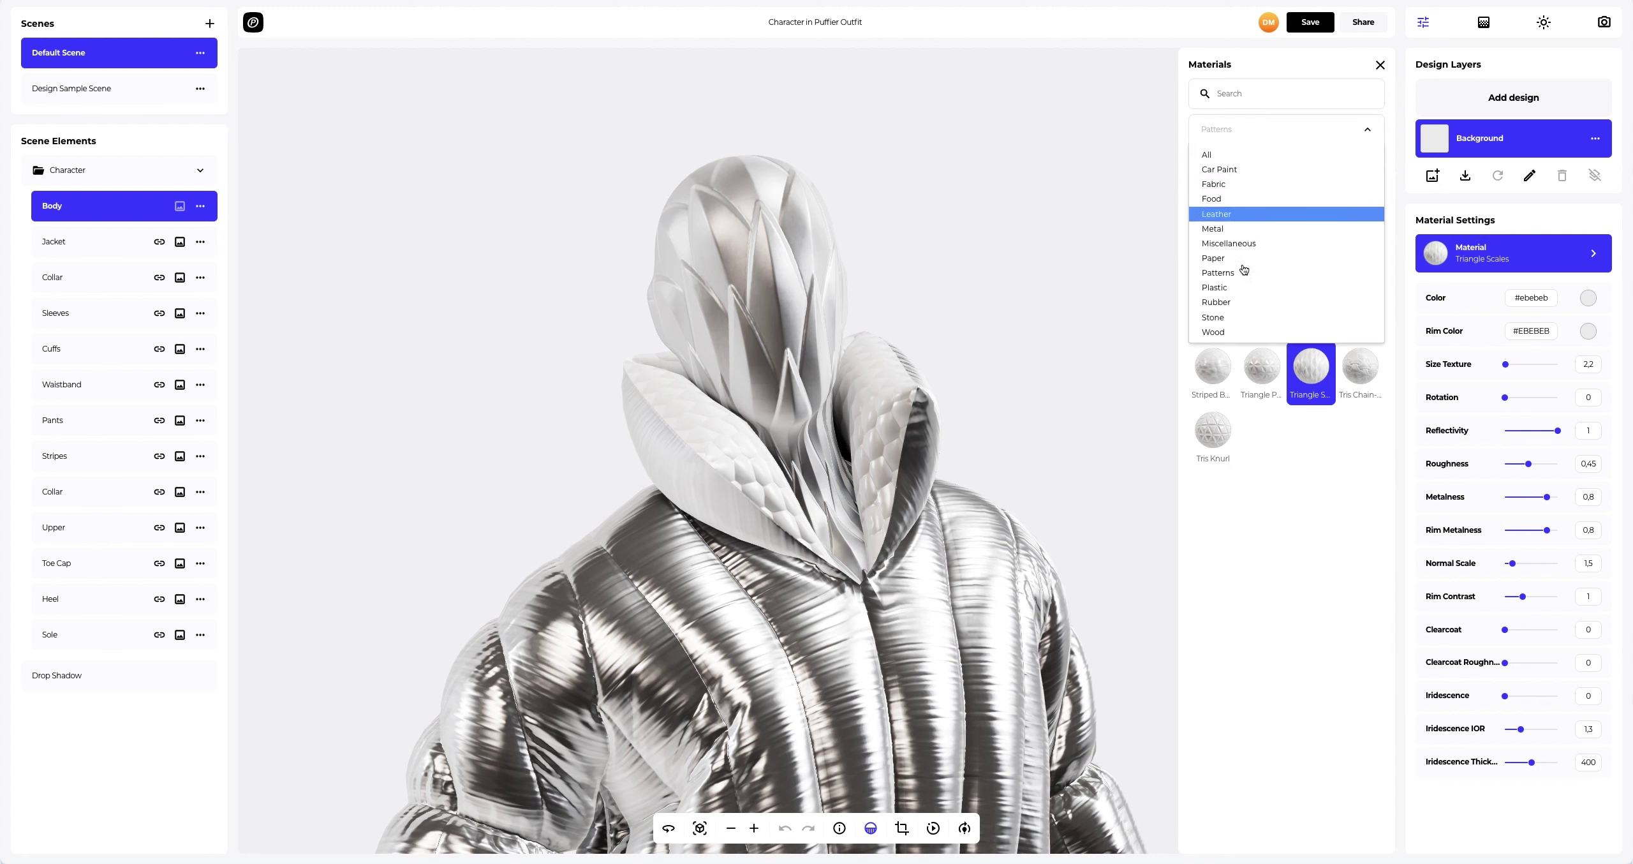
pyautogui.click(1219, 332)
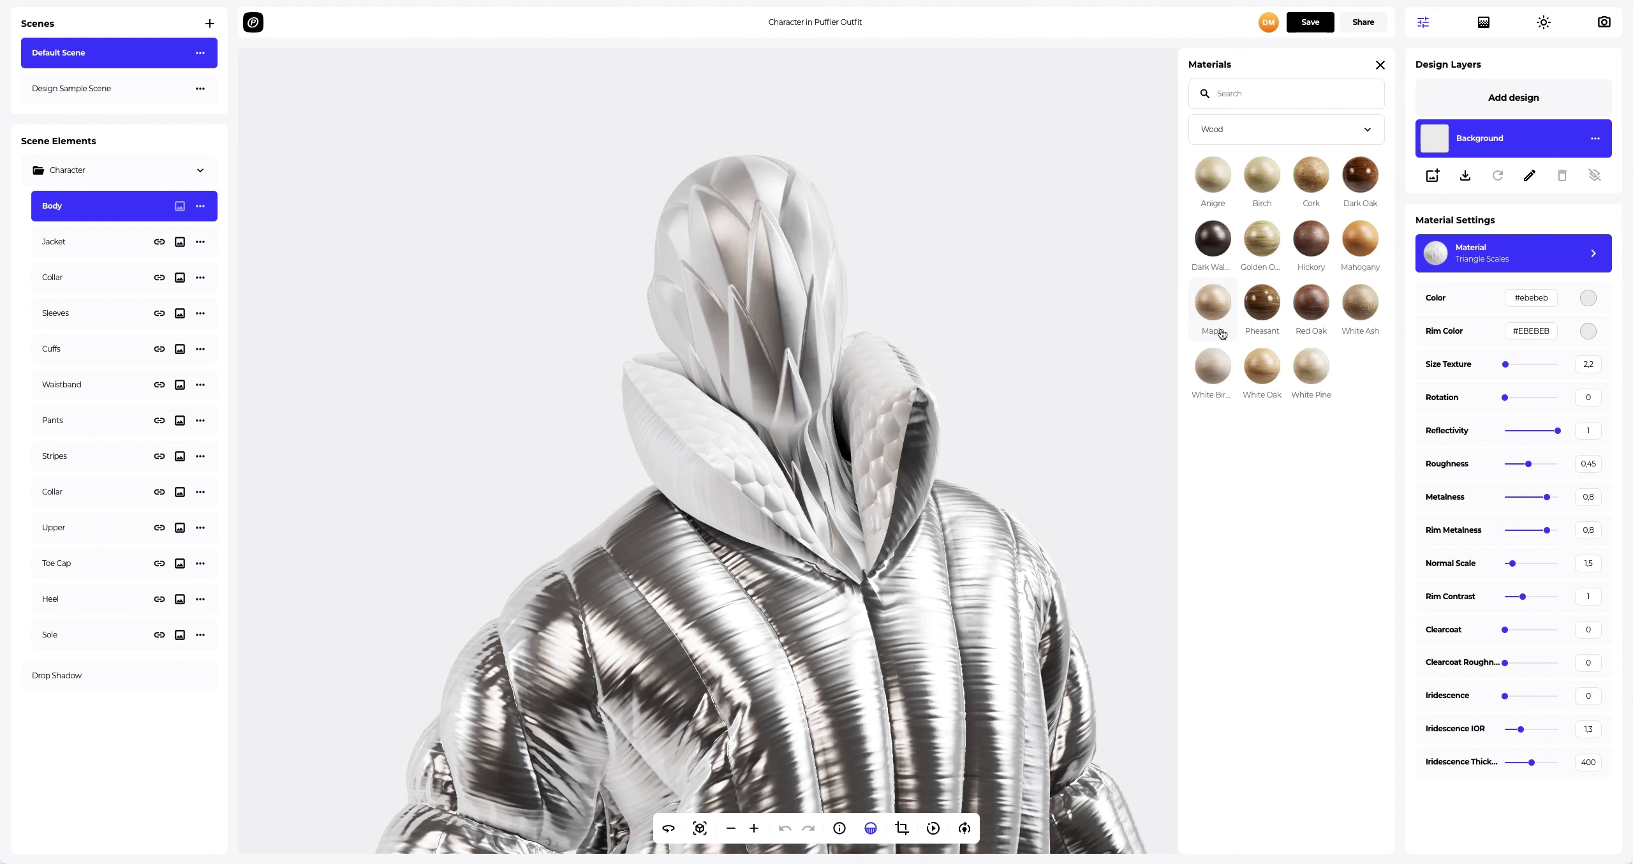
pyautogui.click(1367, 240)
pyautogui.click(1381, 65)
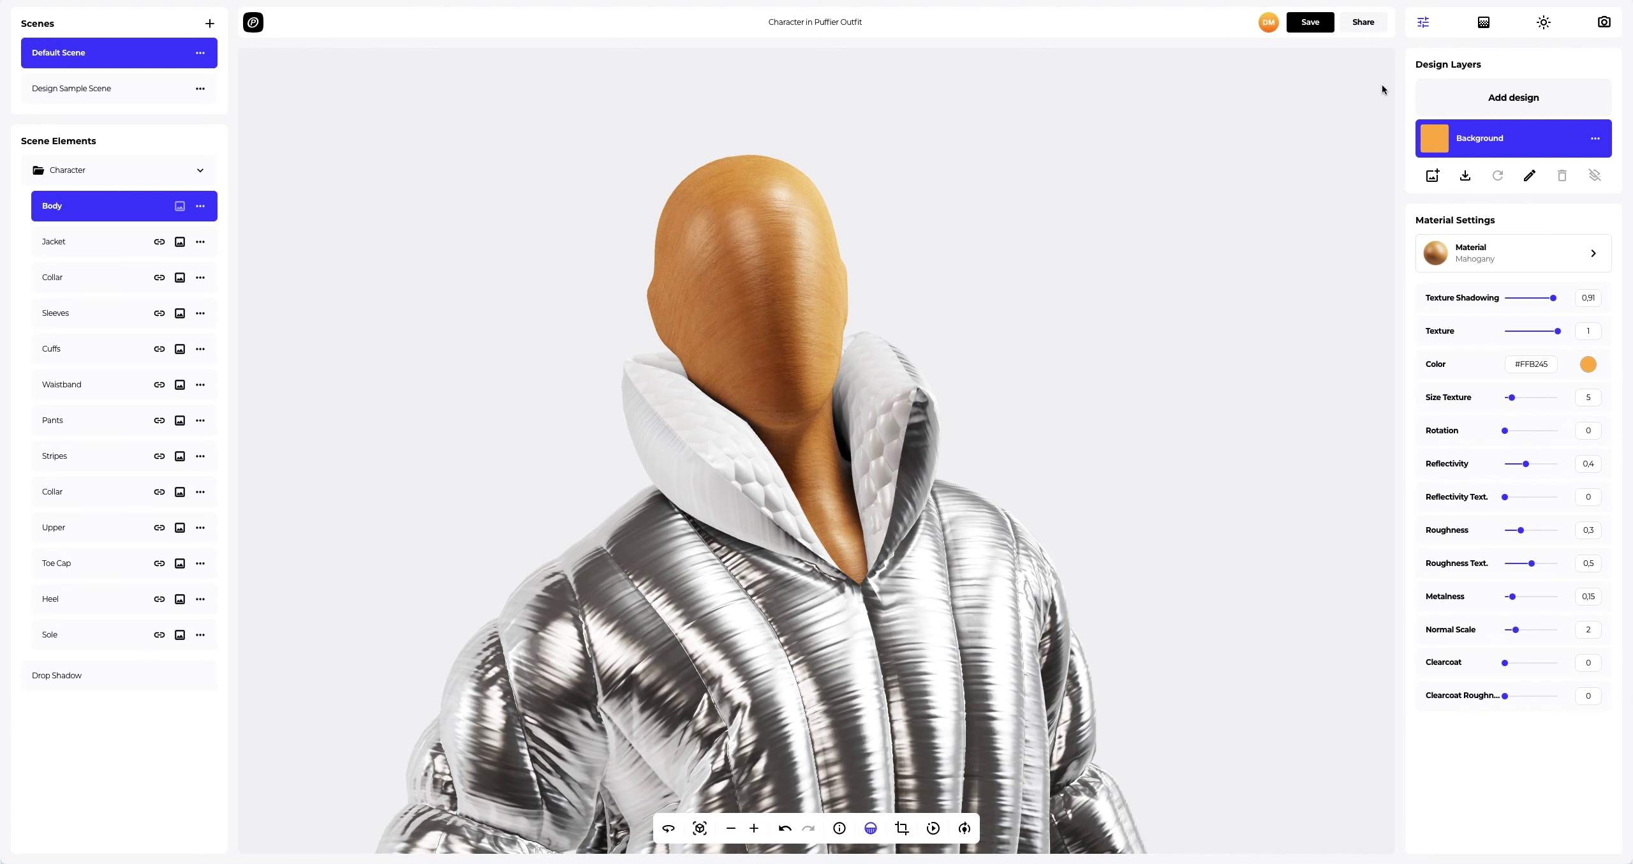
# Step: Adjust the Body's Mahogany material to texture 0.36, color #BA832D and reflectivity 1
pyautogui.moveTo(1556, 330); pyautogui.dragTo(1547, 434)
pyautogui.click(1586, 365)
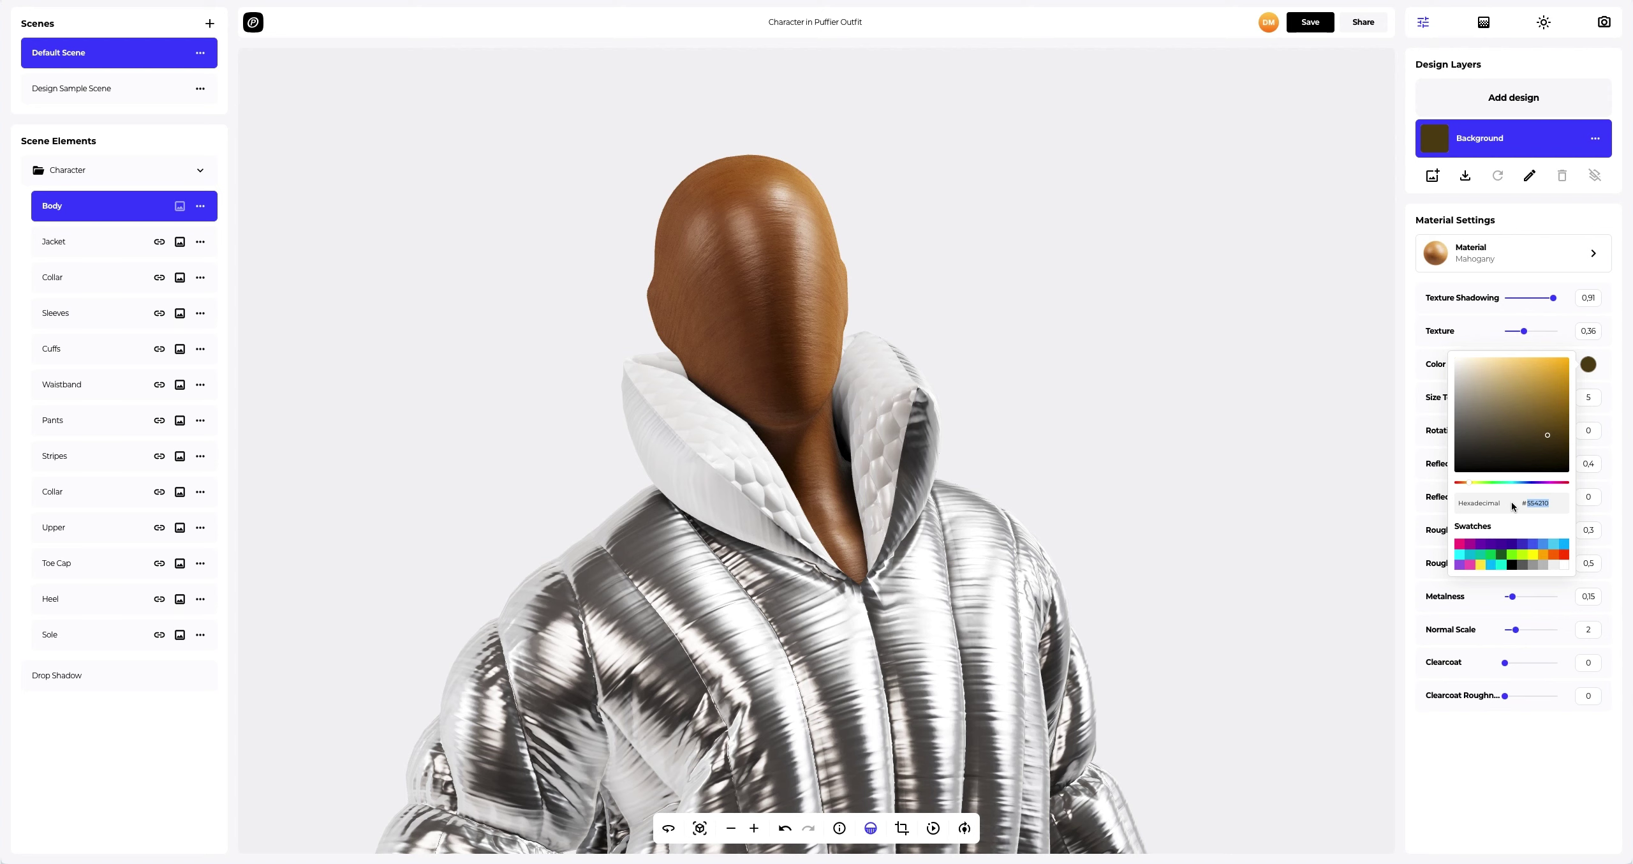
pyautogui.write('BA832D')
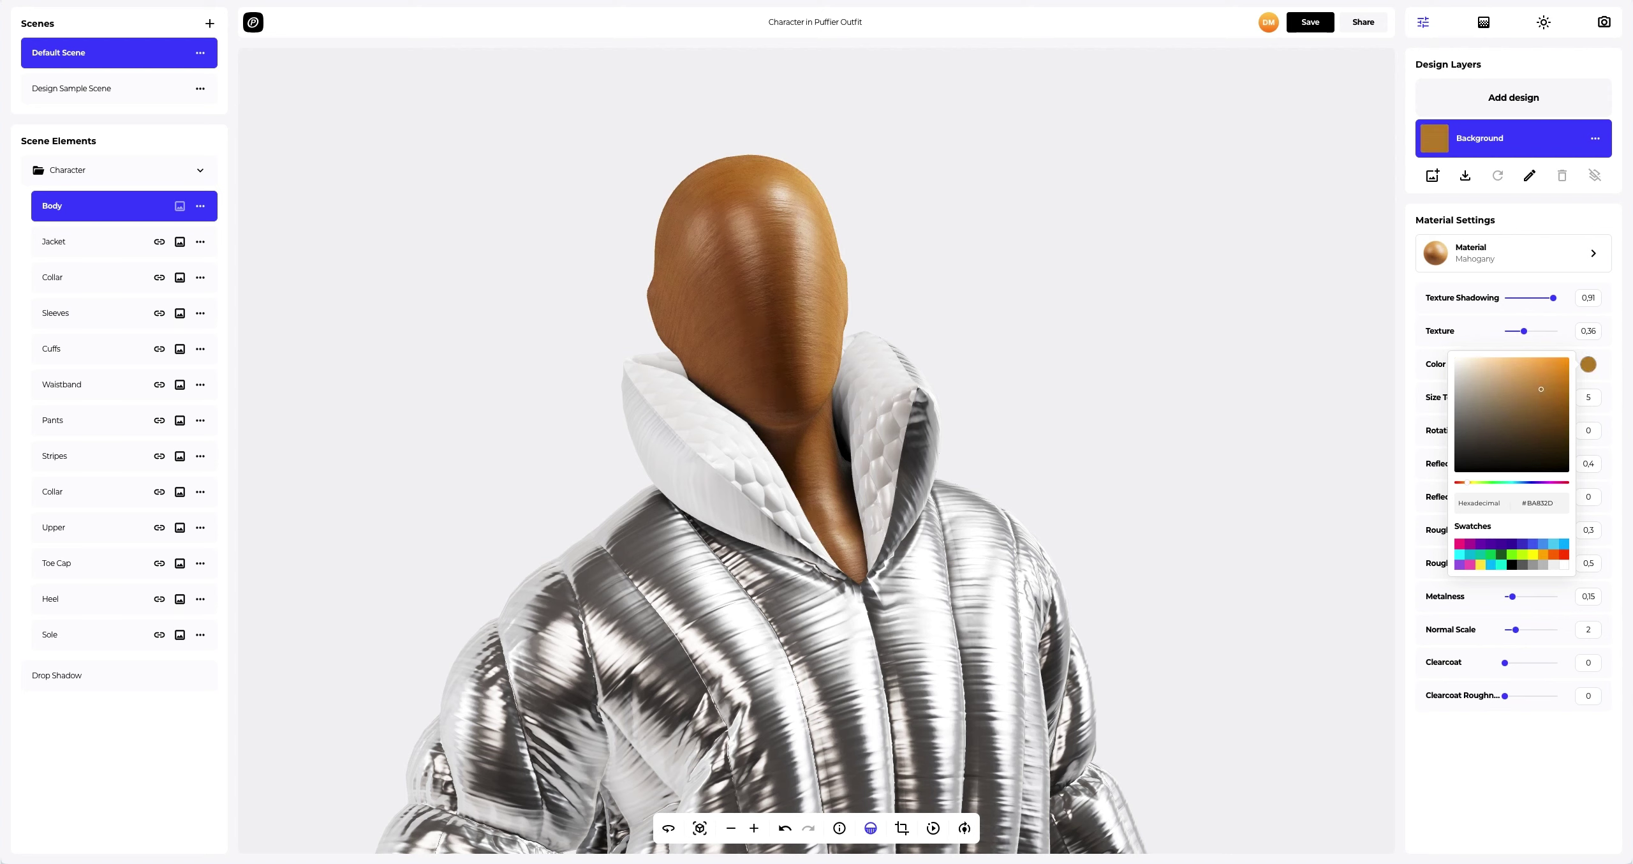
pyautogui.click(1399, 520)
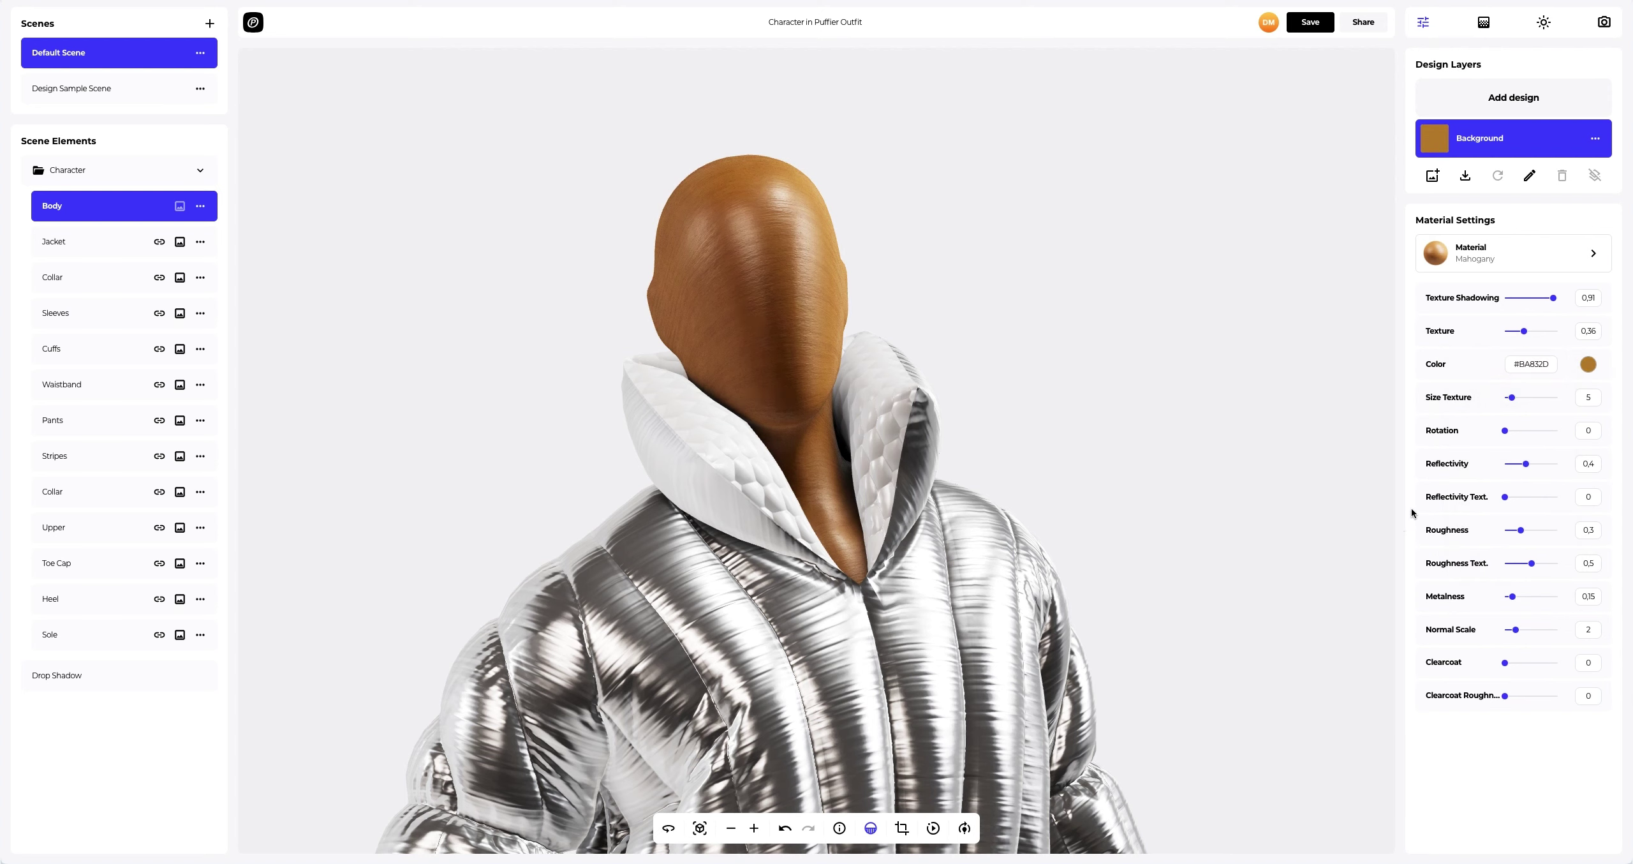
pyautogui.moveTo(1527, 465); pyautogui.dragTo(1586, 463)
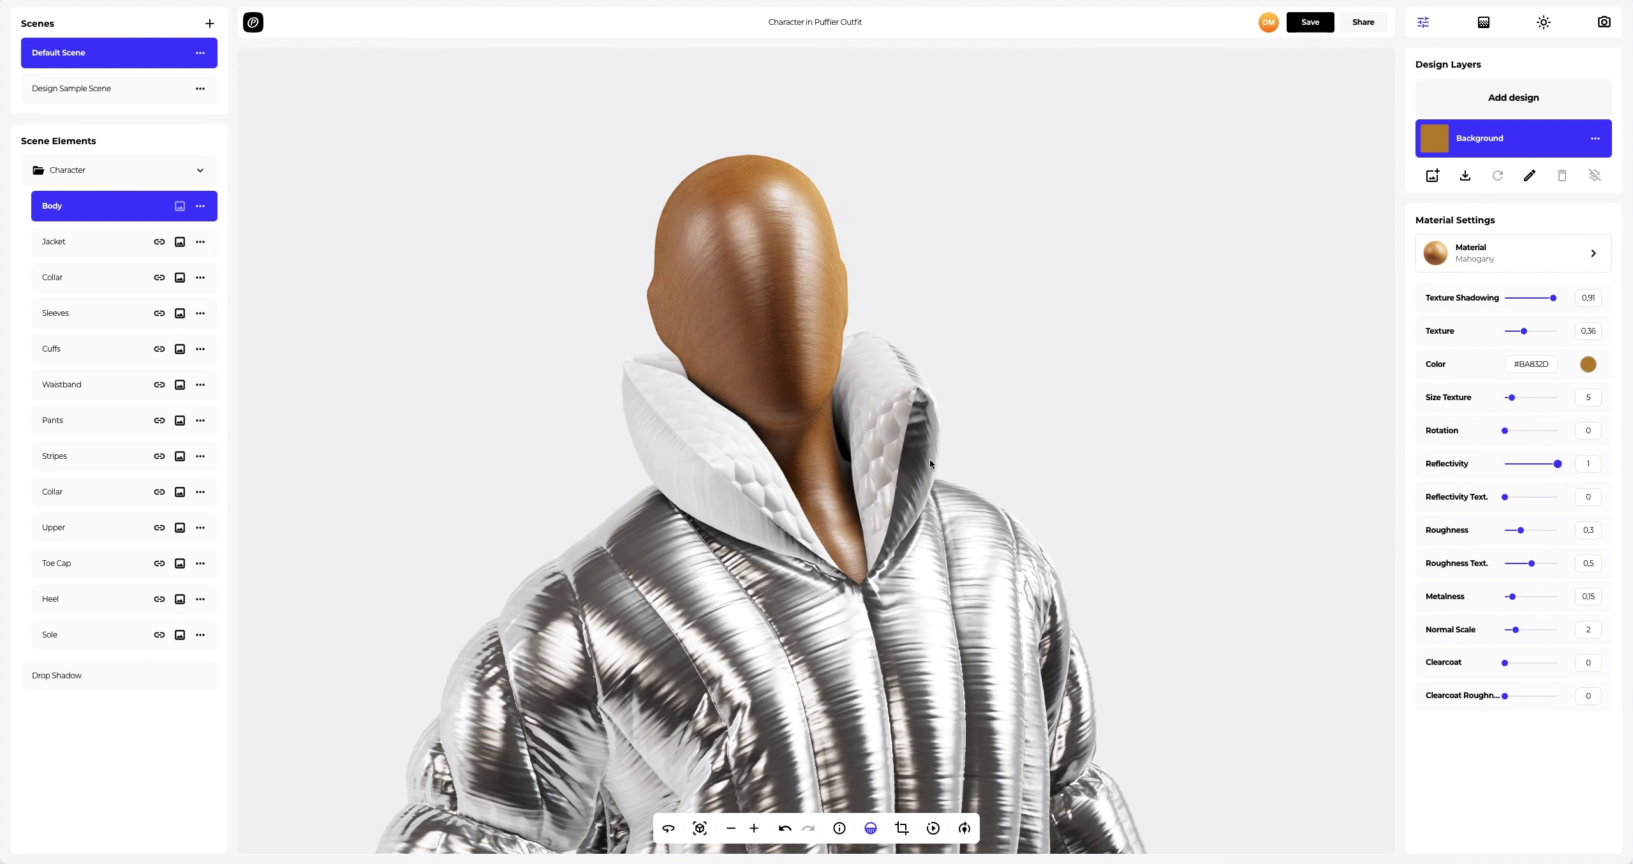
# Step: Apply the Base Cotton fabric to the jacket's inner Collar and set its texture size to 30
pyautogui.click(61, 278)
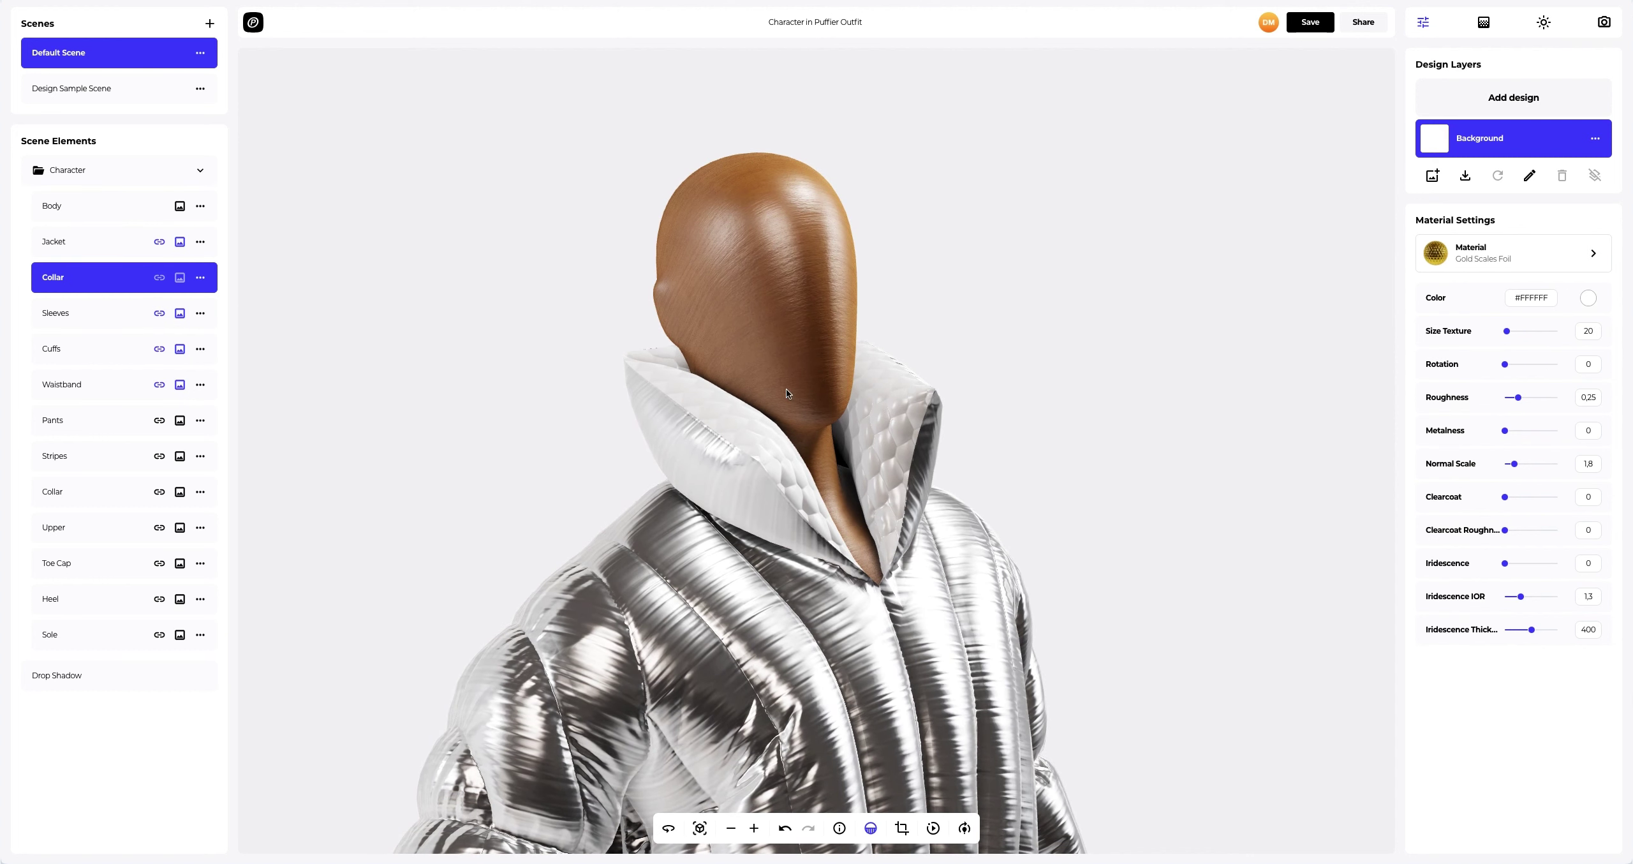
pyautogui.click(1493, 254)
pyautogui.click(1266, 135)
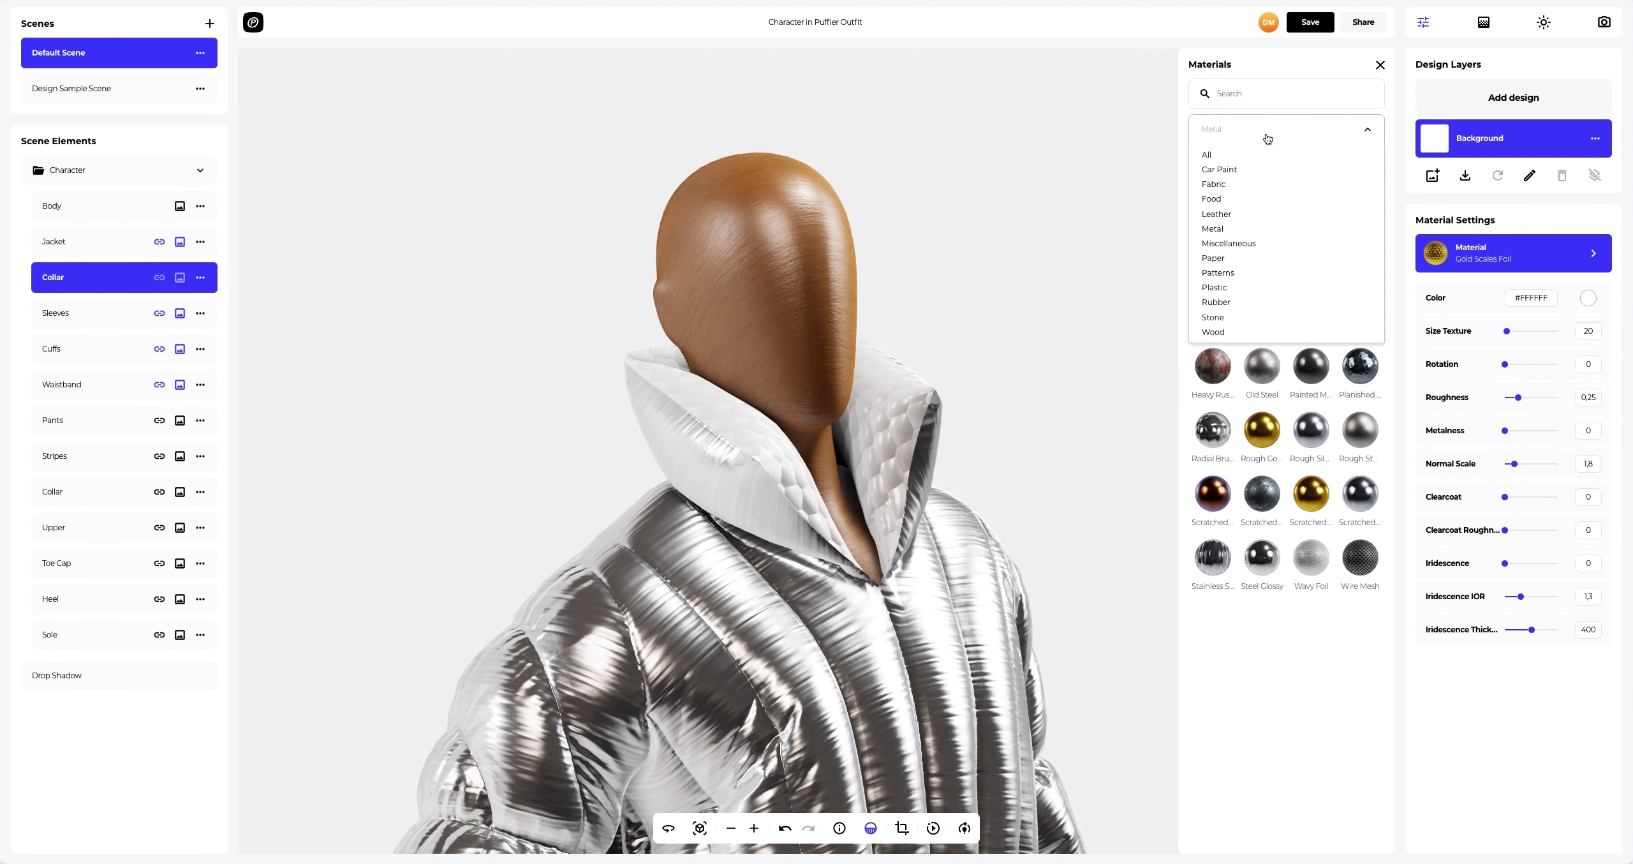
pyautogui.click(1255, 184)
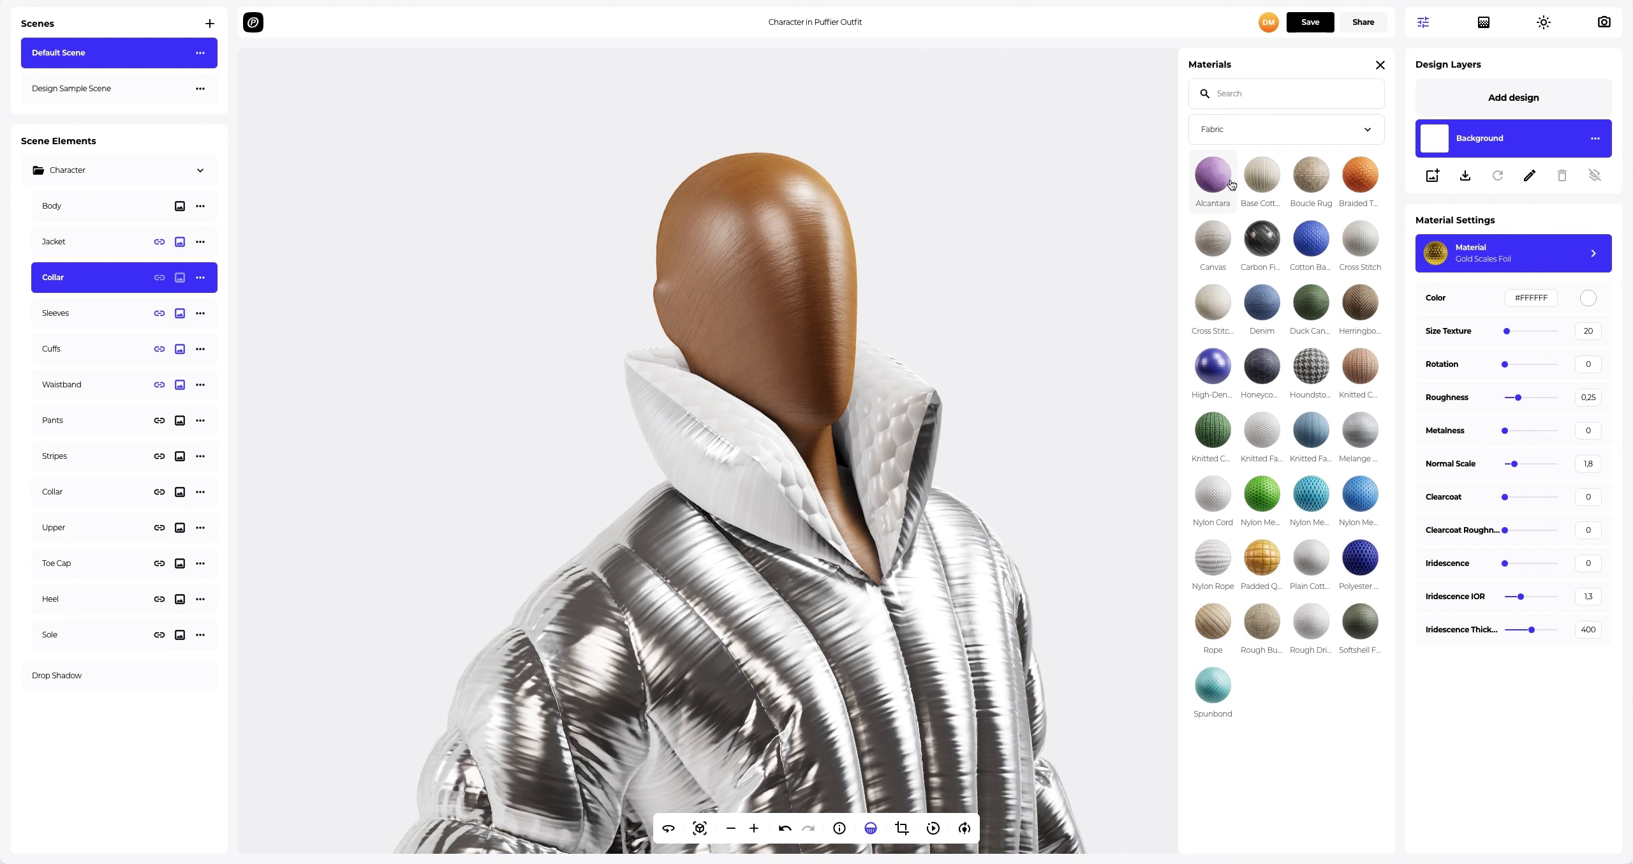
pyautogui.click(1257, 181)
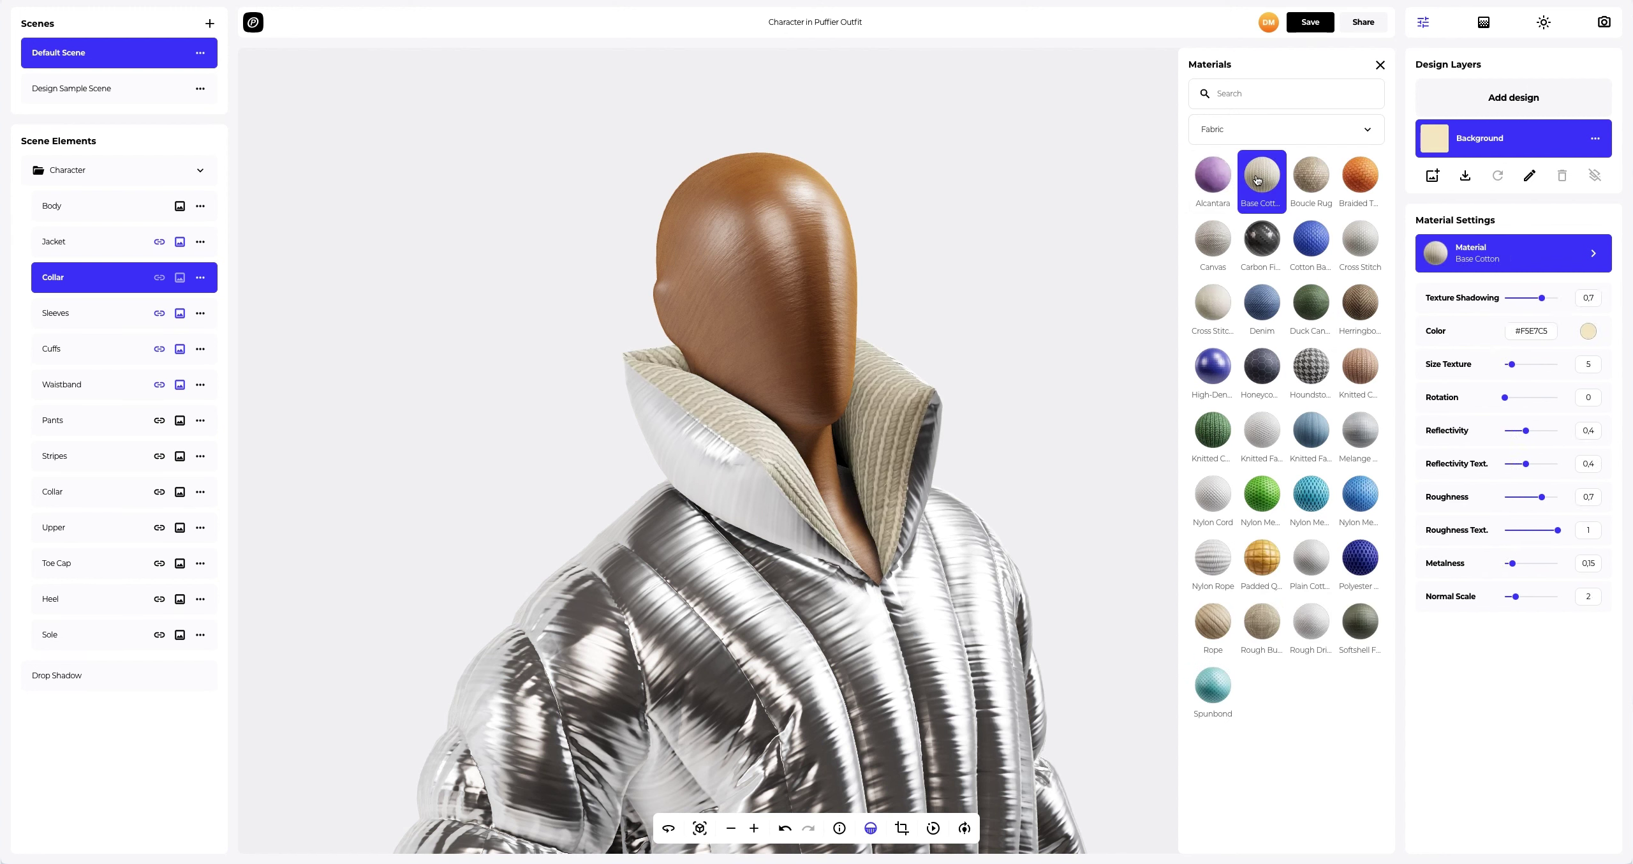
pyautogui.click(1379, 64)
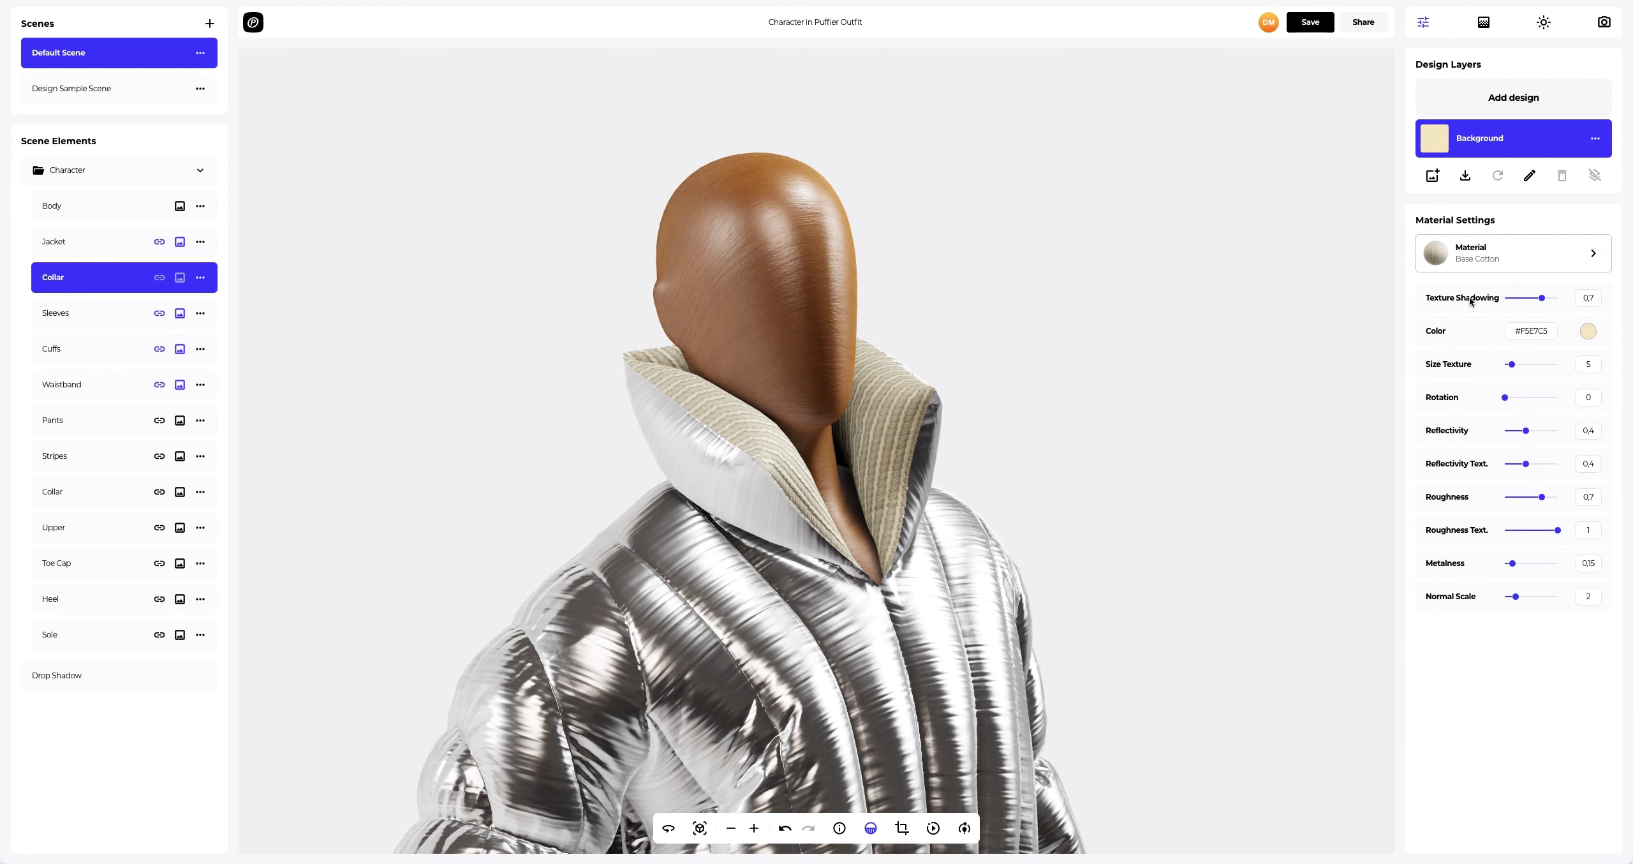
pyautogui.moveTo(1512, 364); pyautogui.dragTo(1559, 365)
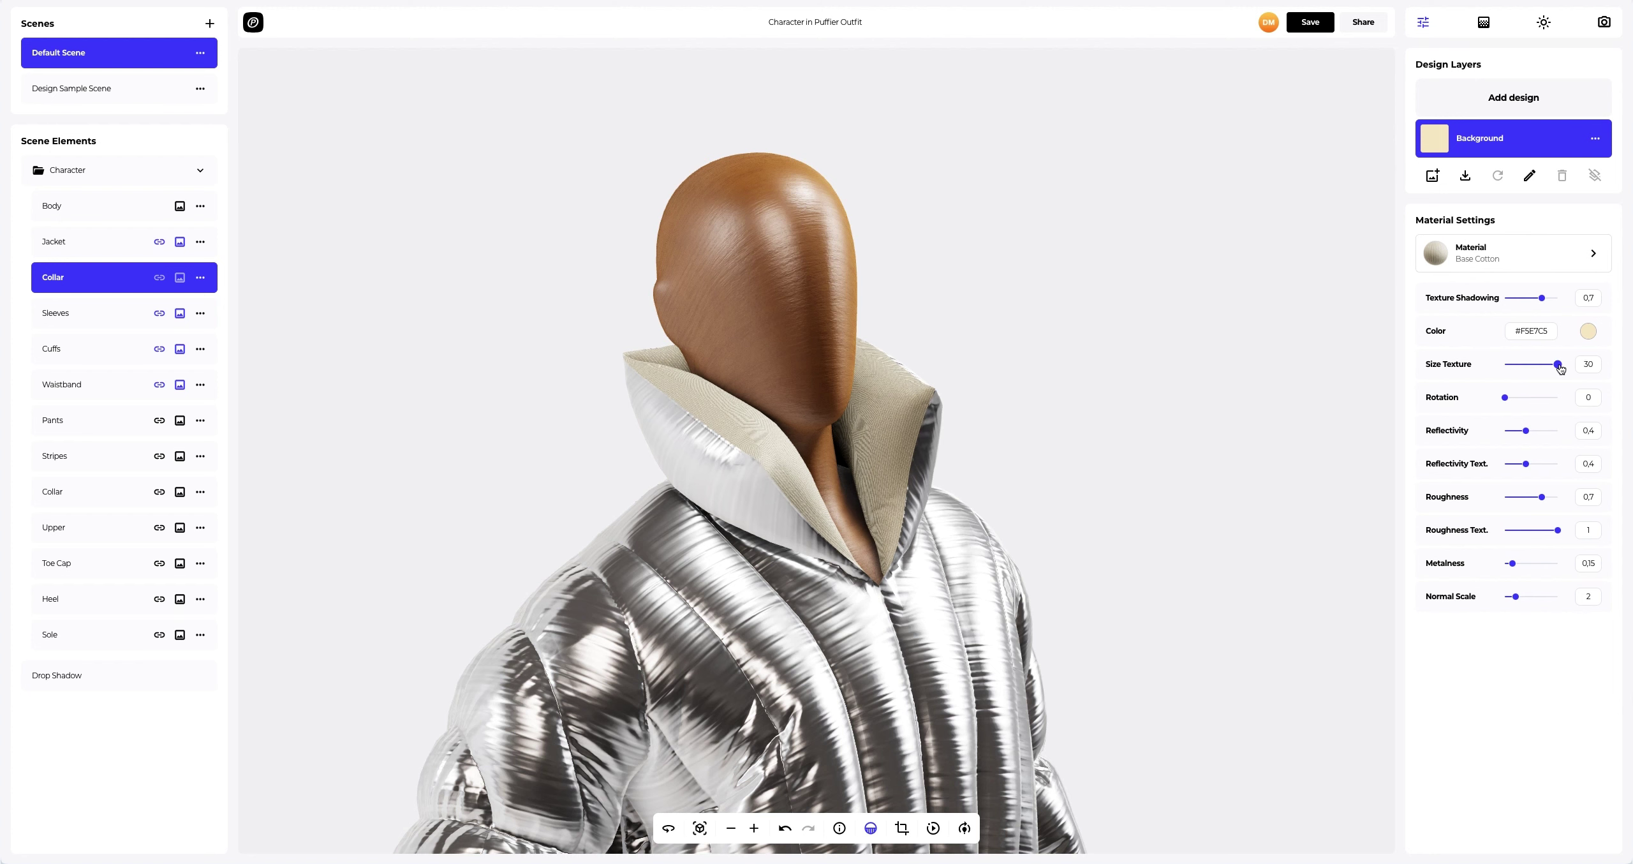
# Step: Apply the Glossy Plastic material to the Jacket, with texture size 30 and increased reflectivity
pyautogui.click(64, 241)
pyautogui.moveTo(716, 525)
pyautogui.mouseDown(button='right')
pyautogui.moveTo(757, 316)
pyautogui.moveTo(754, 240)
pyautogui.mouseUp(button='right')
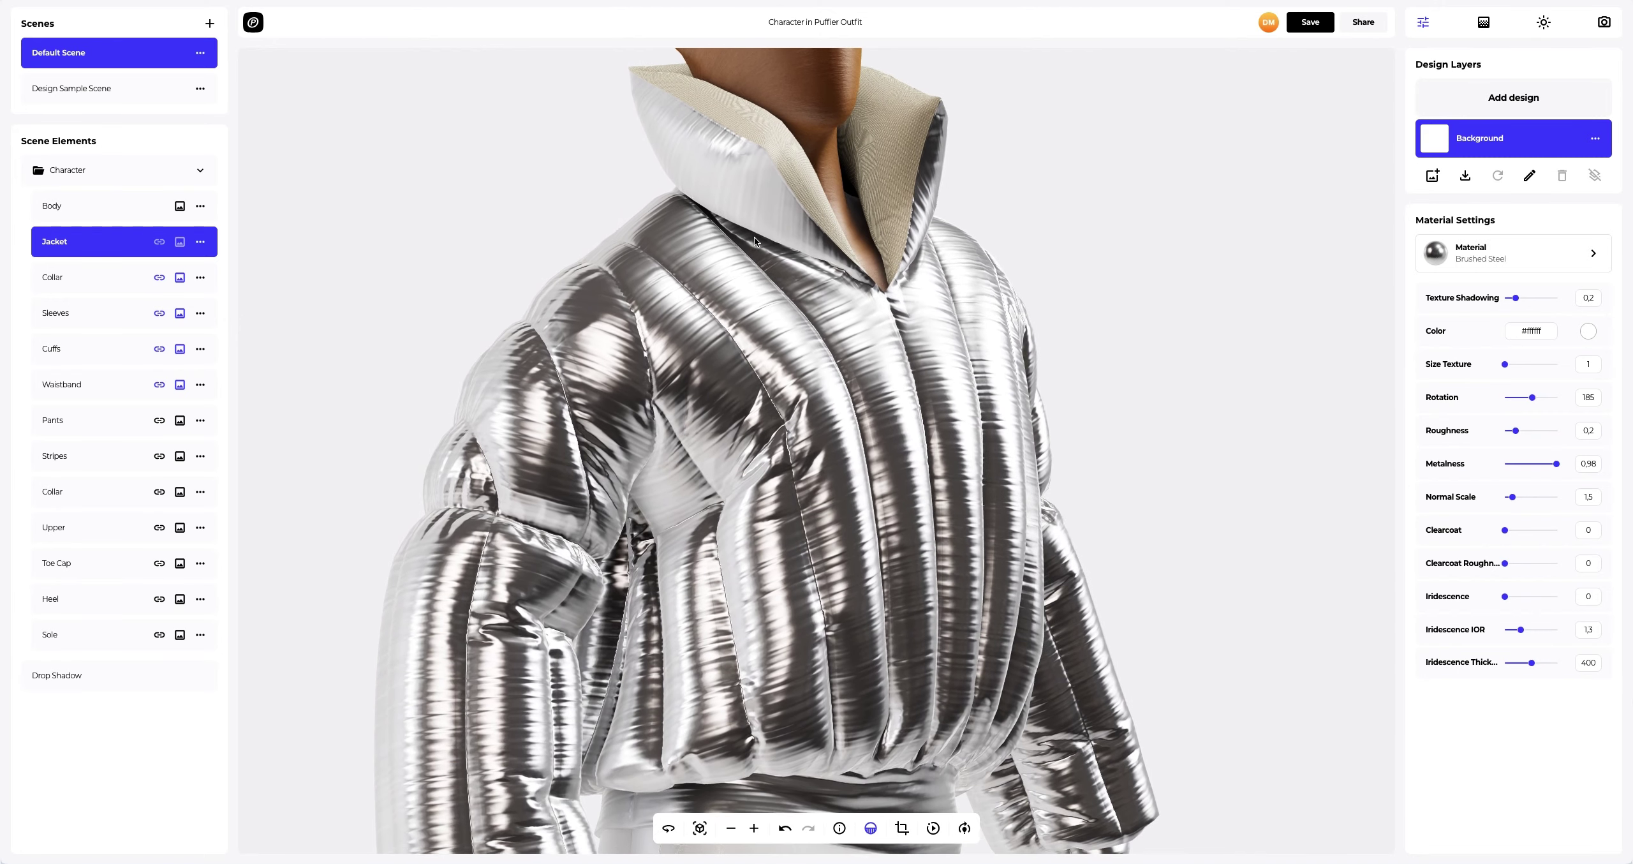
pyautogui.moveTo(754, 237); pyautogui.dragTo(732, 371)
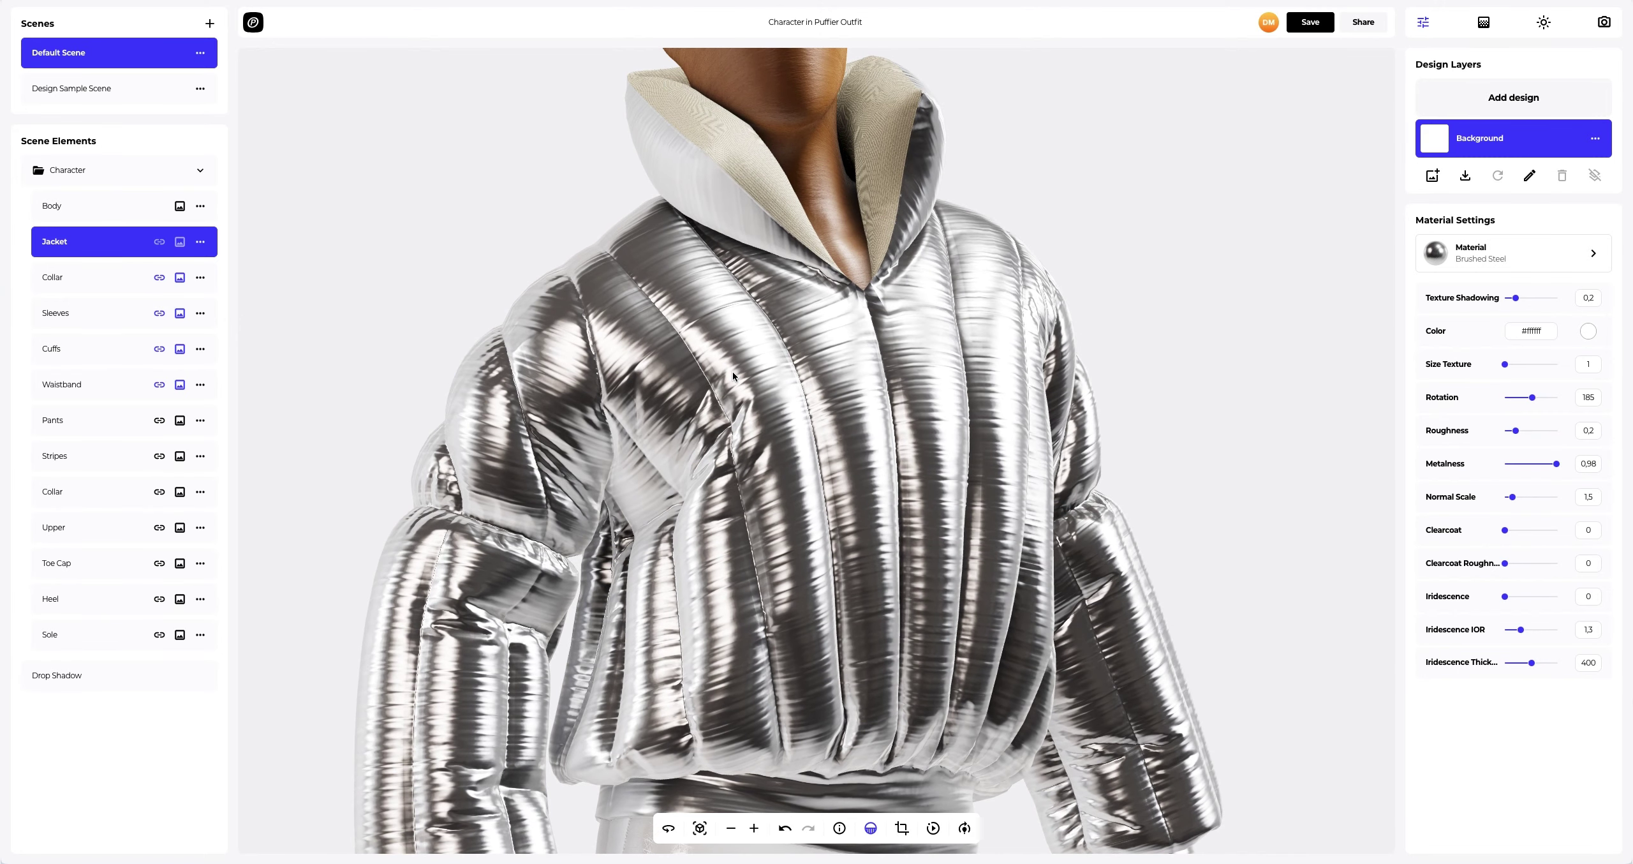
pyautogui.click(1512, 255)
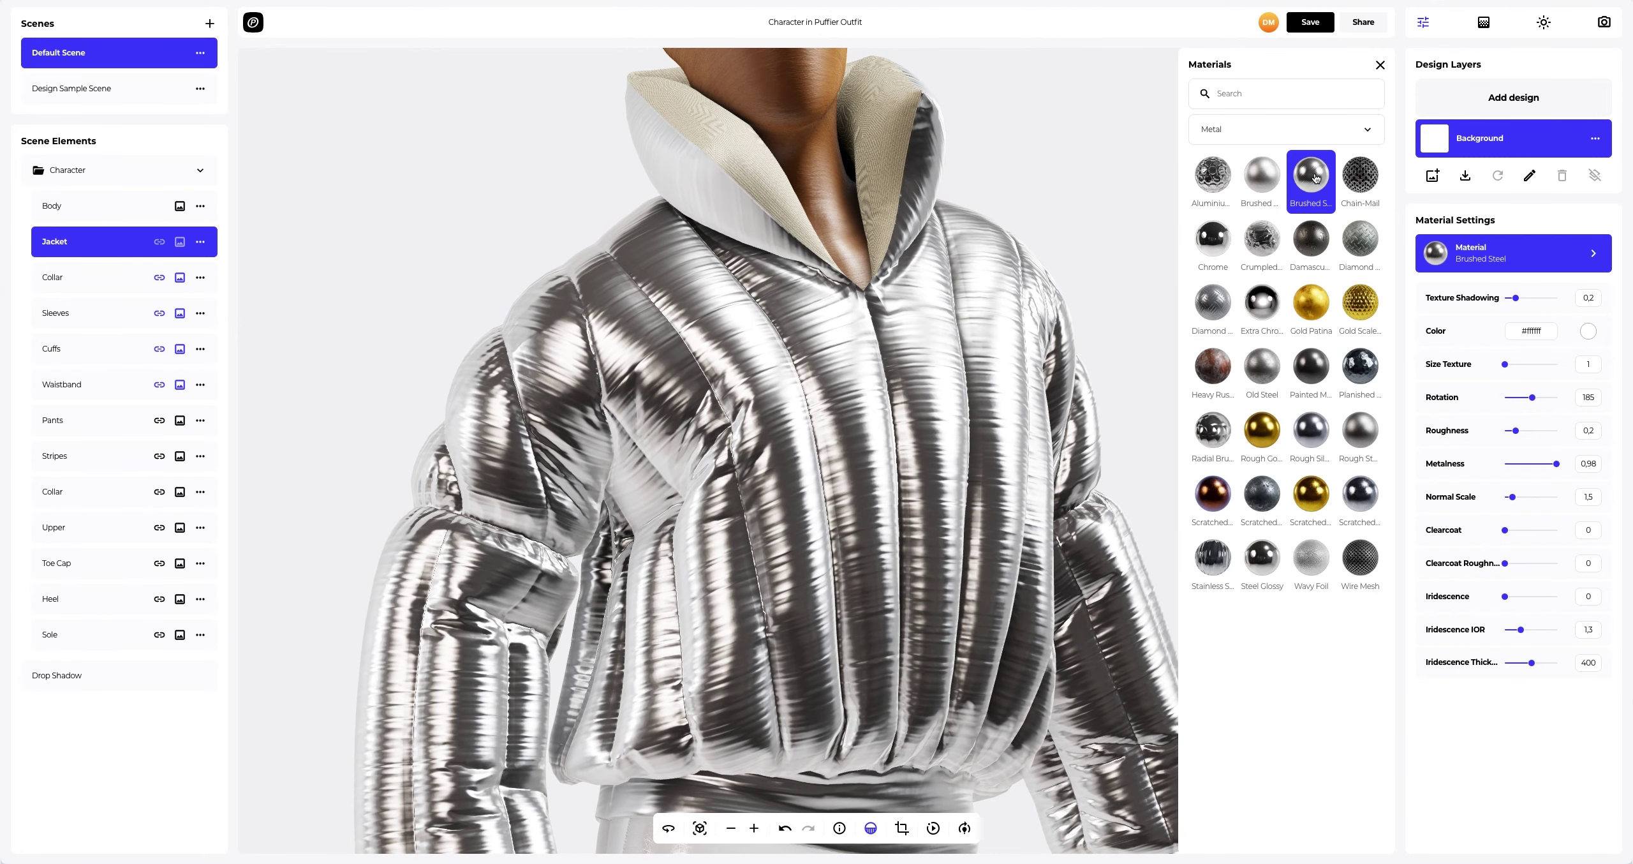
pyautogui.click(1231, 136)
pyautogui.click(1221, 286)
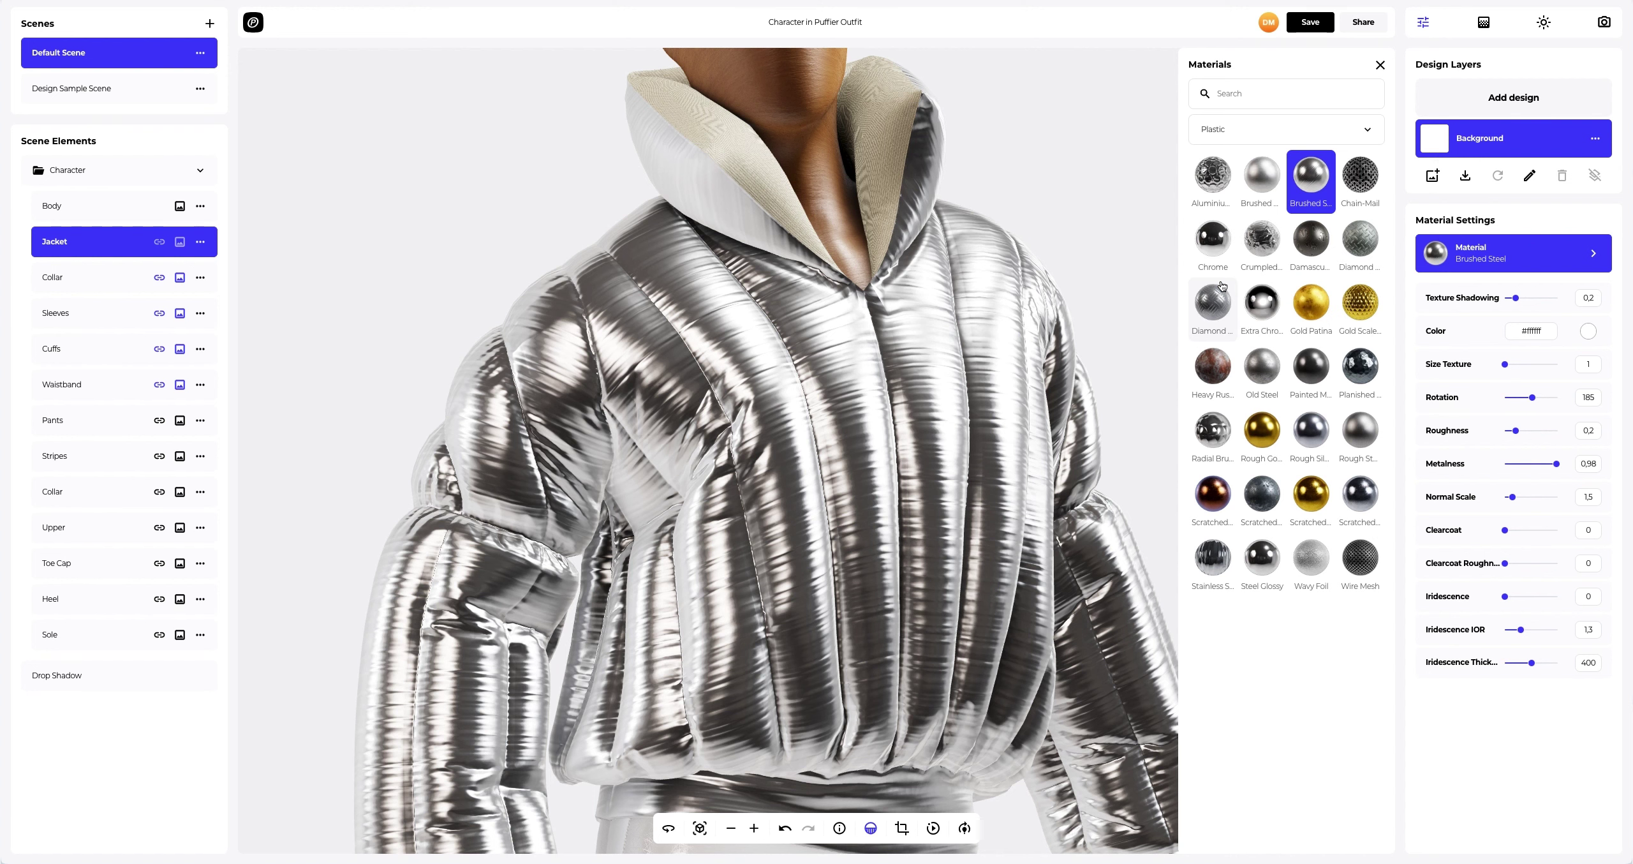
pyautogui.click(1261, 175)
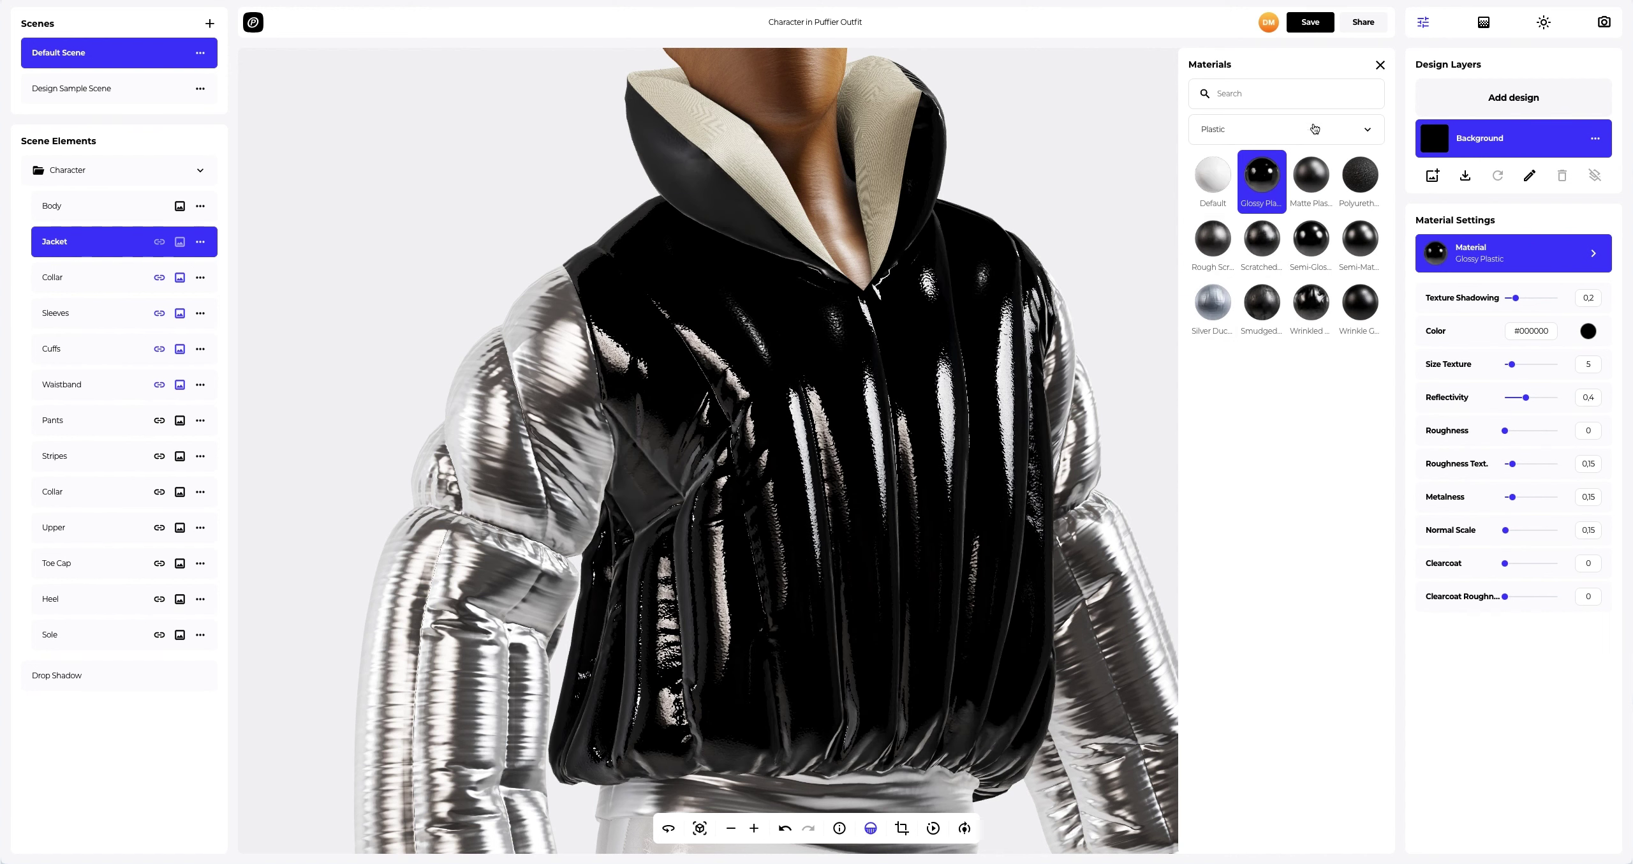
pyautogui.click(1379, 65)
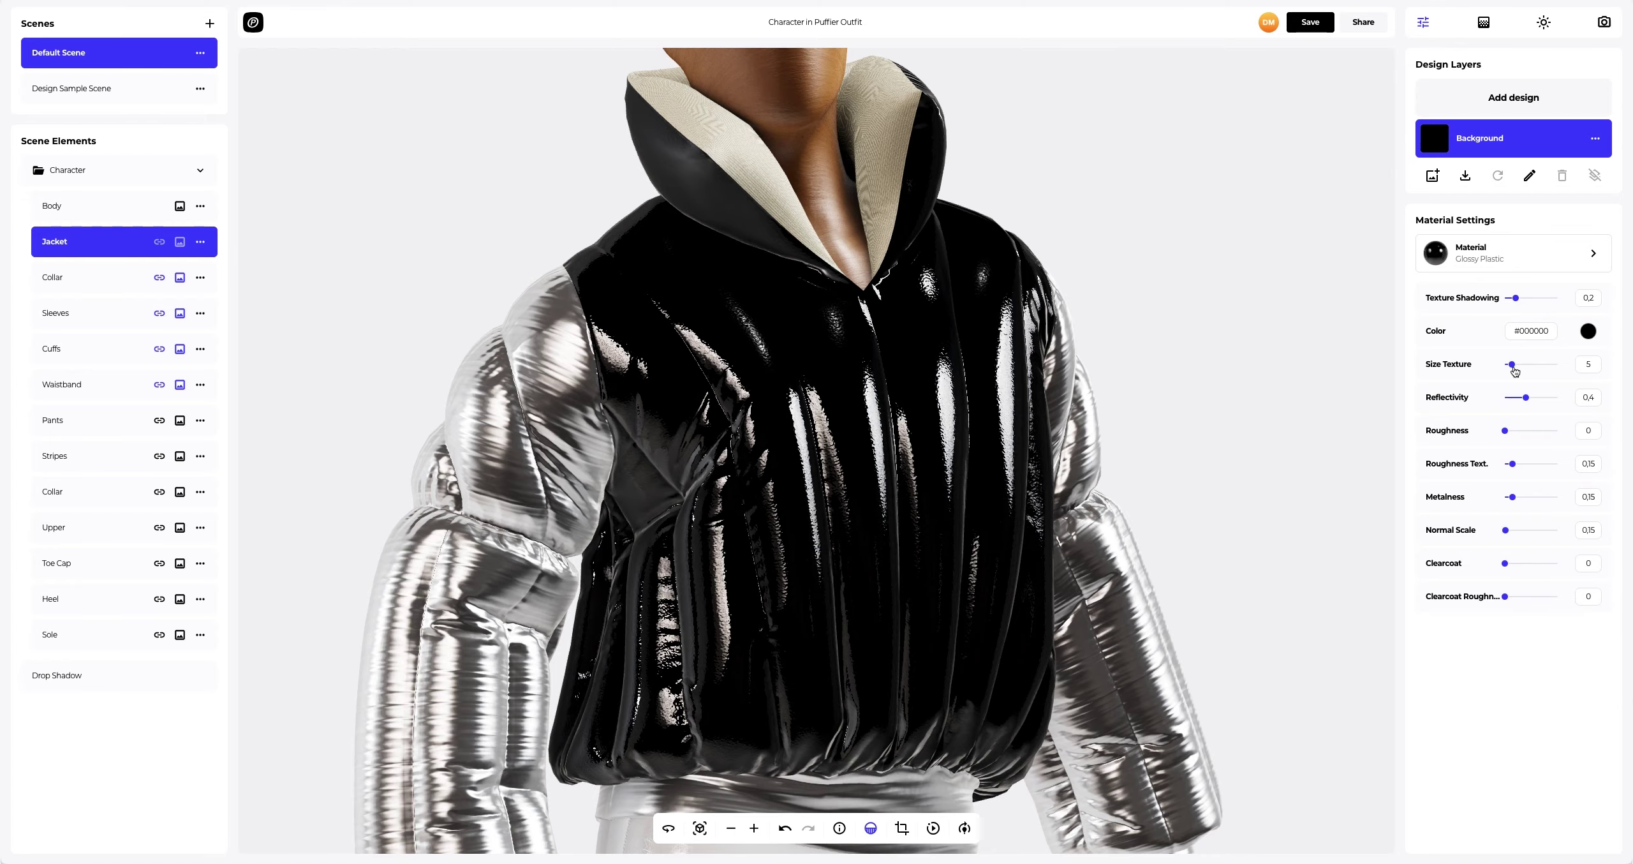
pyautogui.moveTo(1511, 365); pyautogui.dragTo(1561, 398)
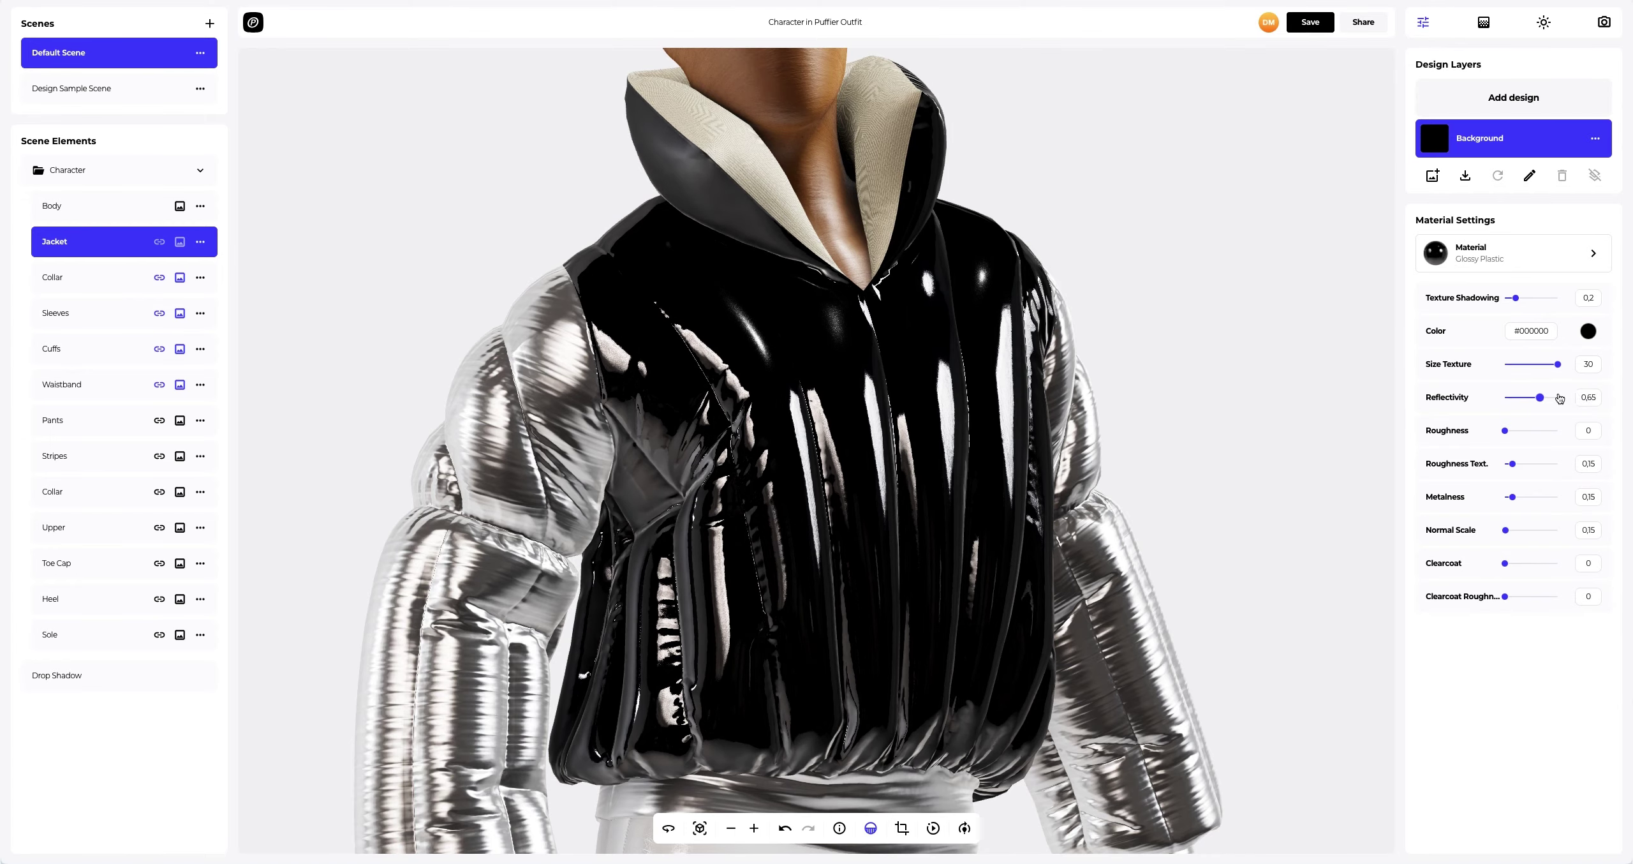
# Step: Apply the Chrome material from the Metal category to the Sleeves
pyautogui.moveTo(670, 492); pyautogui.dragTo(1037, 505)
pyautogui.click(203, 314)
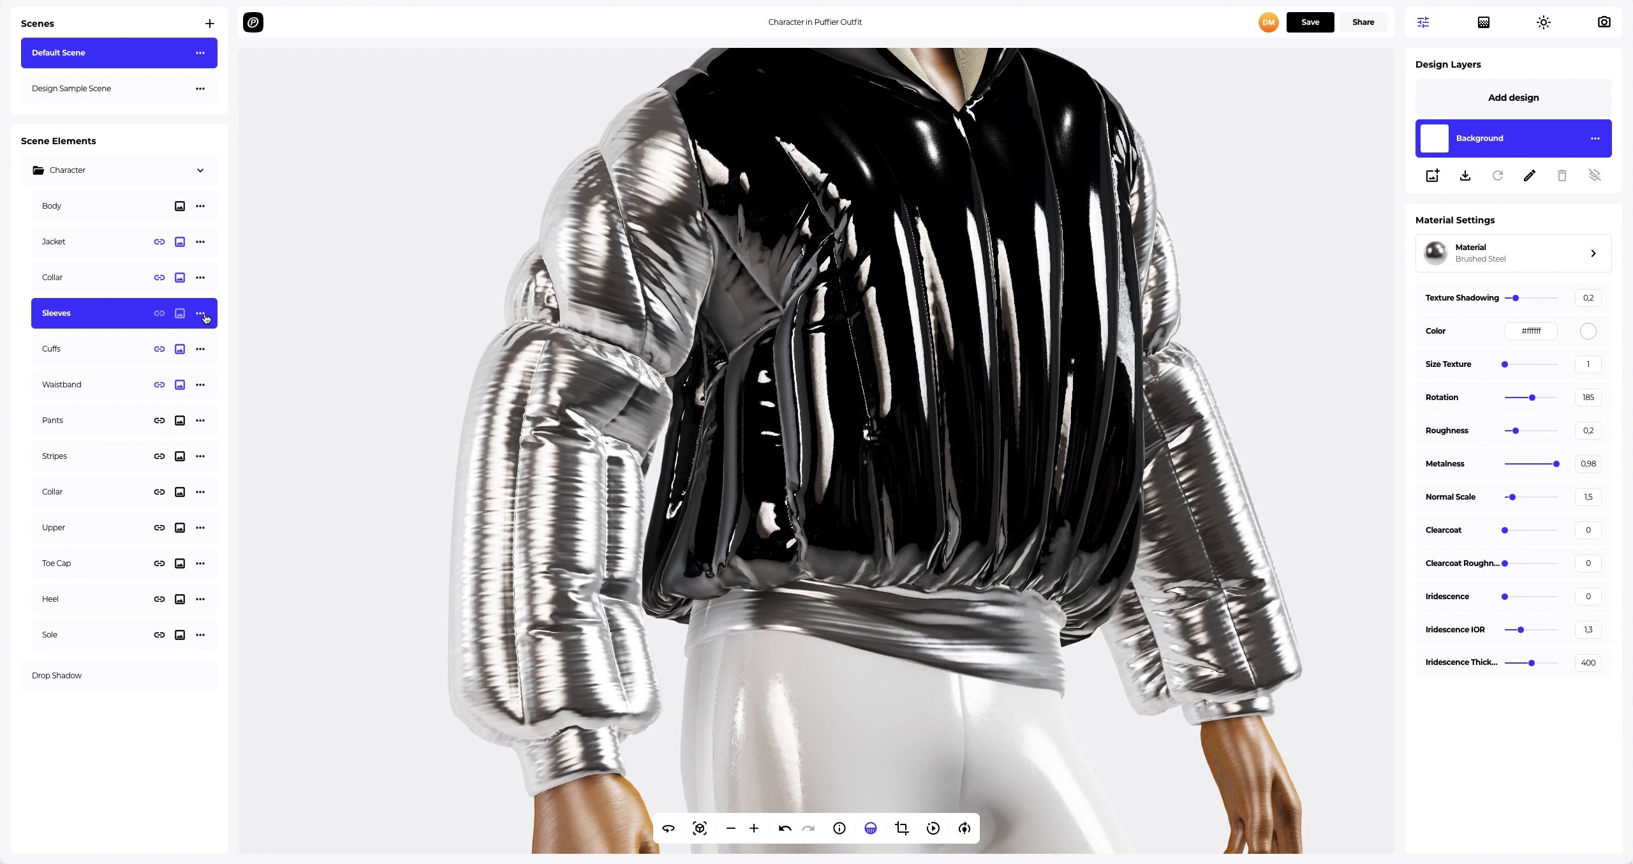
pyautogui.click(1515, 256)
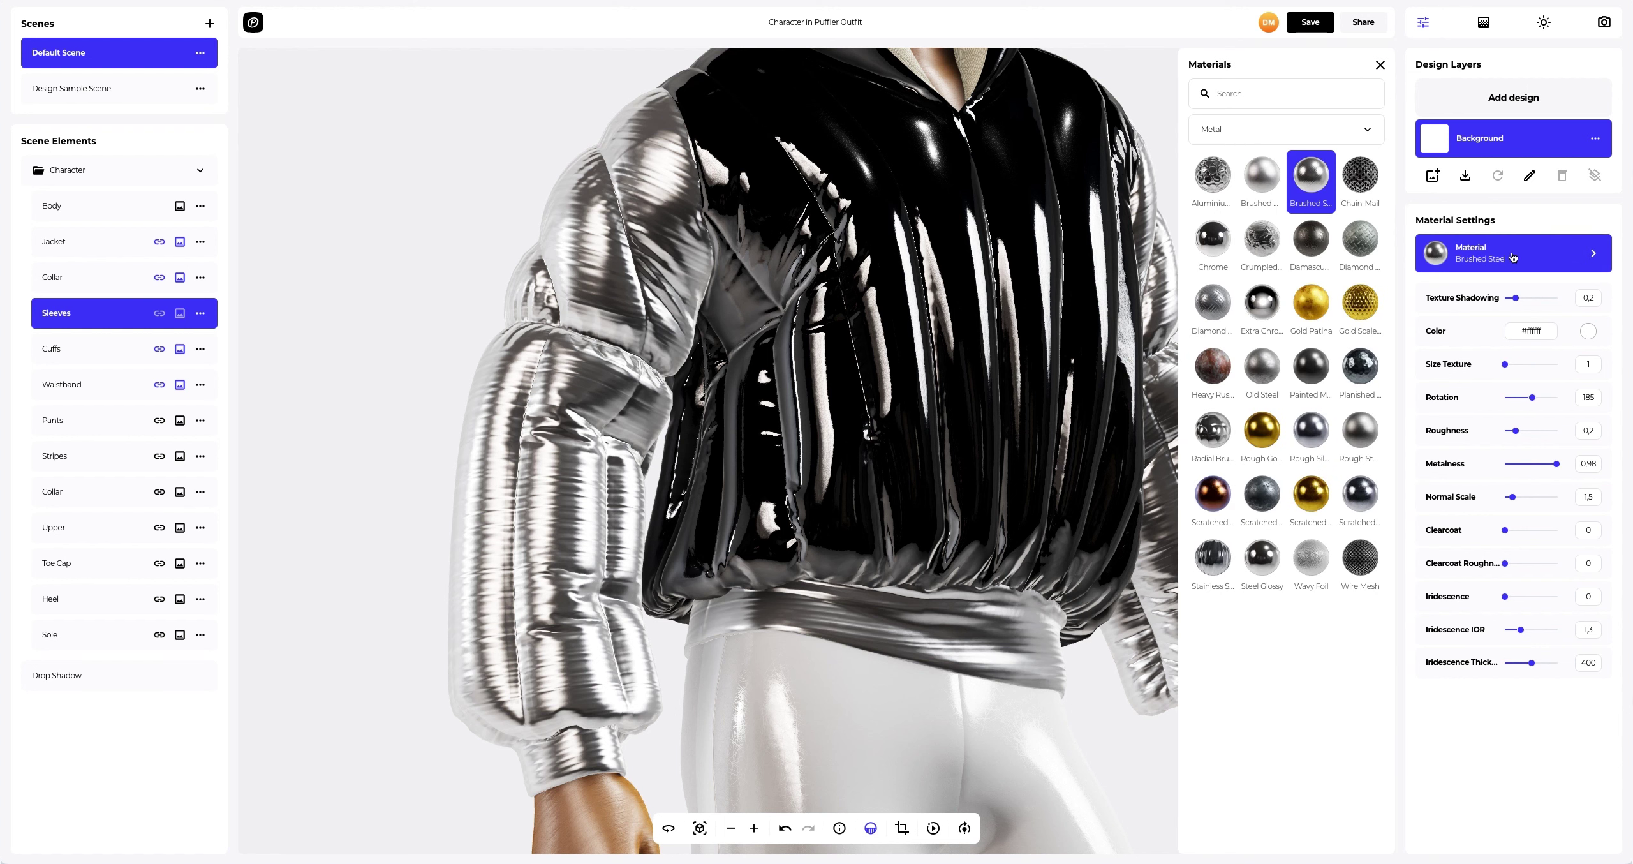
pyautogui.click(1209, 243)
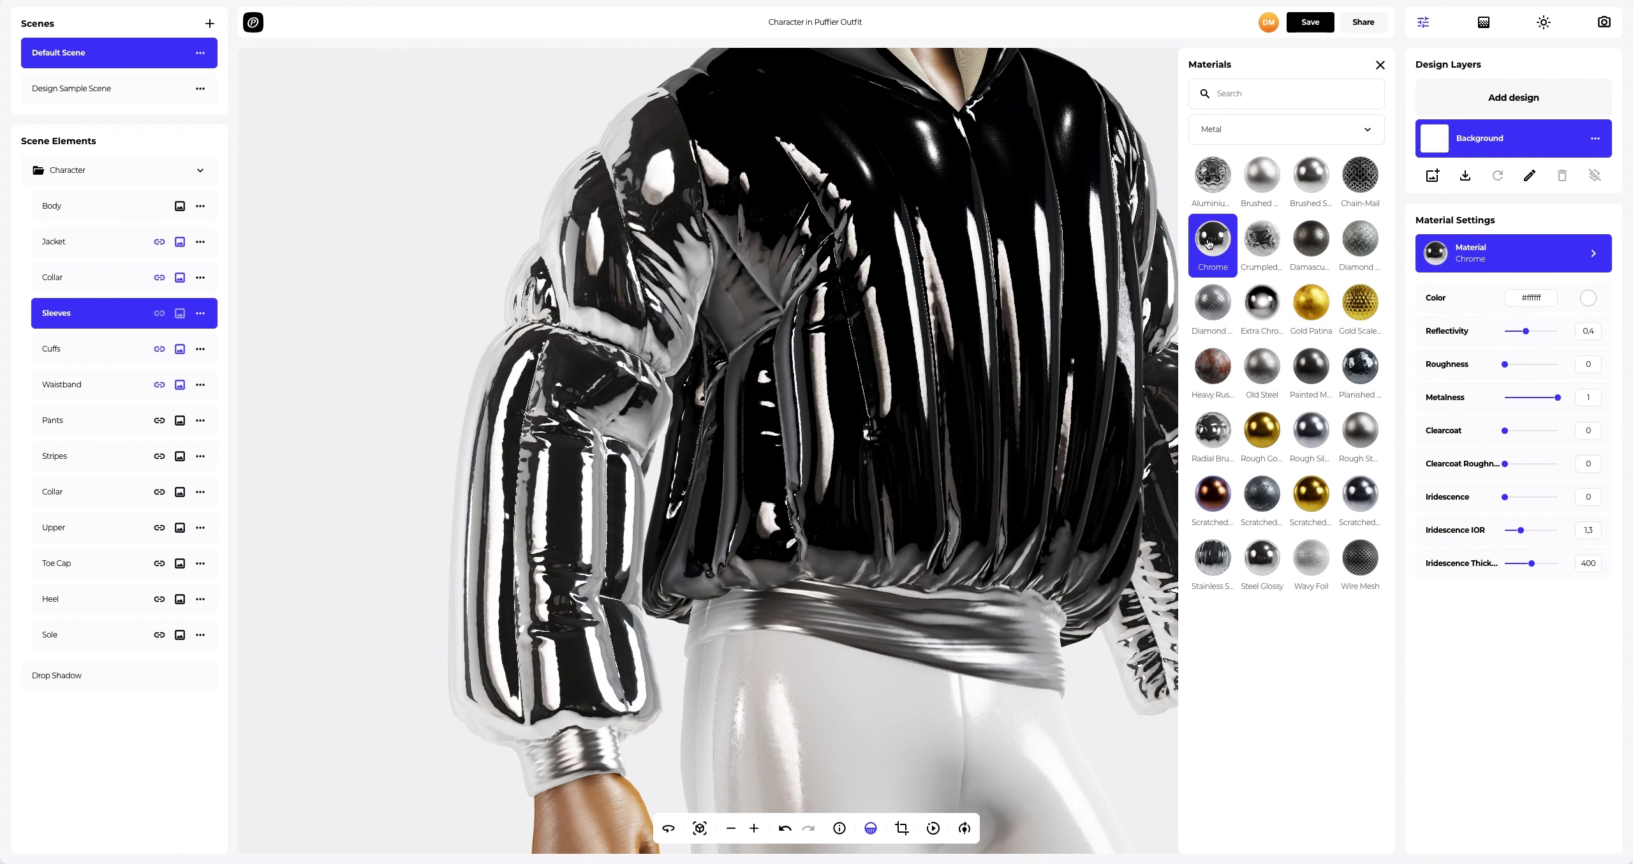
# Step: Set the Sleeves' Chrome material to color #F1EAD9, reflectivity 1 and roughness 0.2
pyautogui.click(1379, 64)
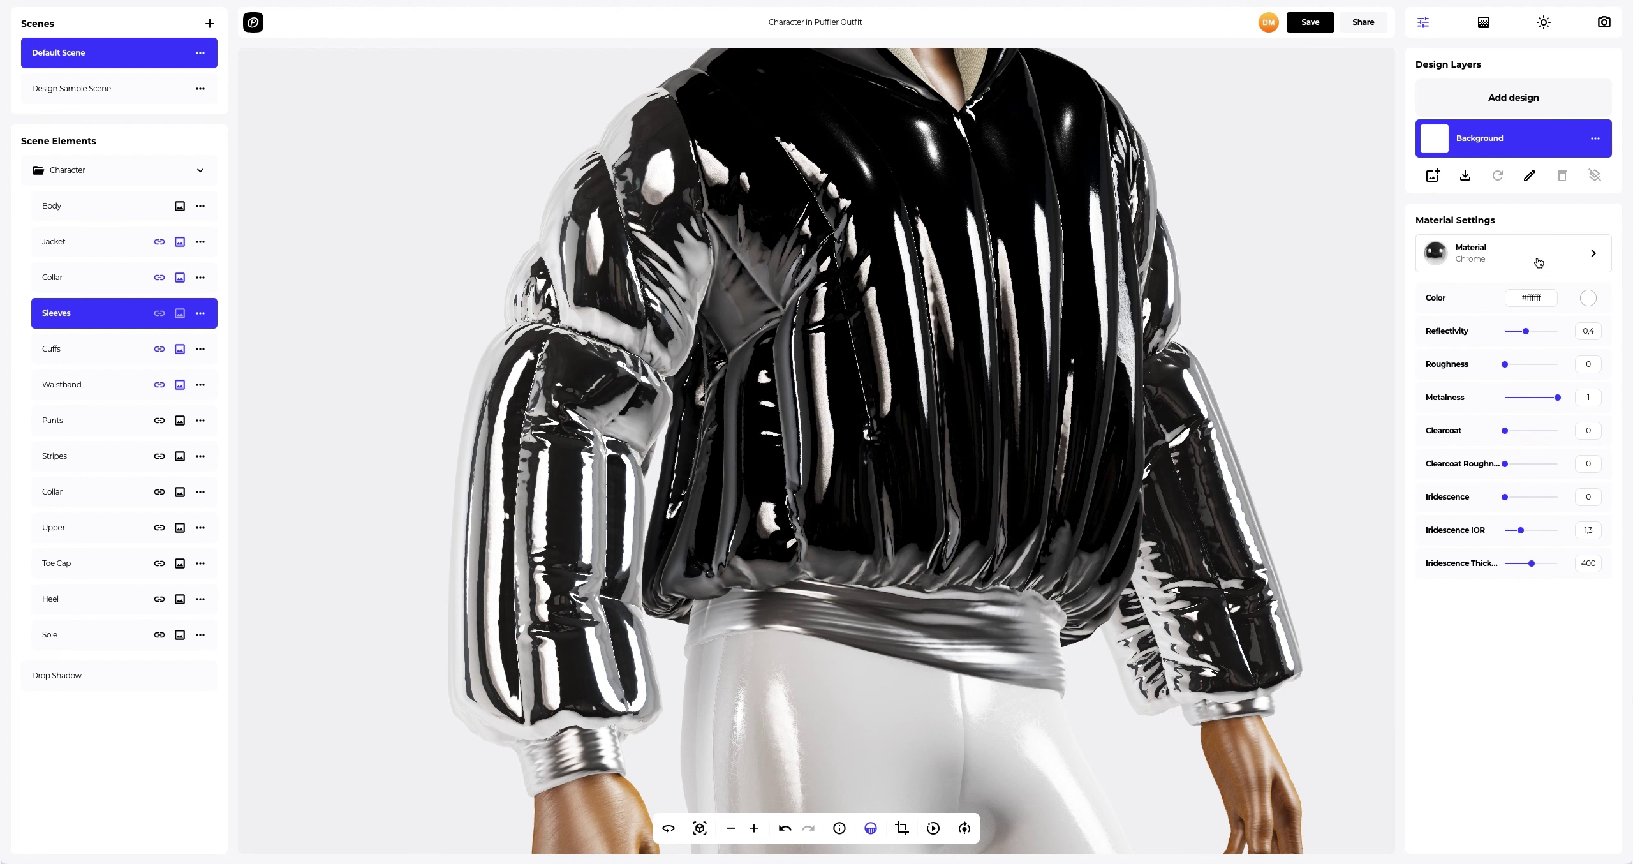
pyautogui.click(1588, 299)
pyautogui.moveTo(1571, 436); pyautogui.dragTo(1528, 435)
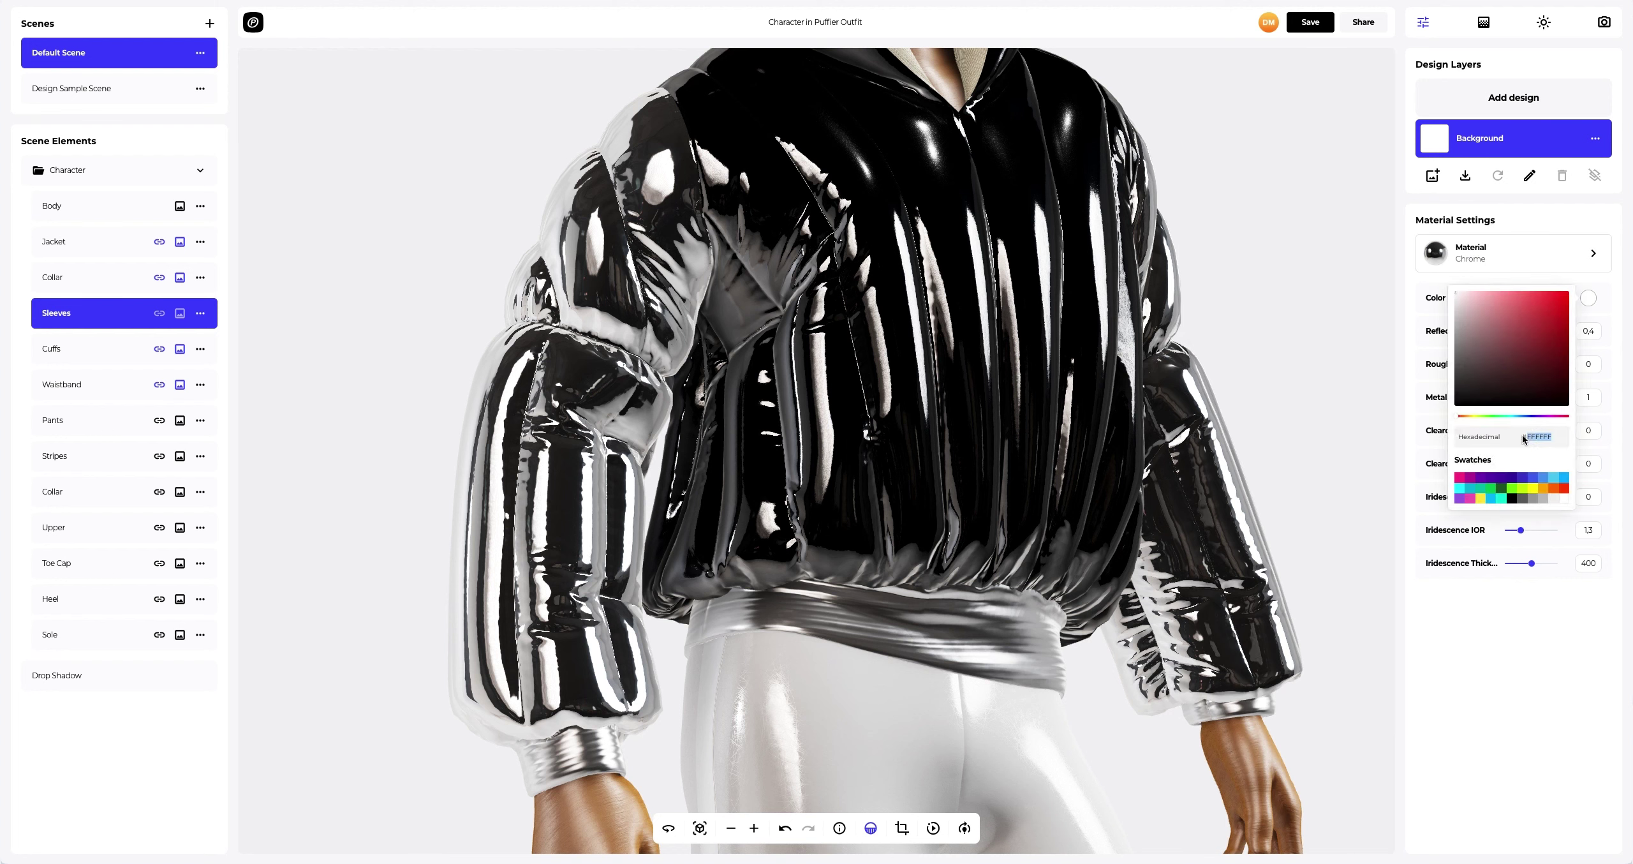
pyautogui.write('F1EAD9')
pyautogui.click(1419, 443)
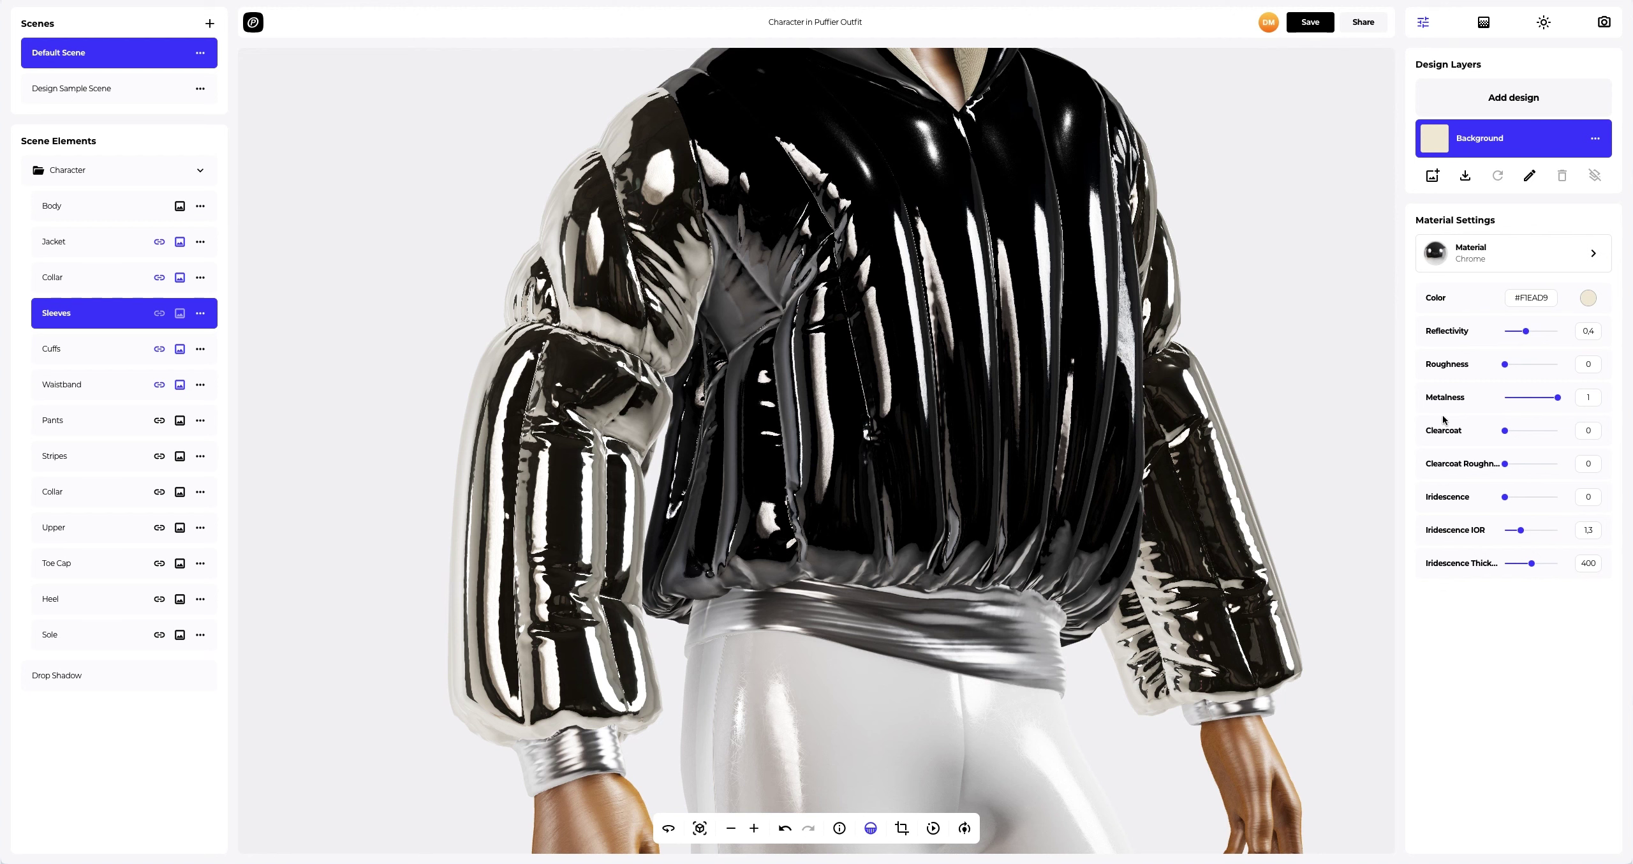
pyautogui.moveTo(1531, 333); pyautogui.dragTo(1516, 366)
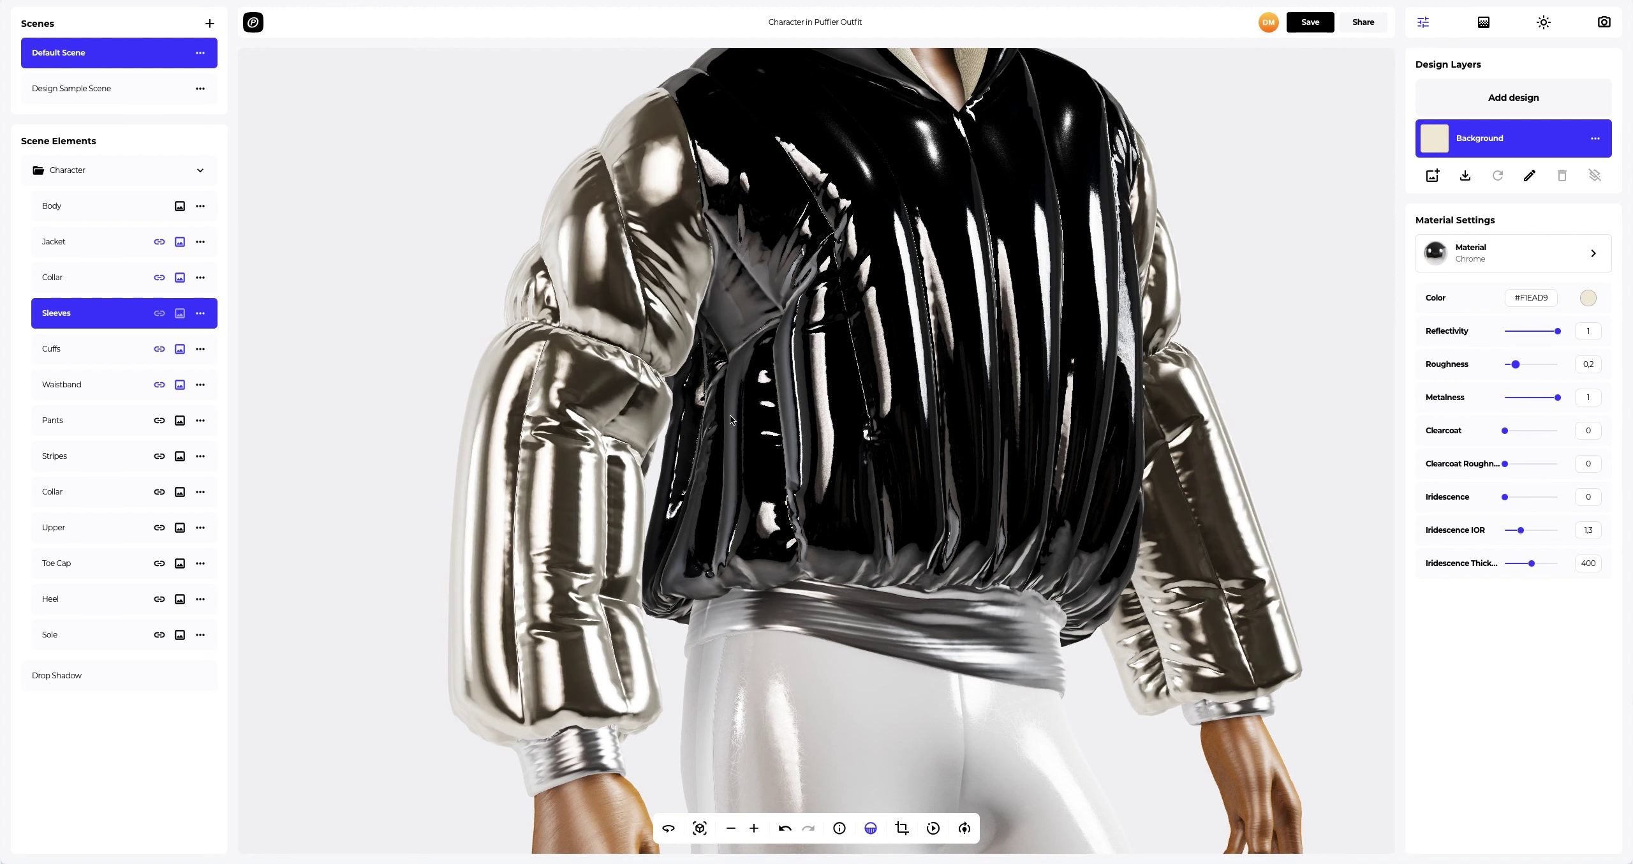
# Step: Apply the Knitted Fabric Striped material from the Fabric category to the Cuffs
pyautogui.moveTo(729, 415); pyautogui.dragTo(575, 417)
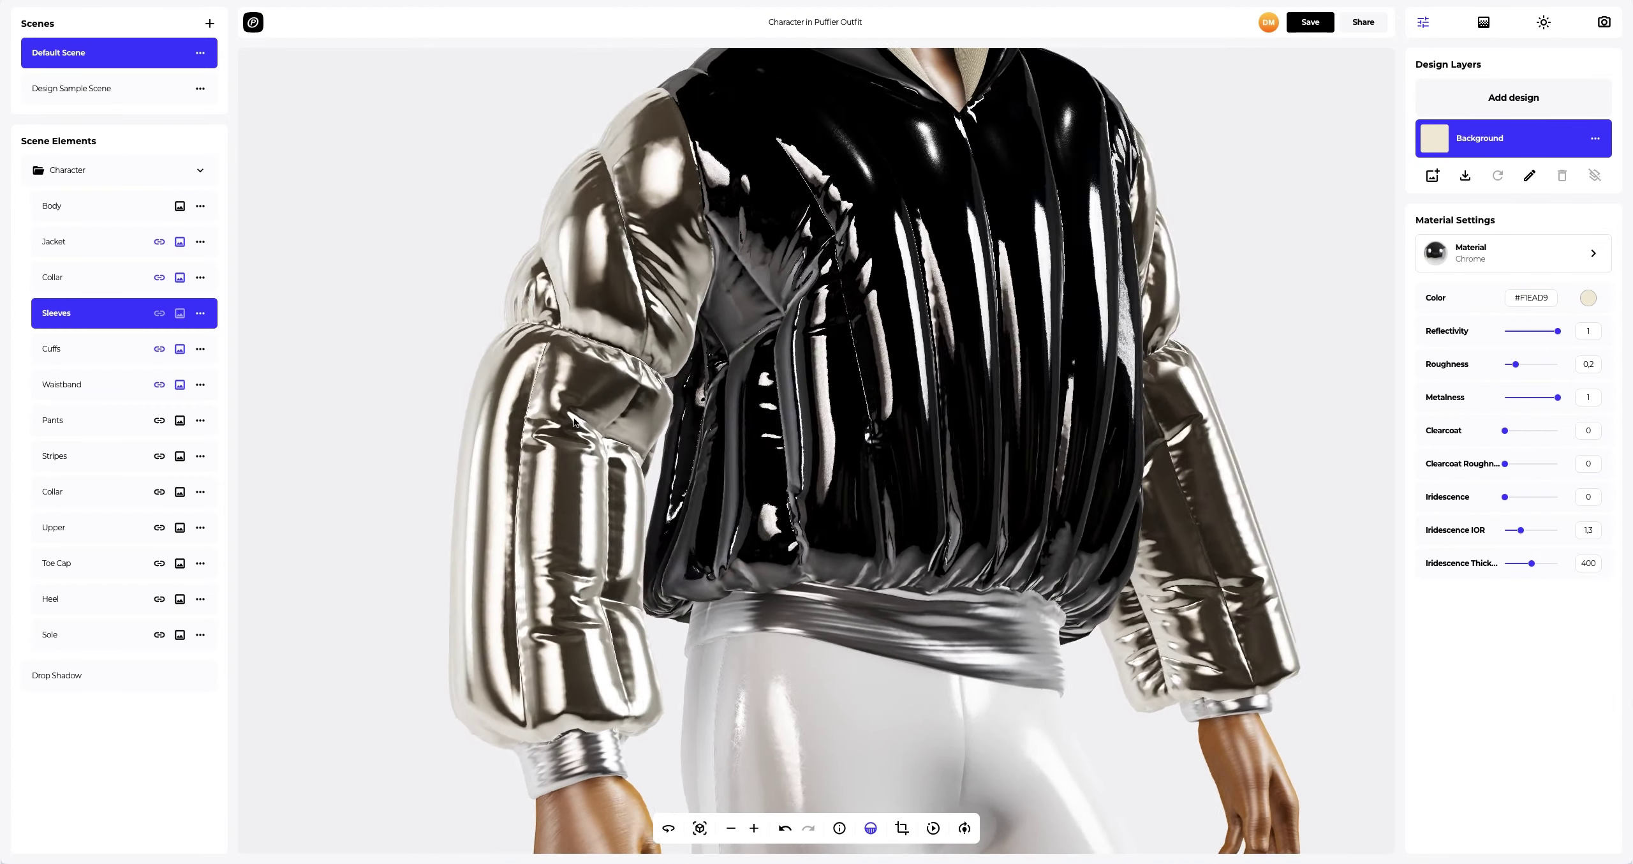
pyautogui.moveTo(574, 417); pyautogui.dragTo(682, 270, button='right')
pyautogui.scroll(3, 608, 424)
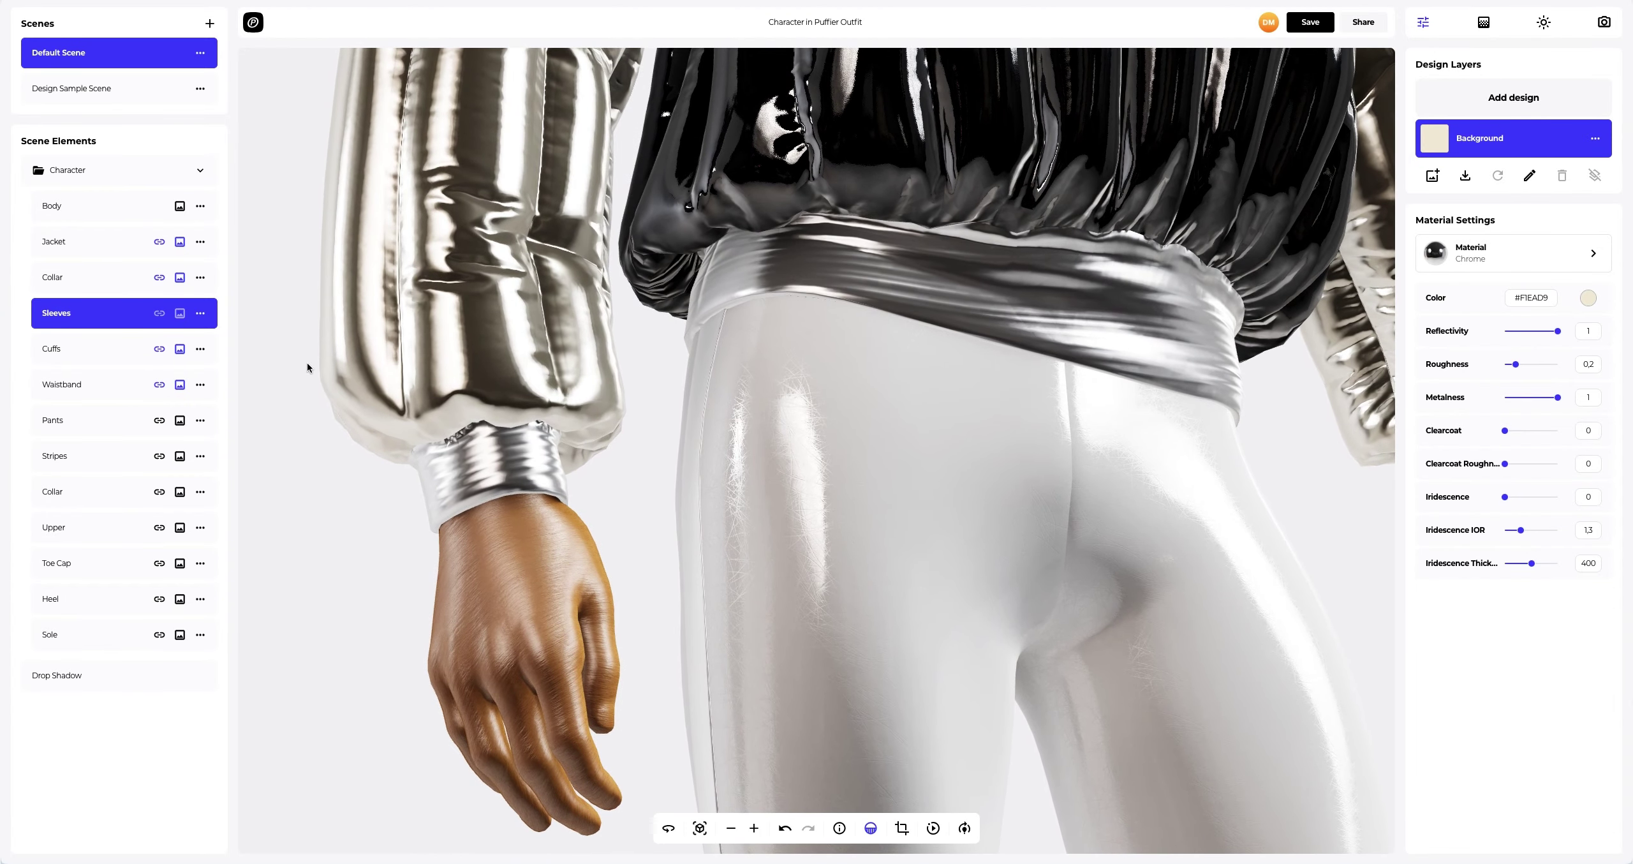
pyautogui.click(89, 361)
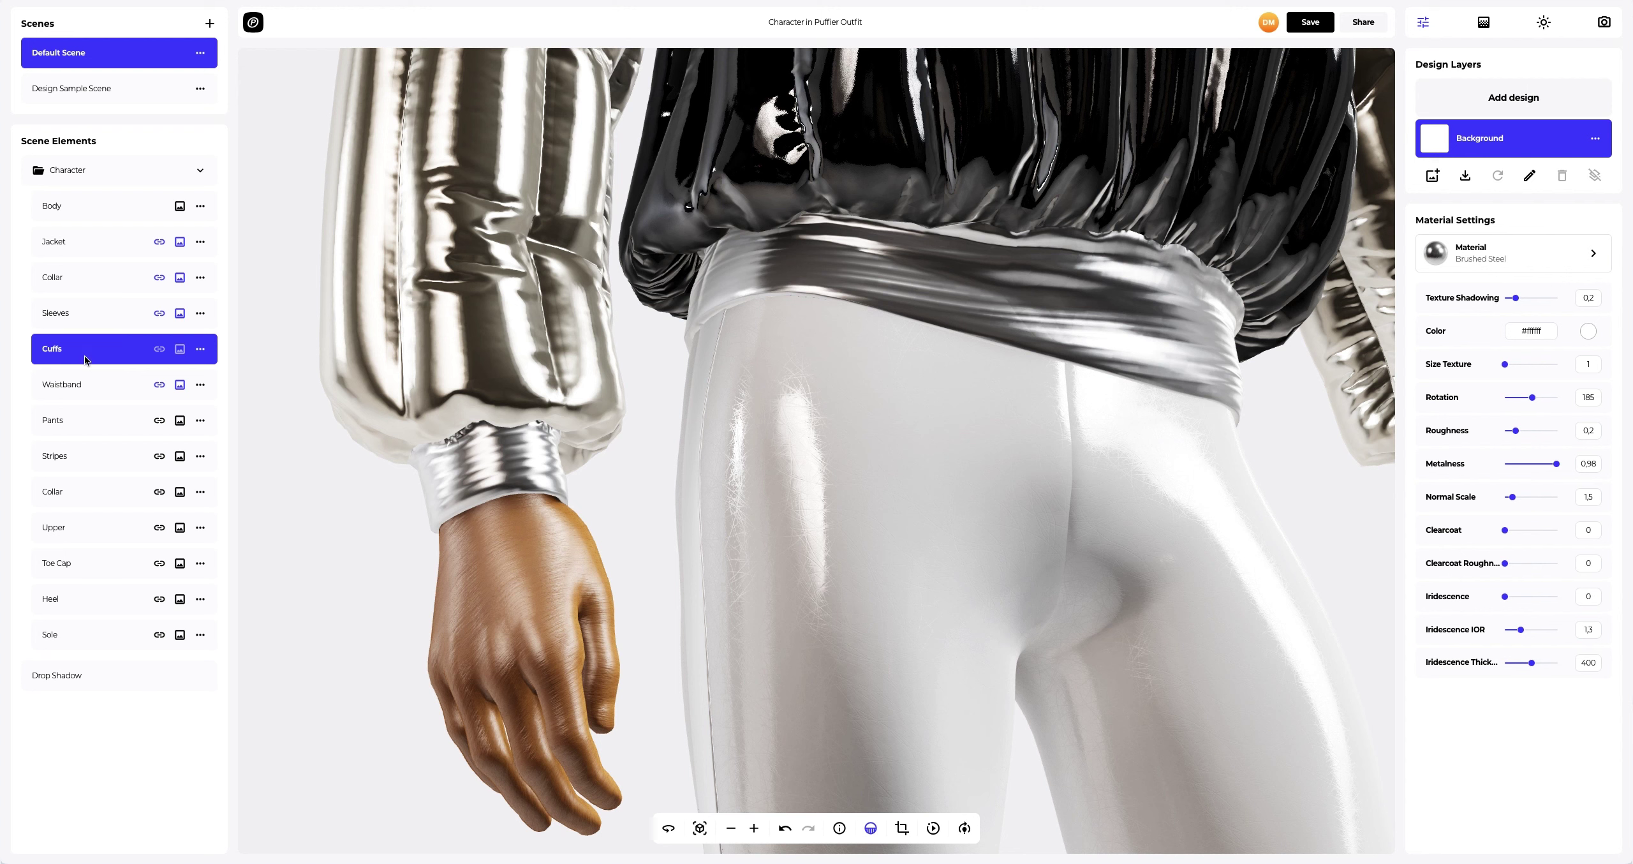
pyautogui.click(1530, 268)
pyautogui.click(1234, 138)
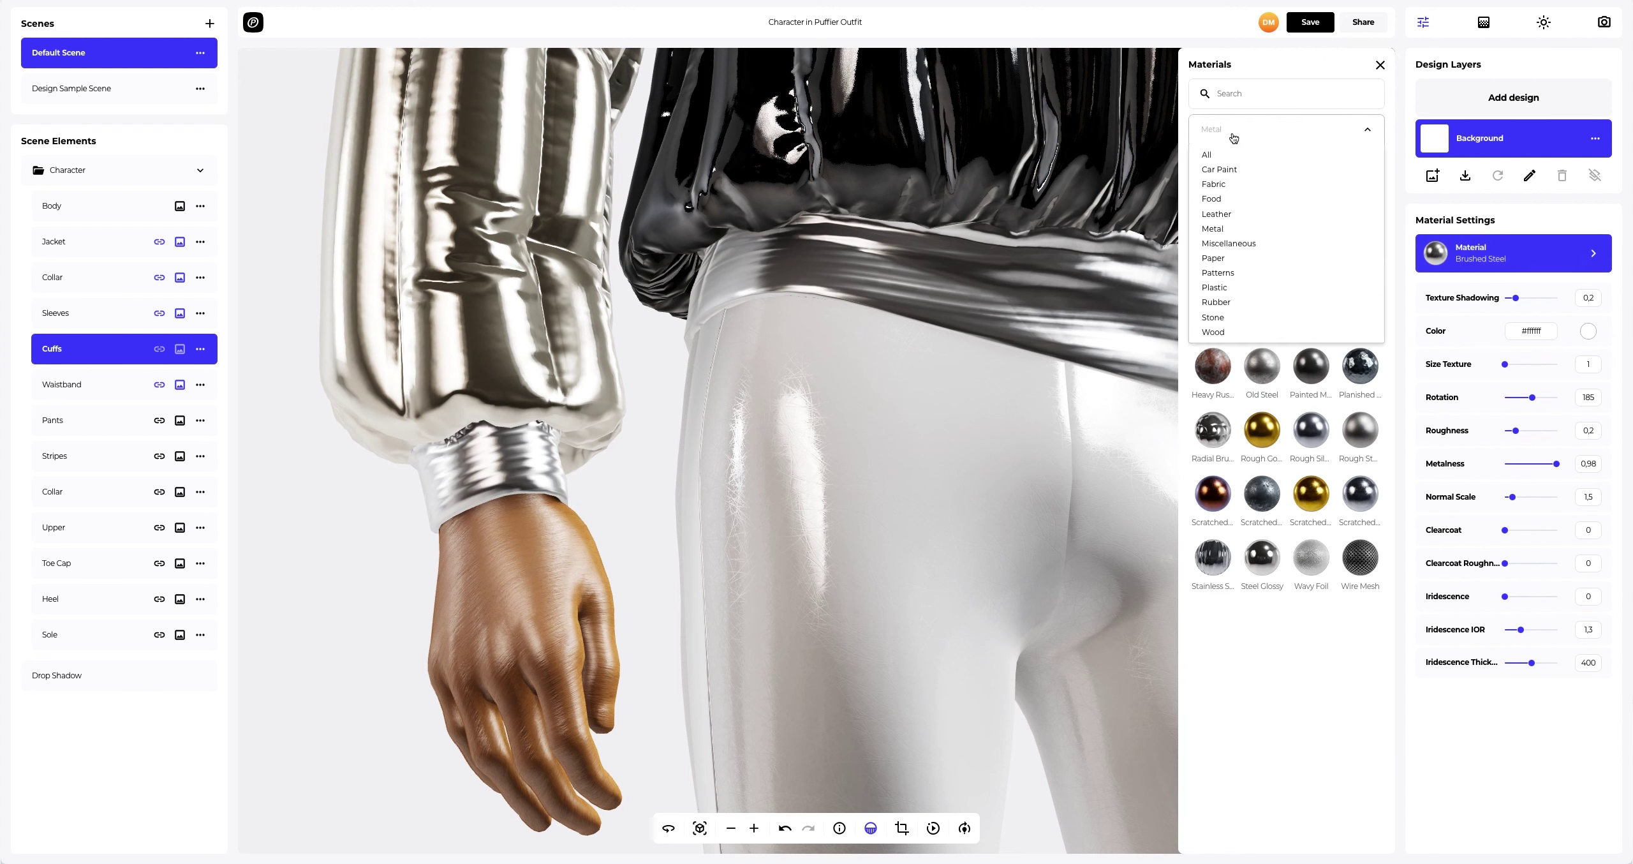
pyautogui.click(1214, 184)
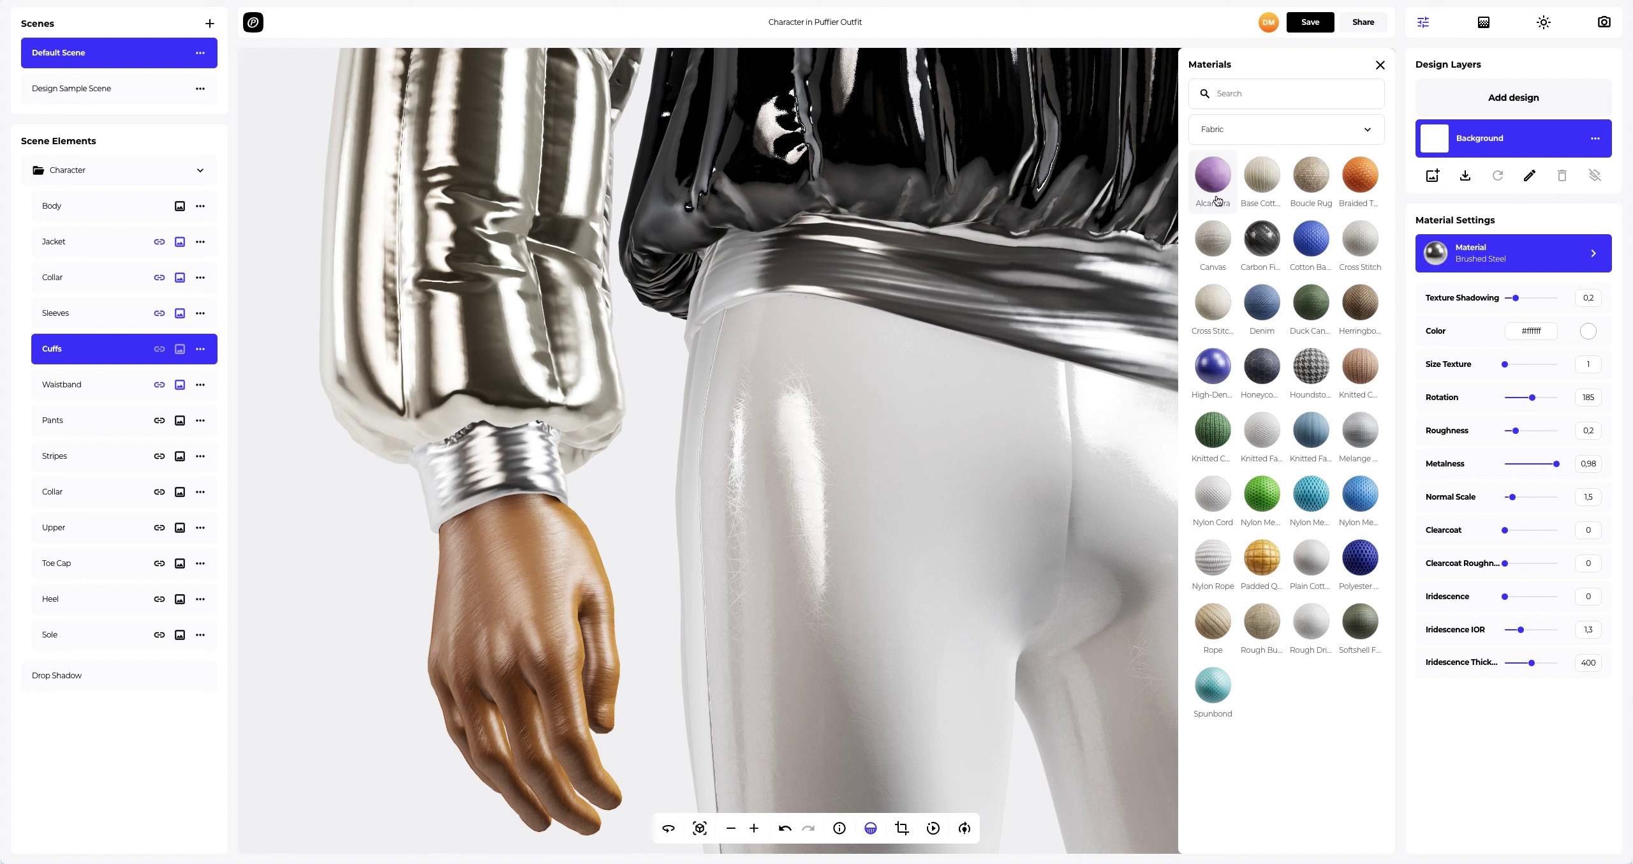
pyautogui.click(1324, 435)
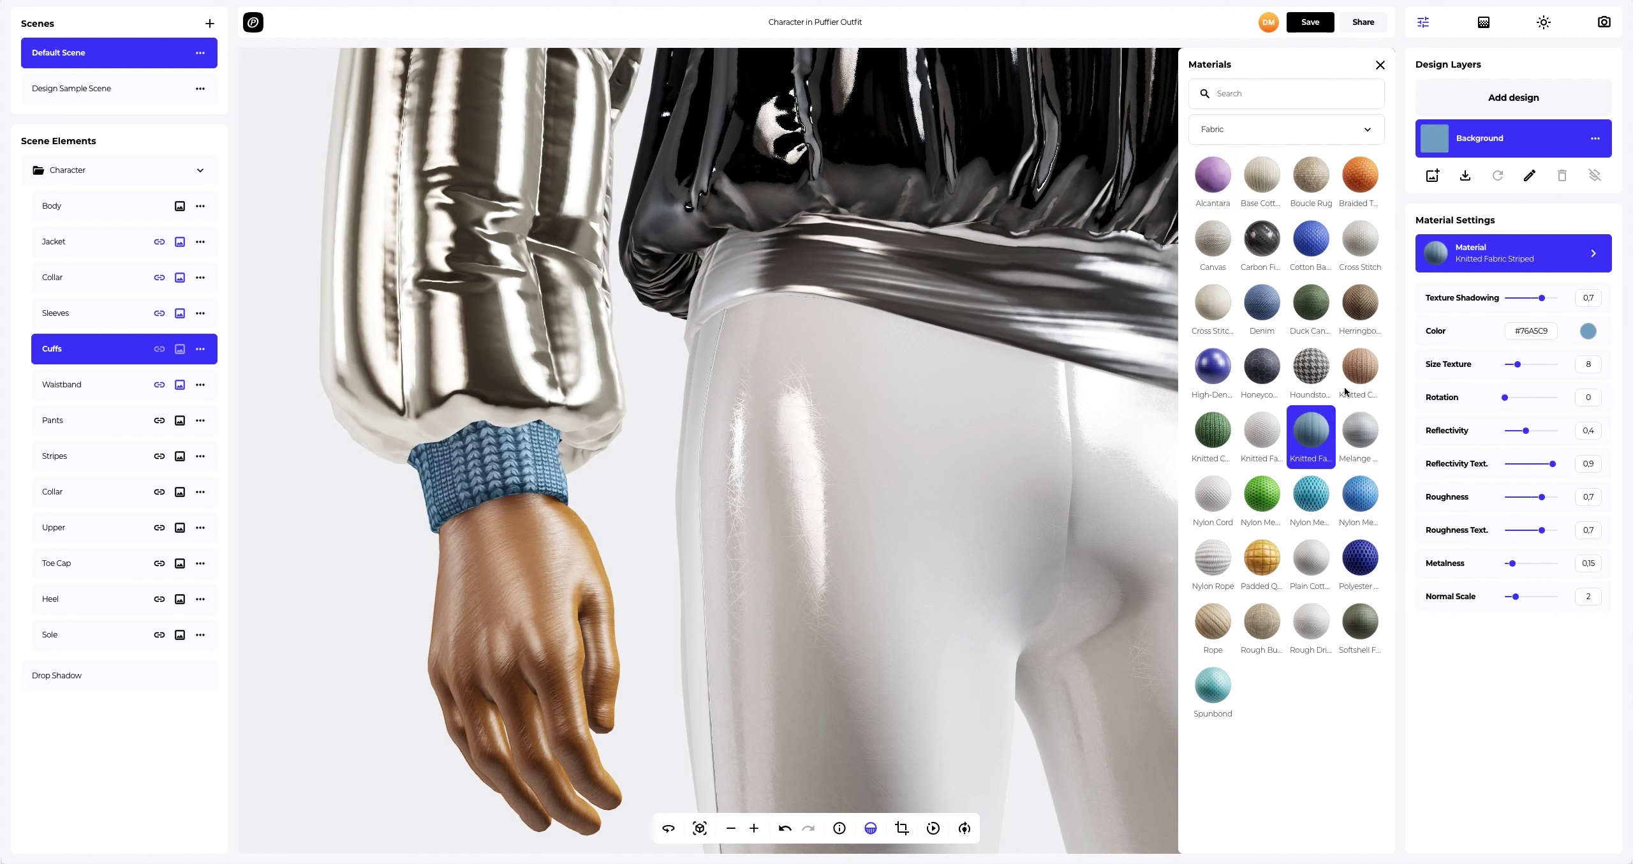
pyautogui.click(1380, 65)
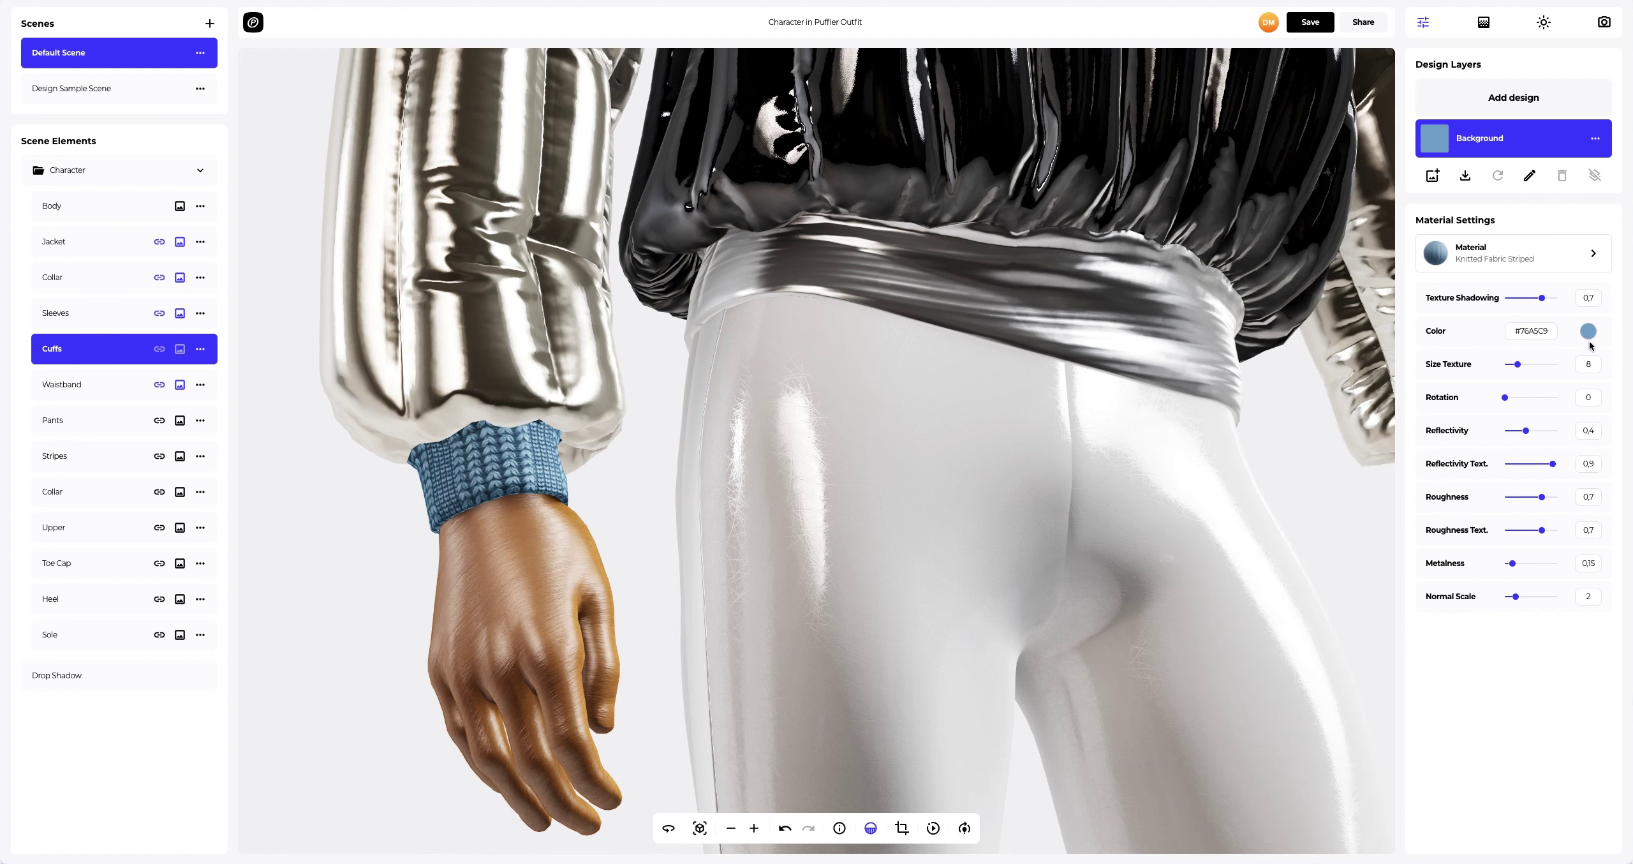
# Step: Set the Cuffs' knitted fabric to color #F5E7C5 and texture size 30
pyautogui.click(1588, 331)
pyautogui.moveTo(1564, 466); pyautogui.dragTo(1495, 472)
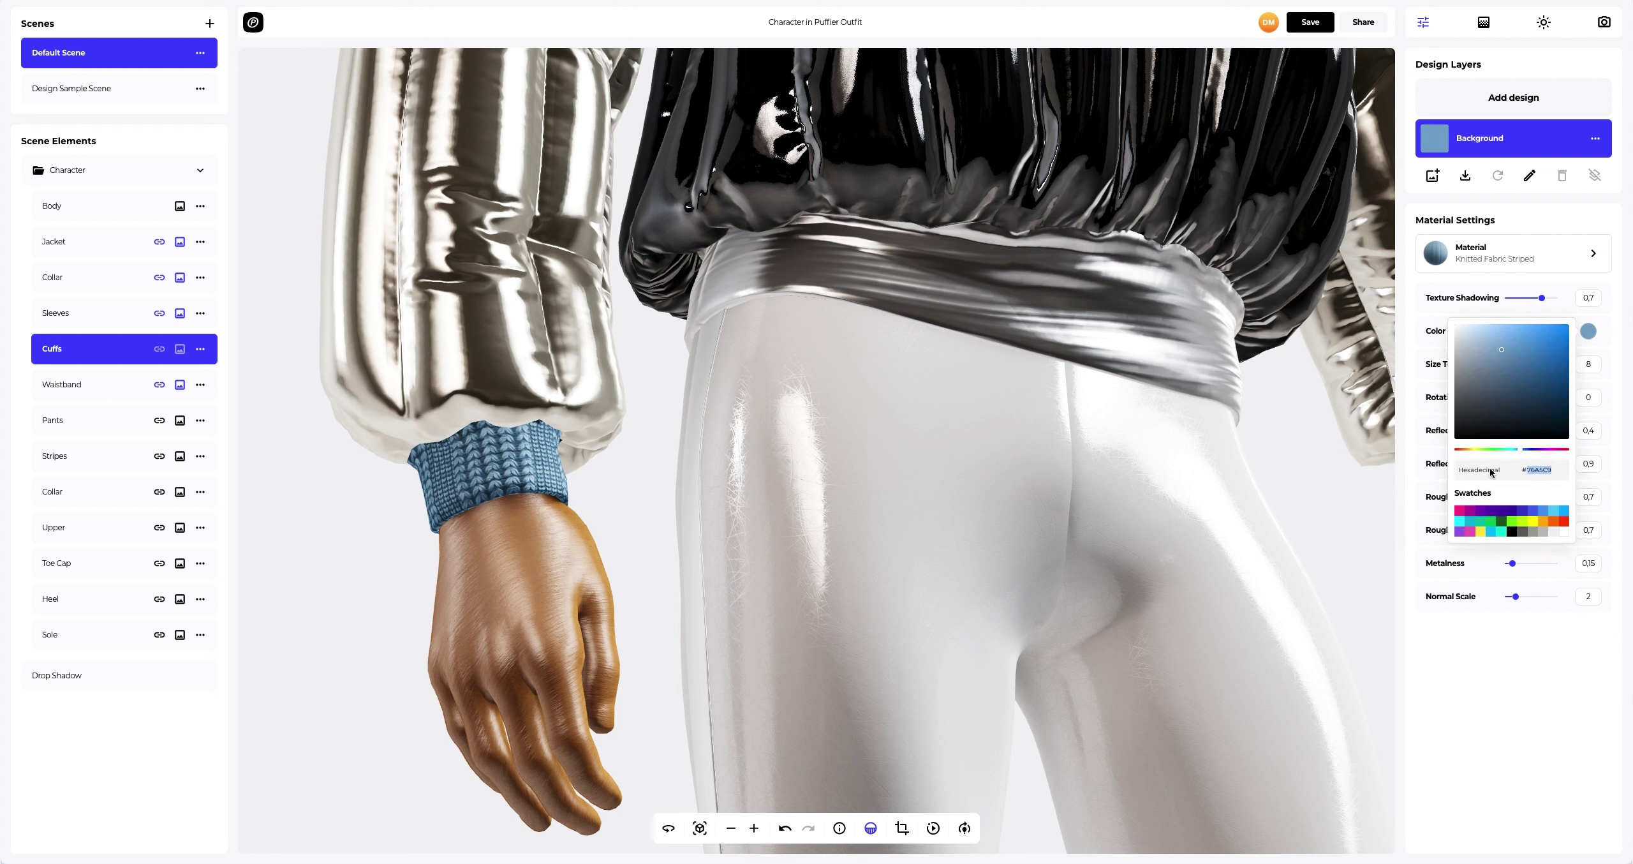
pyautogui.write('F5E7C5')
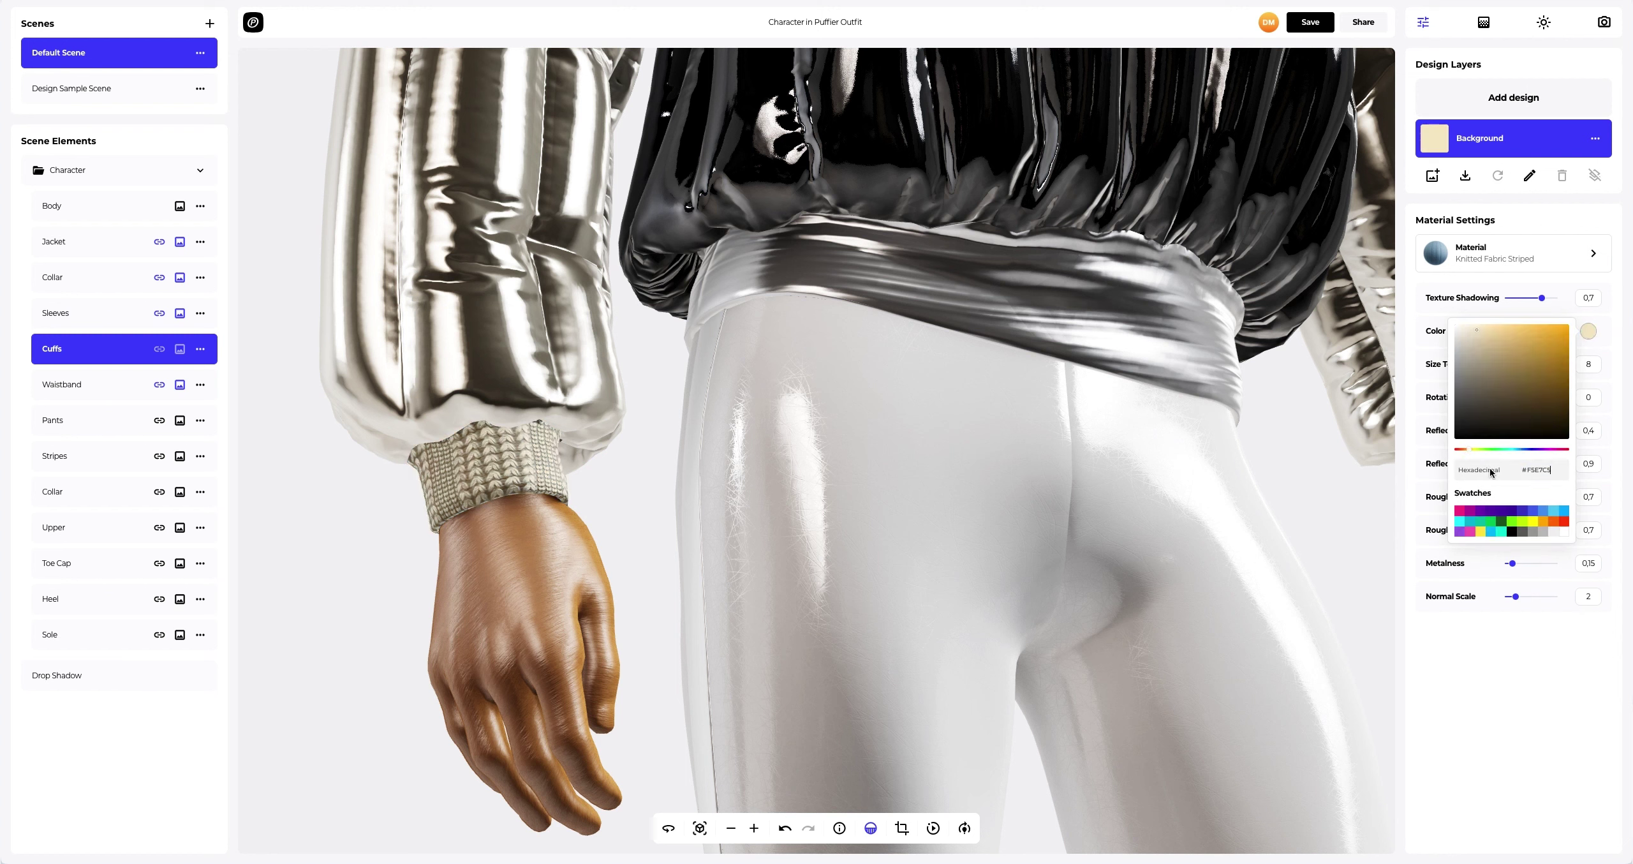
pyautogui.click(1412, 479)
pyautogui.moveTo(1515, 365); pyautogui.dragTo(1559, 365)
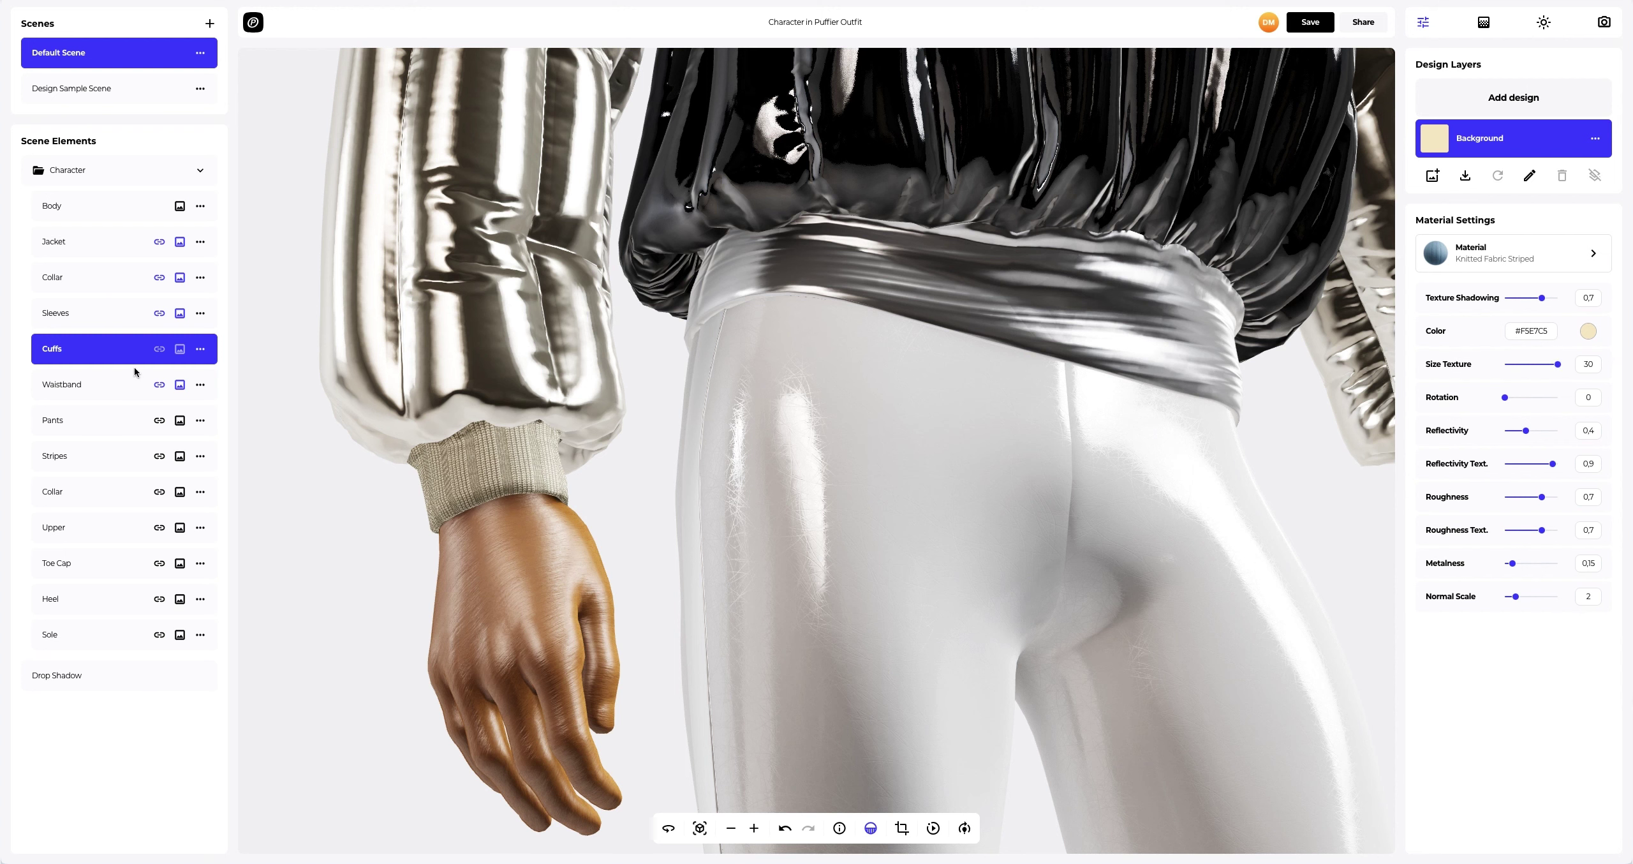
# Step: Paste the Cuffs' knitted material onto the Waistband
pyautogui.click(108, 382)
pyautogui.click(202, 387)
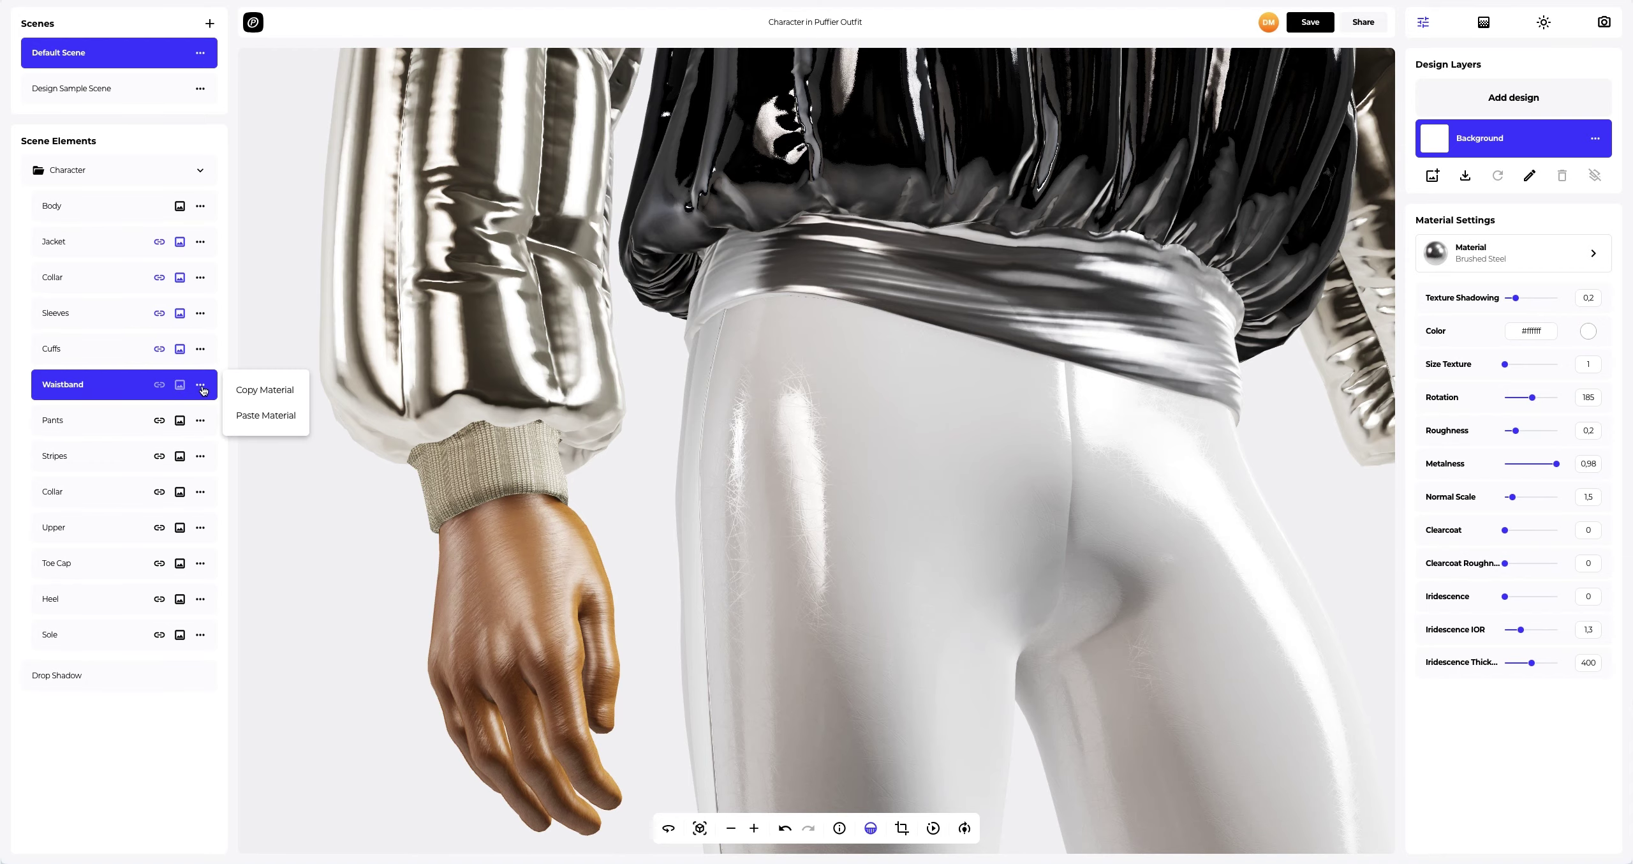
pyautogui.click(245, 418)
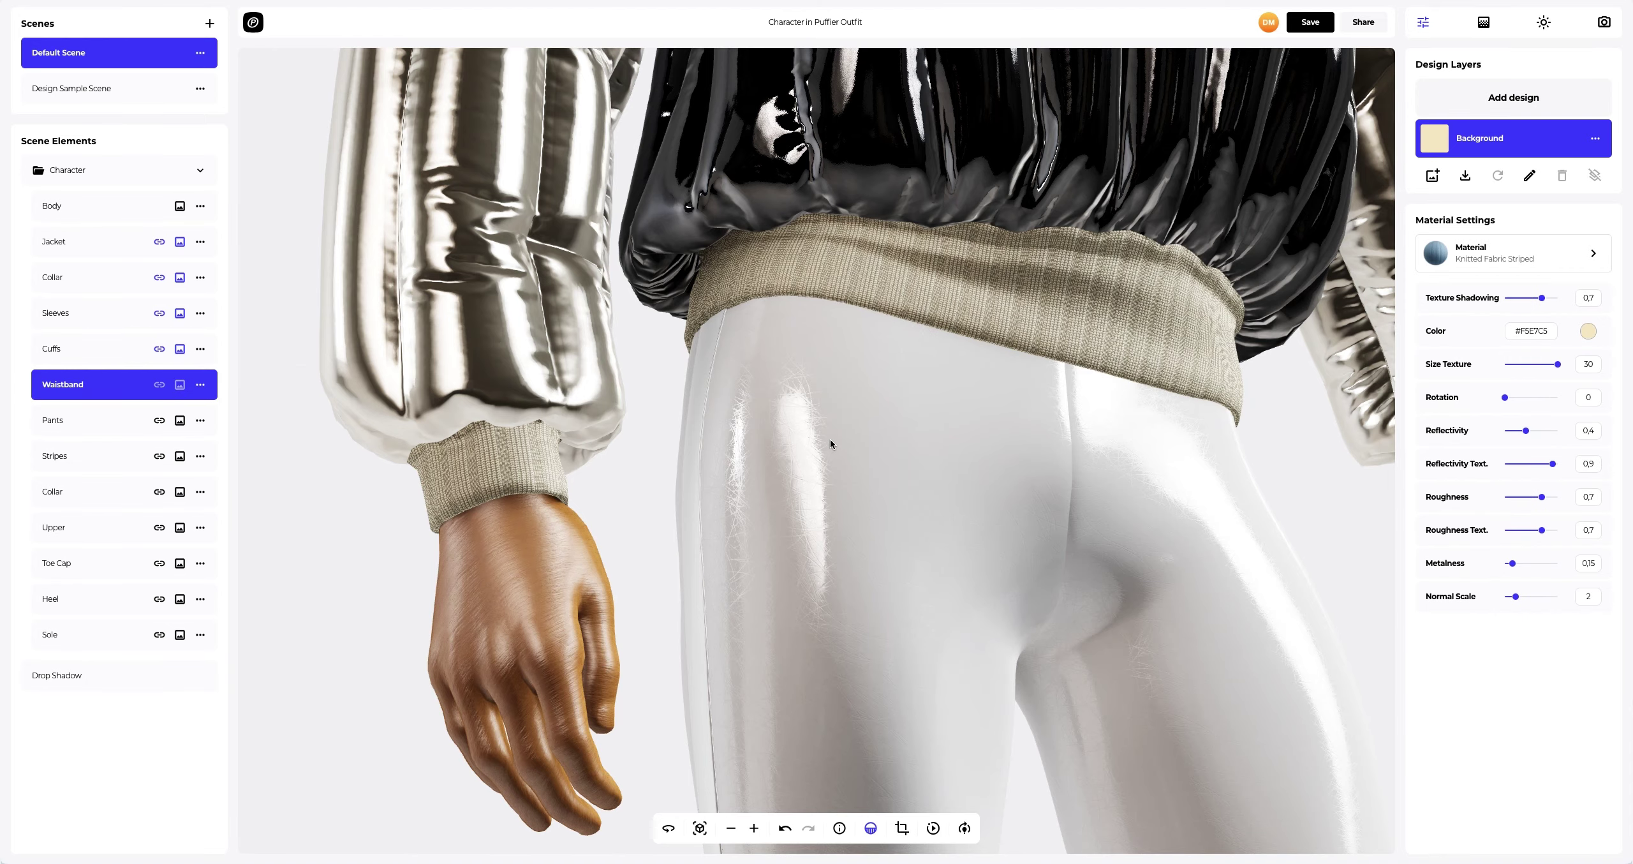
# Step: Apply the Full Grain Leather 3 material from the Leather category to the Pants
pyautogui.moveTo(849, 439); pyautogui.dragTo(764, 421)
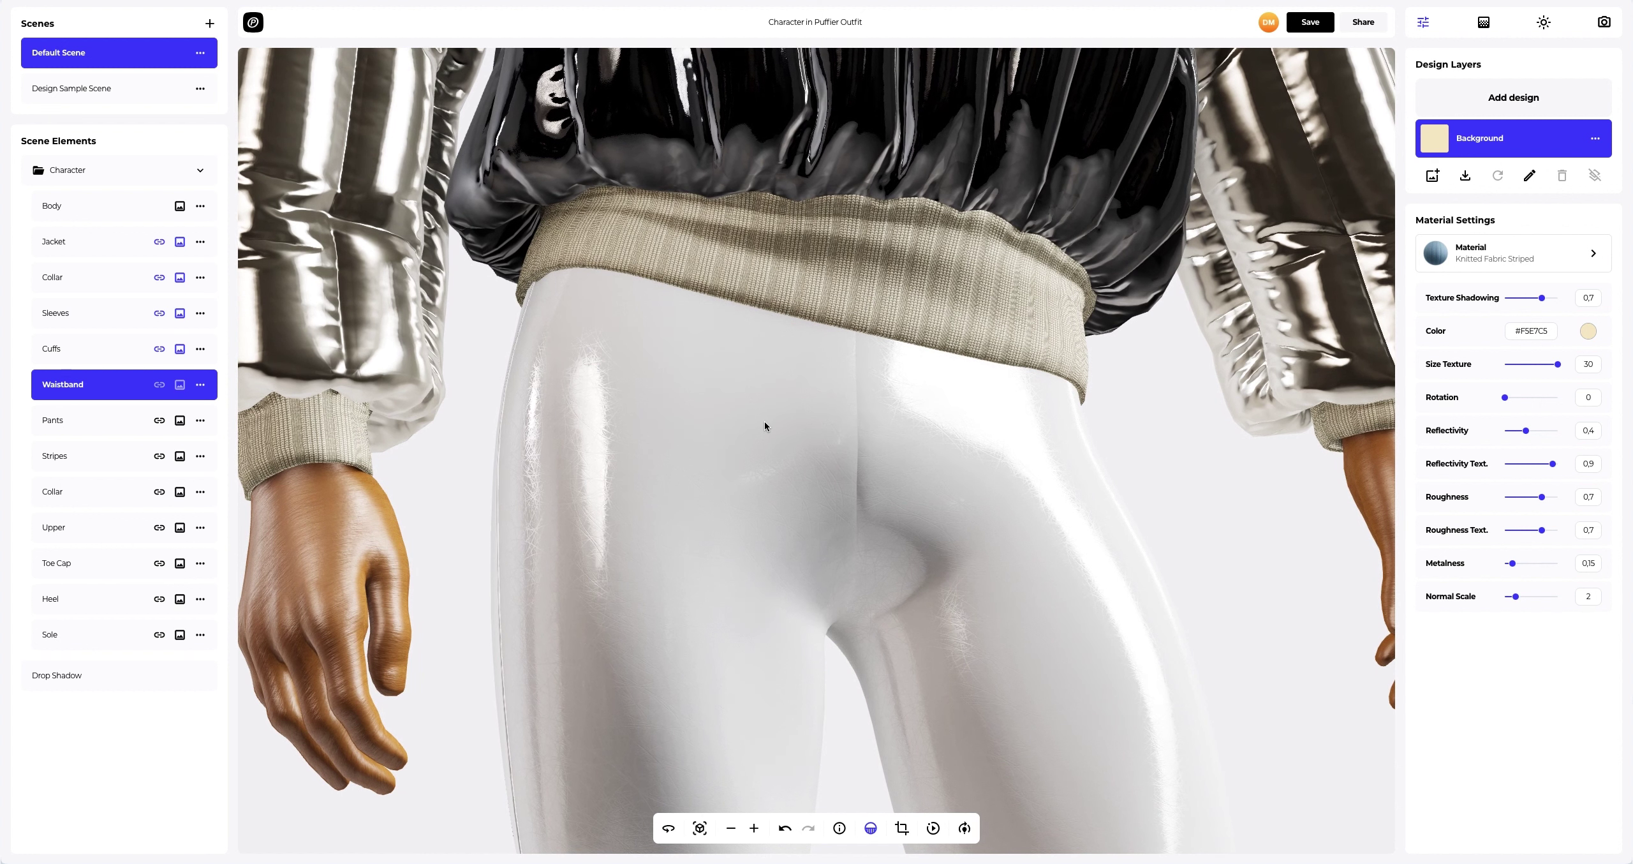
pyautogui.click(115, 429)
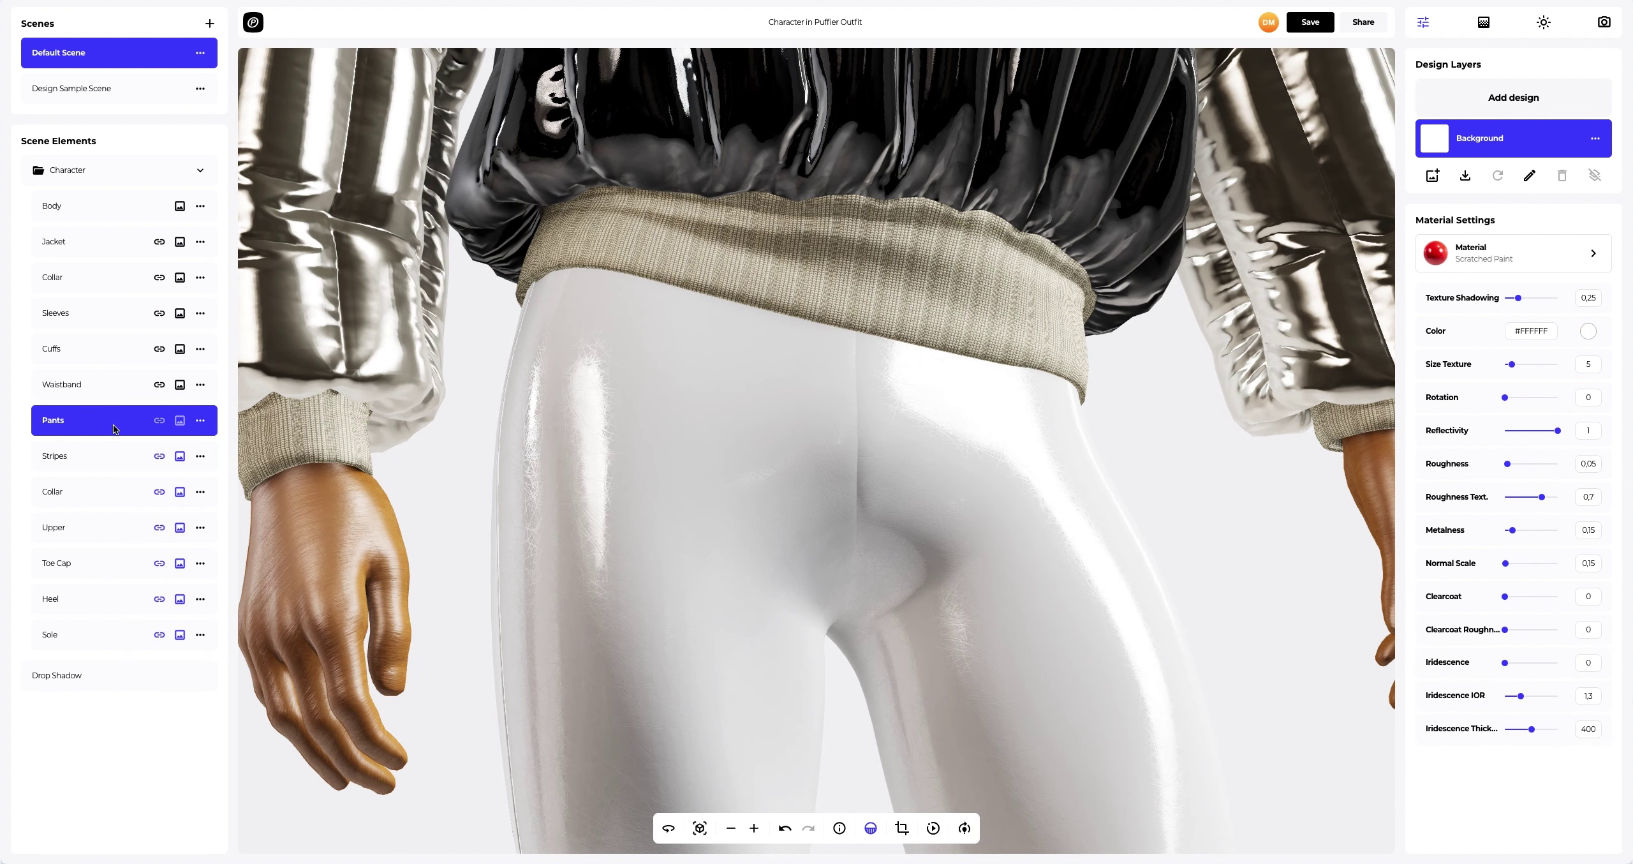
pyautogui.click(1506, 267)
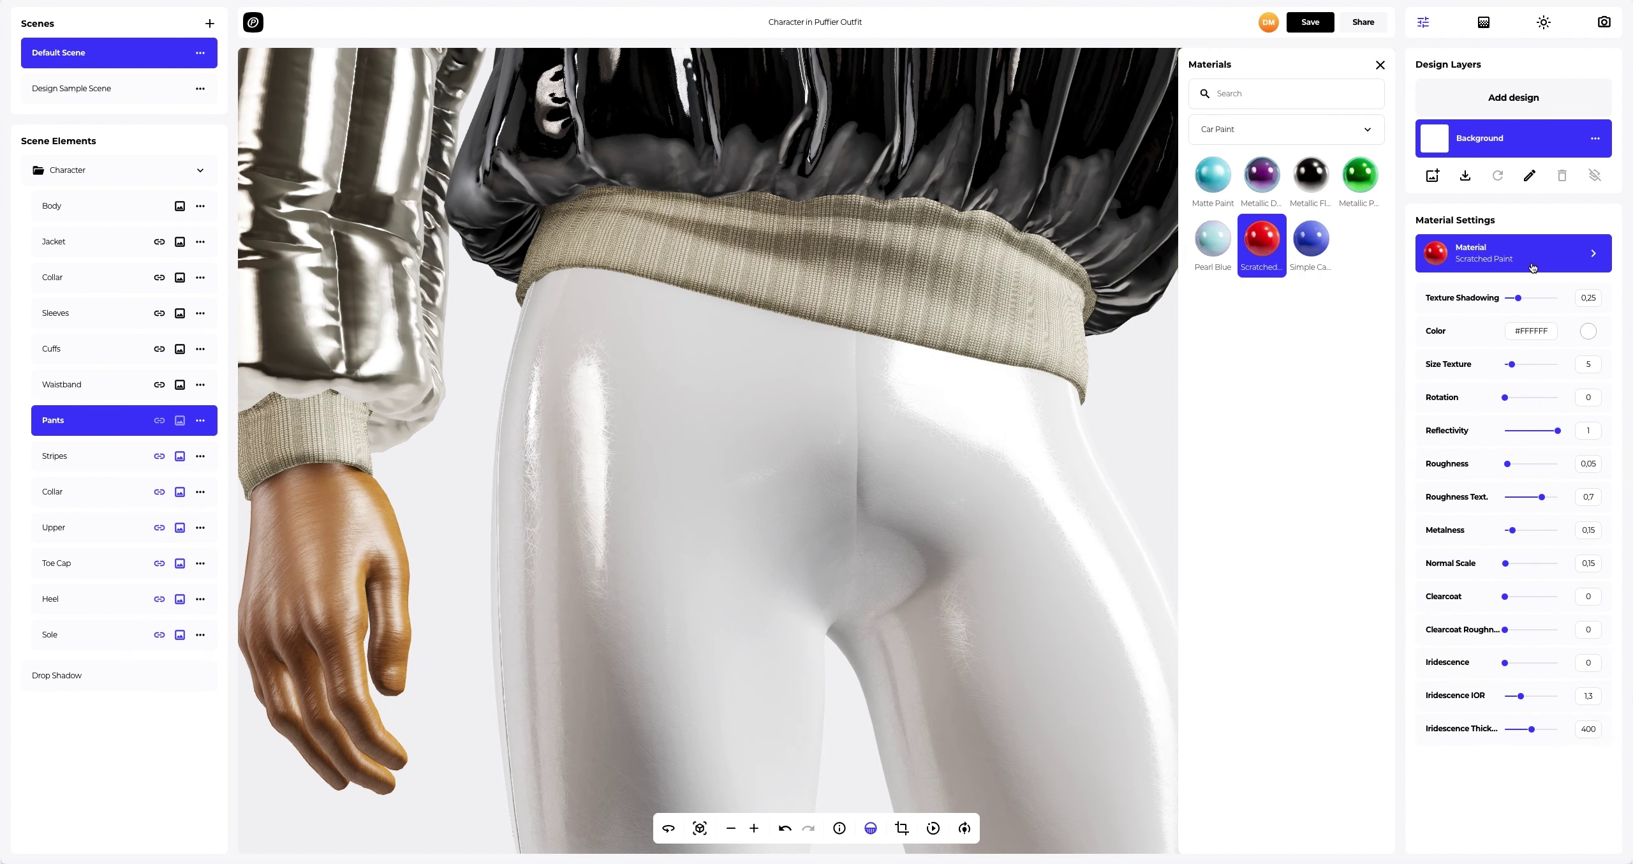
pyautogui.click(1264, 136)
pyautogui.click(1217, 214)
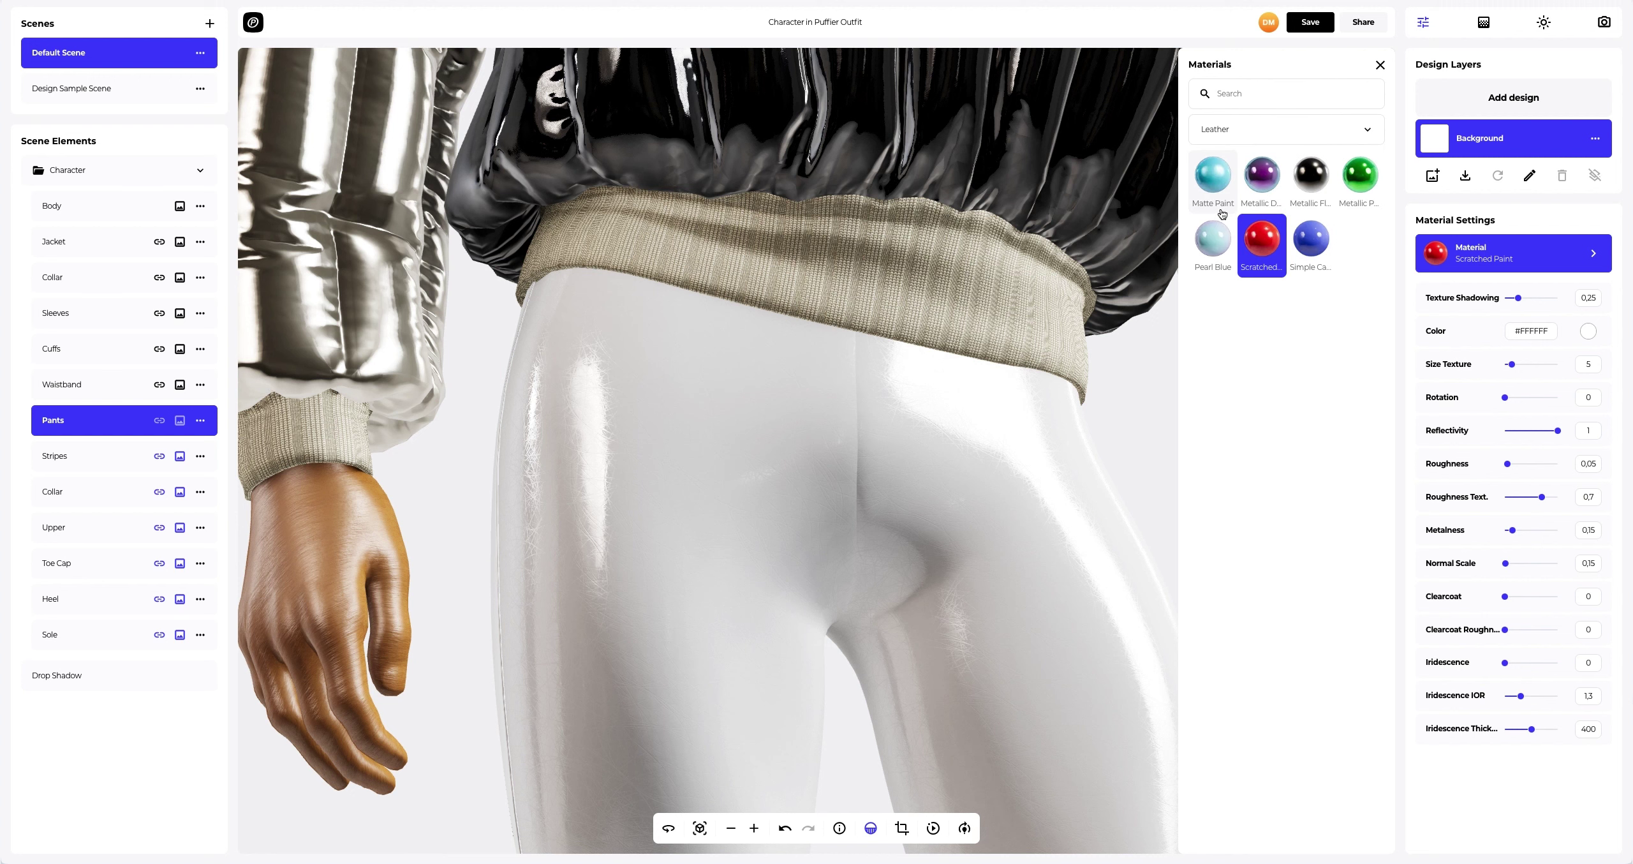
pyautogui.click(1253, 360)
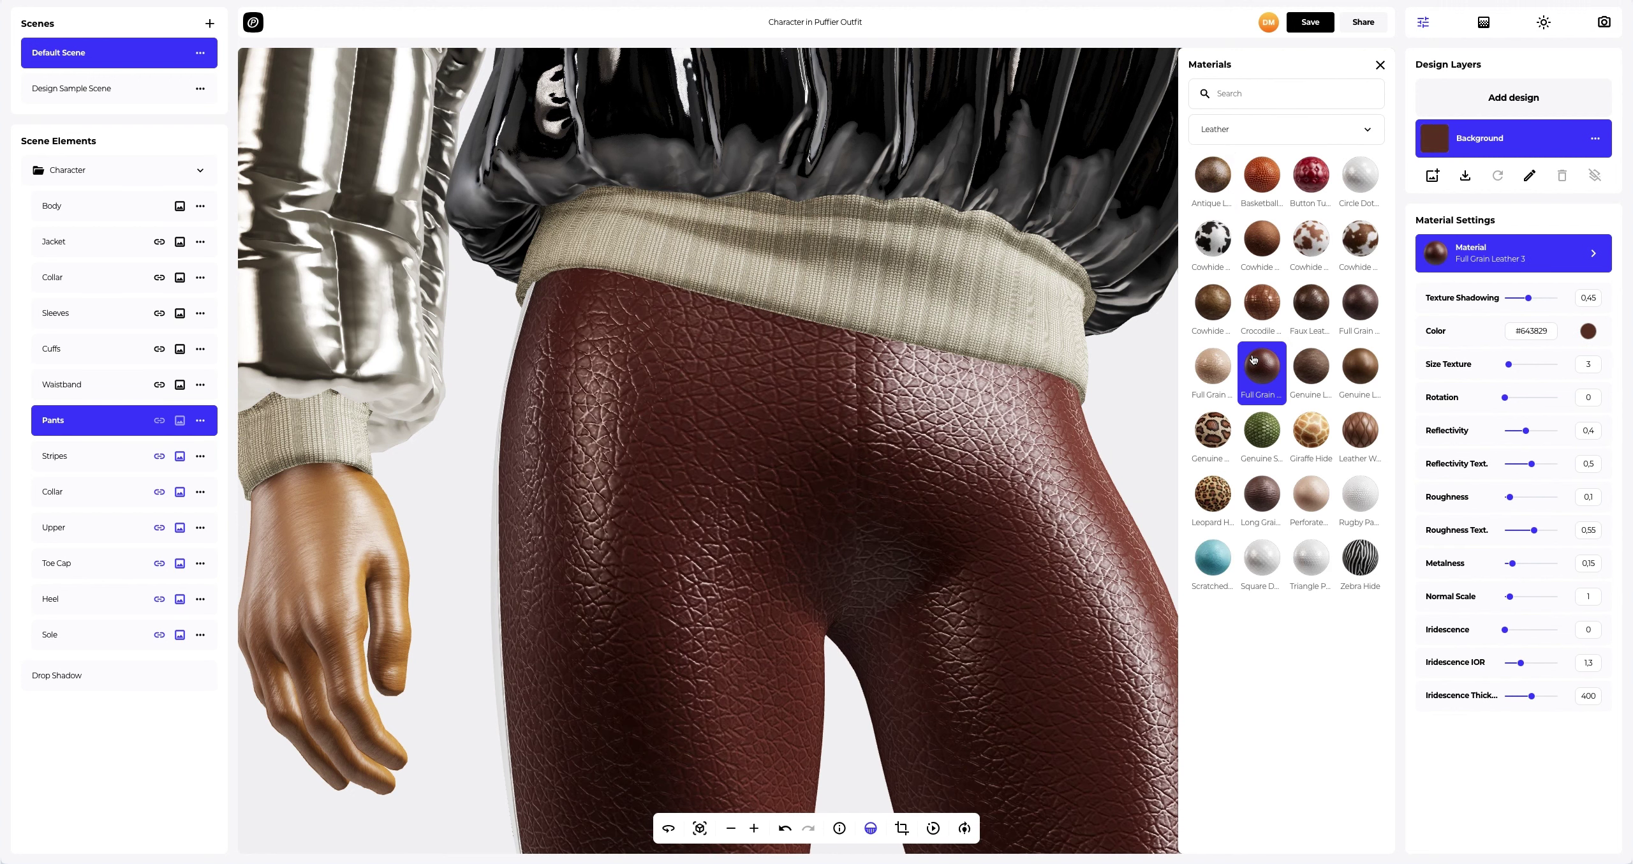
pyautogui.click(1380, 66)
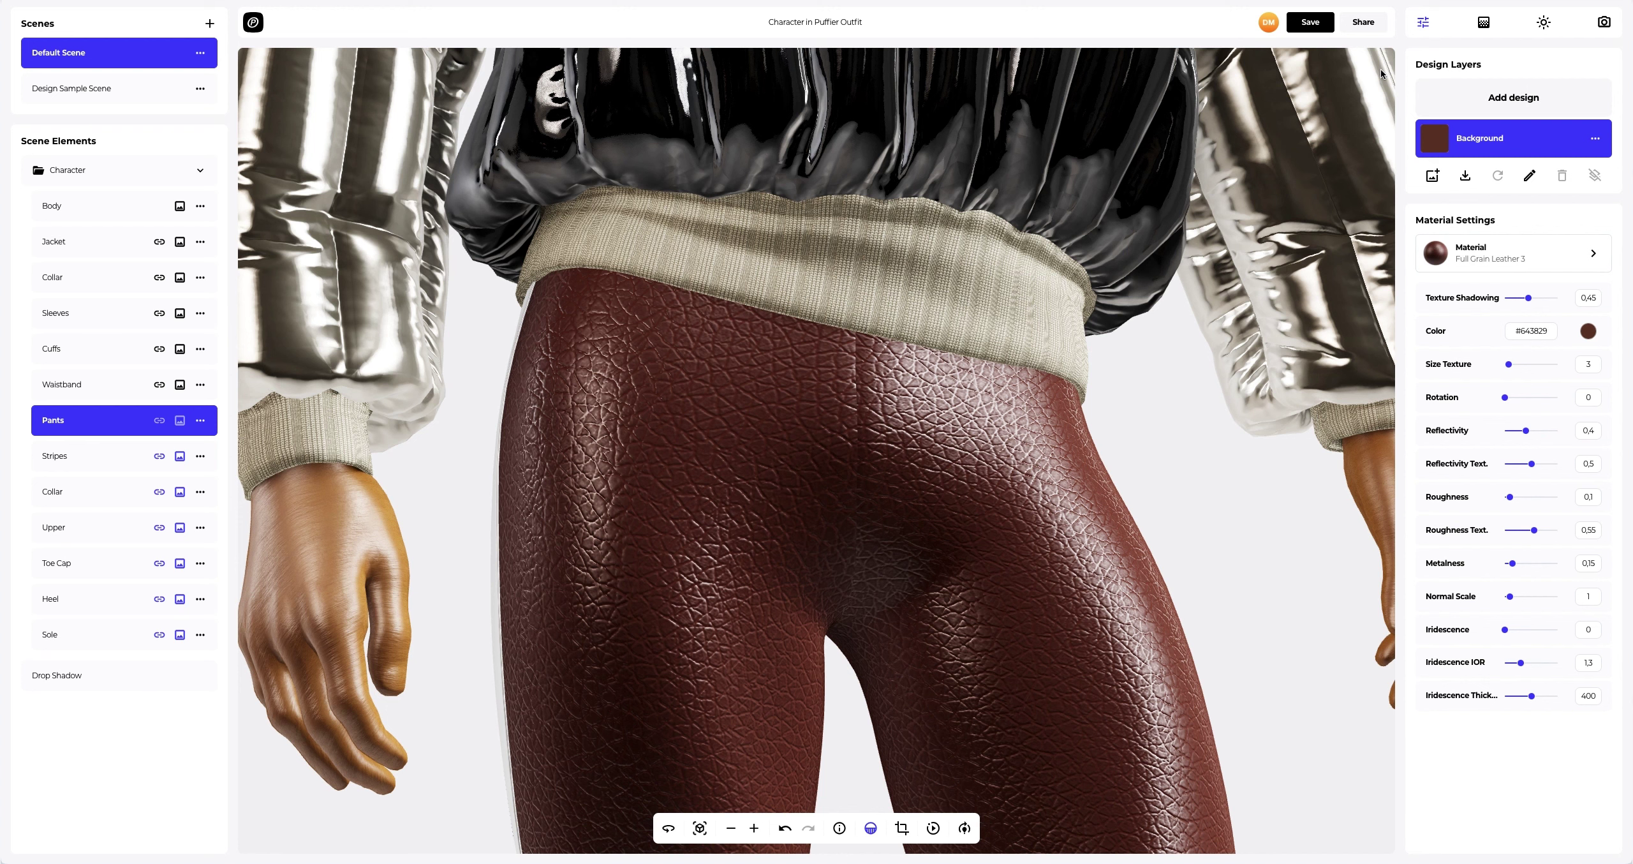
# Step: Set the Pants' leather to color #F5E7C5, texture size 11.8, reflectivity 1, roughness 0.35 and metalness 0.3
pyautogui.click(1588, 332)
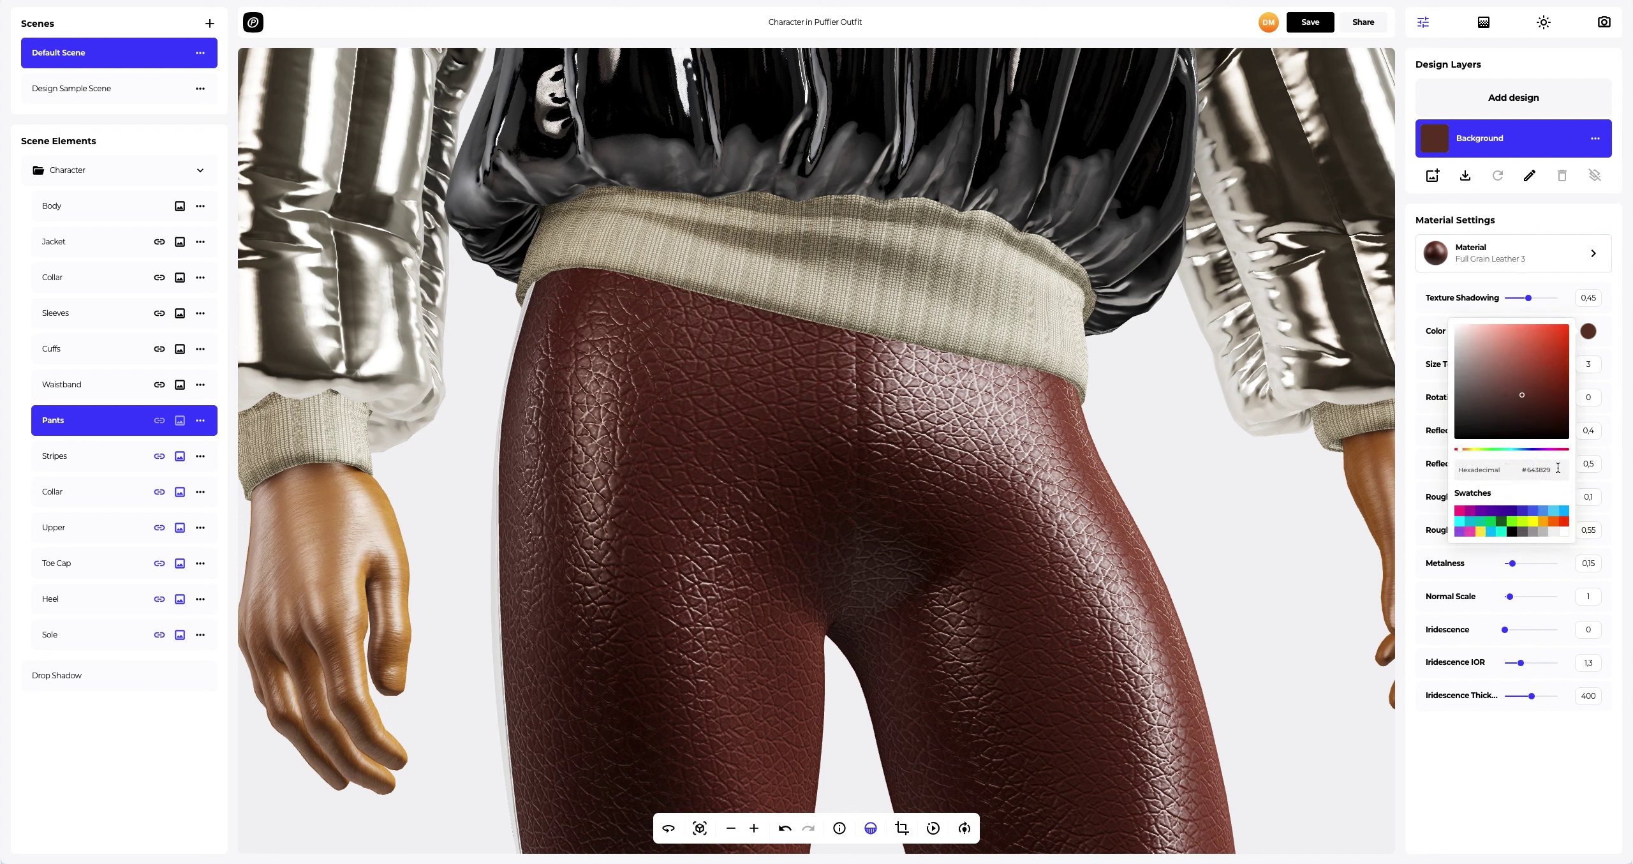
pyautogui.moveTo(1557, 468); pyautogui.dragTo(1518, 472)
pyautogui.write('F5E7C5')
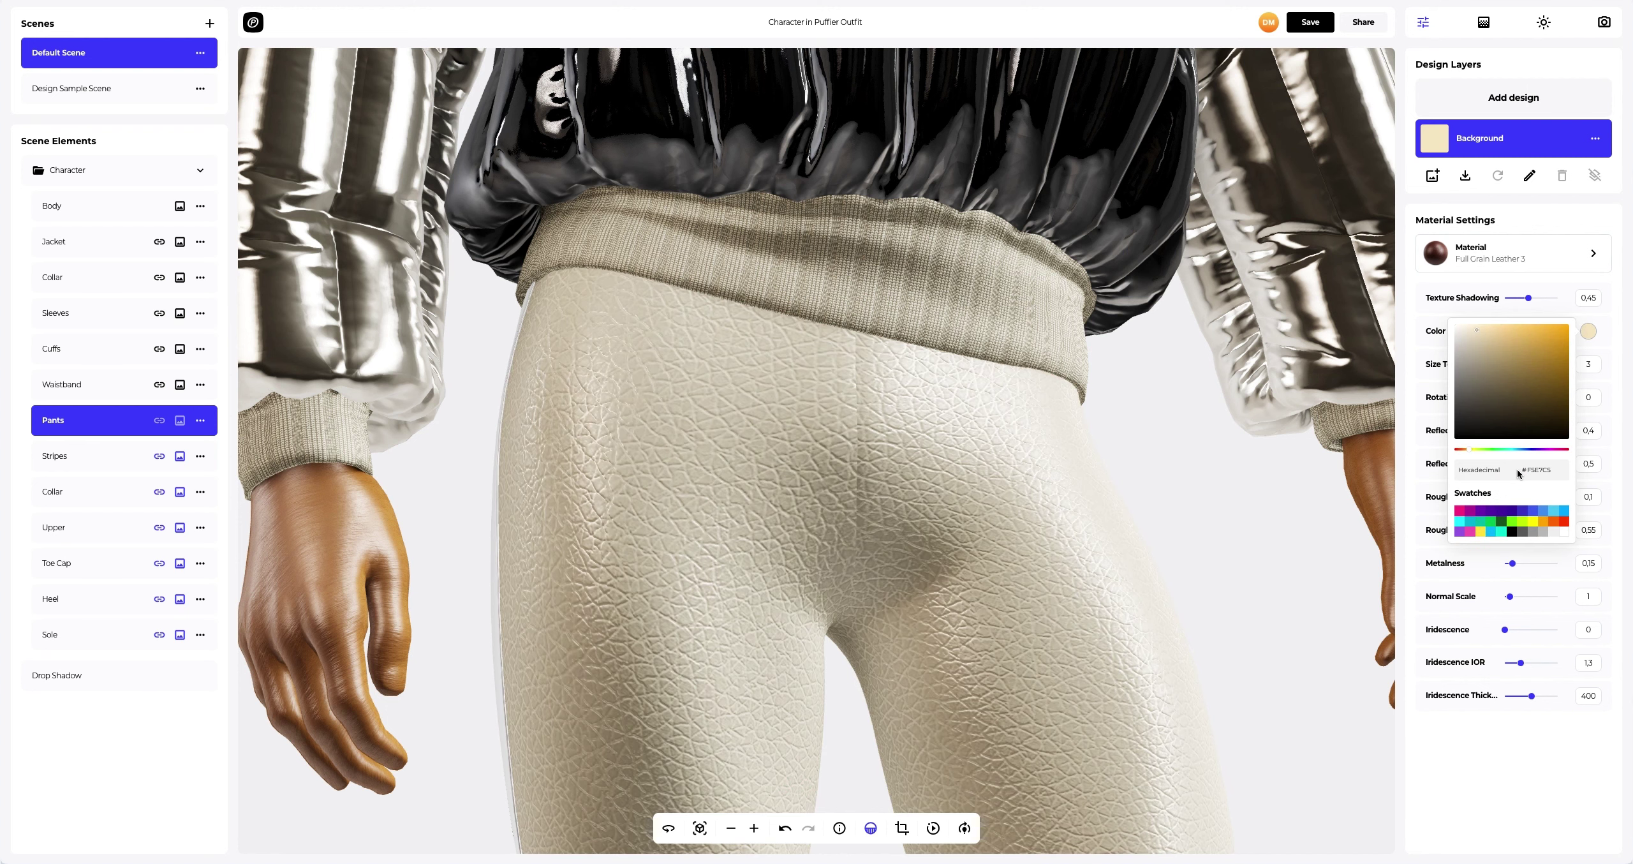
pyautogui.click(1417, 479)
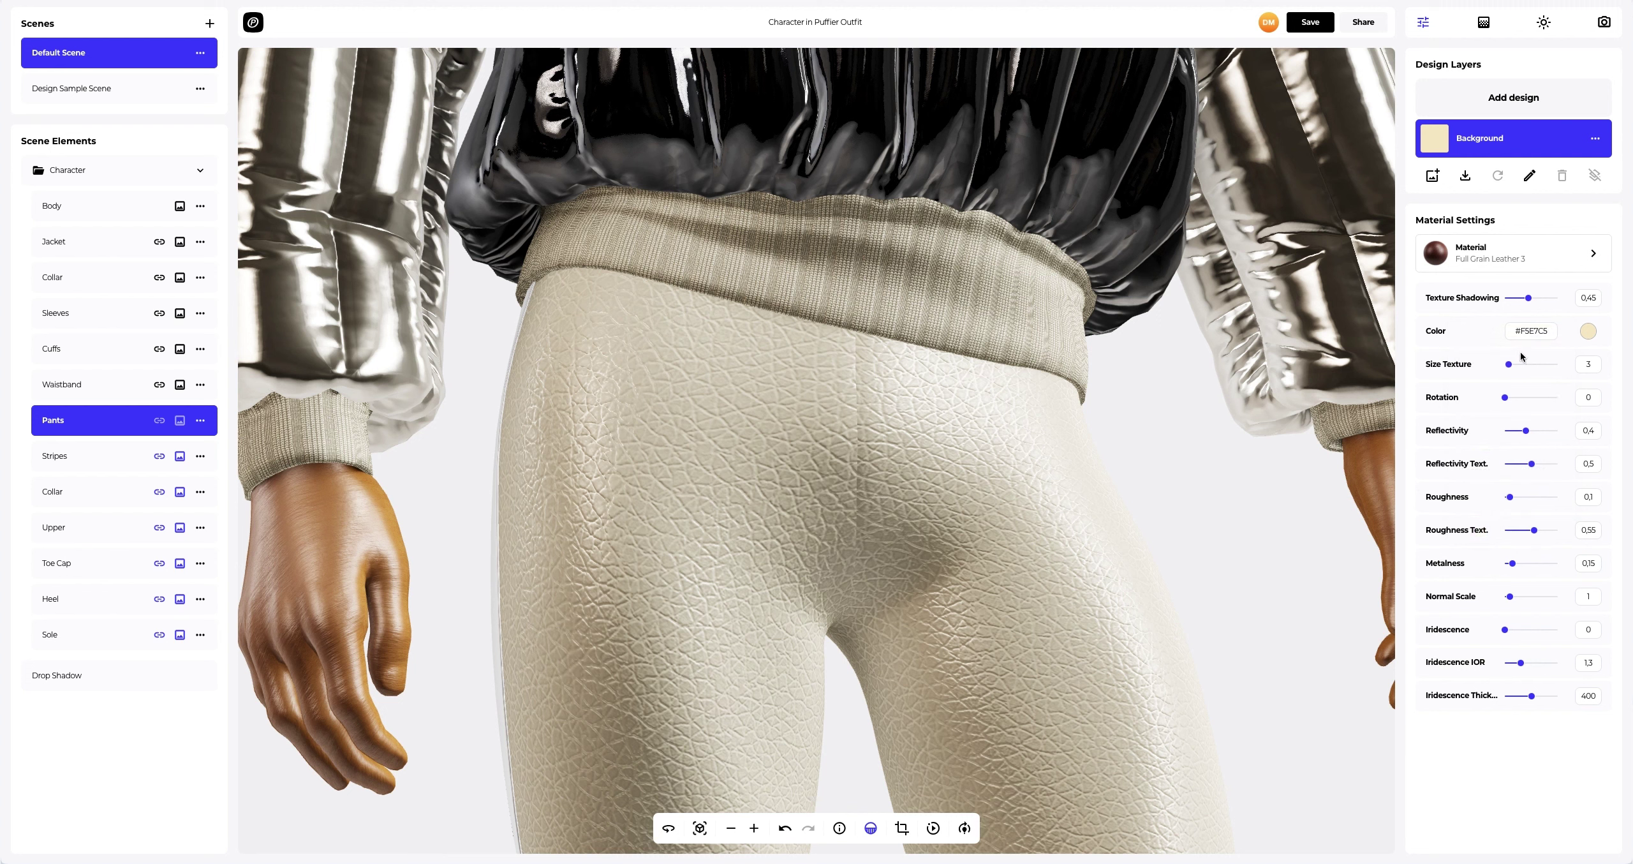
pyautogui.moveTo(1509, 365); pyautogui.dragTo(1525, 365)
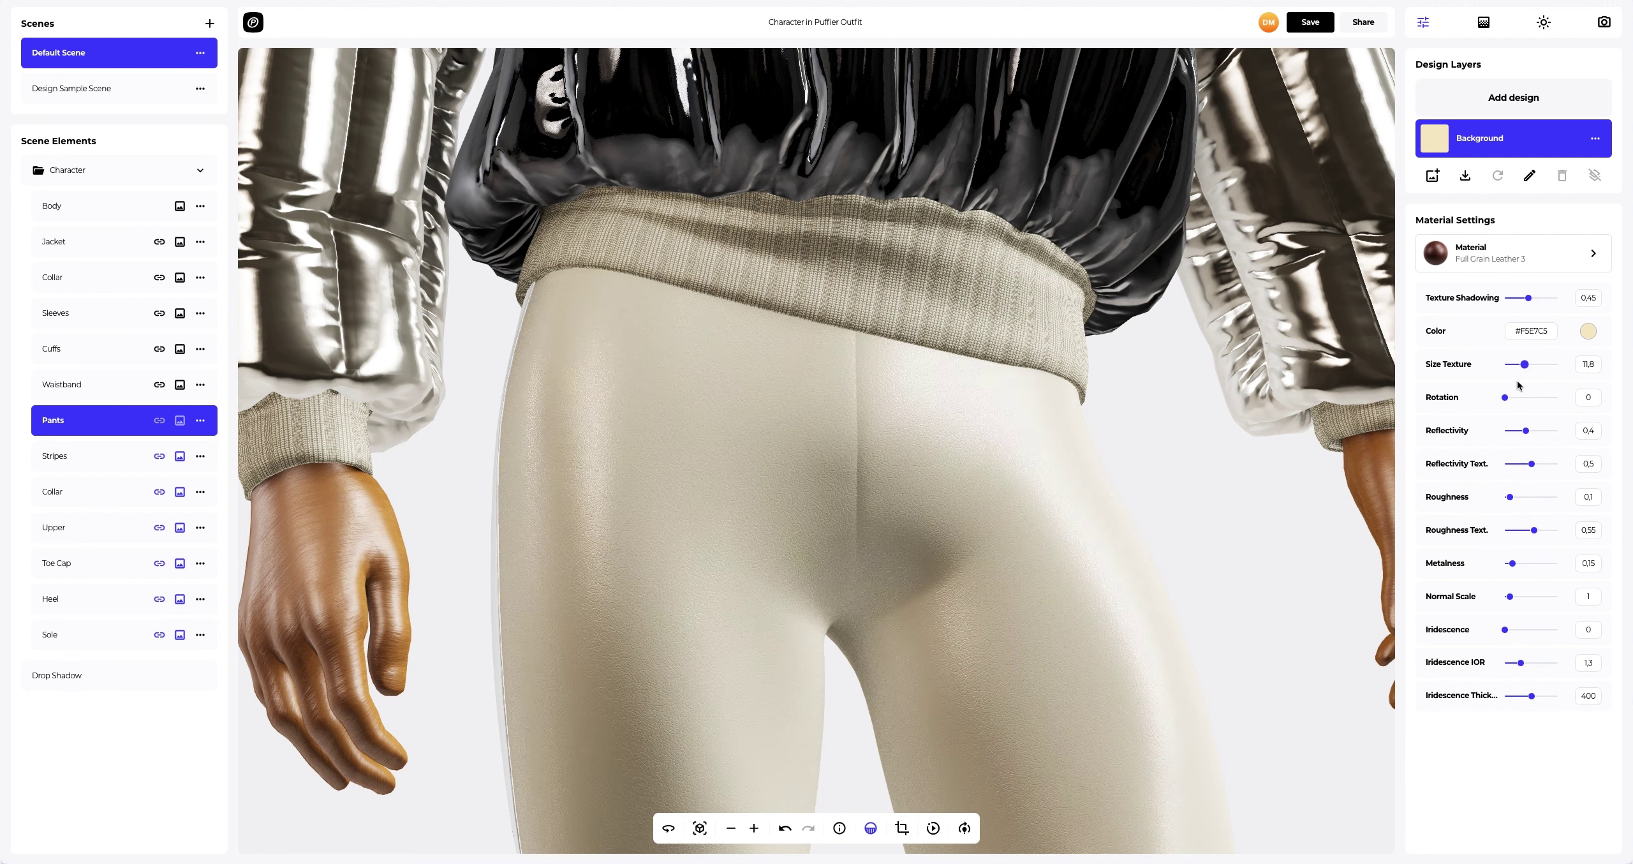
pyautogui.moveTo(1522, 425); pyautogui.dragTo(1564, 432)
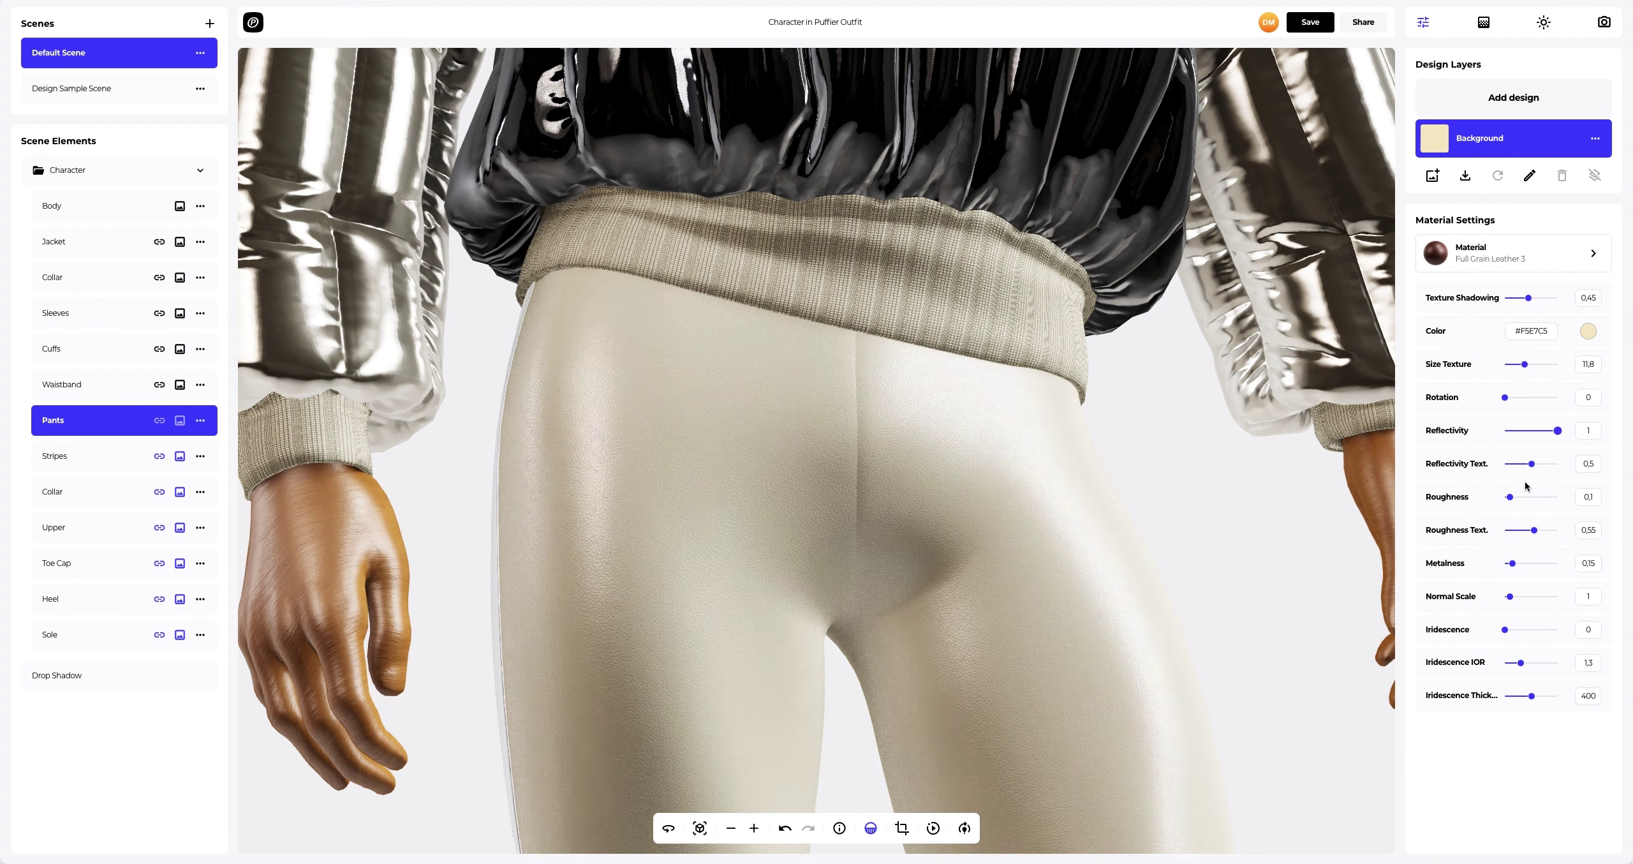
pyautogui.moveTo(1513, 500); pyautogui.dragTo(1524, 500)
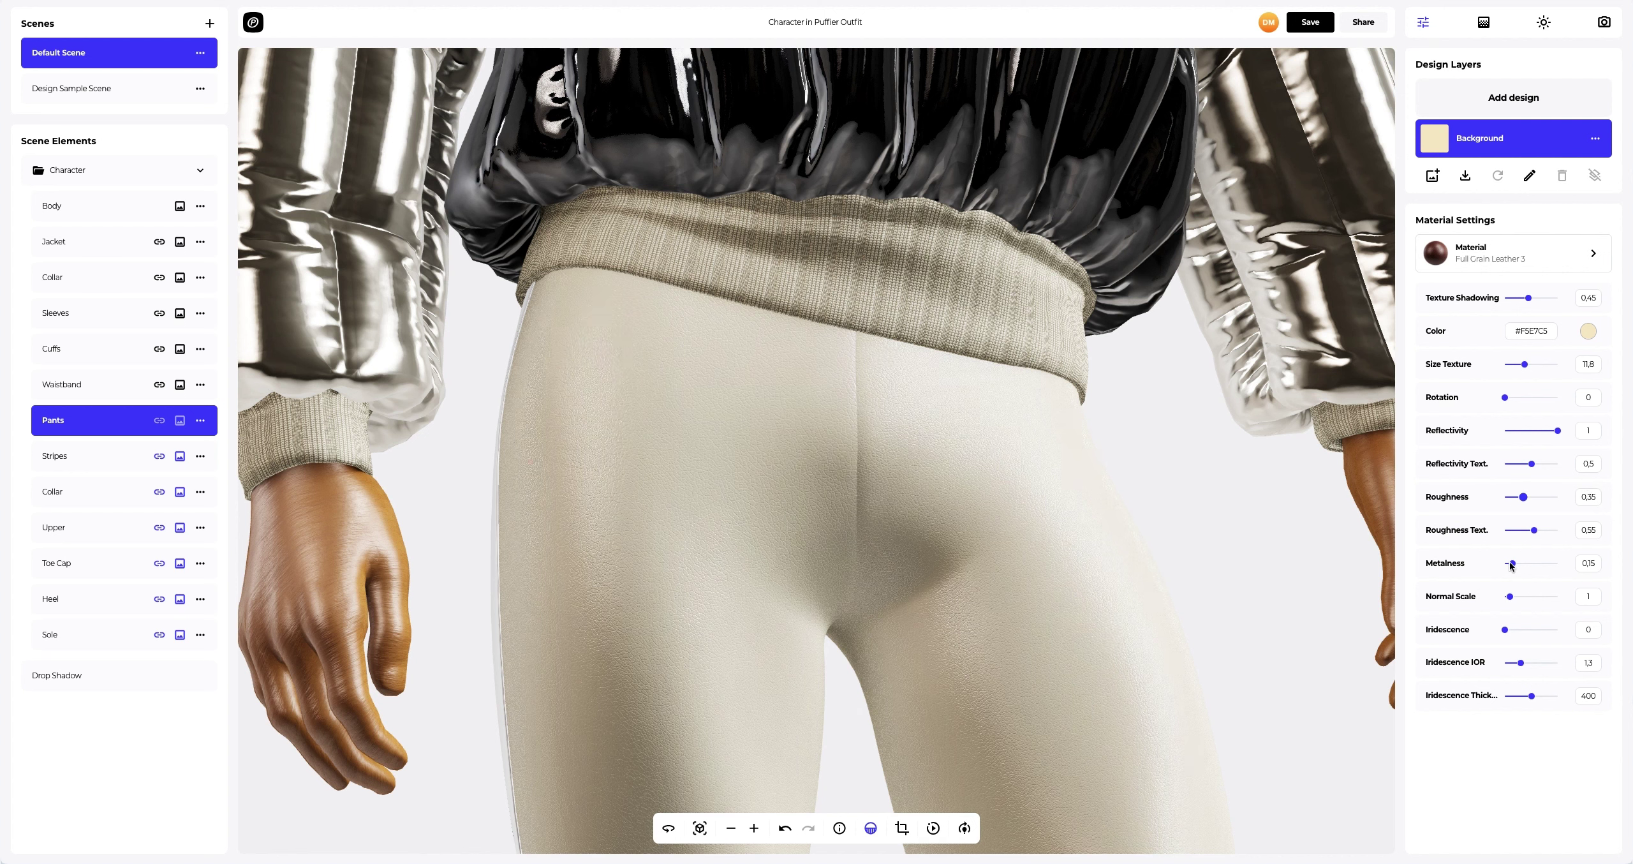
pyautogui.moveTo(1513, 568); pyautogui.dragTo(1523, 567)
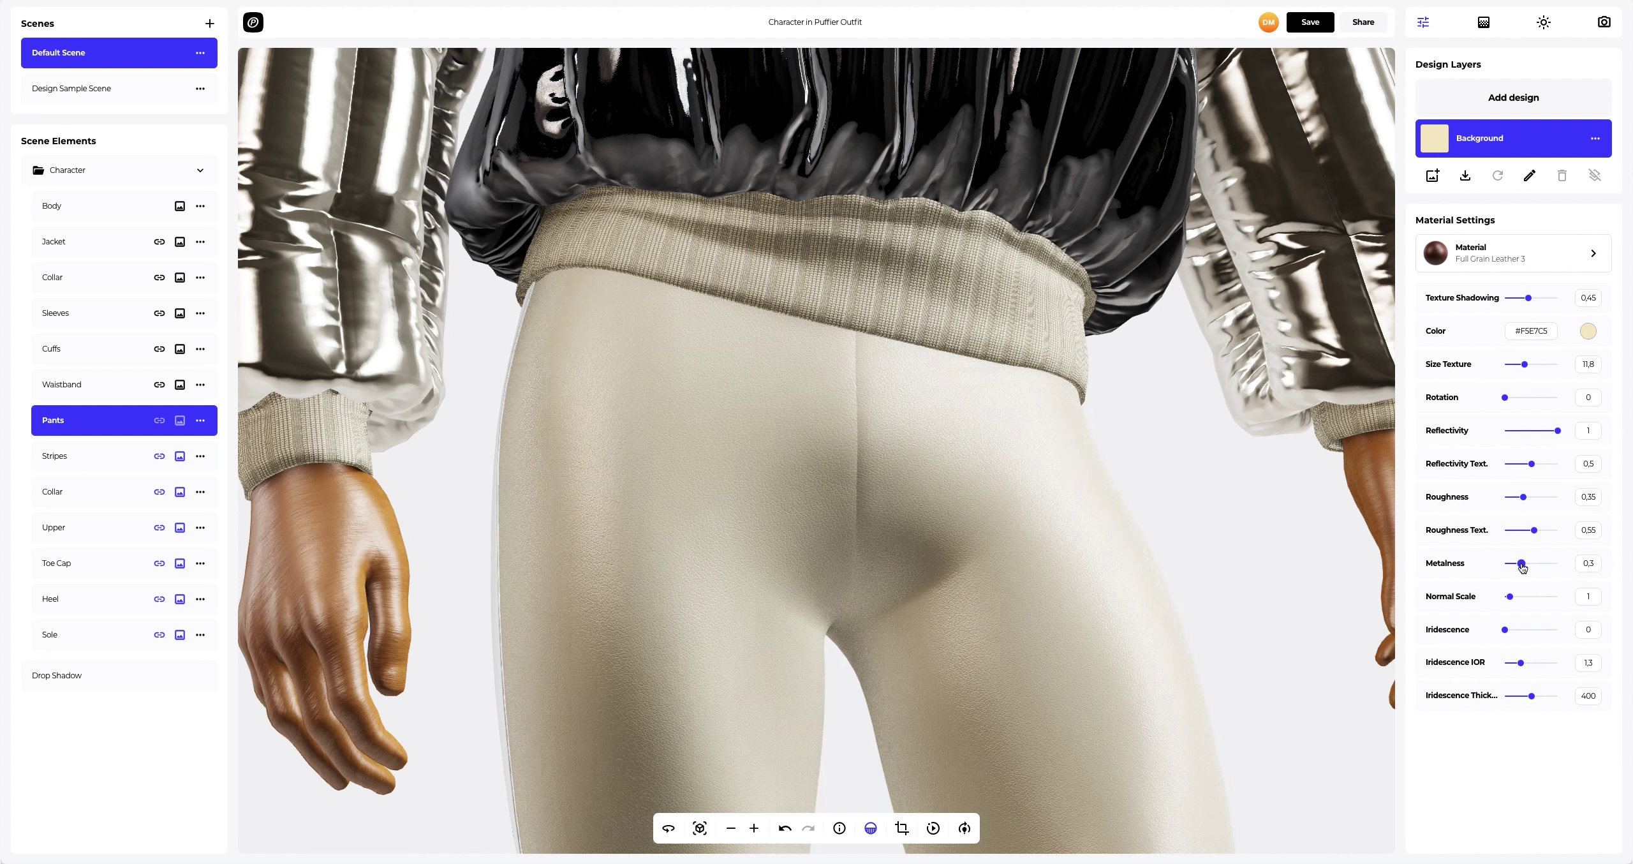
# Step: Apply the Base Cotton material from the Fabric category to the Stripes of the pants
pyautogui.click(55, 456)
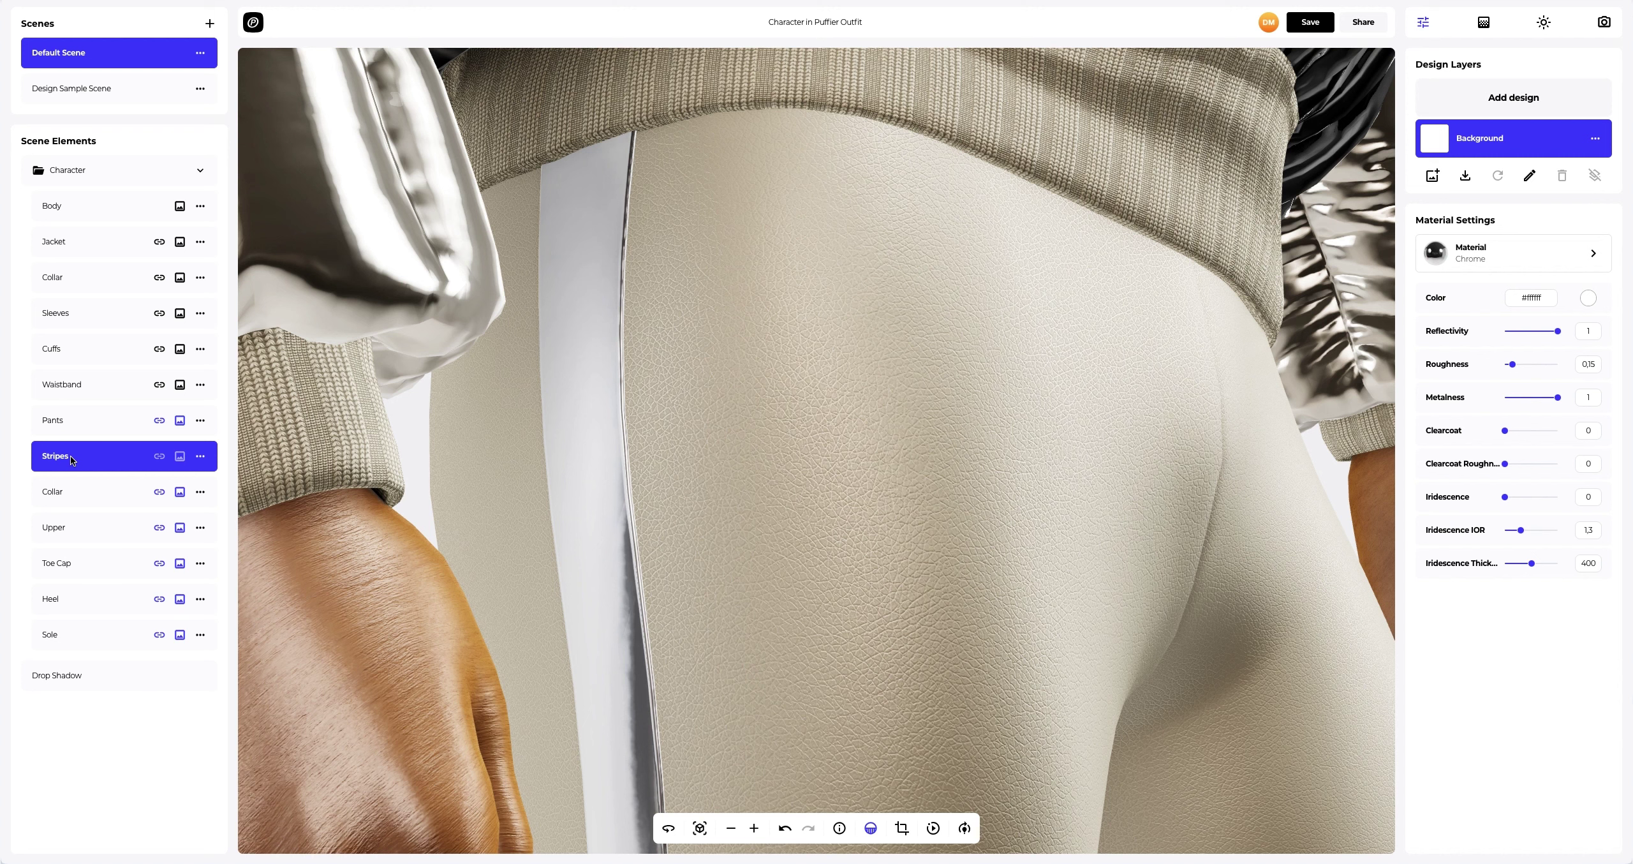
pyautogui.click(1516, 258)
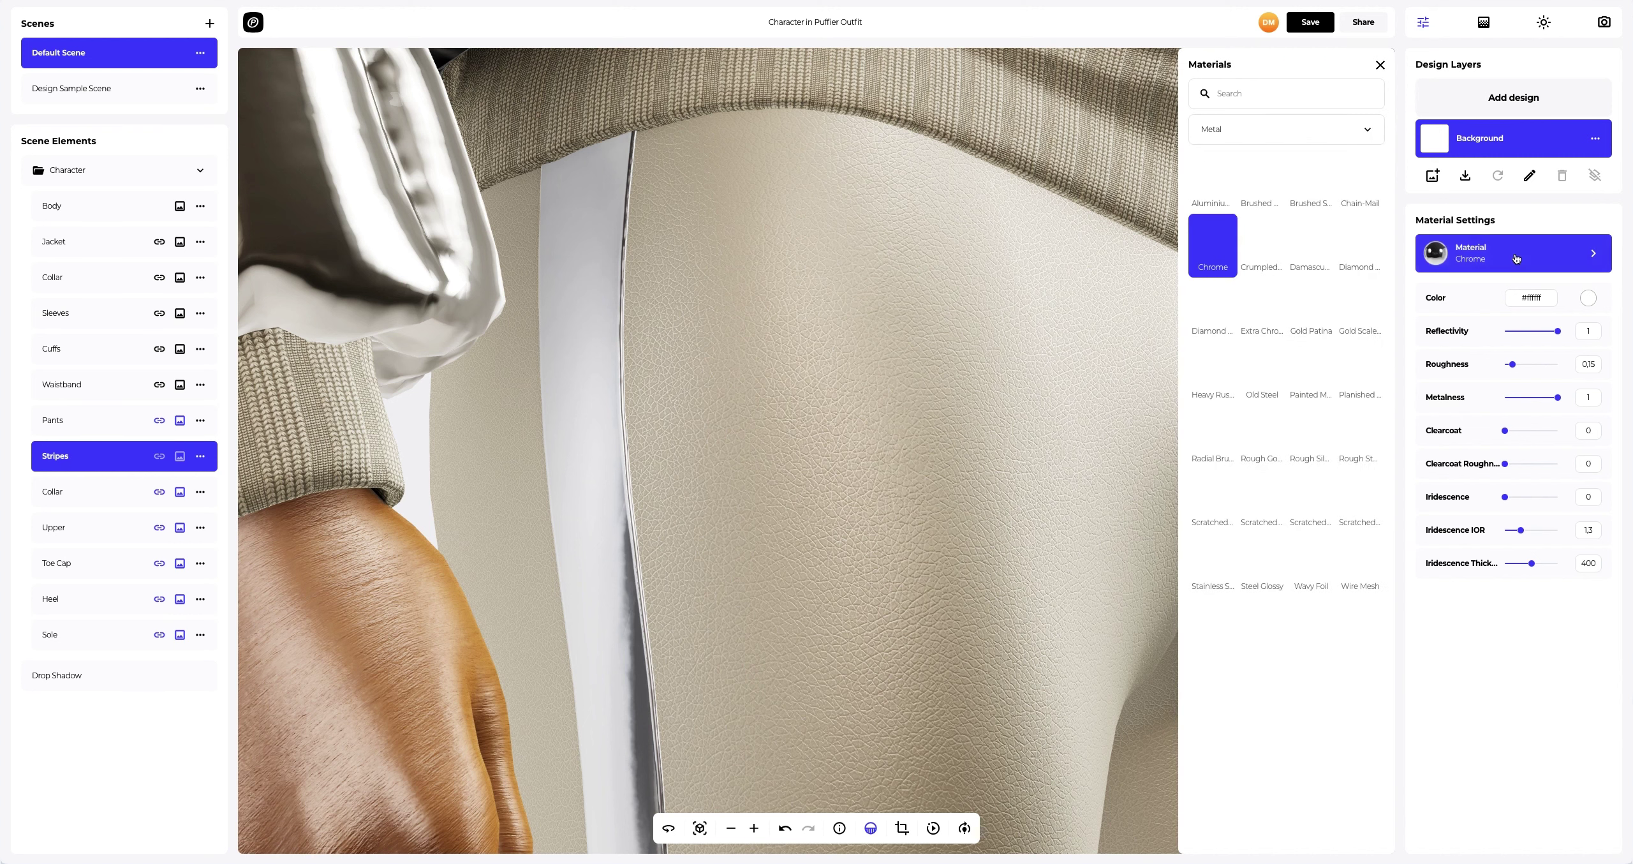
pyautogui.click(1232, 130)
pyautogui.click(1225, 184)
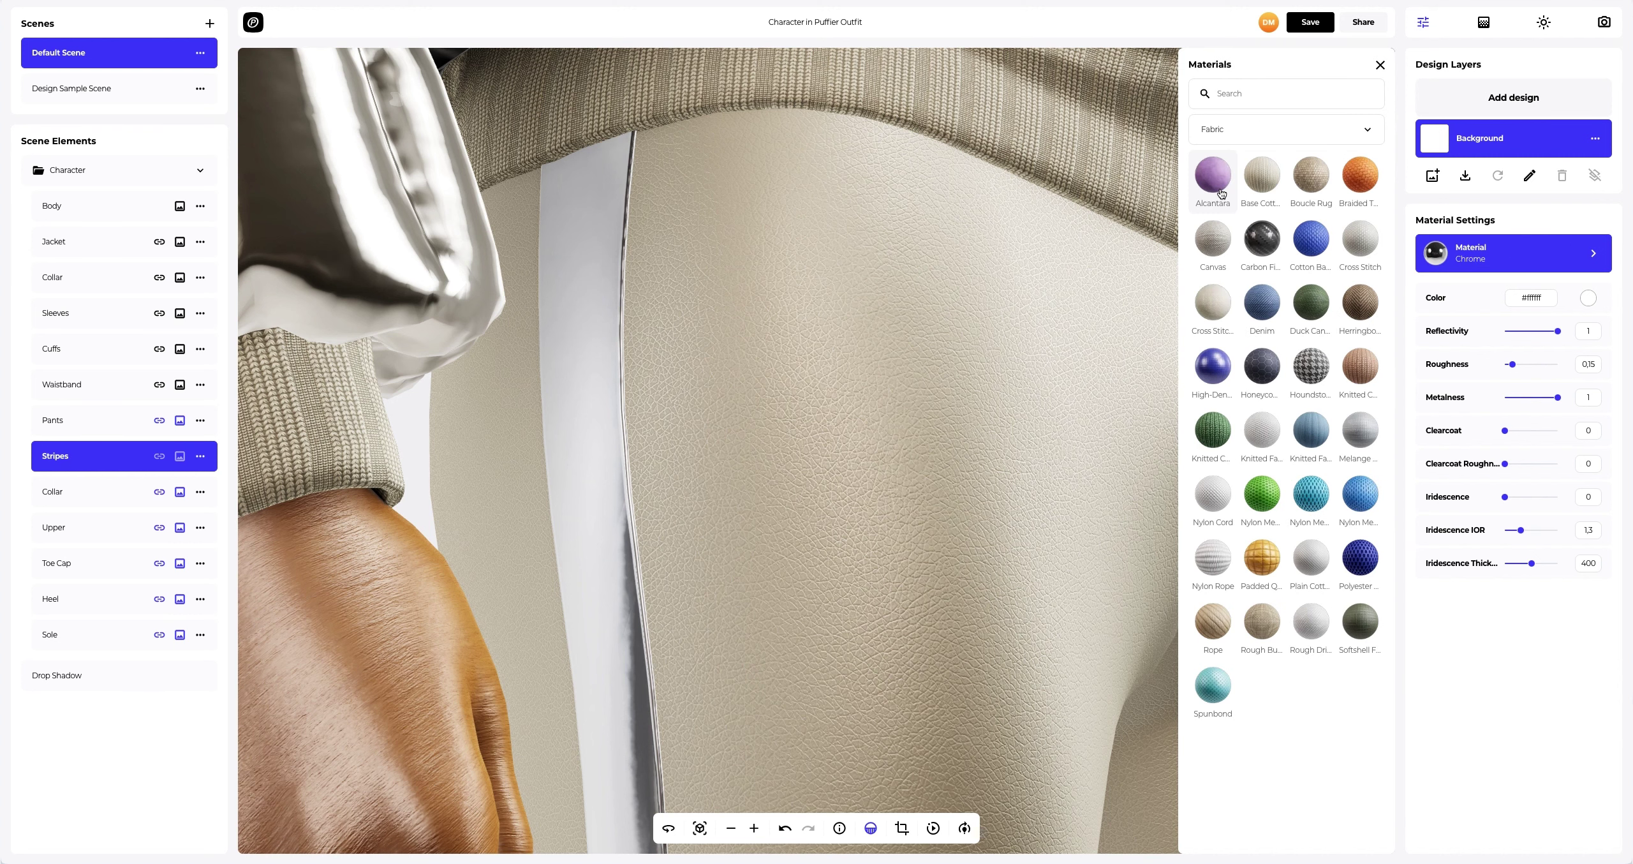
pyautogui.click(1256, 185)
pyautogui.click(1380, 66)
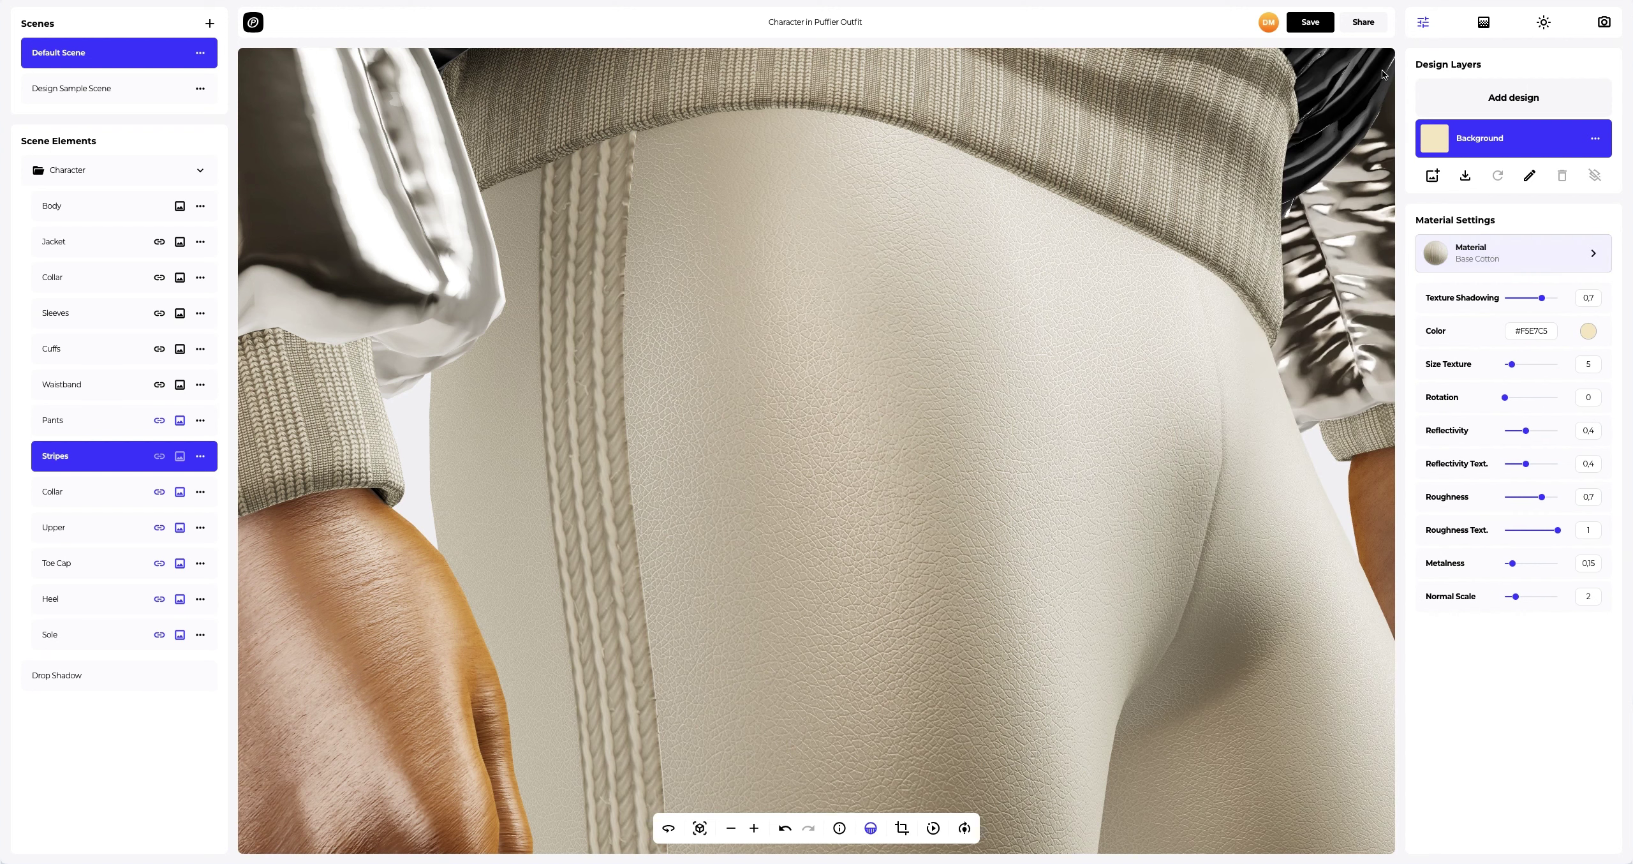
# Step: Set the color of the Stripes' cotton material to #FF5801
pyautogui.click(1588, 332)
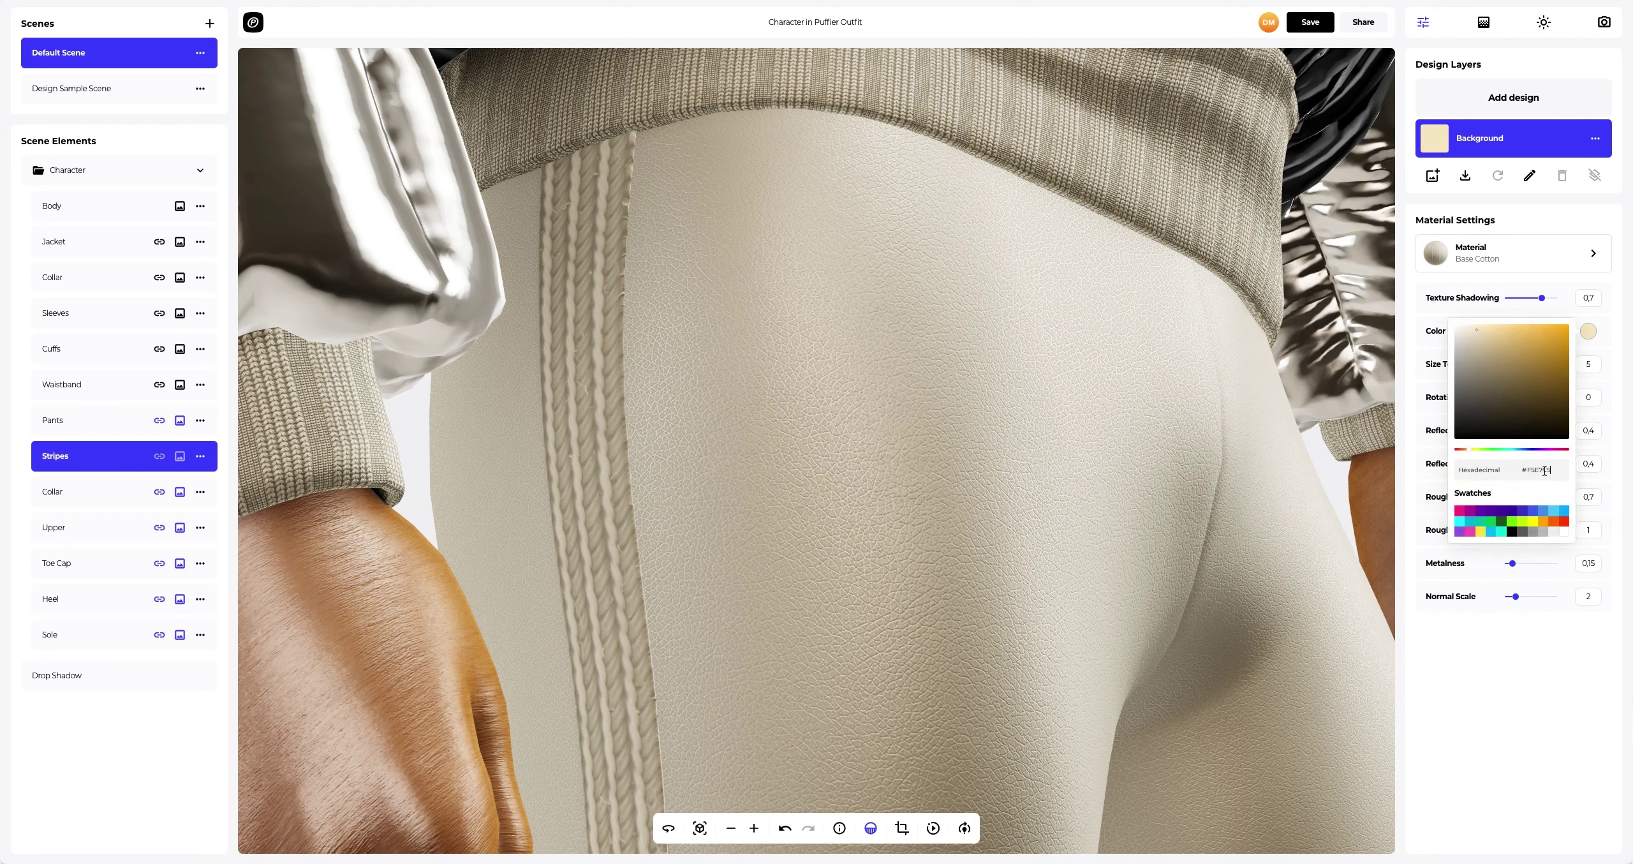
pyautogui.write('#FF5801')
pyautogui.click(1404, 471)
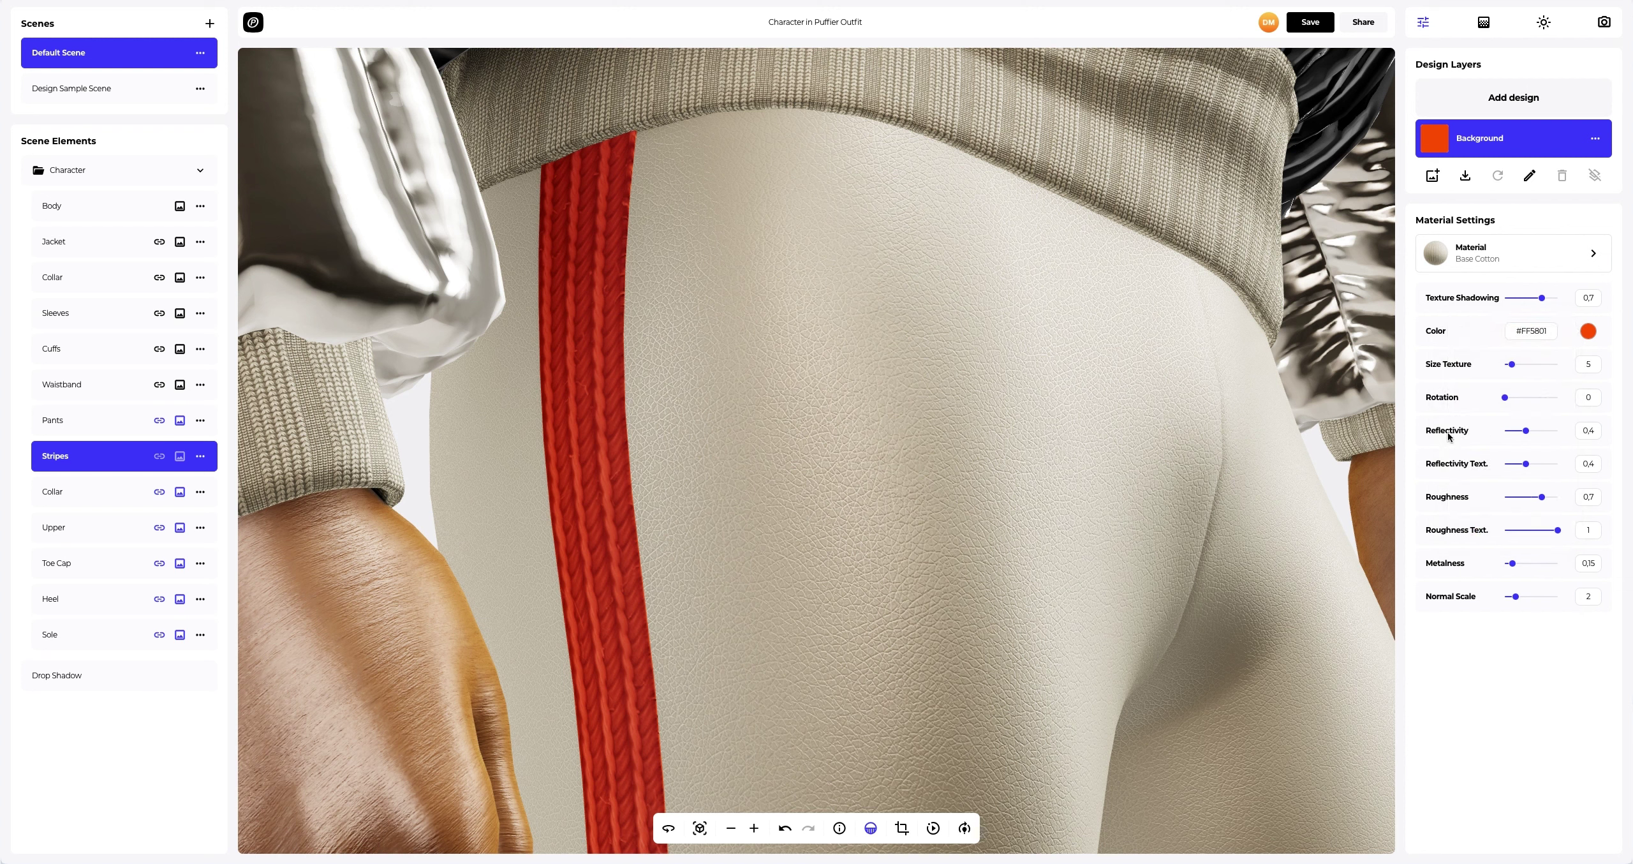
# Step: Set the Stripes' cotton to texture shadowing 0.25, texture size 22 and rotation 90
pyautogui.moveTo(1544, 298); pyautogui.dragTo(1545, 365)
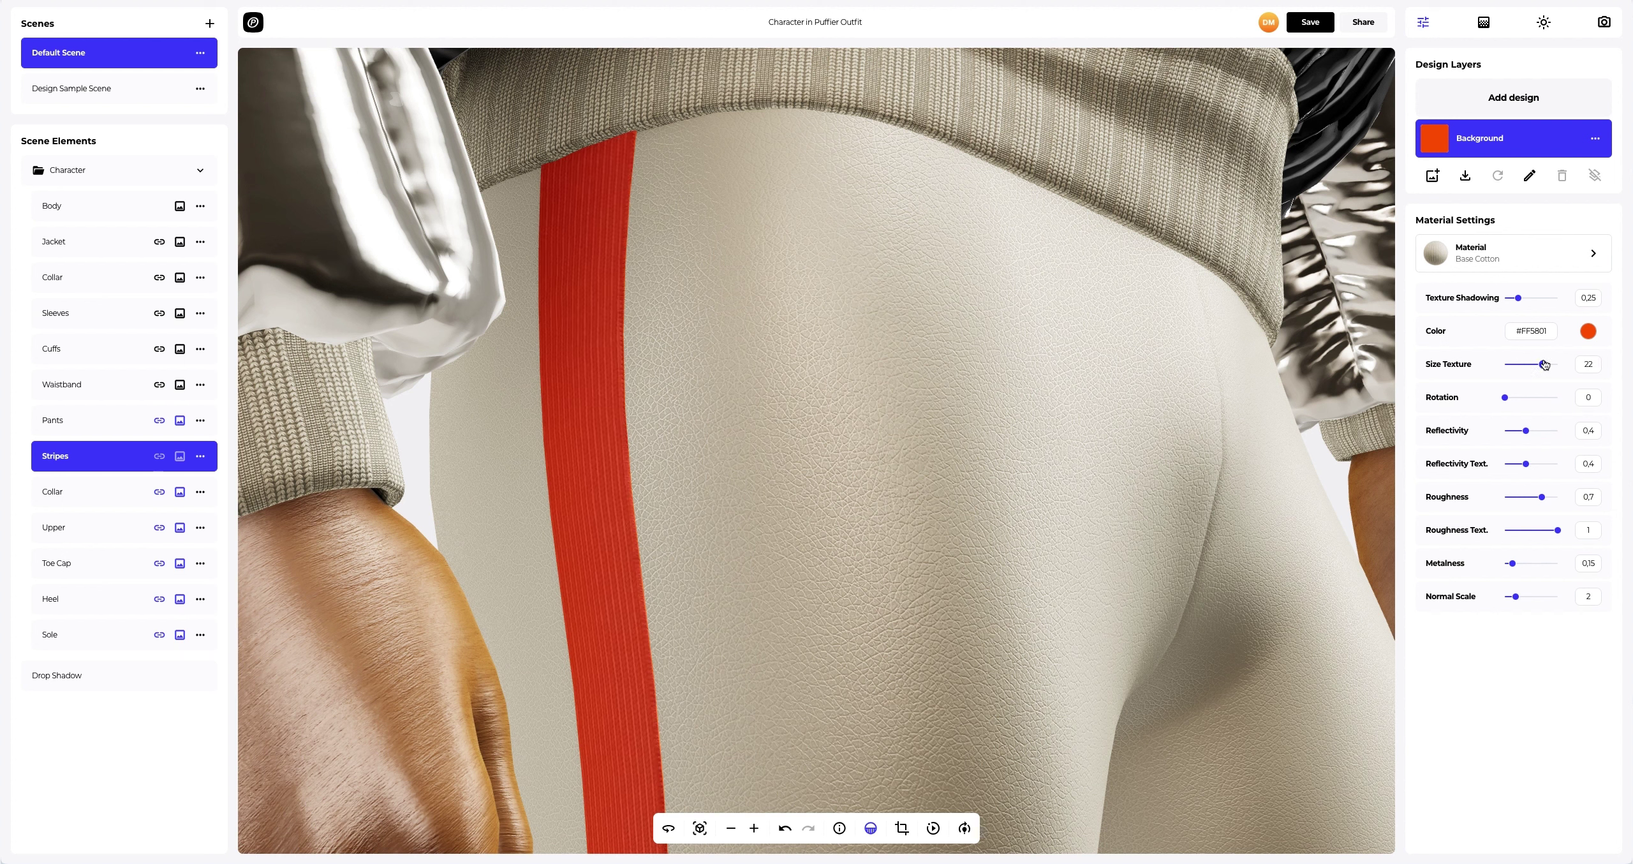
pyautogui.click(1580, 397)
pyautogui.press('Return')
# Step: Set the boots' Collar material to color #D9C5B2, texture size 22.3, roughness texture 0.35 and metalness 1
pyautogui.scroll(-5, 989, 416)
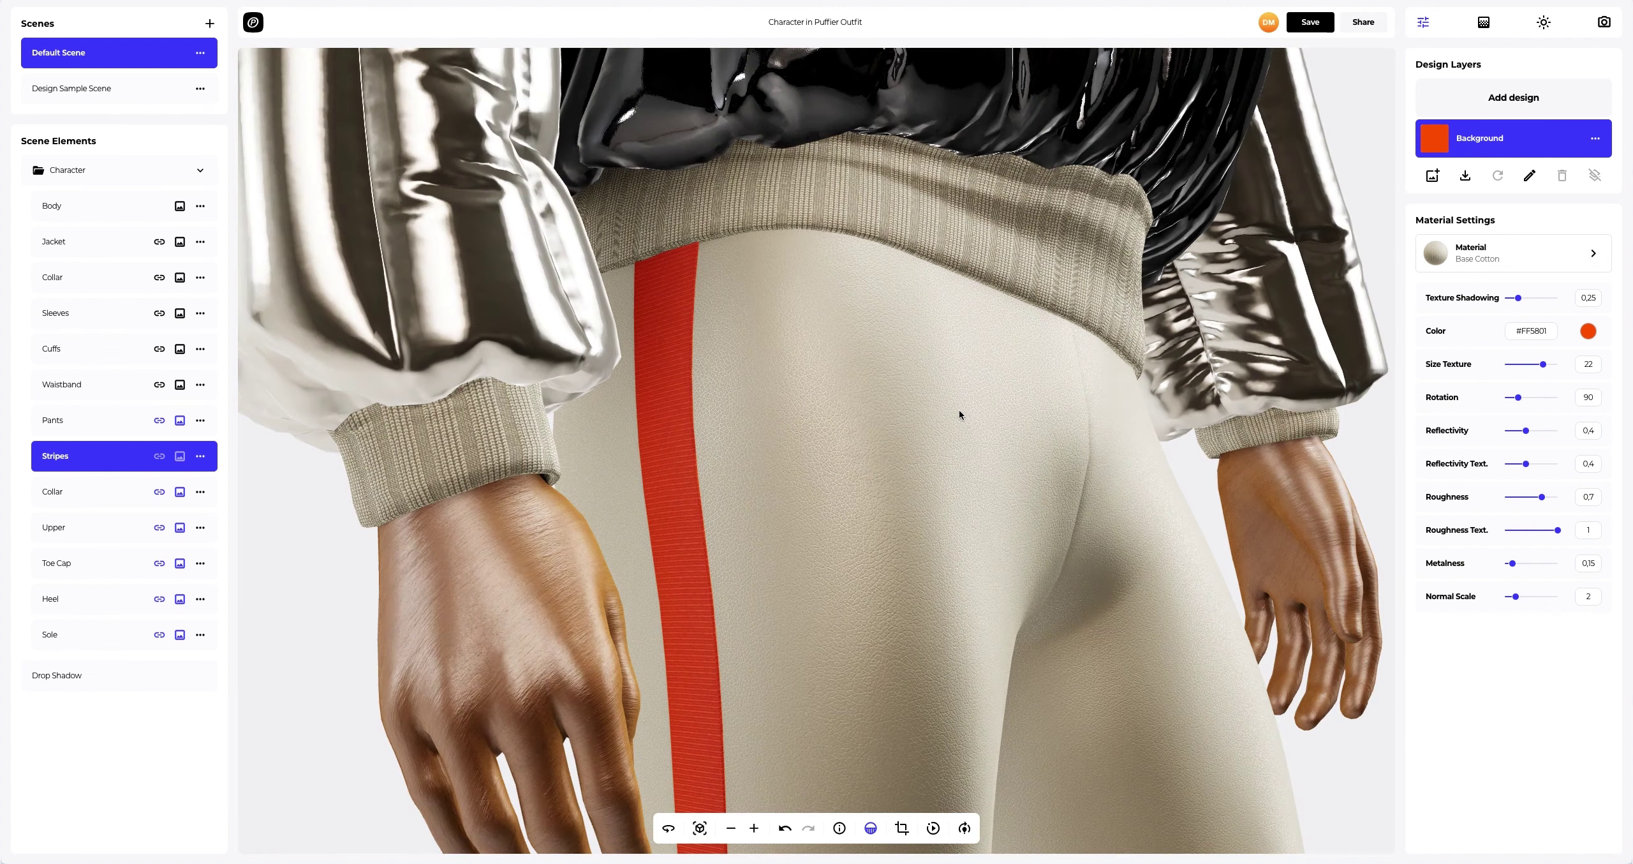
pyautogui.scroll(-10, 894, 319)
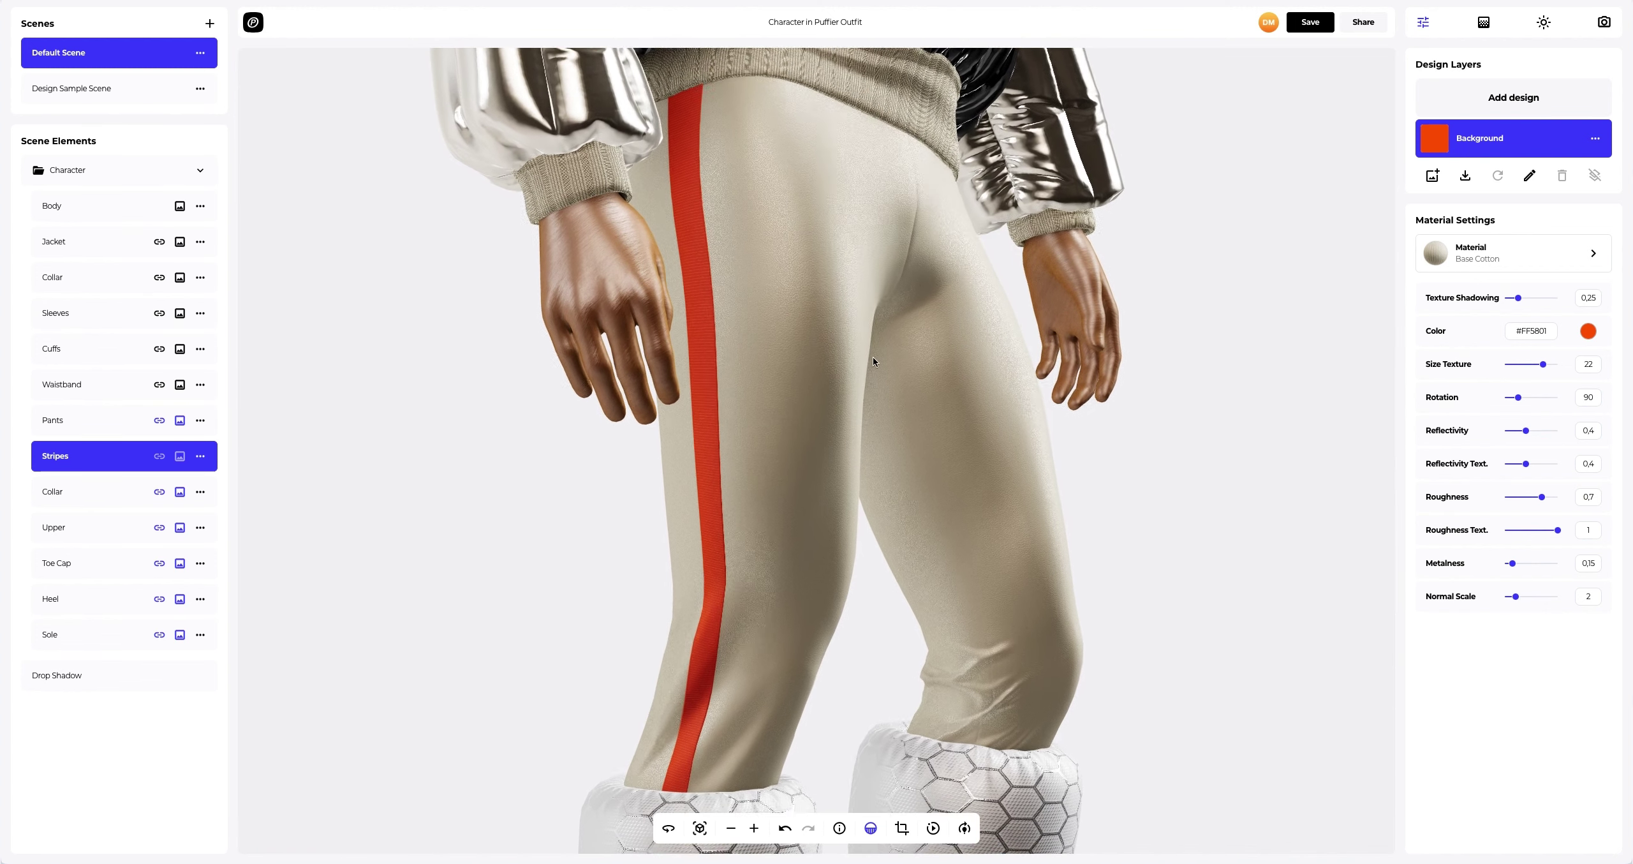
pyautogui.scroll(-4, 849, 297)
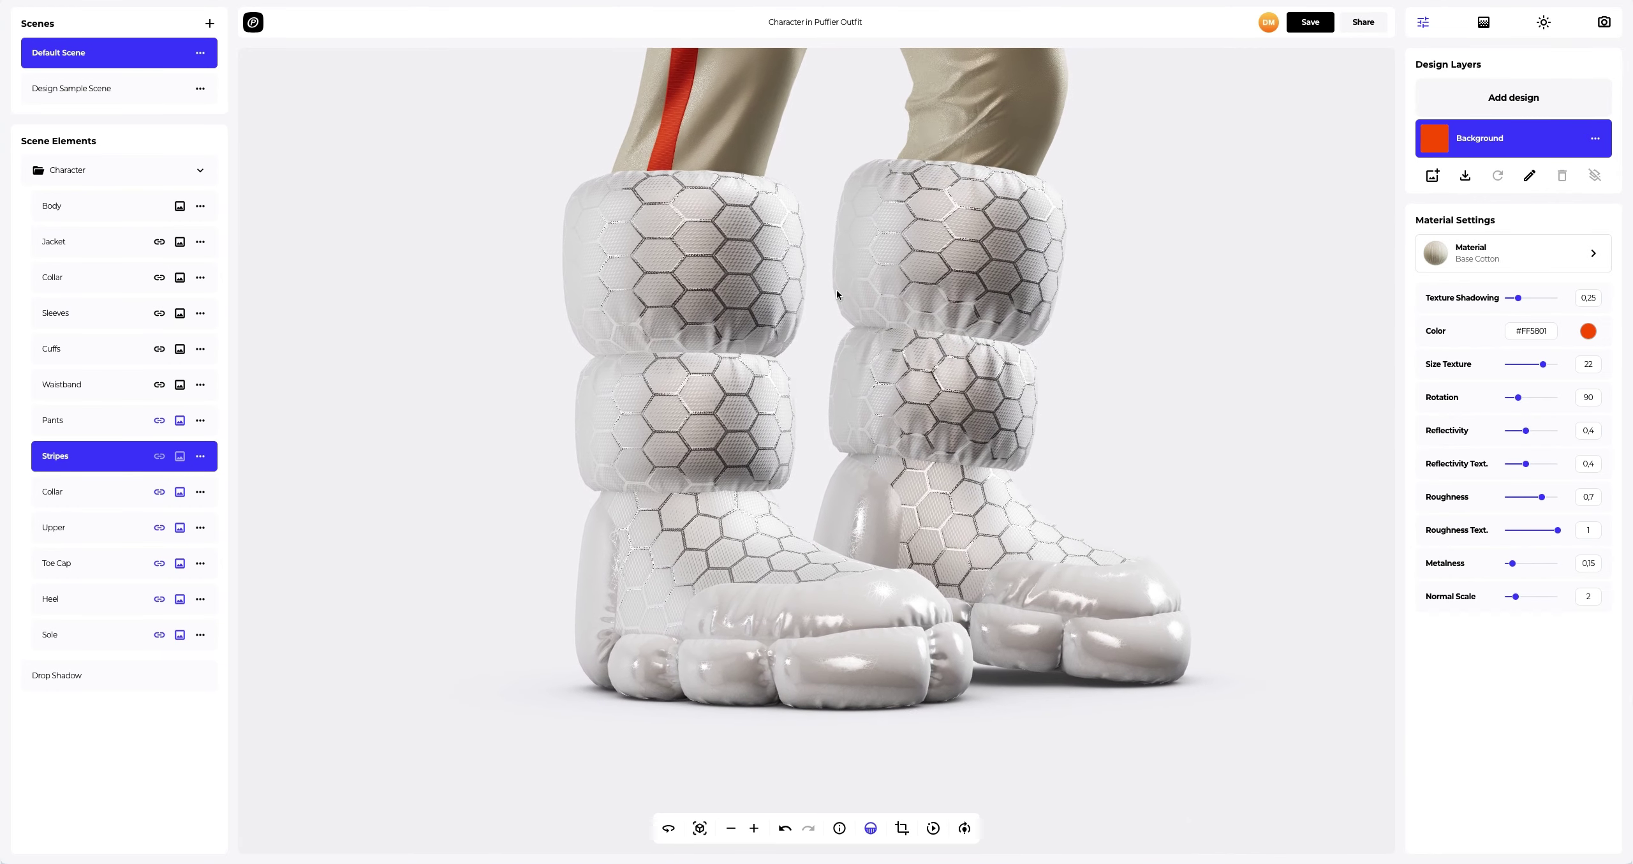
pyautogui.click(58, 493)
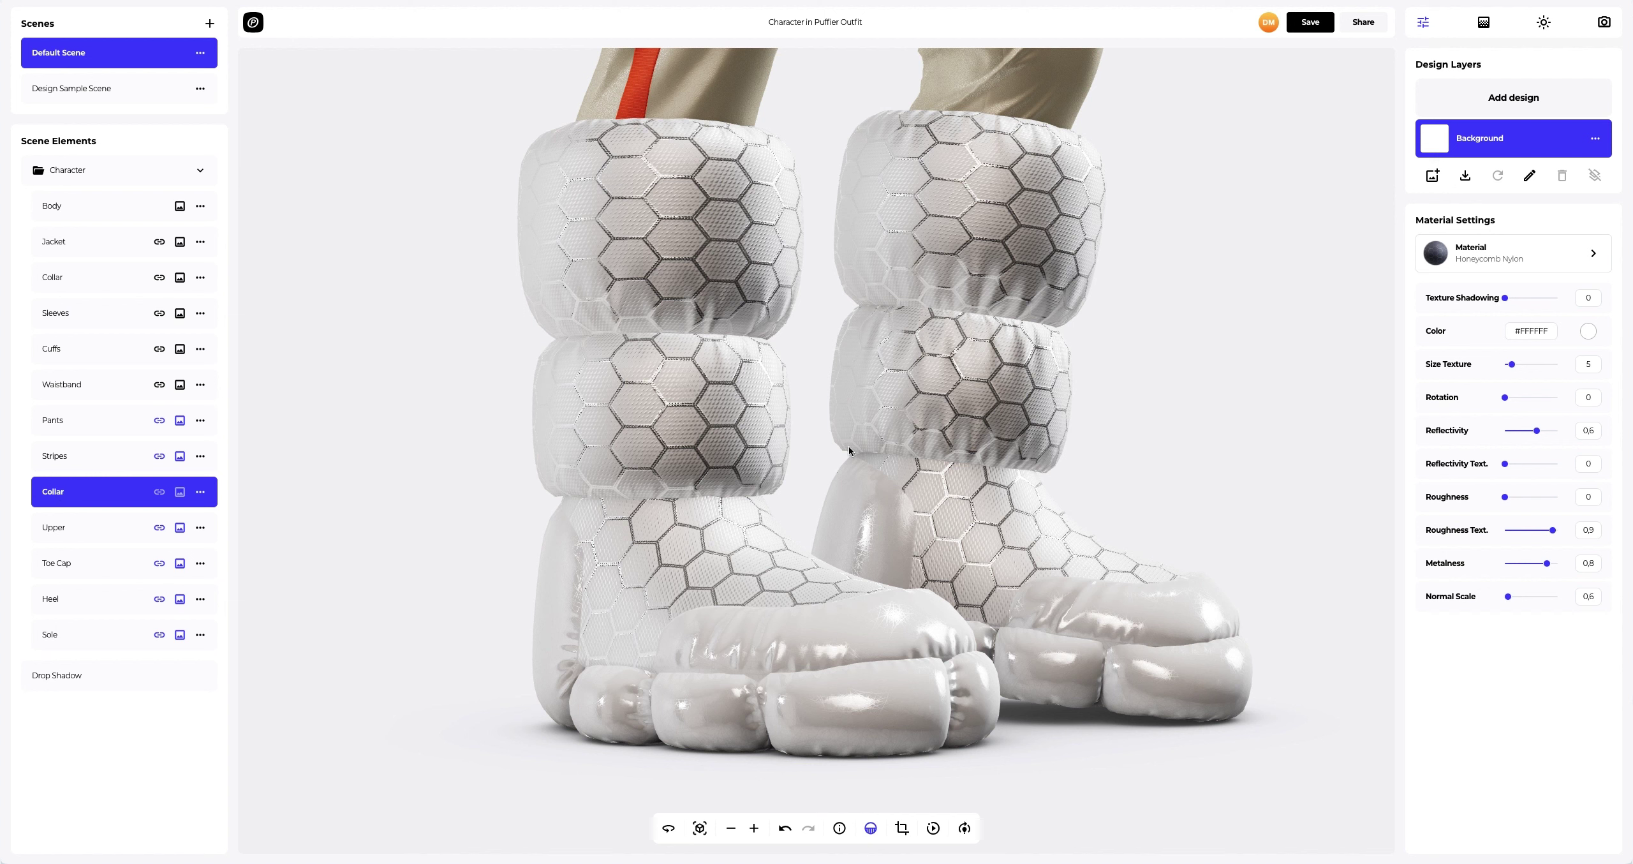
pyautogui.click(1588, 331)
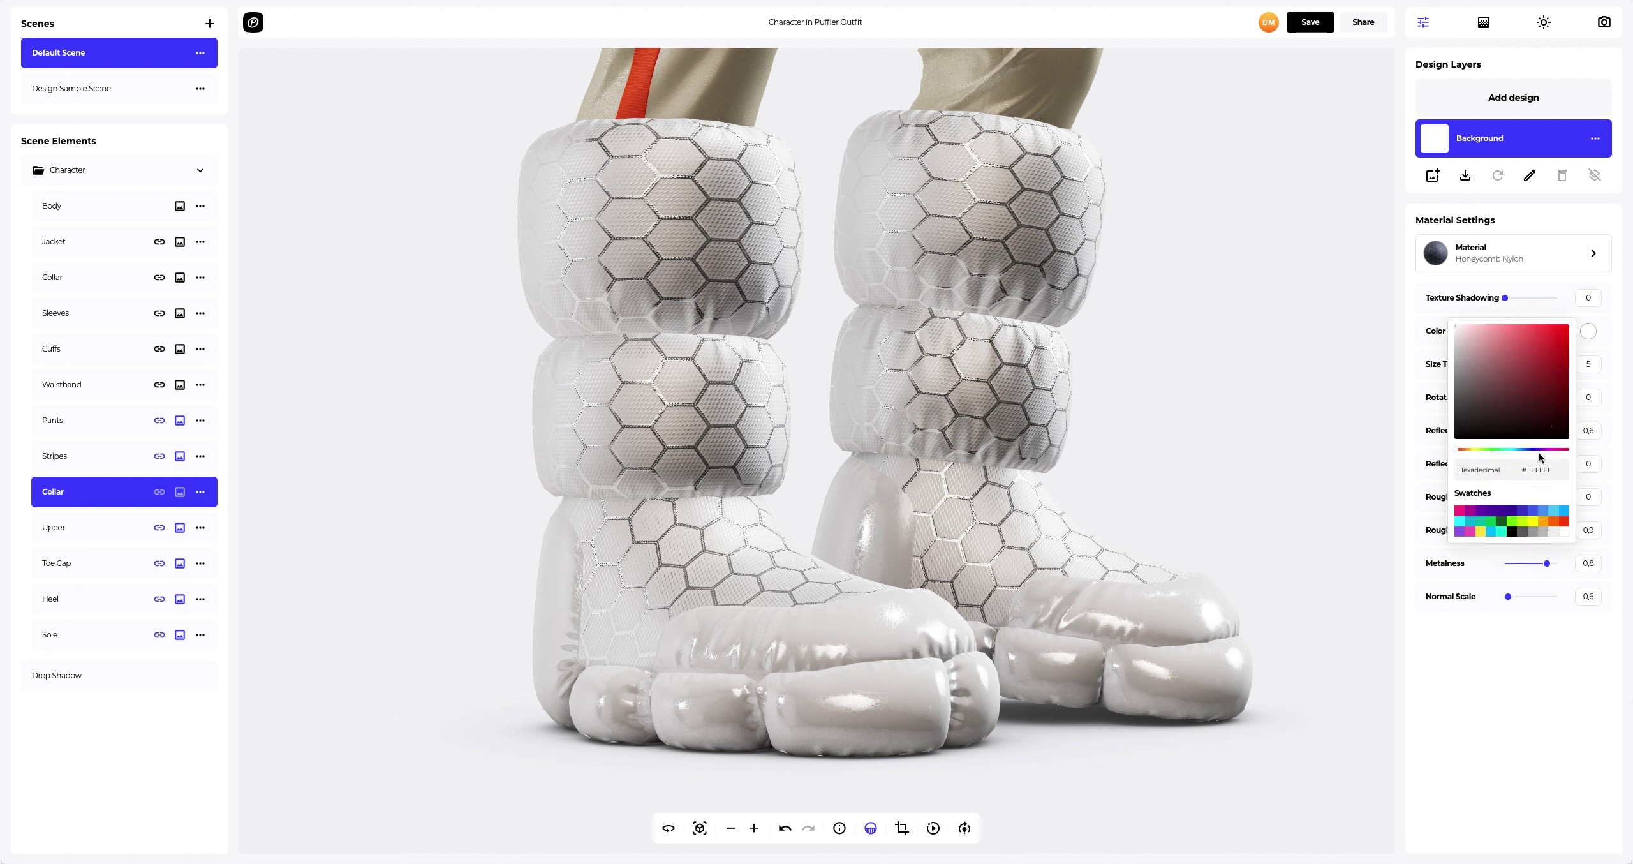
pyautogui.write('D9C5B2')
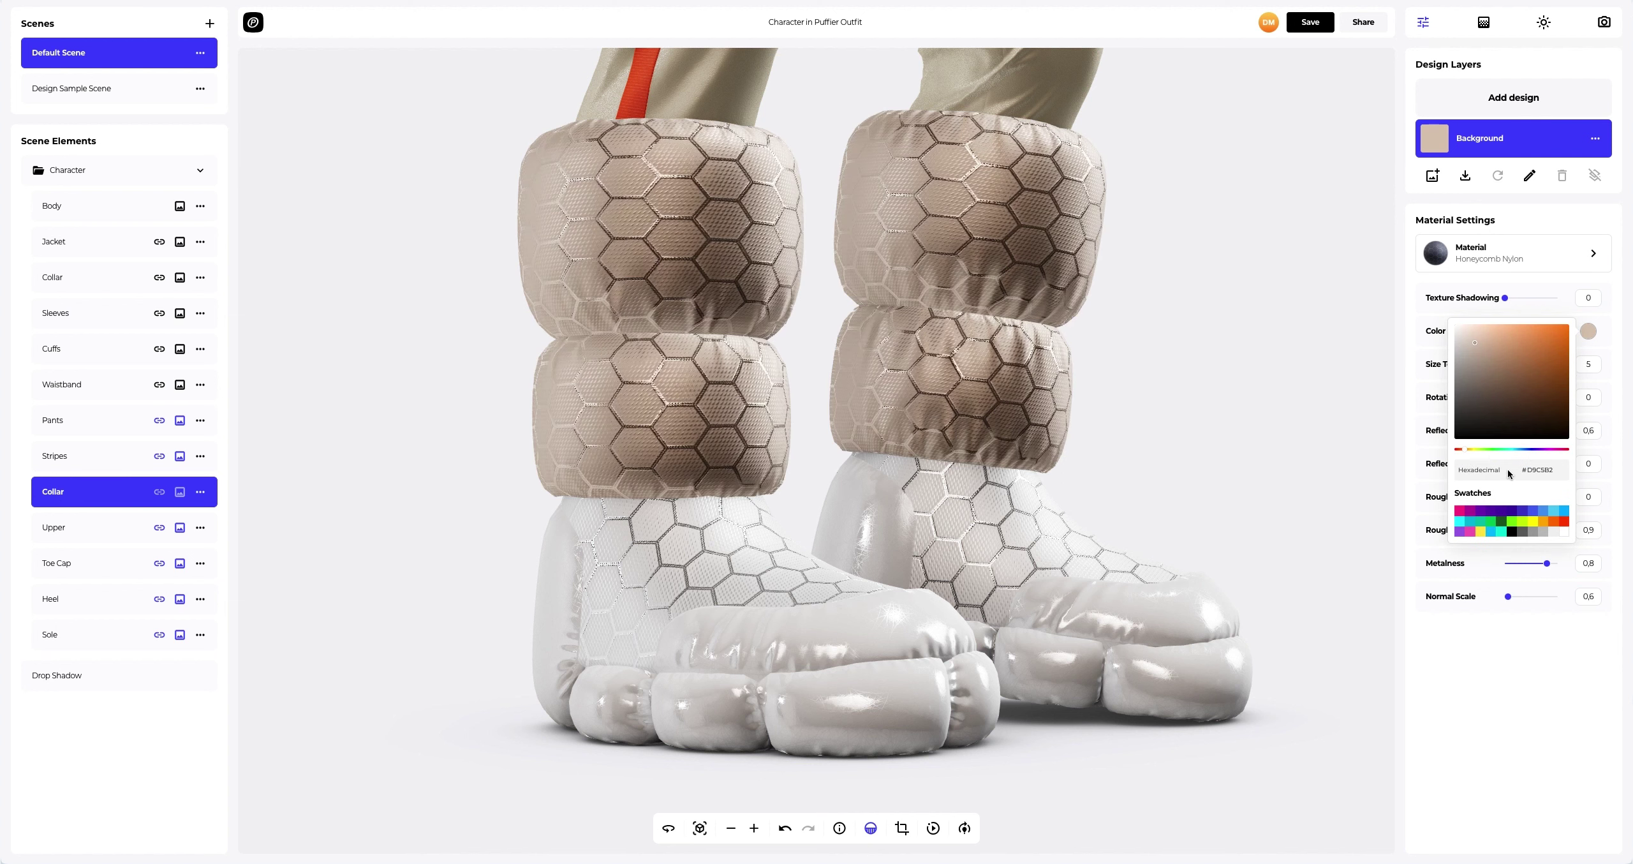
pyautogui.click(1417, 469)
pyautogui.moveTo(1511, 364); pyautogui.dragTo(1545, 365)
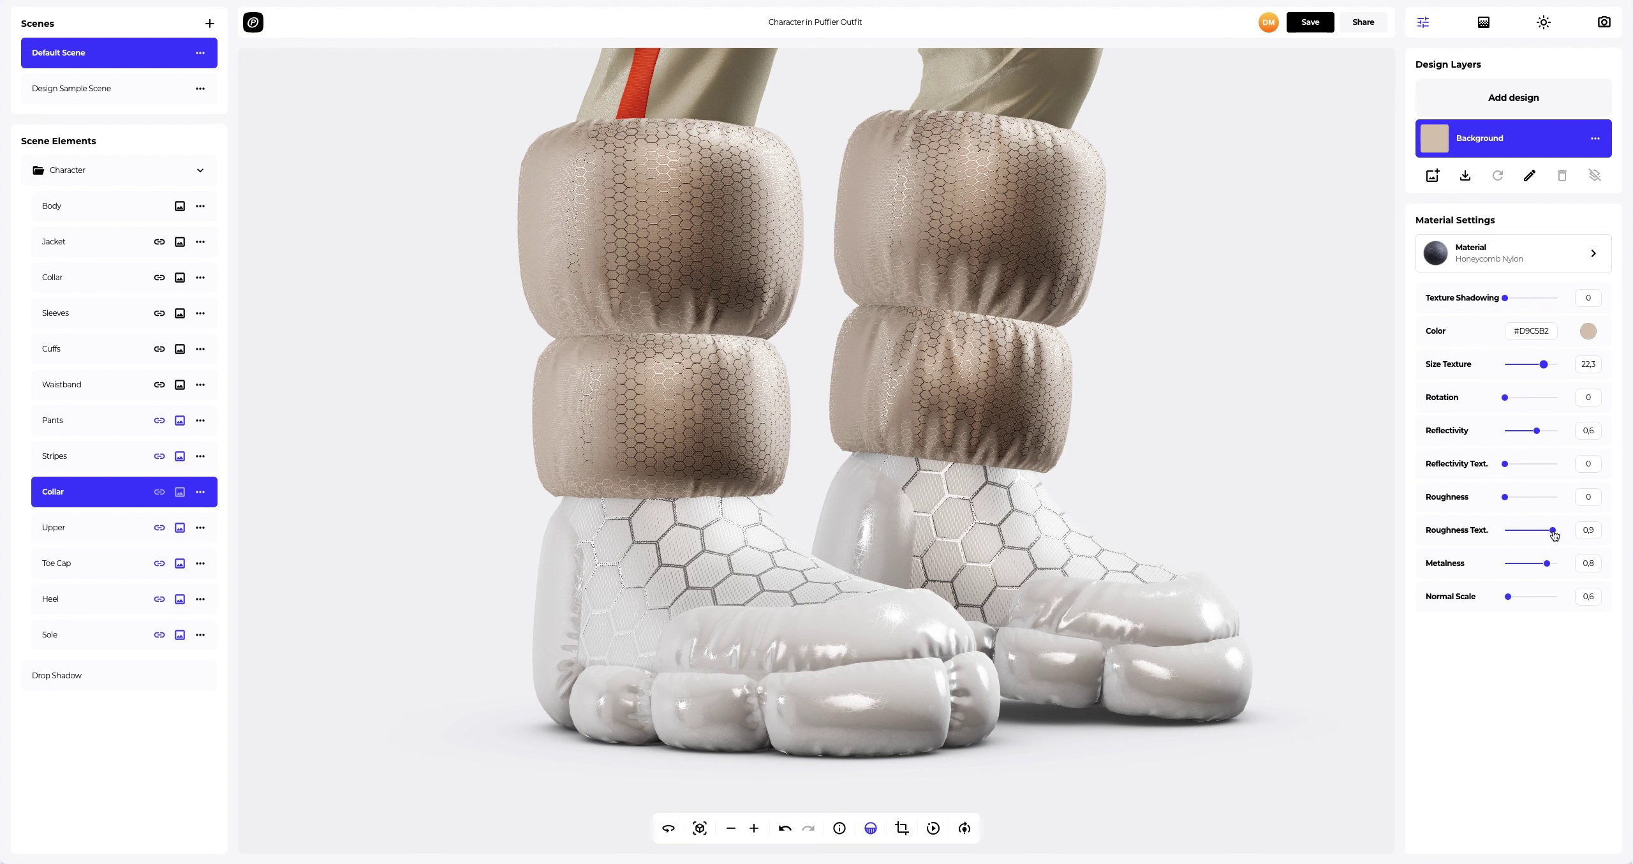
pyautogui.moveTo(1555, 534)
pyautogui.mouseDown()
pyautogui.moveTo(1524, 536)
pyautogui.moveTo(1563, 566)
pyautogui.mouseUp()
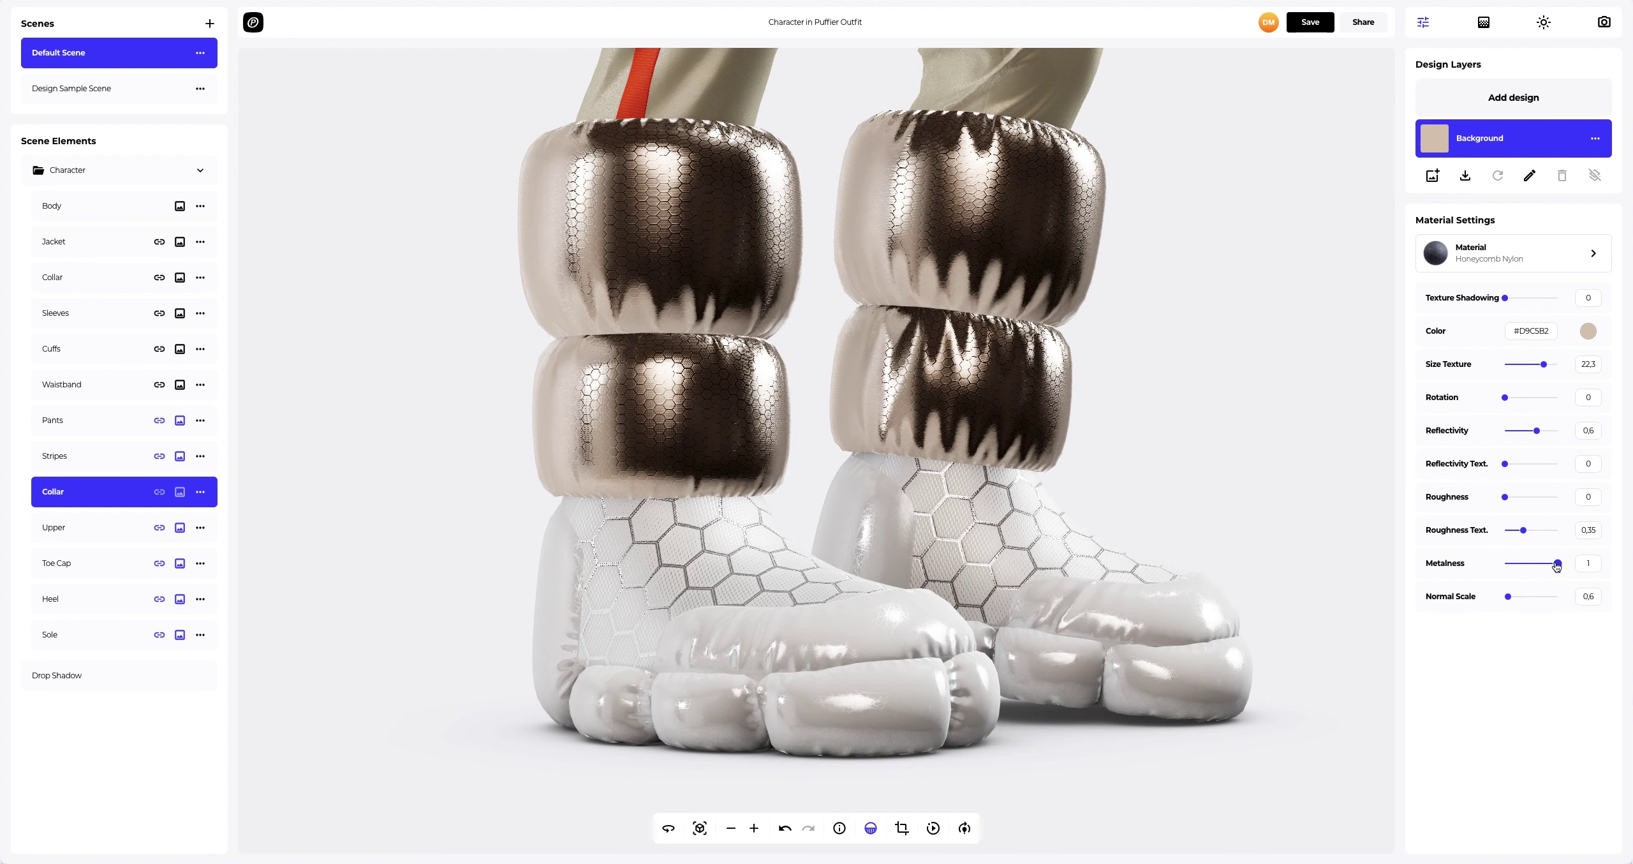
# Step: Copy the material of the boots' Collar and paste it onto the Upper
pyautogui.click(202, 492)
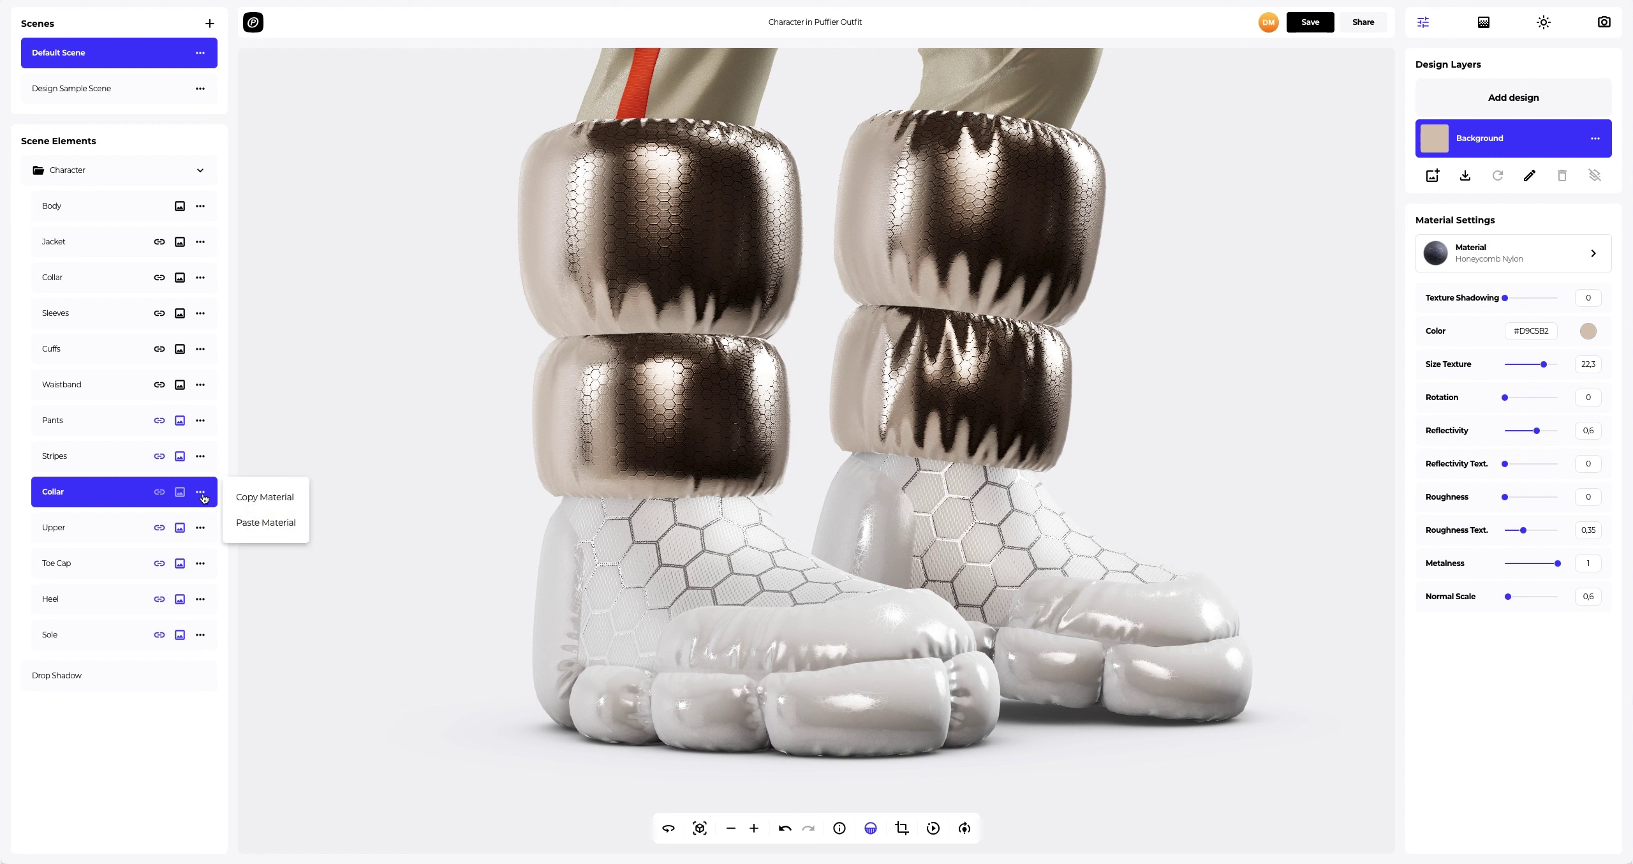
pyautogui.click(248, 500)
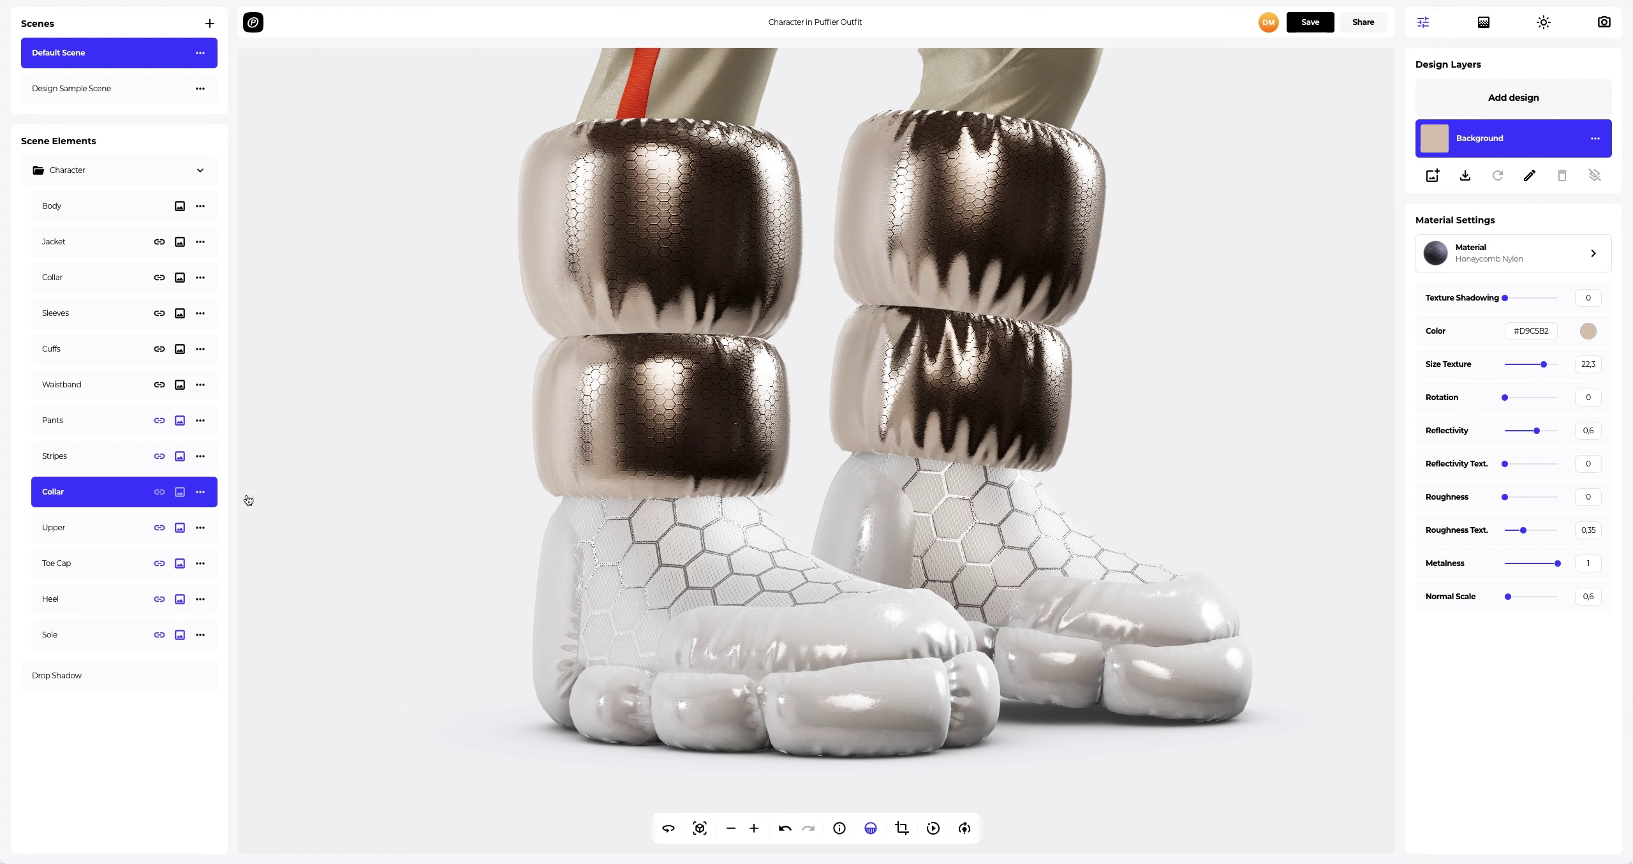
pyautogui.click(121, 531)
pyautogui.click(201, 529)
pyautogui.click(265, 557)
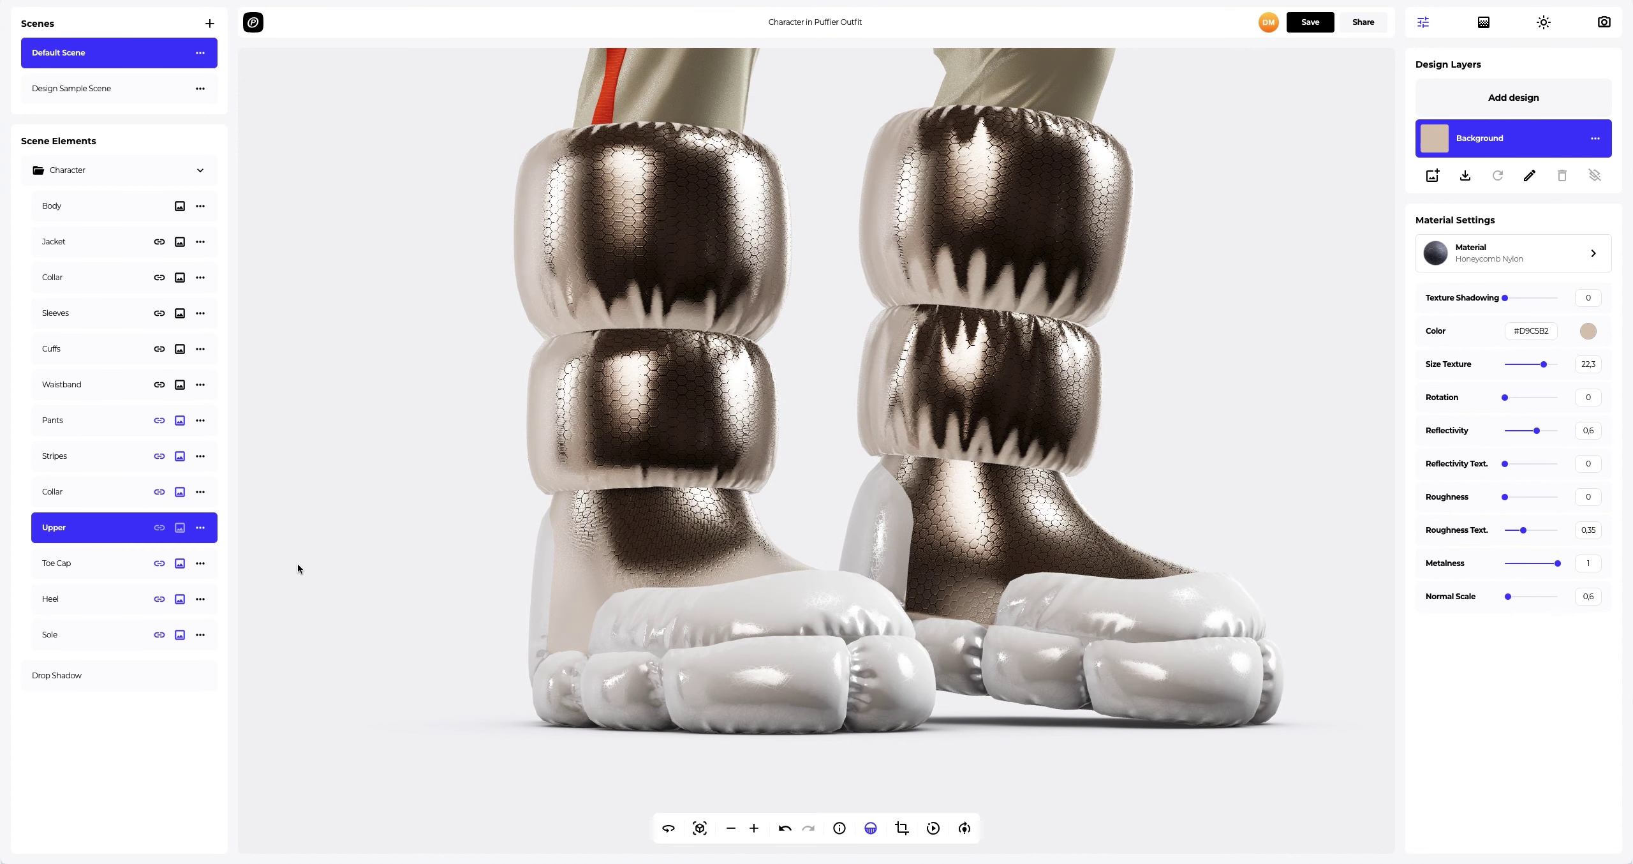
# Step: Set the Toe Cap's Scratched Paint material to color #FF4600 and texture size 30
pyautogui.click(86, 565)
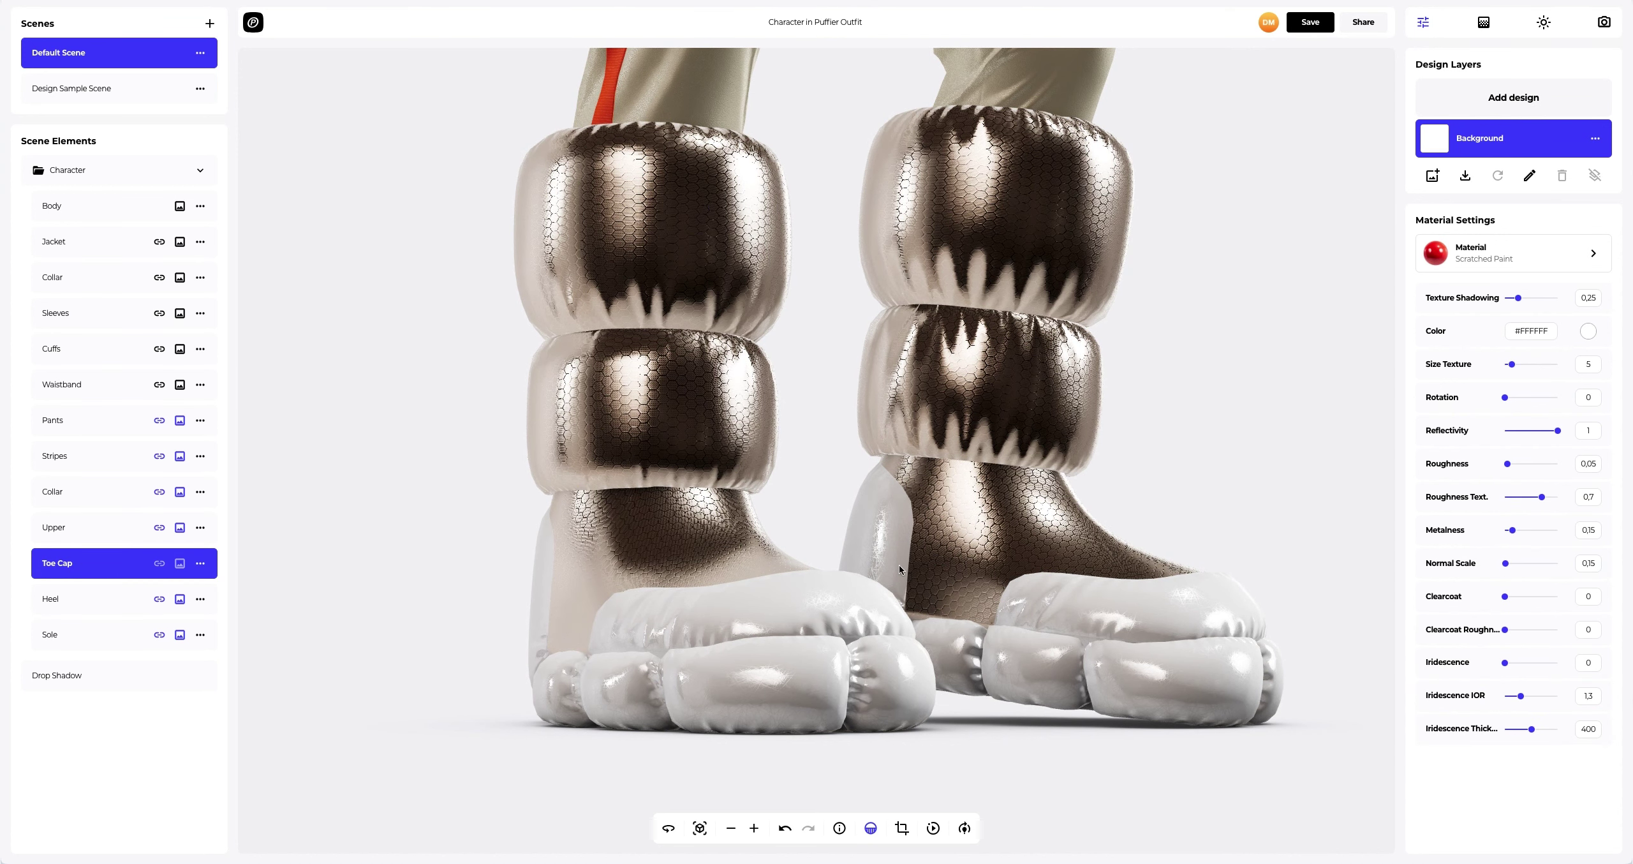
pyautogui.click(1588, 331)
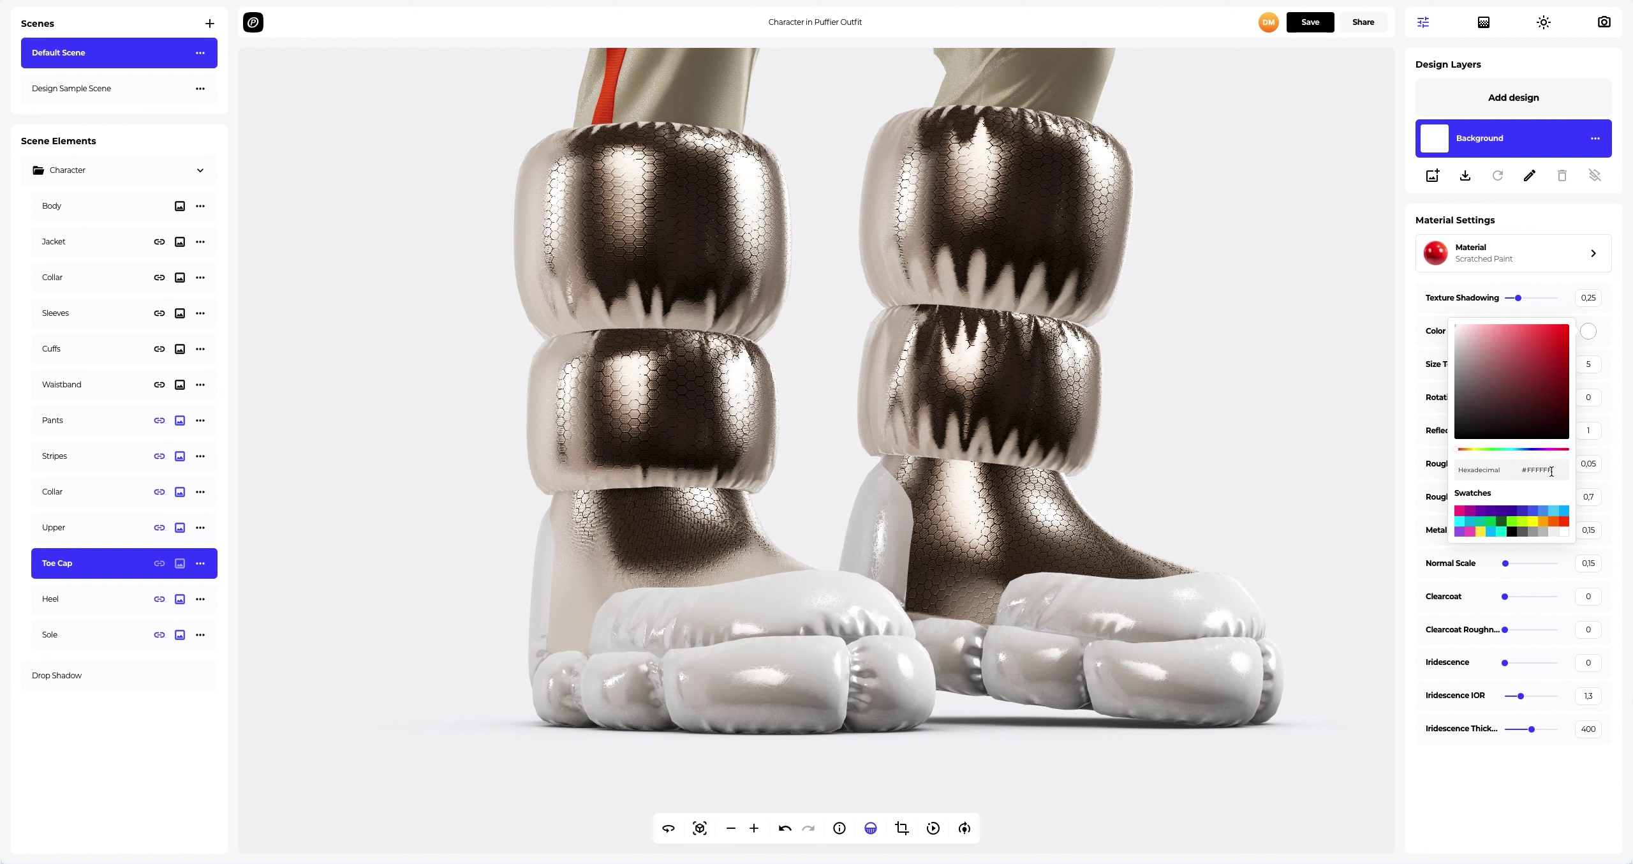
pyautogui.click(1510, 473)
pyautogui.write('FF4600')
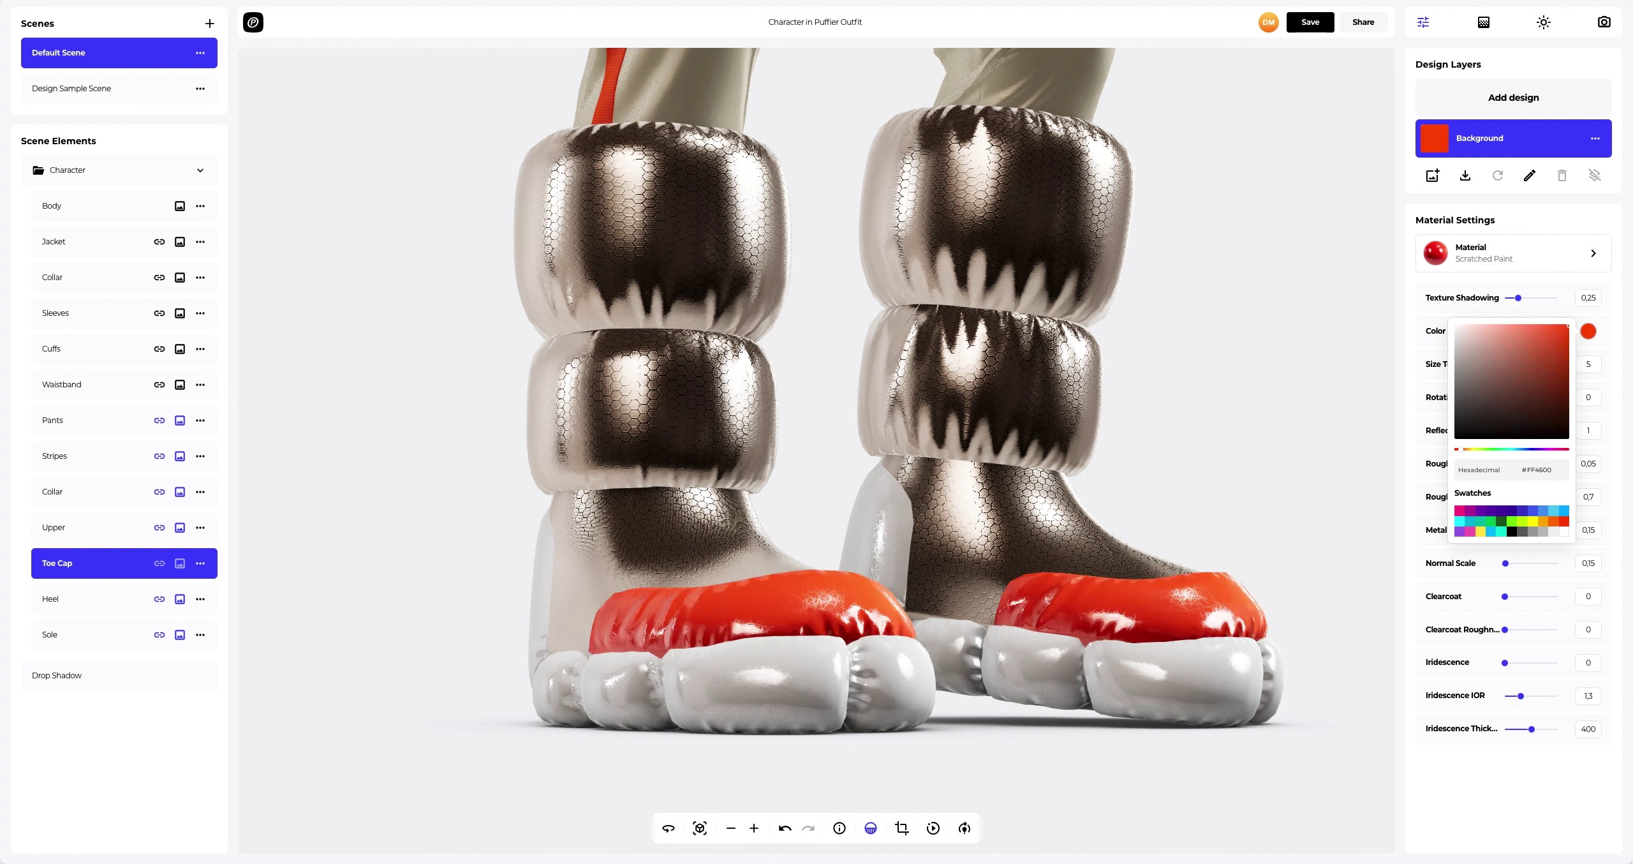
pyautogui.click(1413, 508)
pyautogui.moveTo(1517, 364); pyautogui.dragTo(1561, 371)
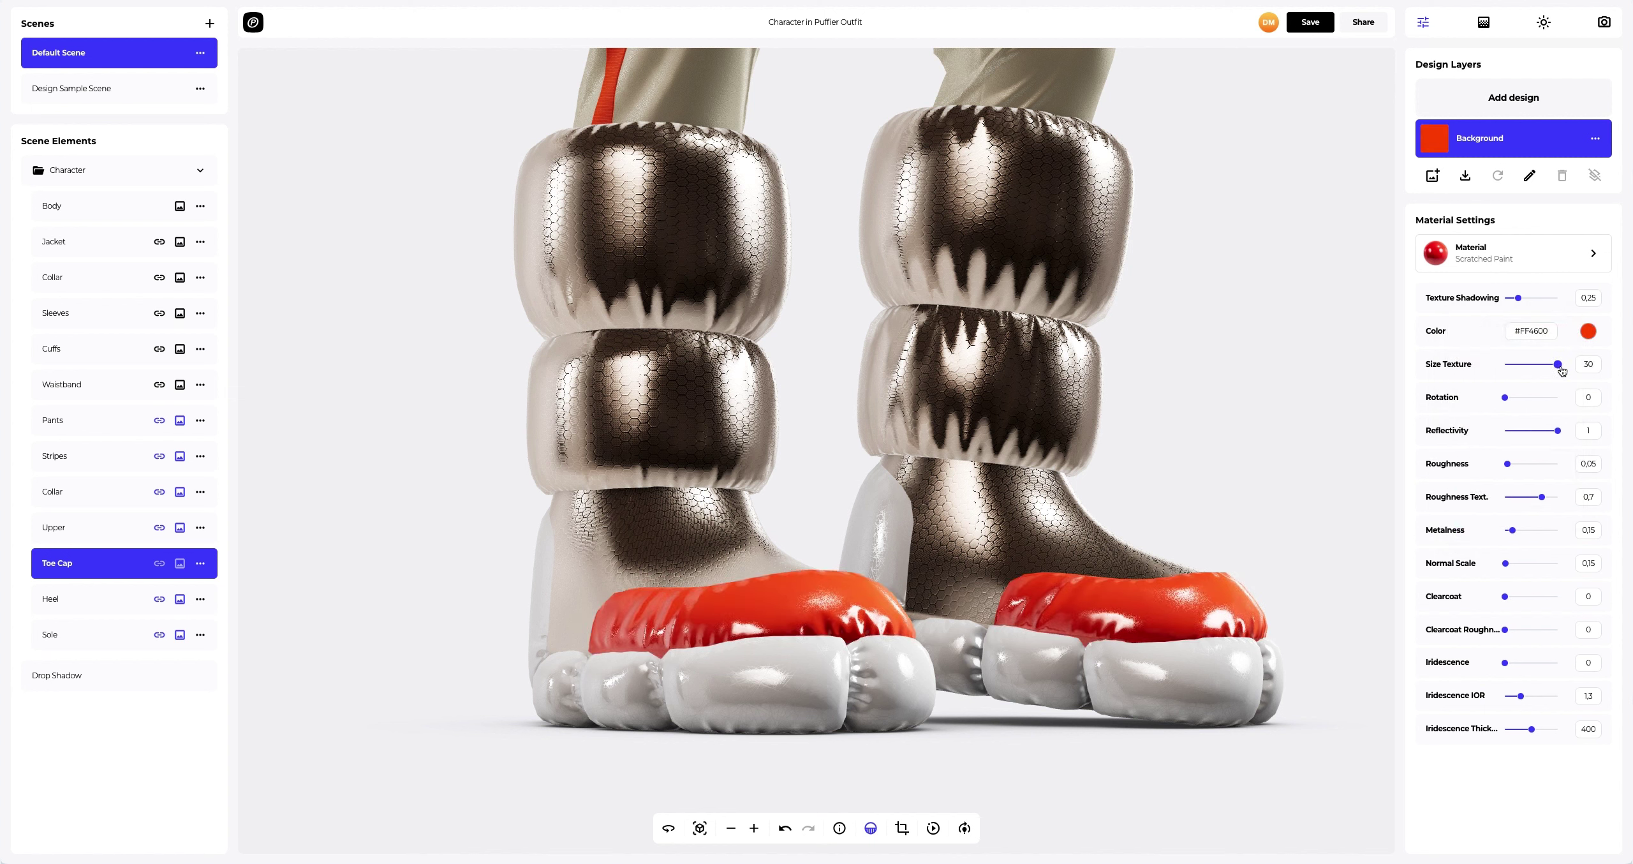
# Step: Copy the Toe Cap's material and paste it onto the Heel and the Sole
pyautogui.click(200, 562)
pyautogui.click(249, 575)
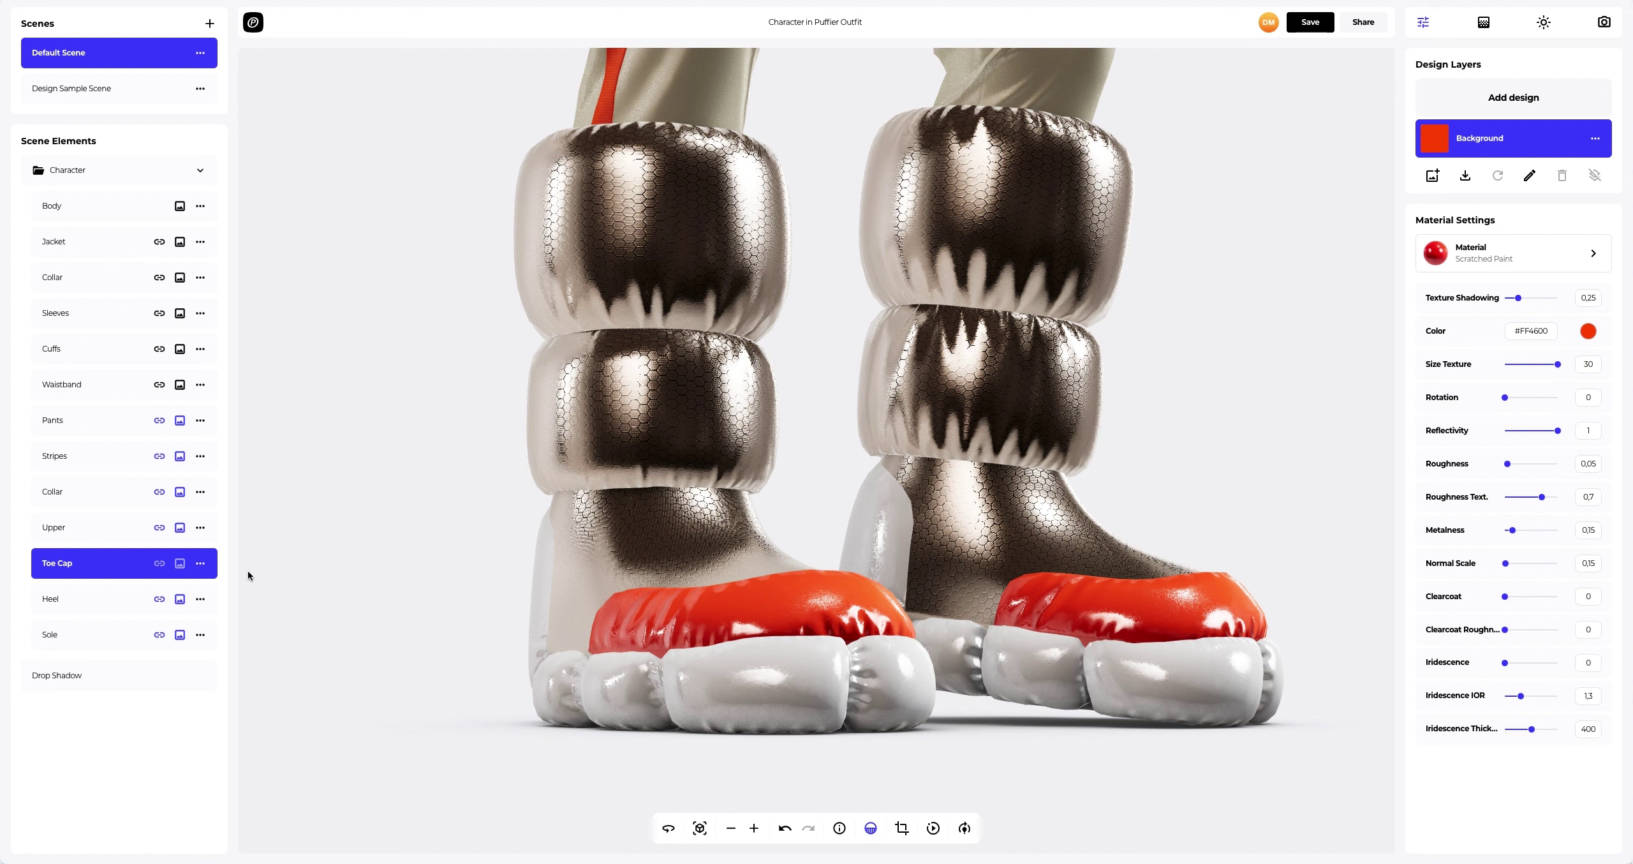
pyautogui.click(115, 598)
pyautogui.click(201, 598)
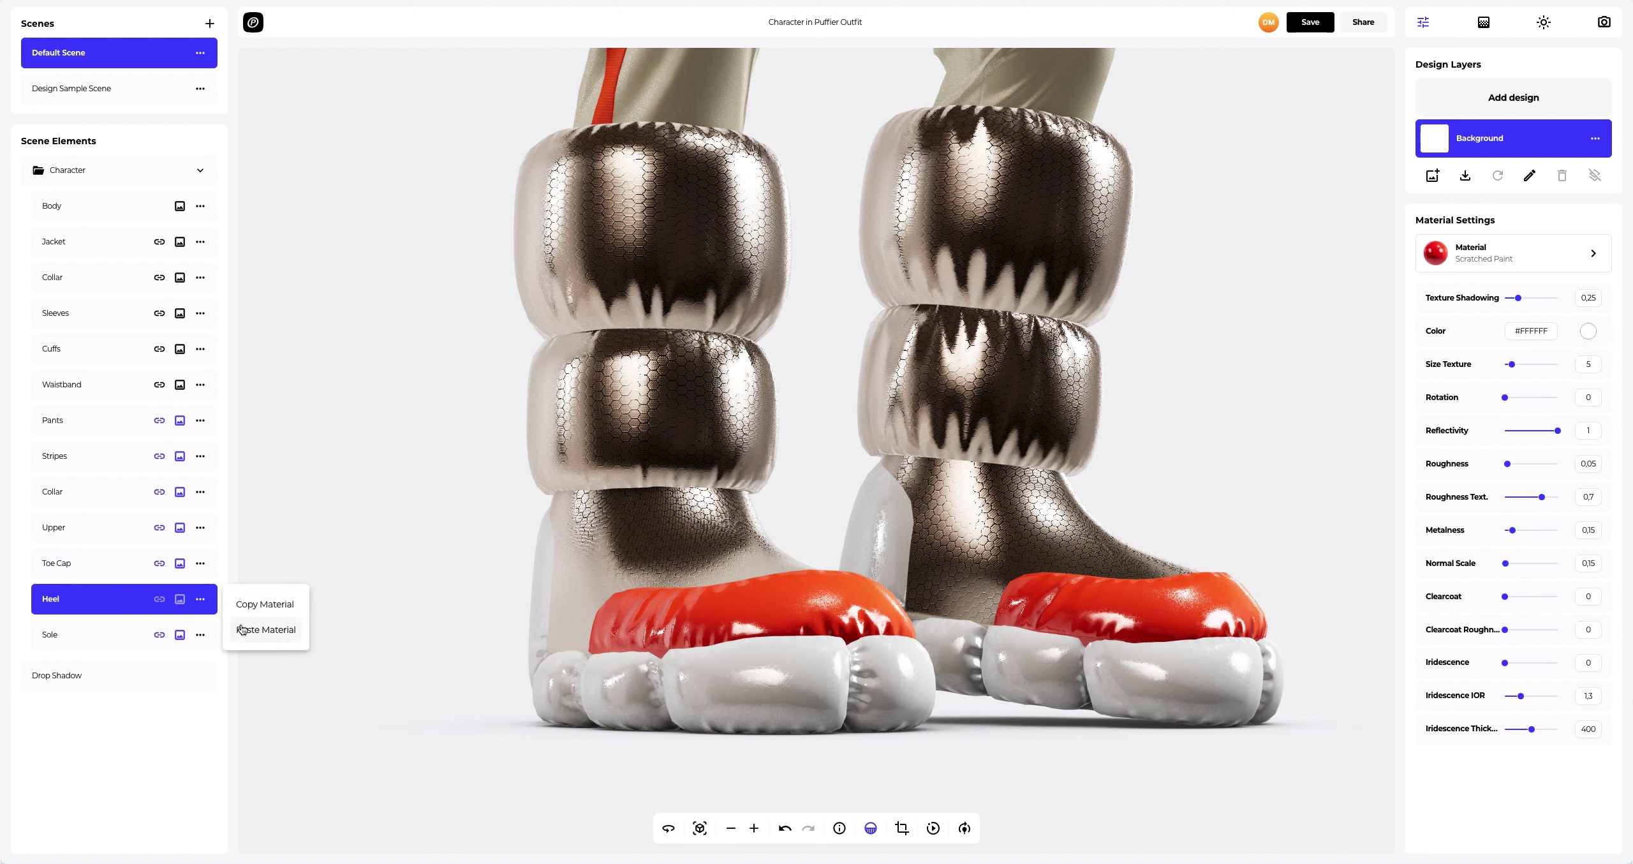
pyautogui.click(245, 629)
pyautogui.click(184, 643)
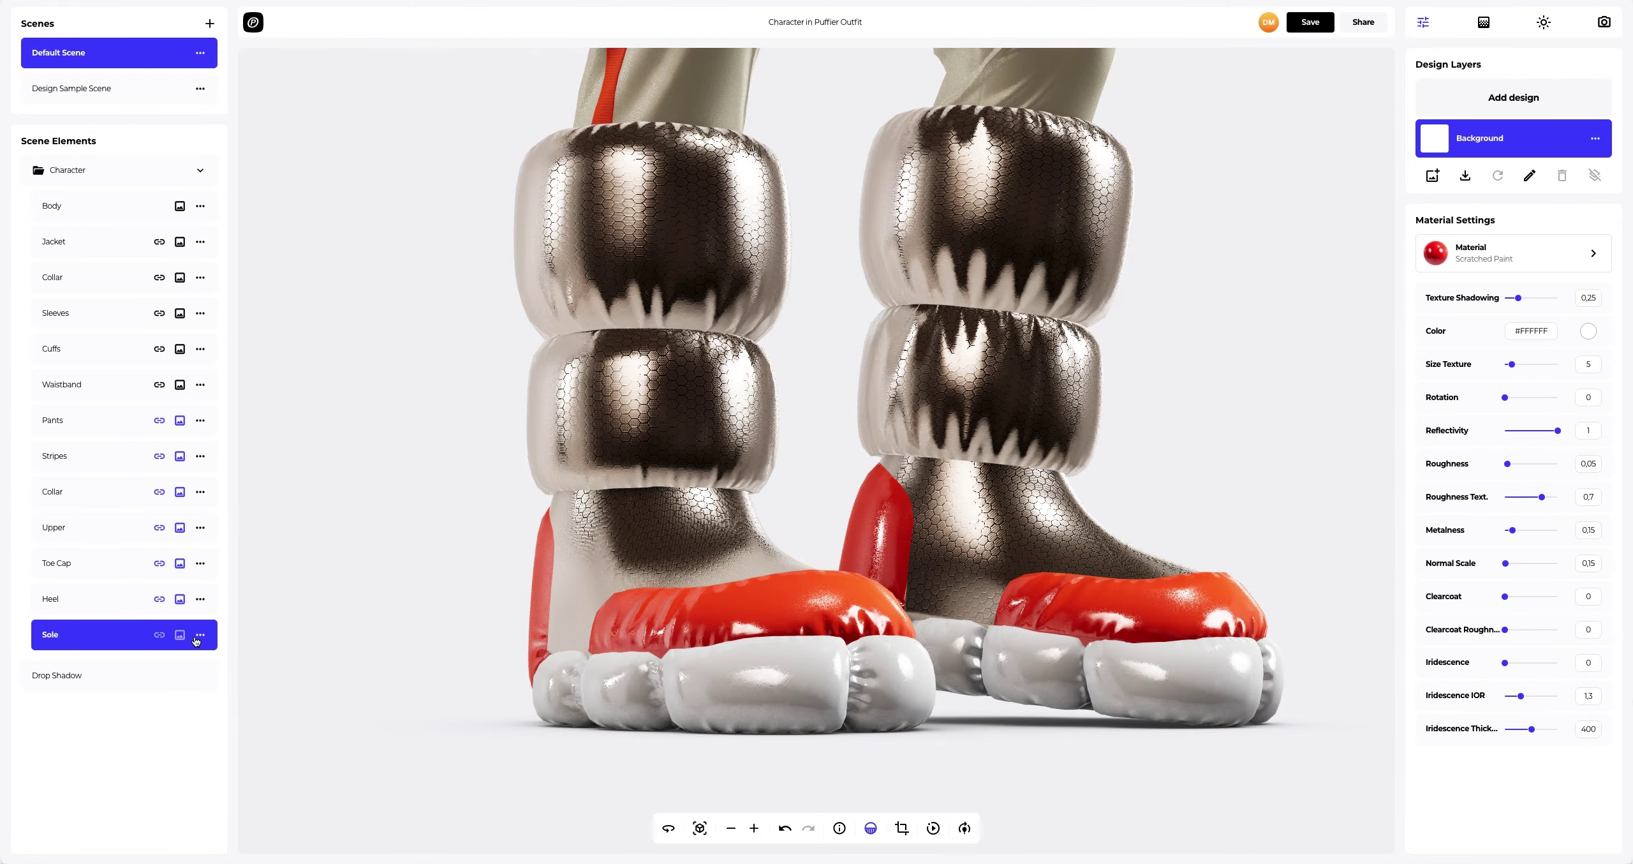
pyautogui.click(199, 635)
pyautogui.click(245, 665)
# Step: Set the environment intensity to 0.79 and the spot light's horizontal rotation to 153.9 and vertical rotation to -123.7
pyautogui.moveTo(394, 635); pyautogui.dragTo(1040, 699)
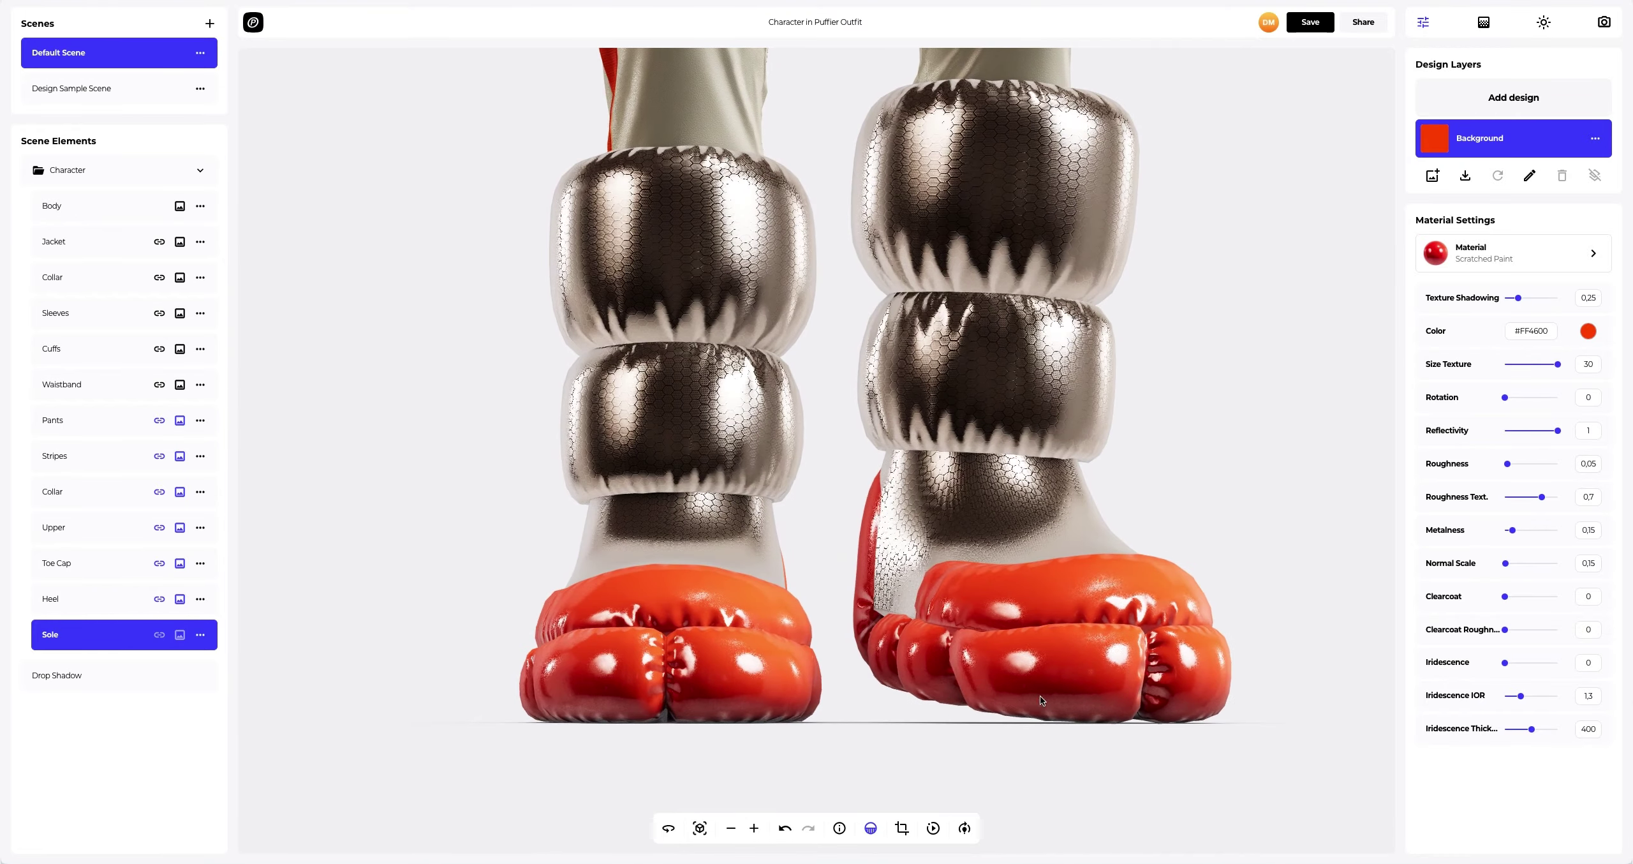
pyautogui.click(695, 829)
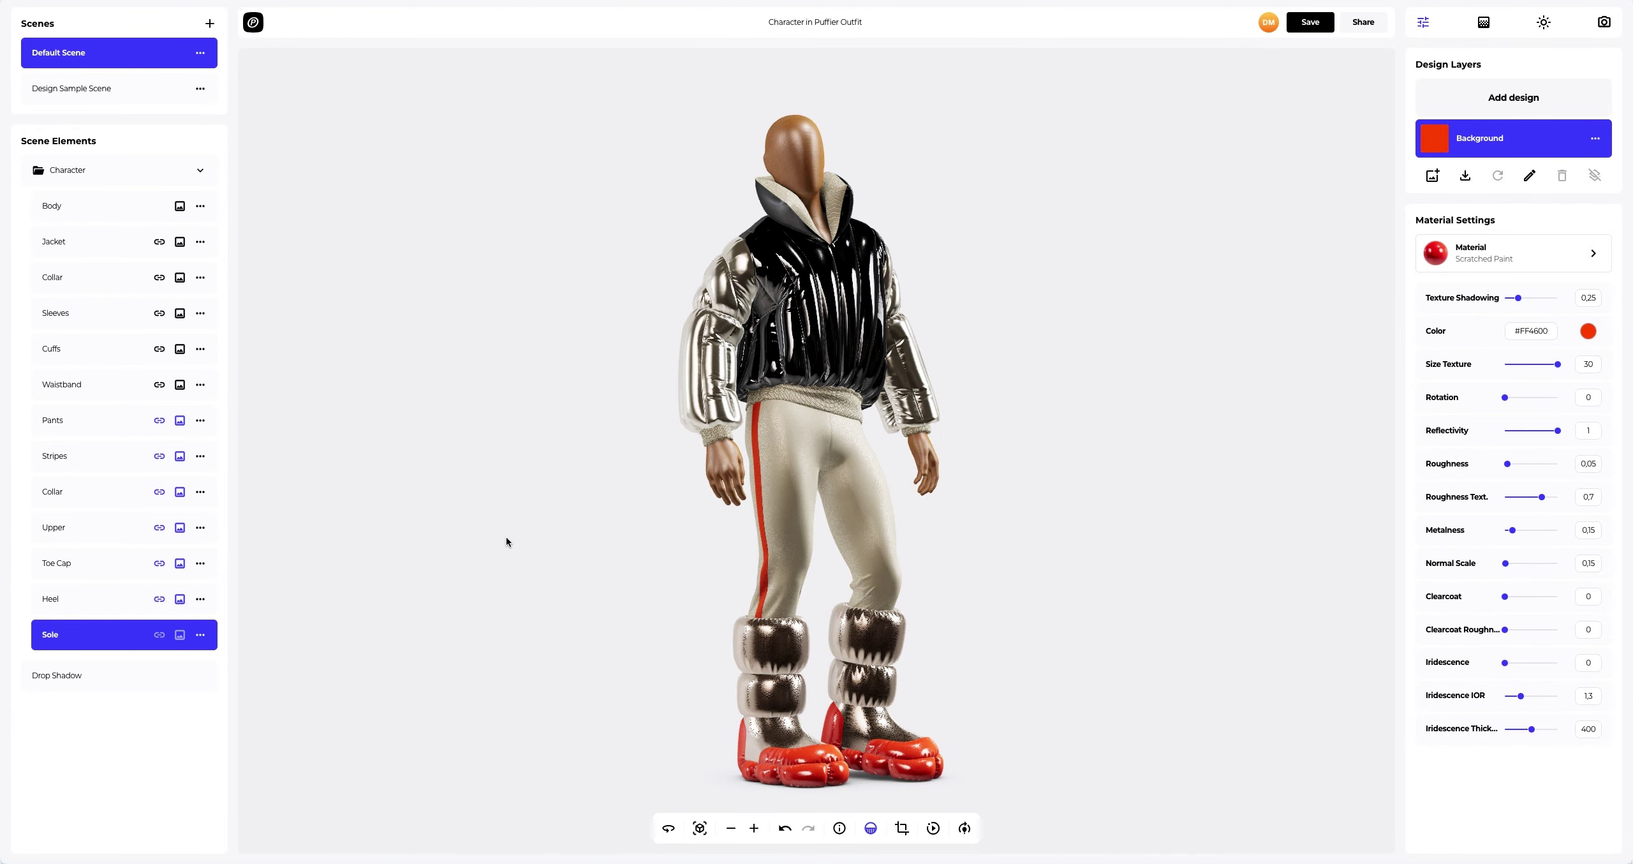
pyautogui.moveTo(506, 541); pyautogui.dragTo(1240, 536)
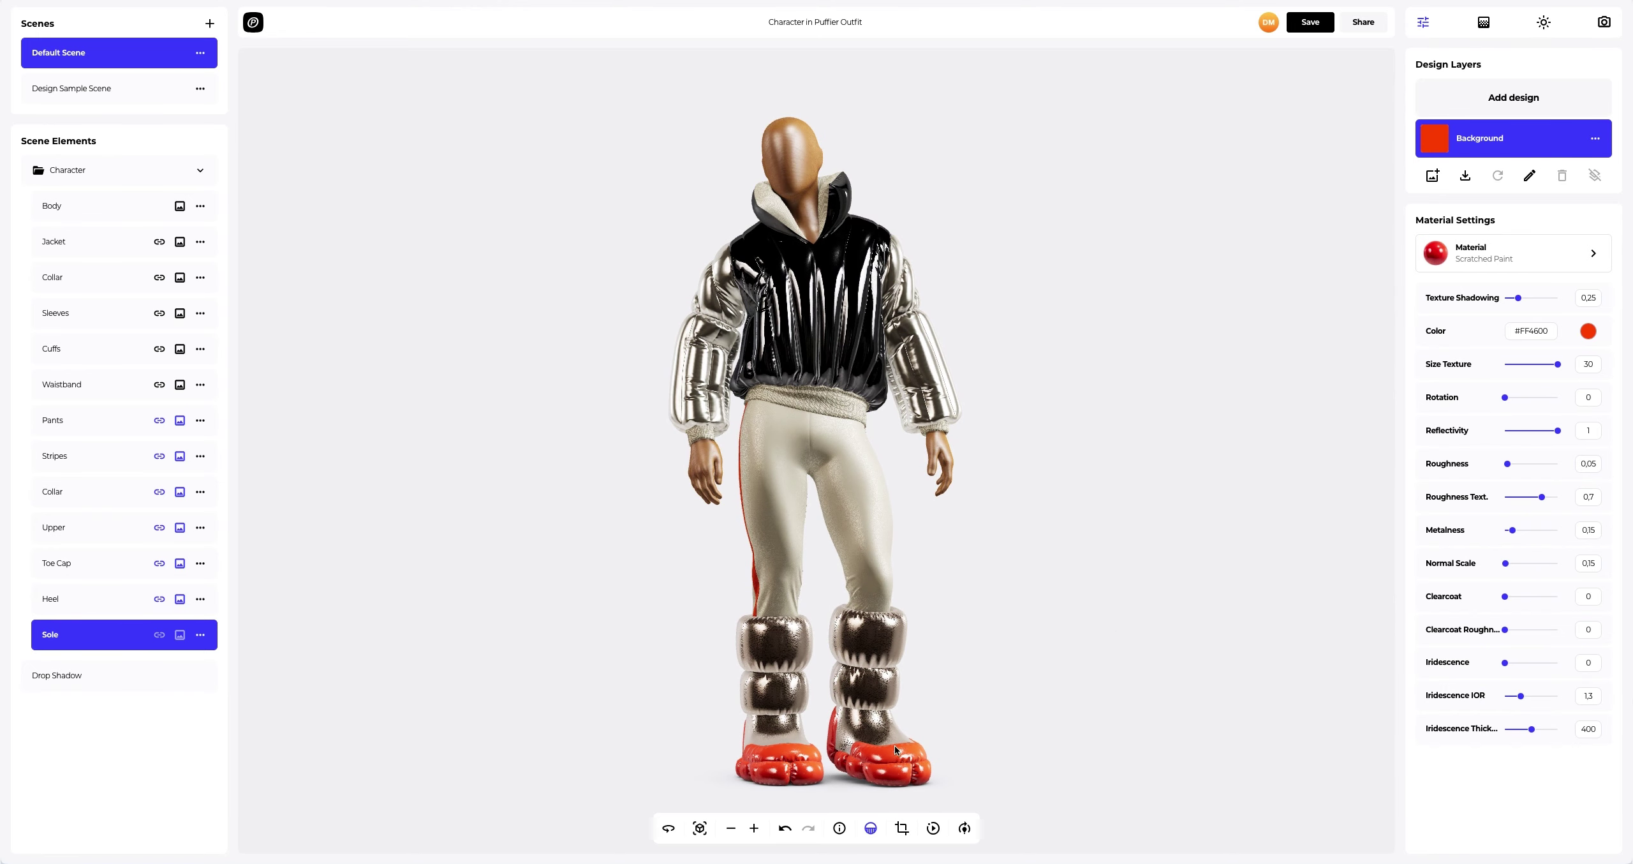
pyautogui.click(700, 827)
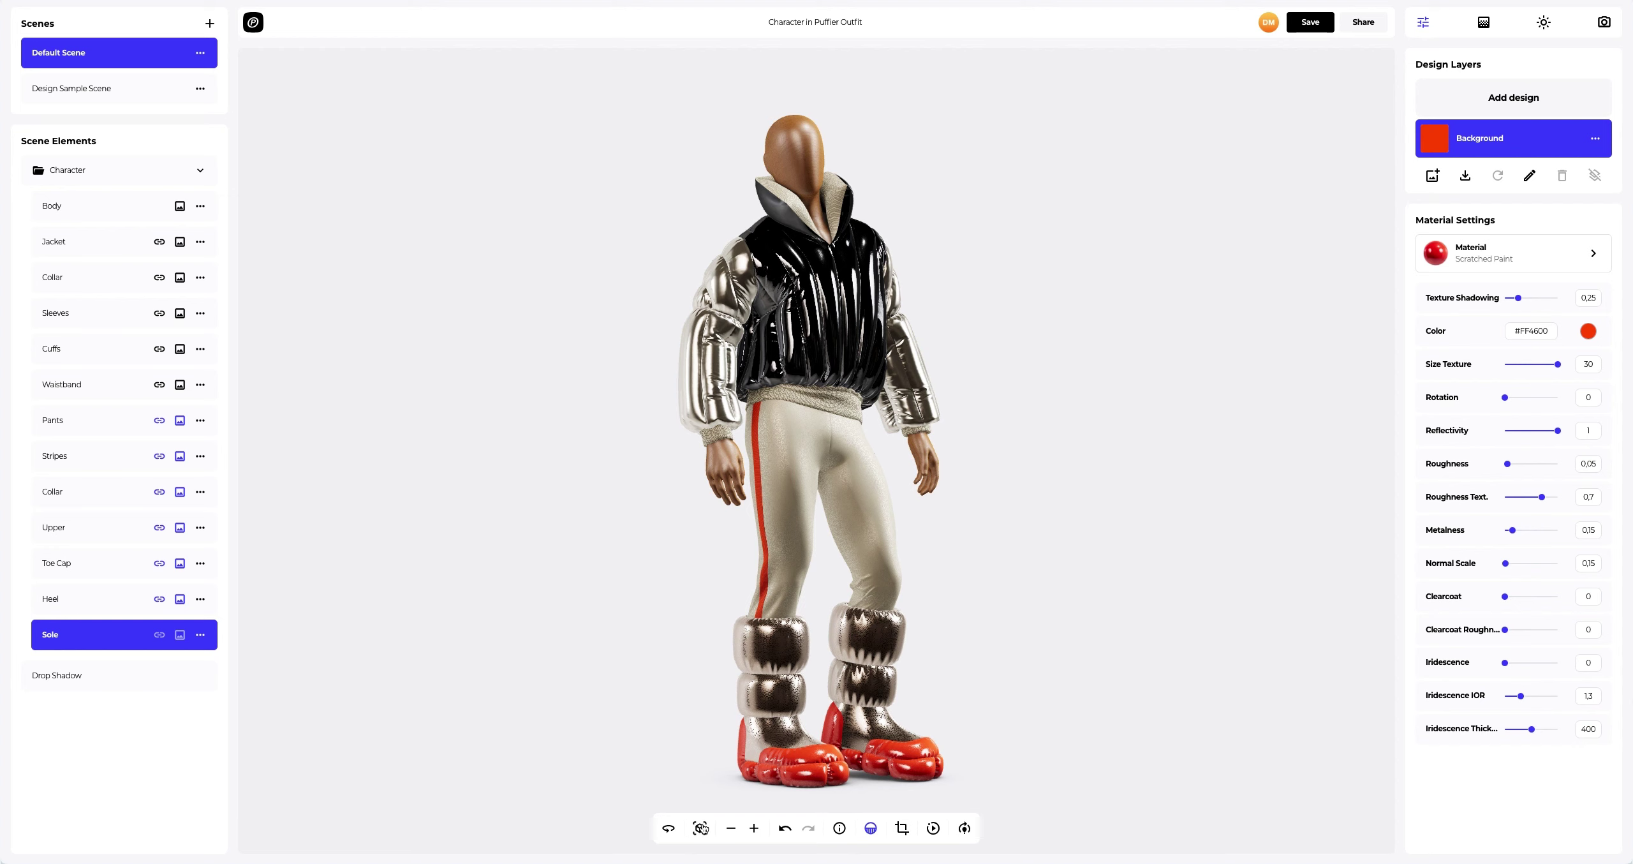
pyautogui.click(1545, 23)
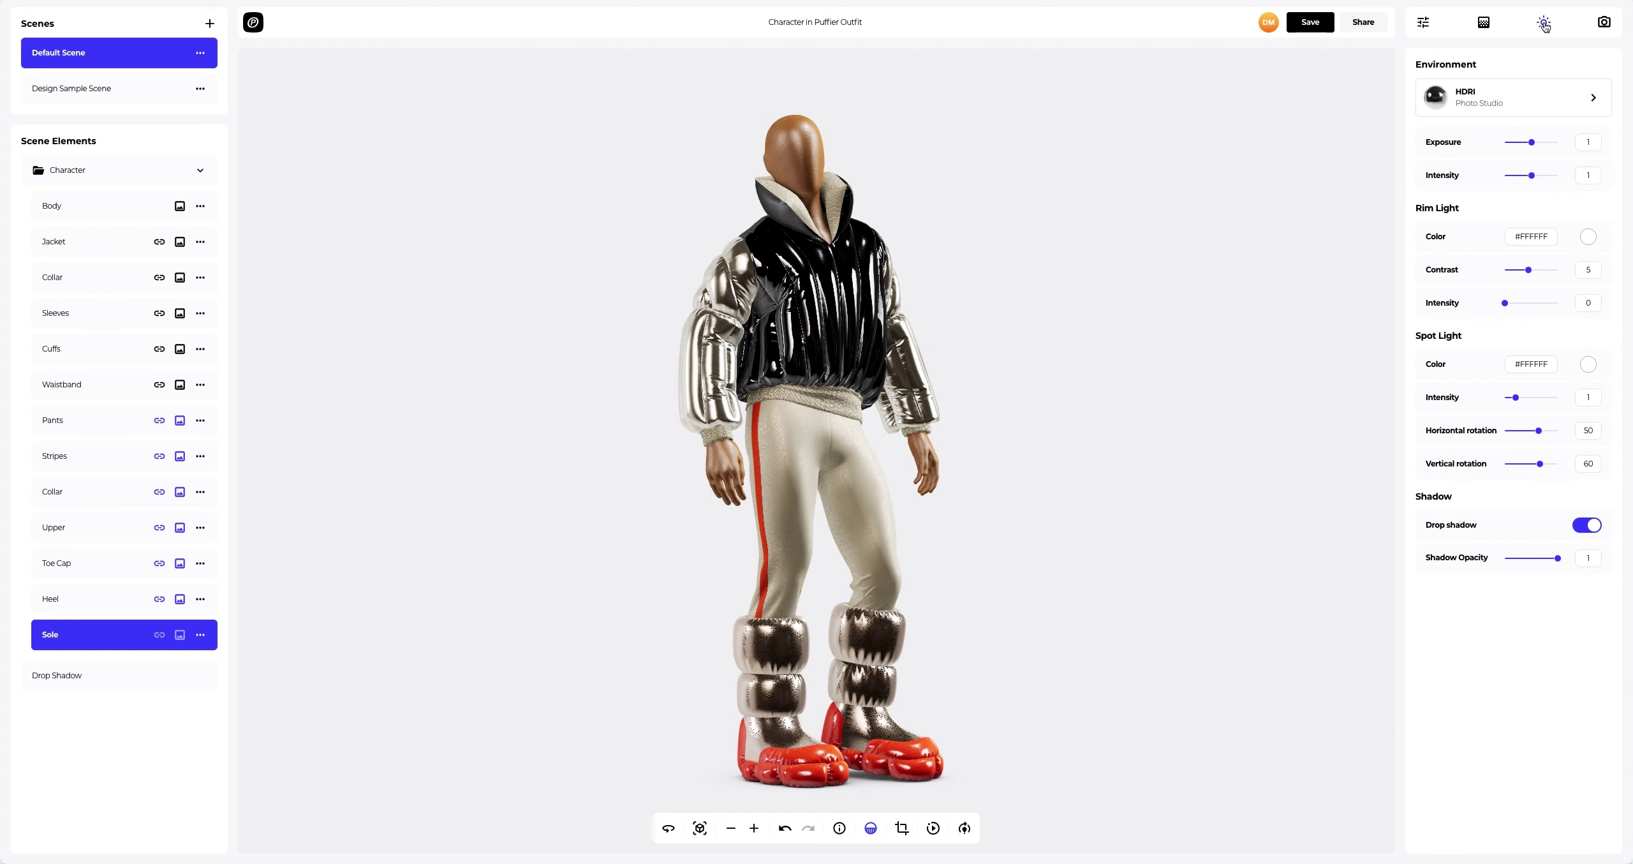
pyautogui.moveTo(1531, 176); pyautogui.dragTo(1526, 177)
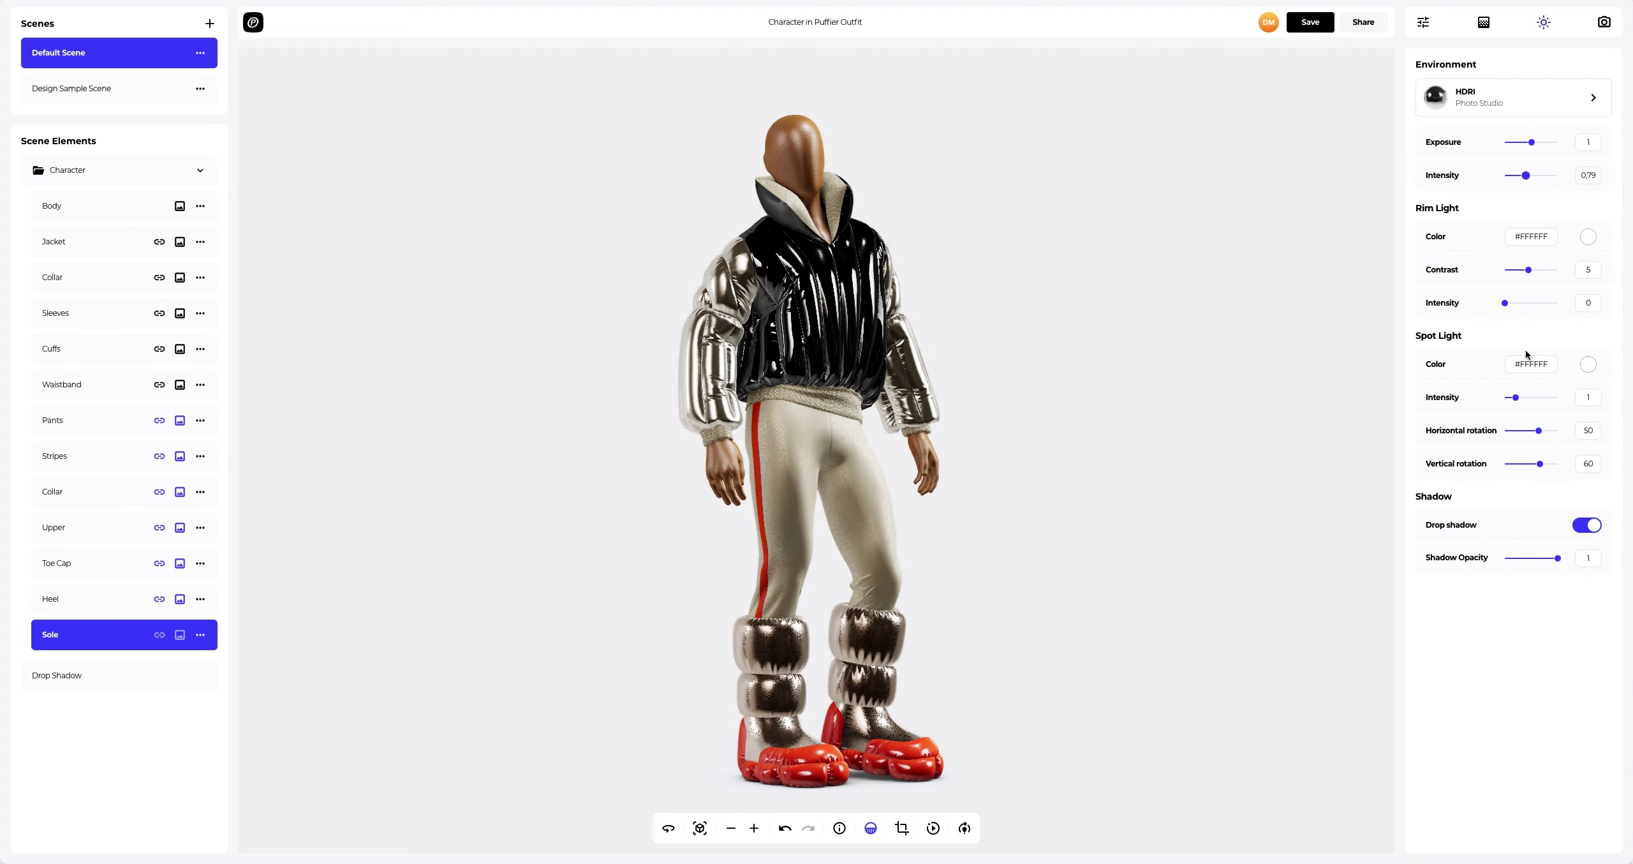
pyautogui.moveTo(1532, 433); pyautogui.dragTo(1515, 468)
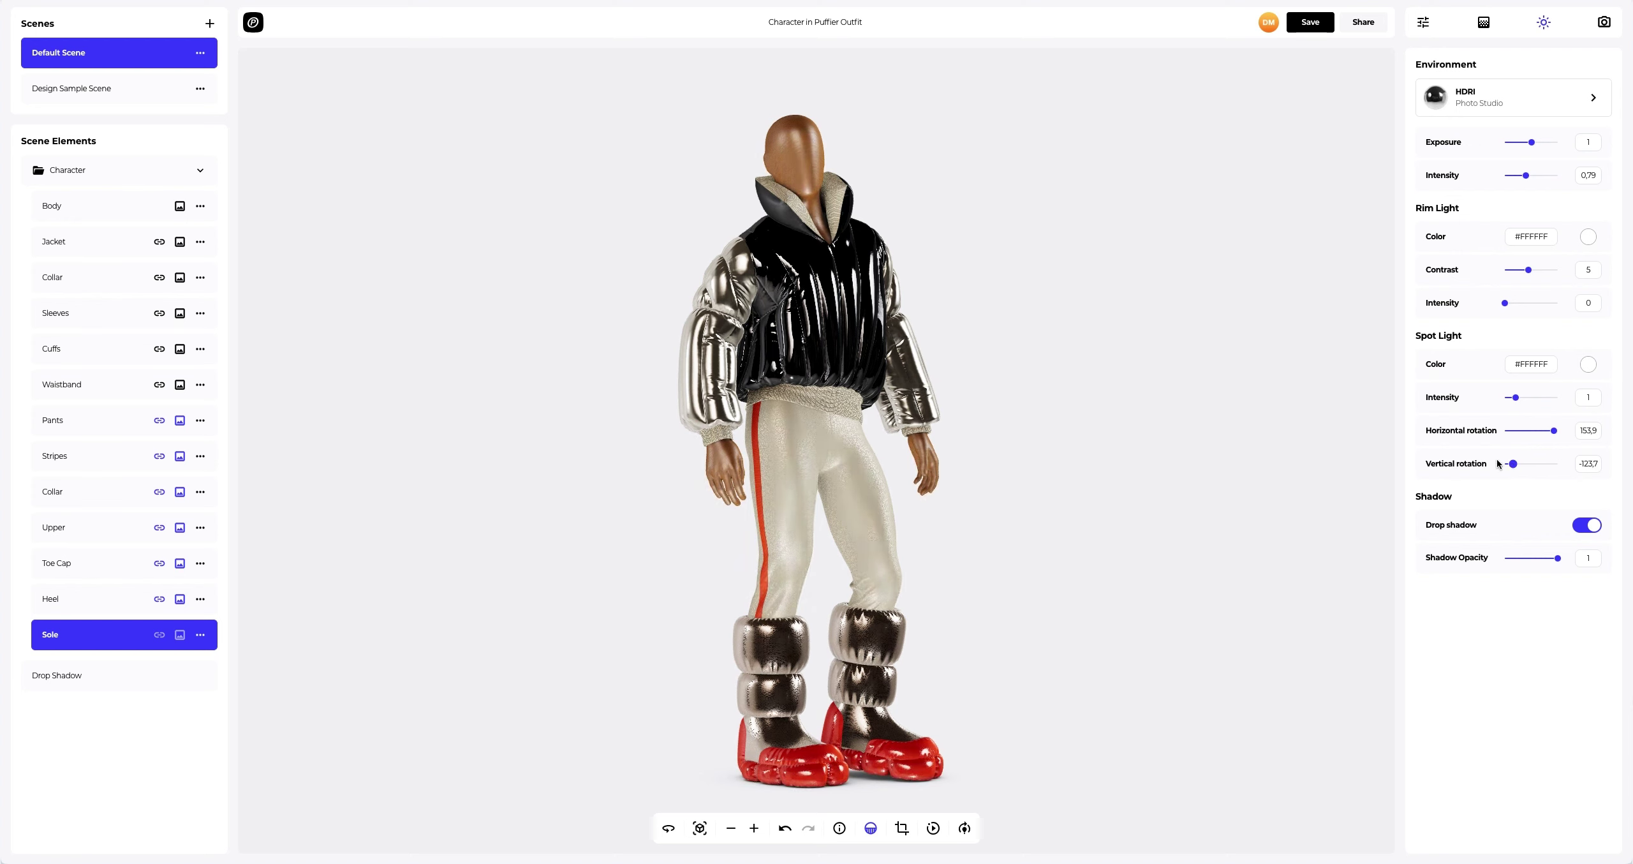
# Step: Add the image Jacket.png as a design on the Jacket
pyautogui.click(65, 246)
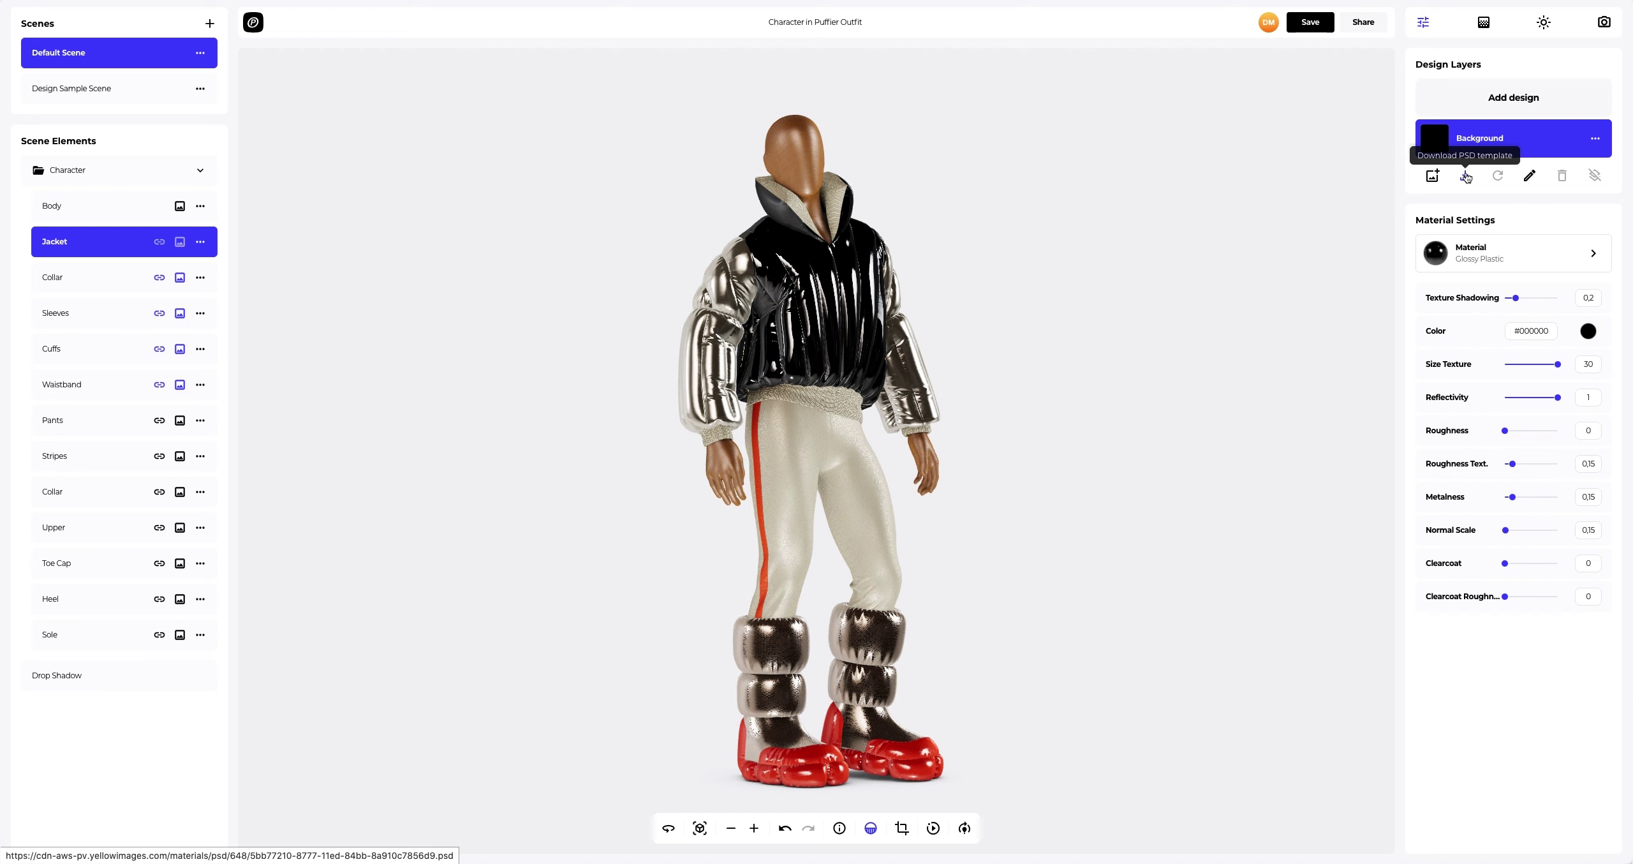
pyautogui.click(1504, 100)
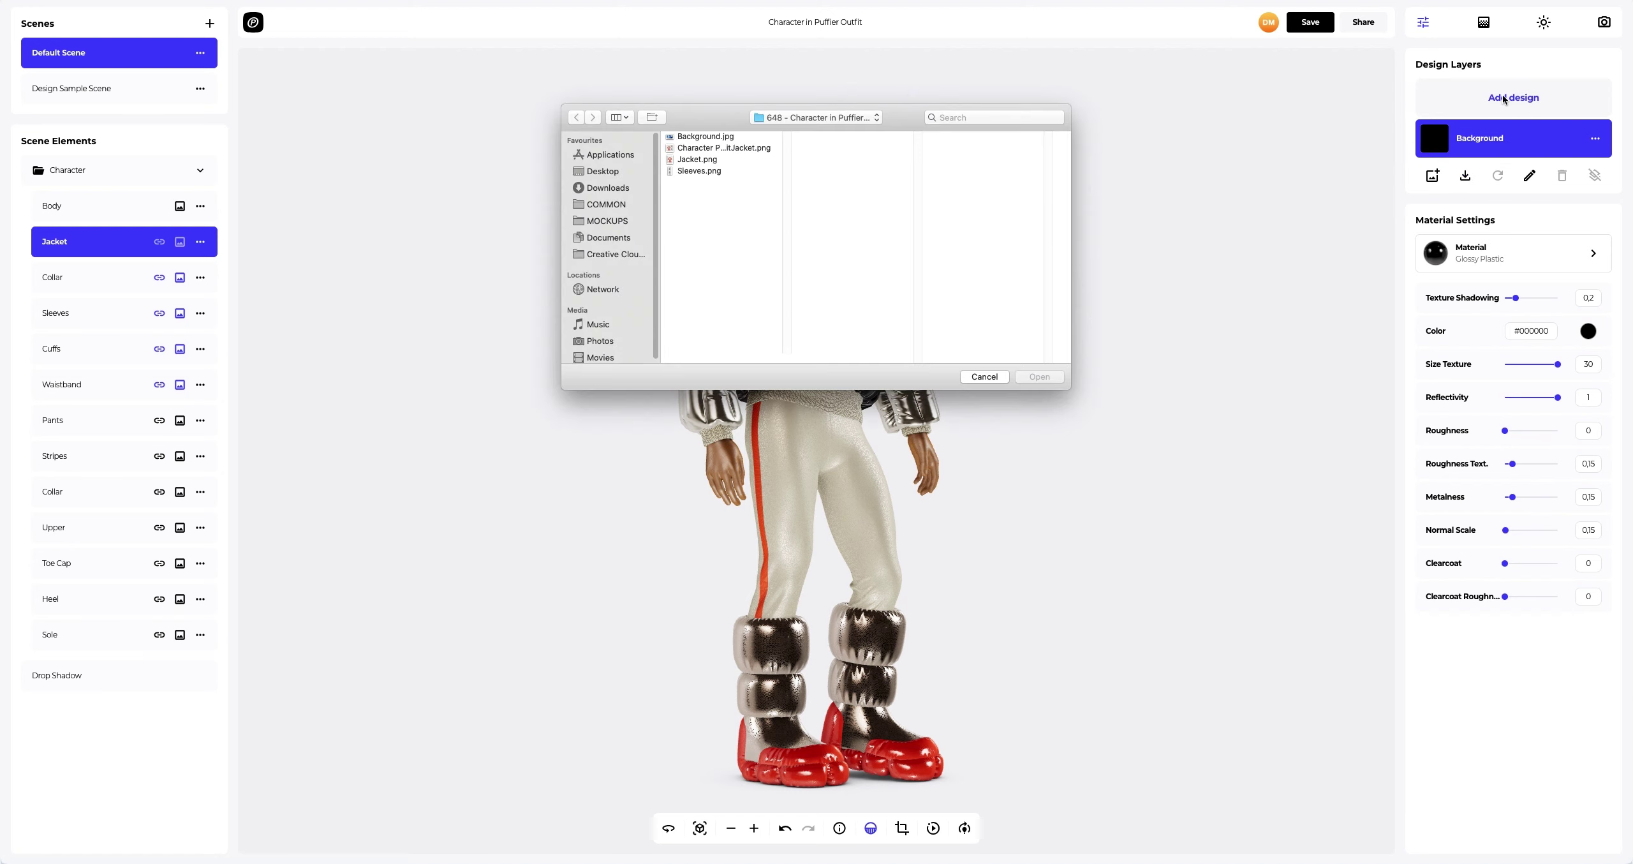
pyautogui.click(684, 160)
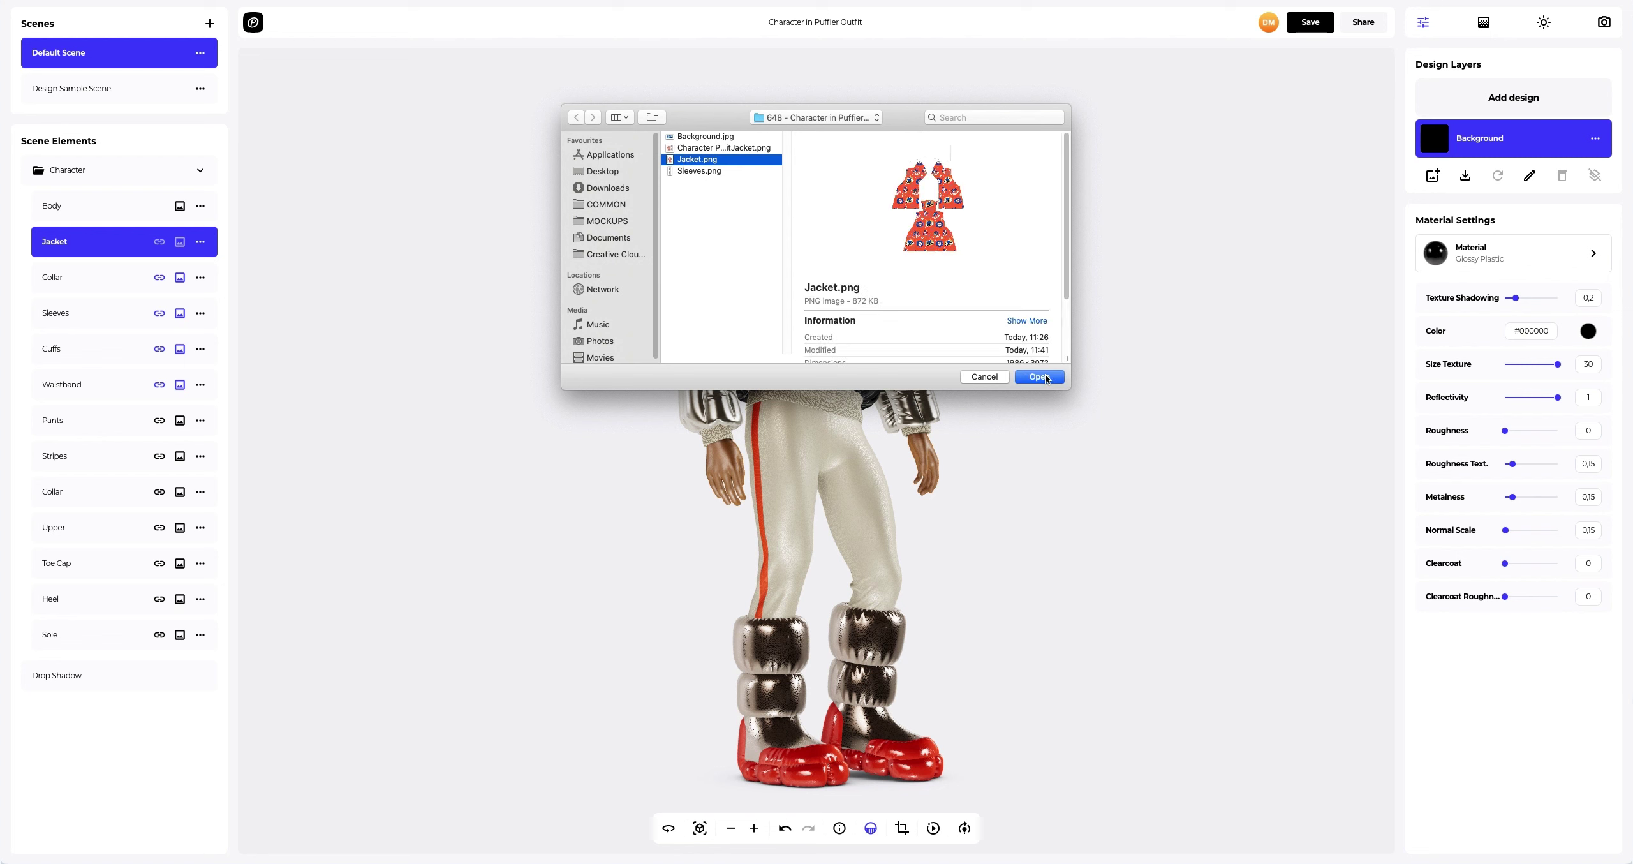
pyautogui.click(1041, 376)
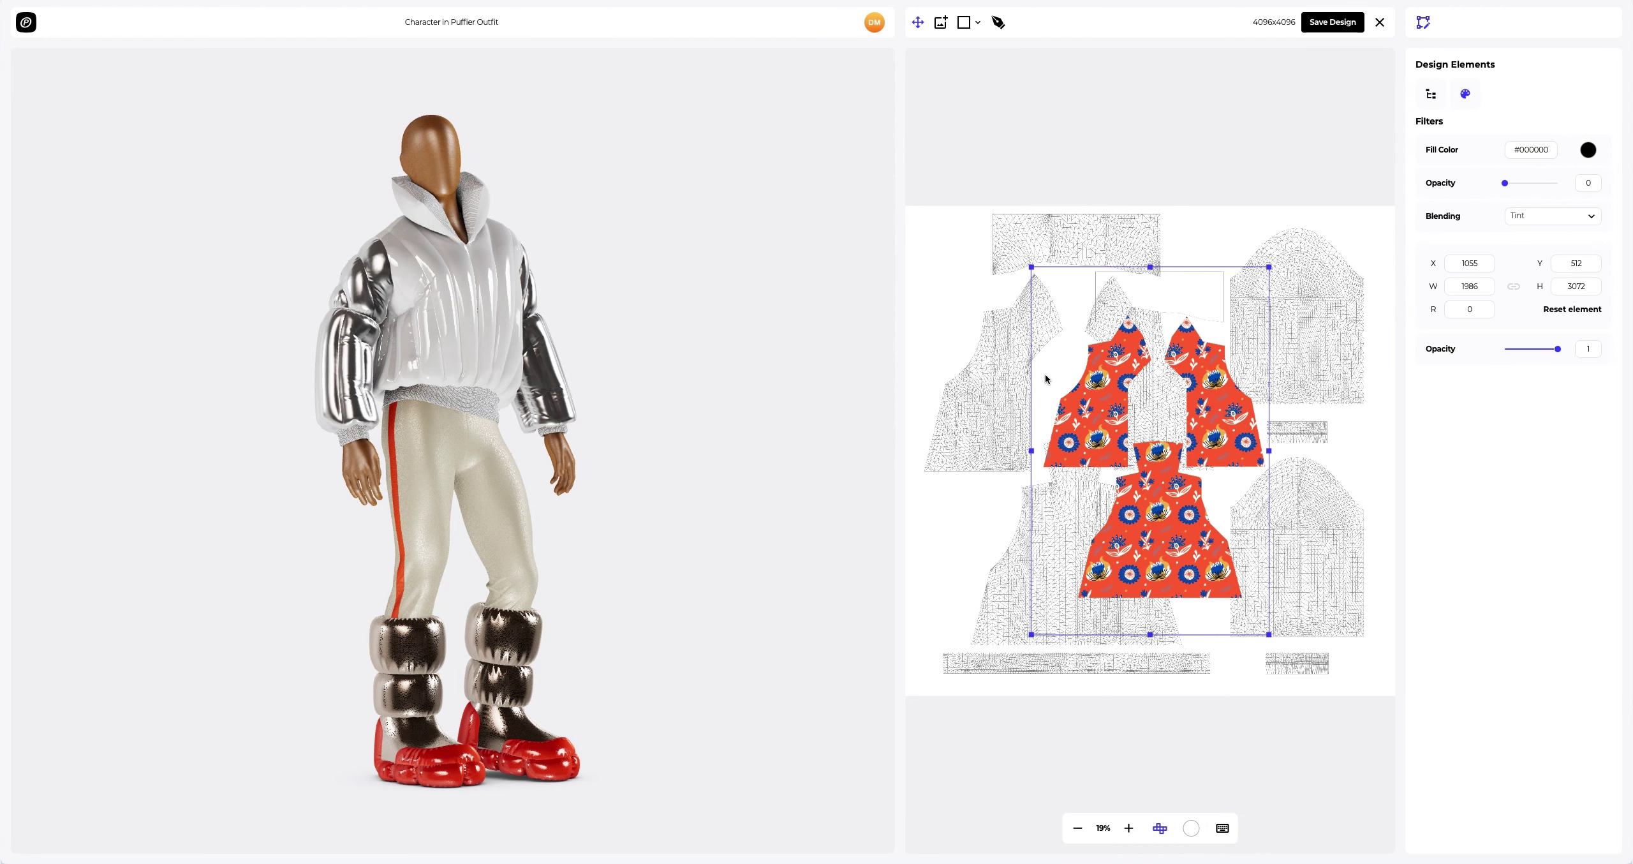
# Step: Fit the floral design to the jacket pattern at X 4, Y -5, 2661 by 4116, and set its opacity to 0.29
pyautogui.scroll(5, 415, 398)
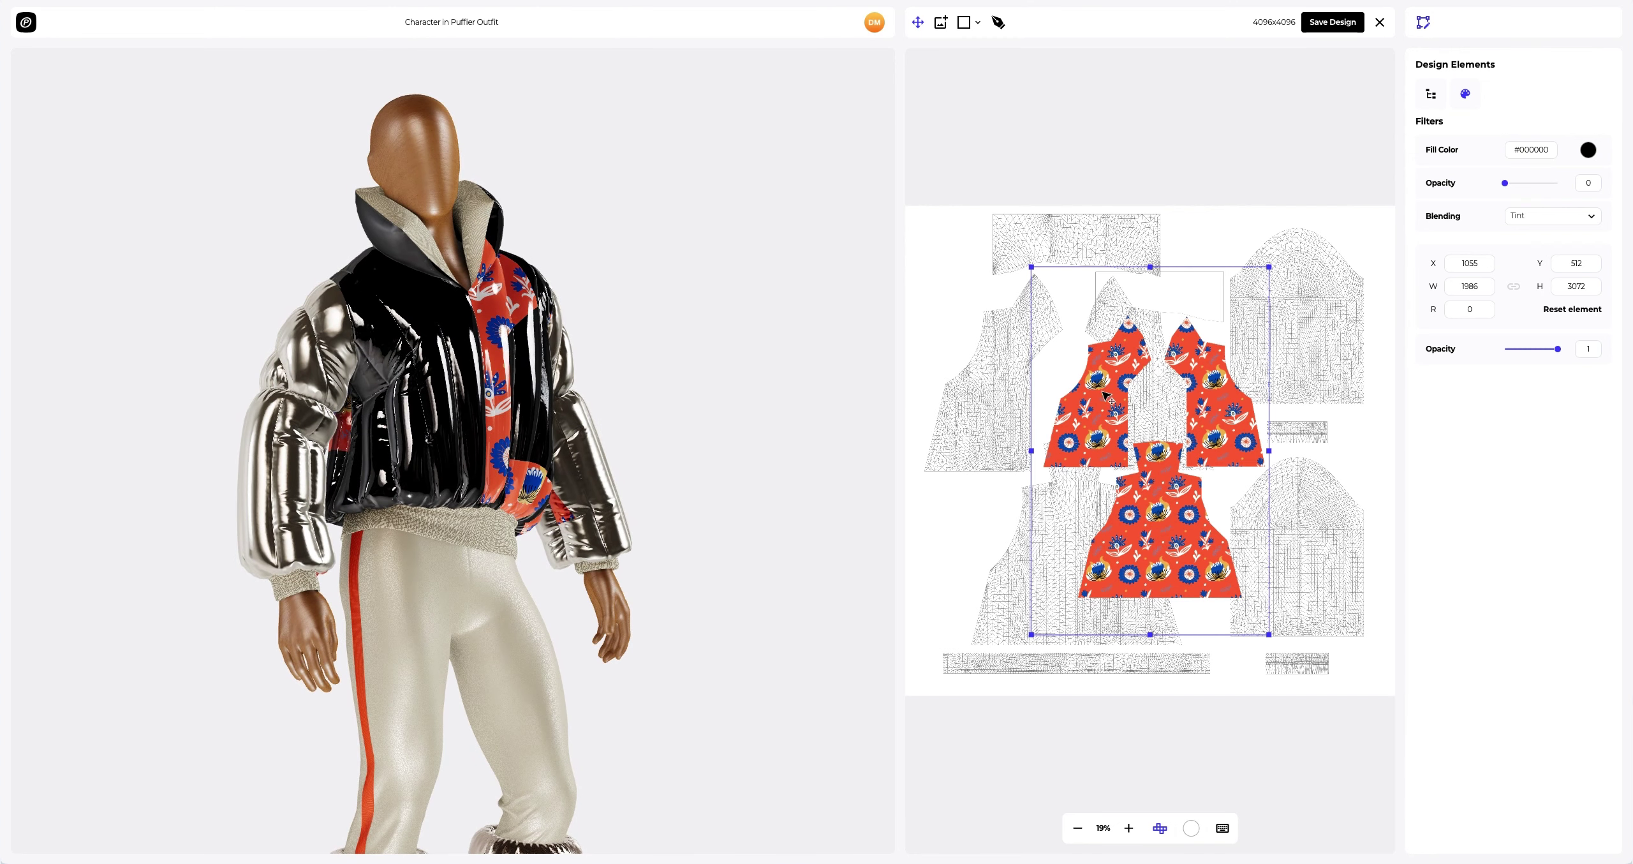
pyautogui.moveTo(1073, 374); pyautogui.dragTo(948, 312)
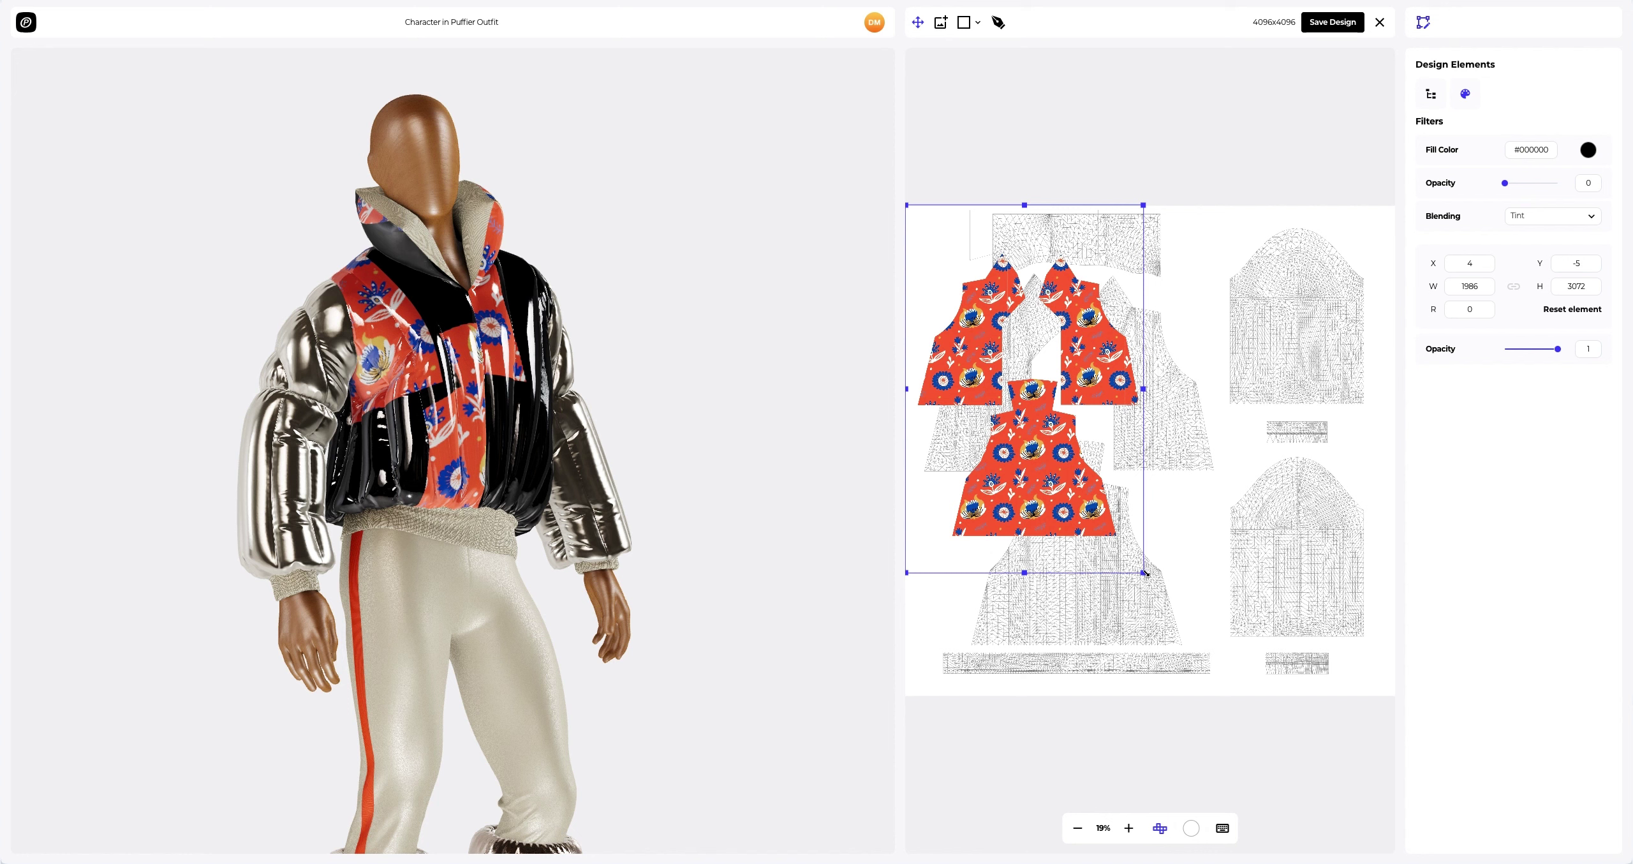
pyautogui.moveTo(1144, 572); pyautogui.dragTo(1225, 698)
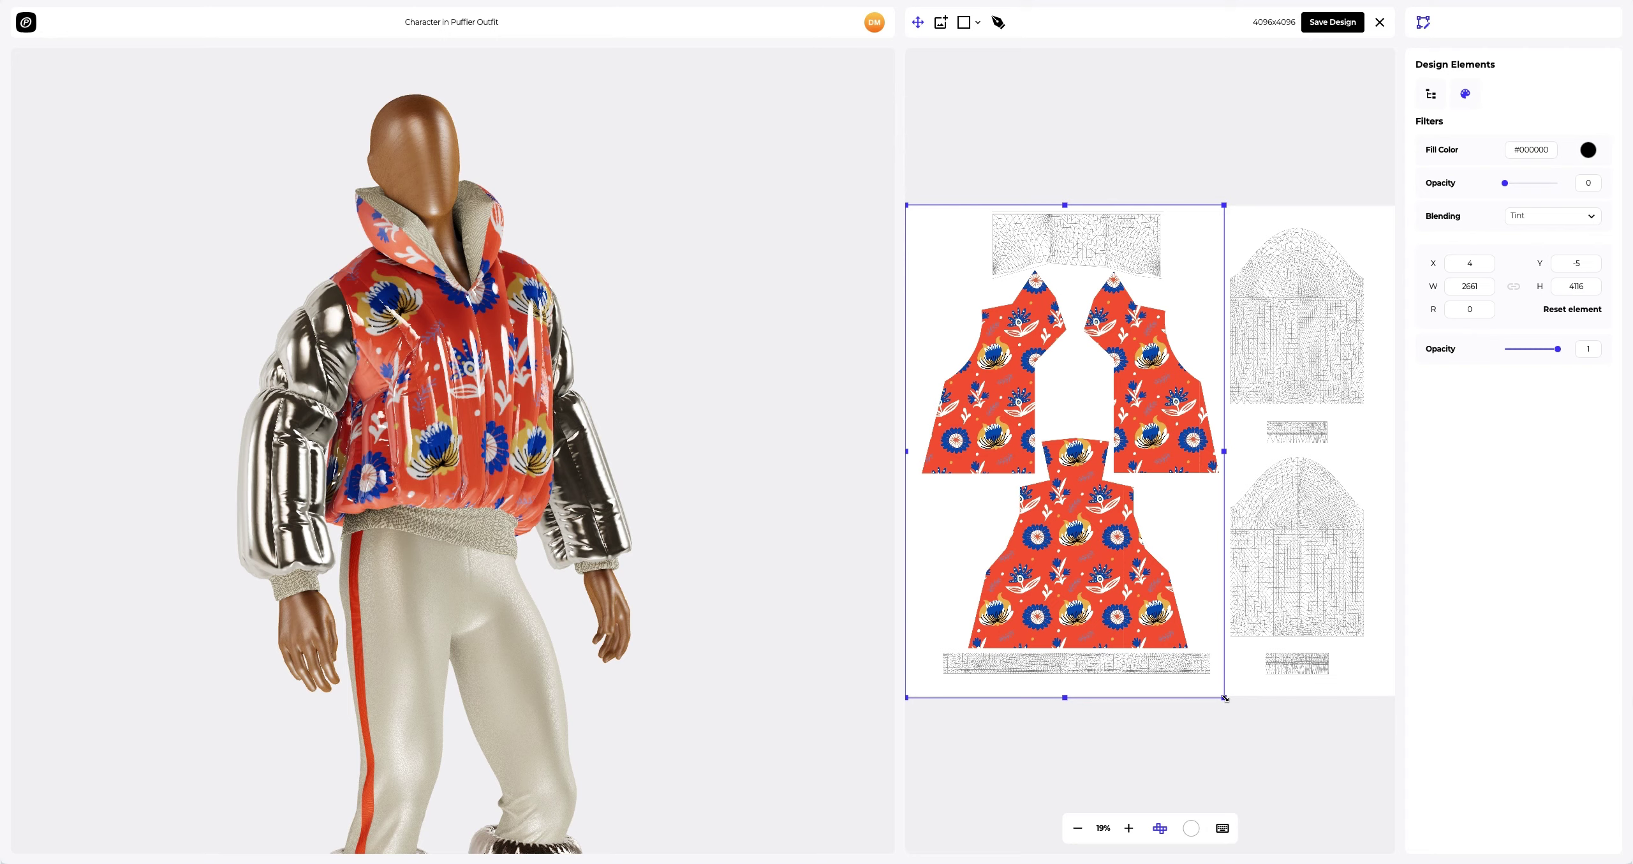
pyautogui.moveTo(409, 424); pyautogui.dragTo(667, 413)
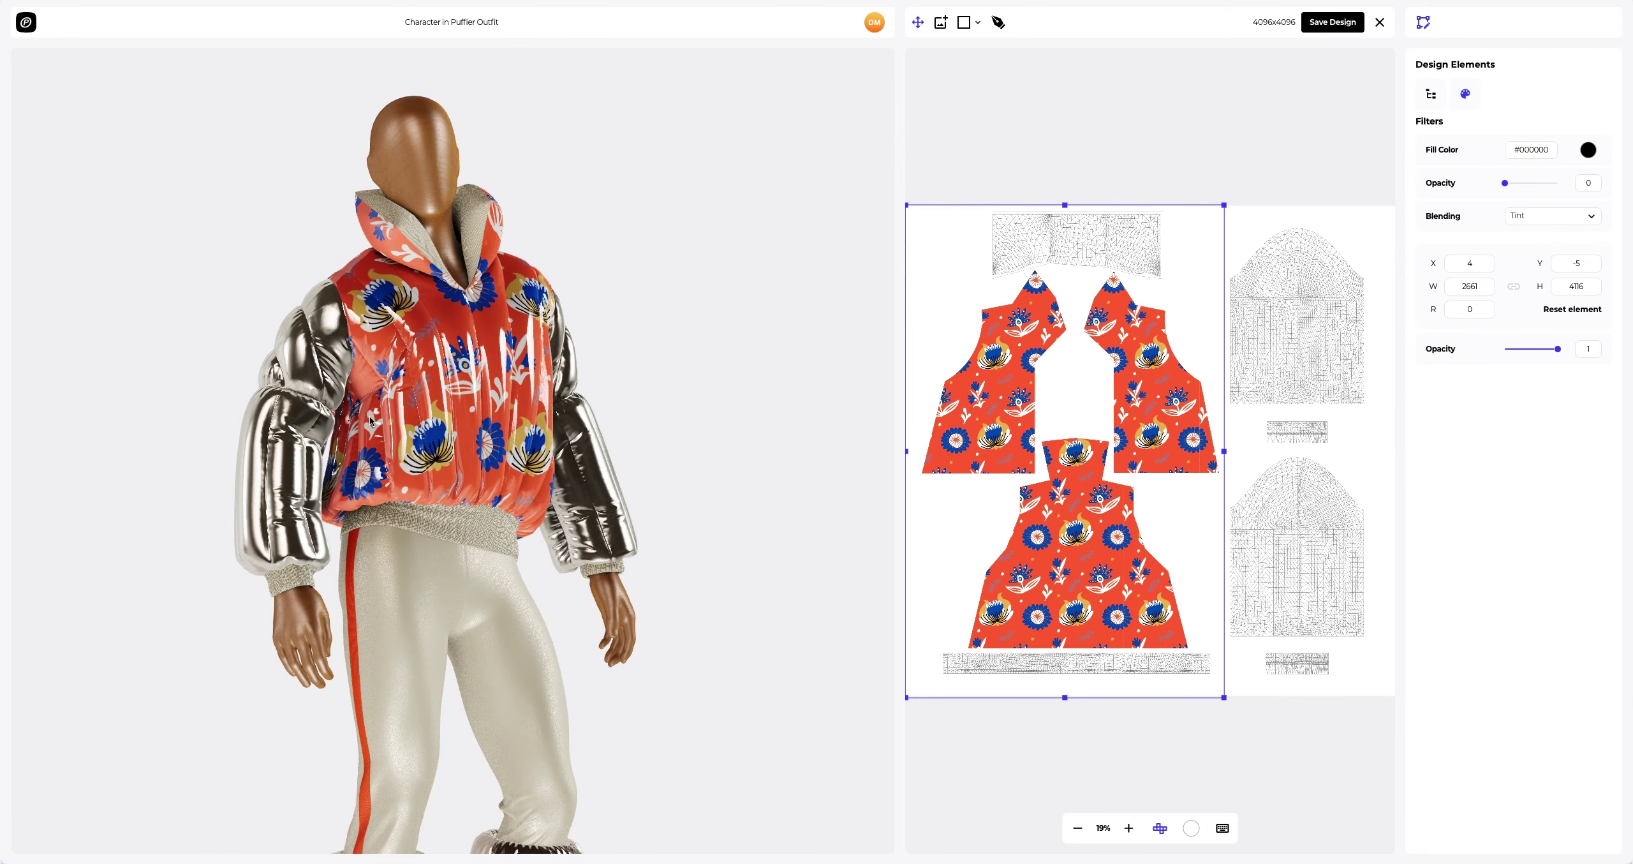
pyautogui.moveTo(1558, 348); pyautogui.dragTo(1521, 353)
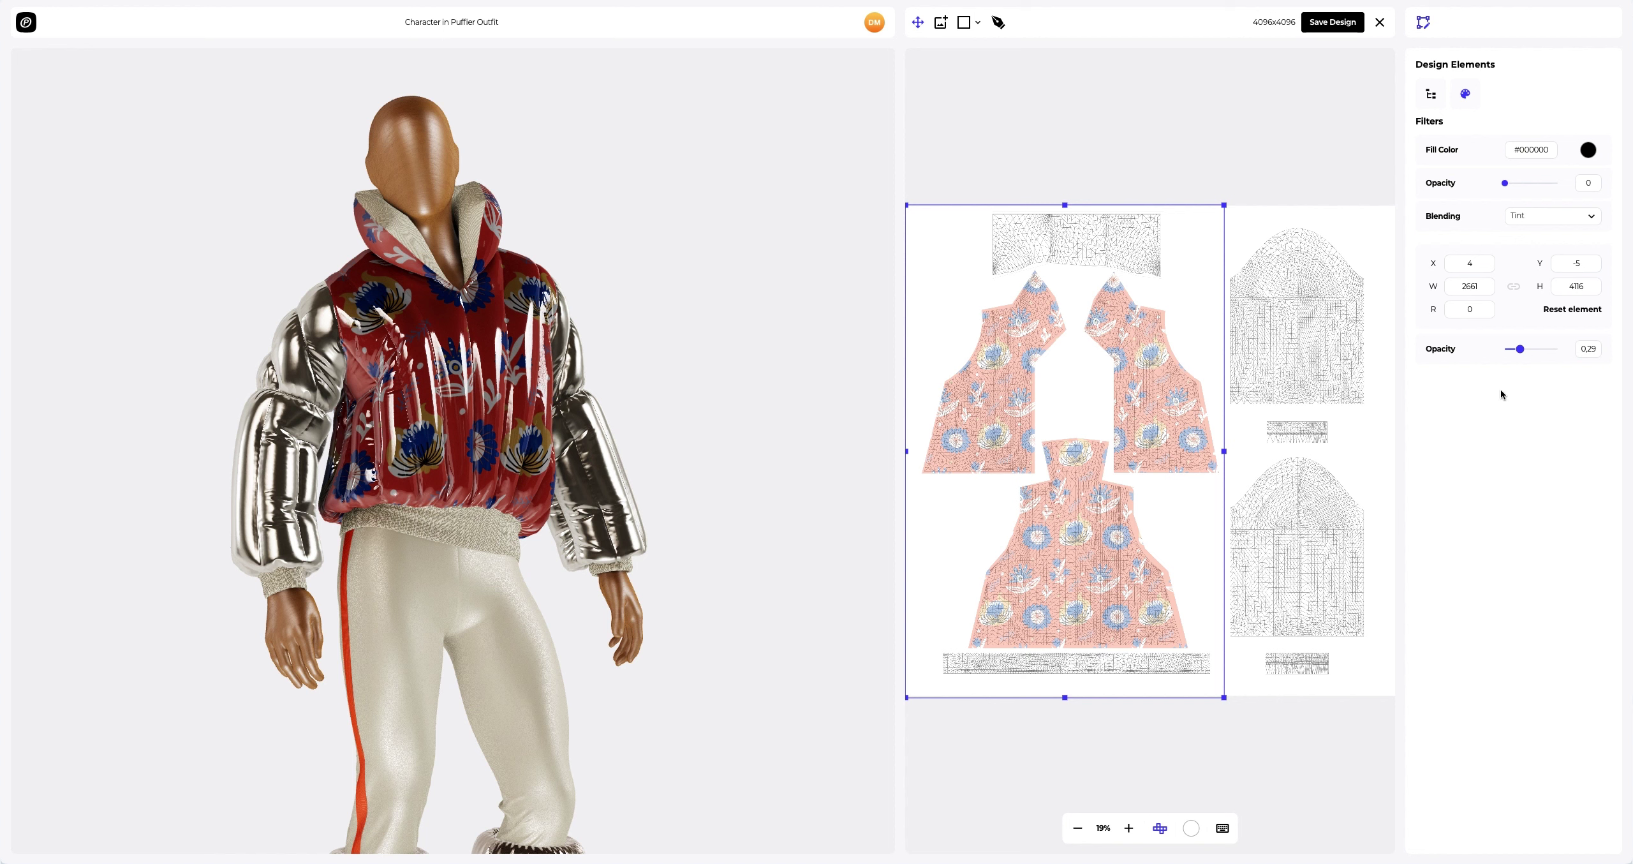
# Step: Set the floral jacket design's opacity to 1 and add the image Sleeves.png to the design
pyautogui.moveTo(1522, 349); pyautogui.dragTo(1557, 351)
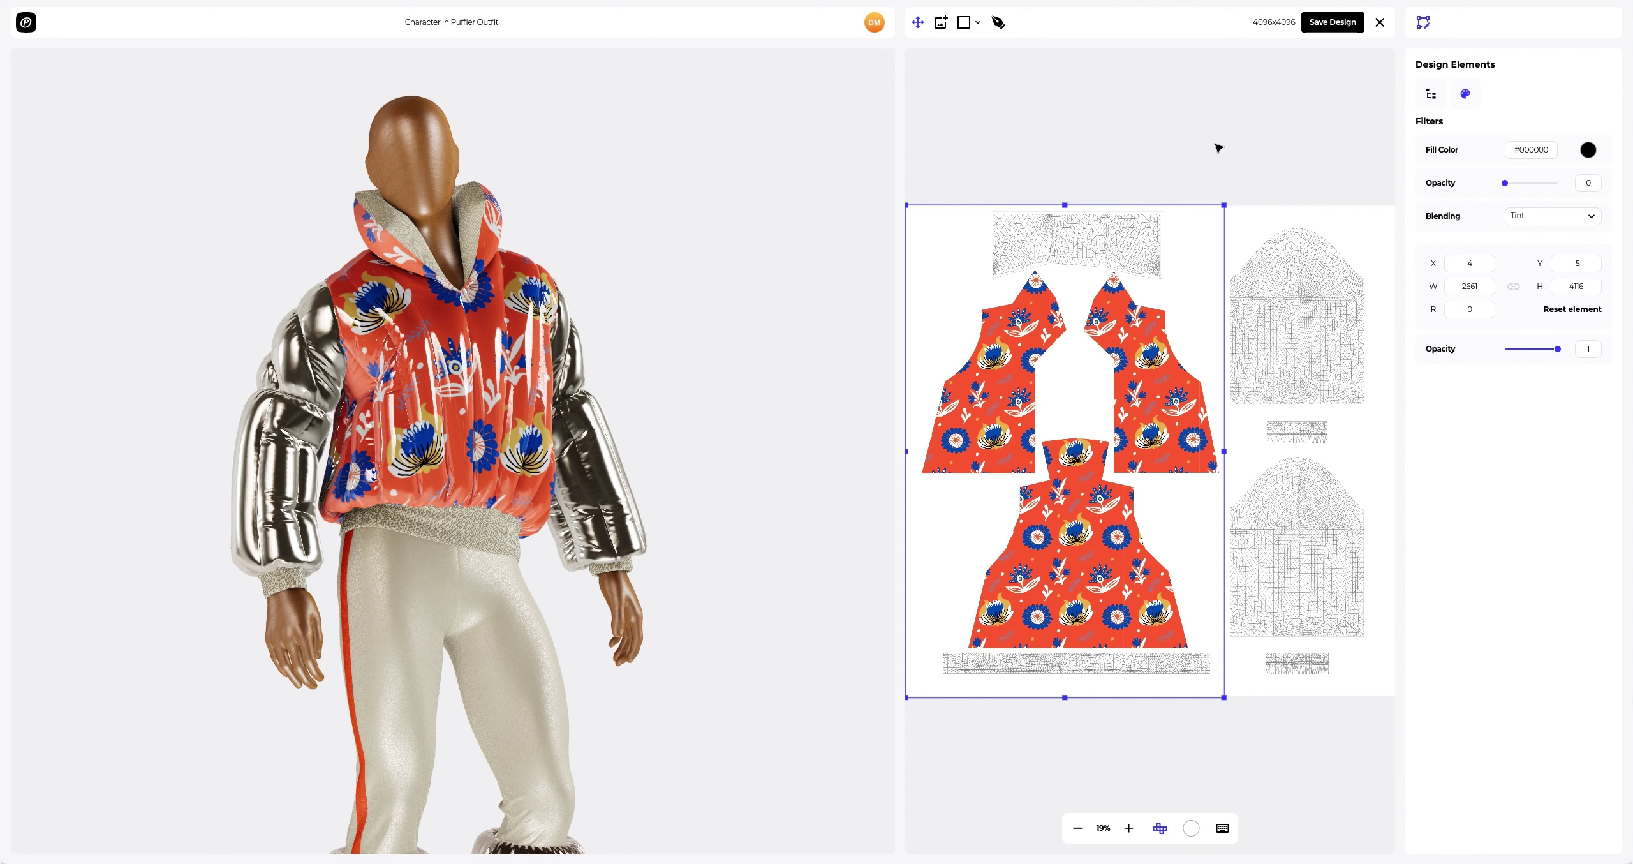
pyautogui.click(941, 26)
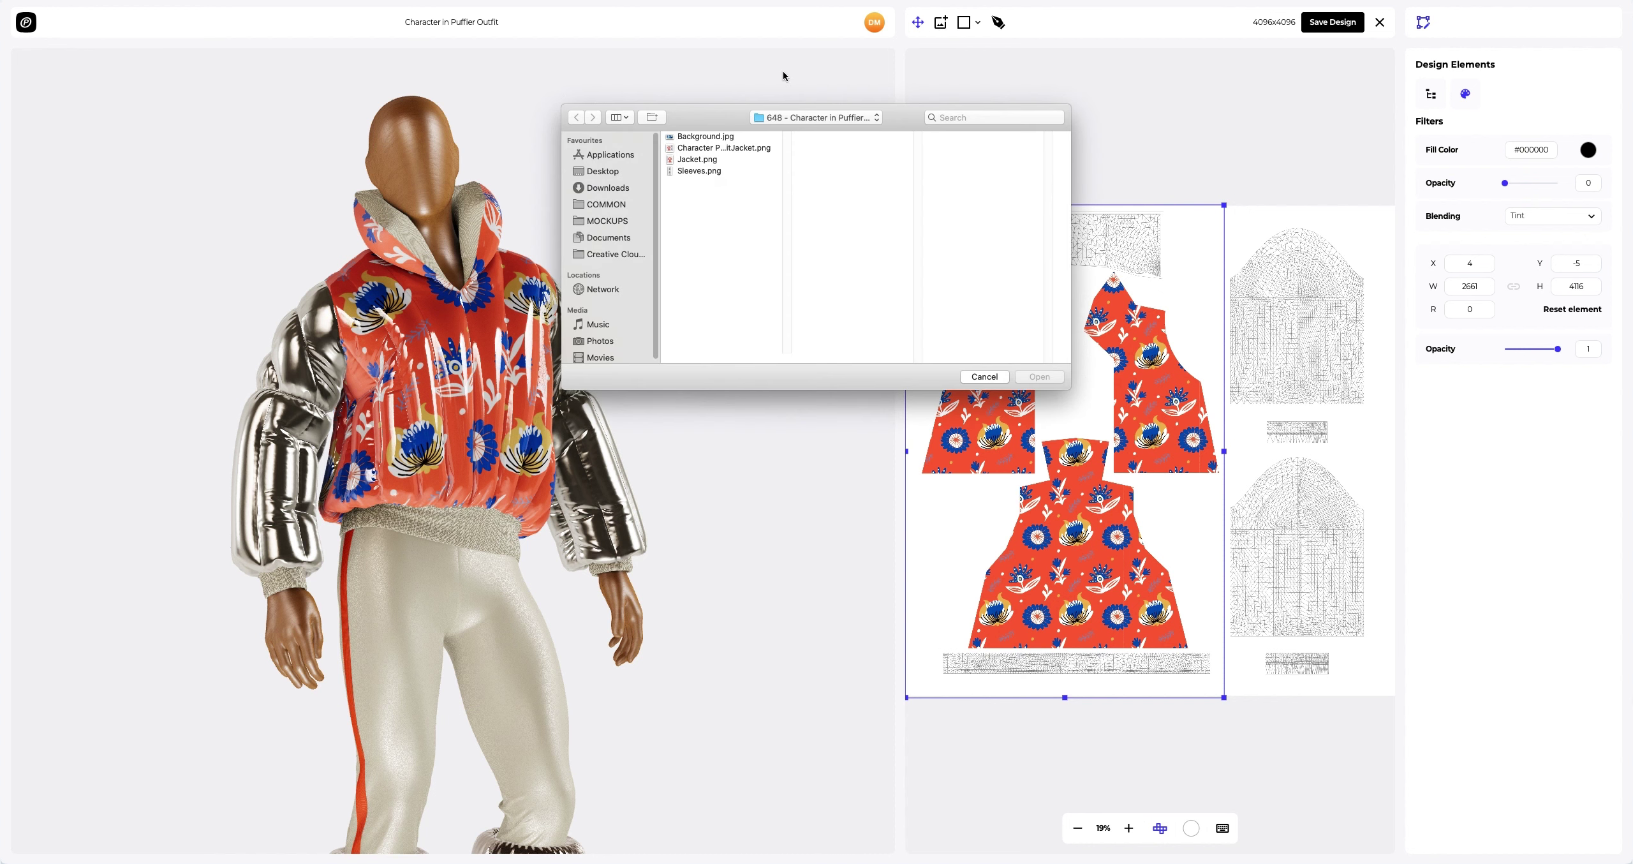
pyautogui.click(682, 170)
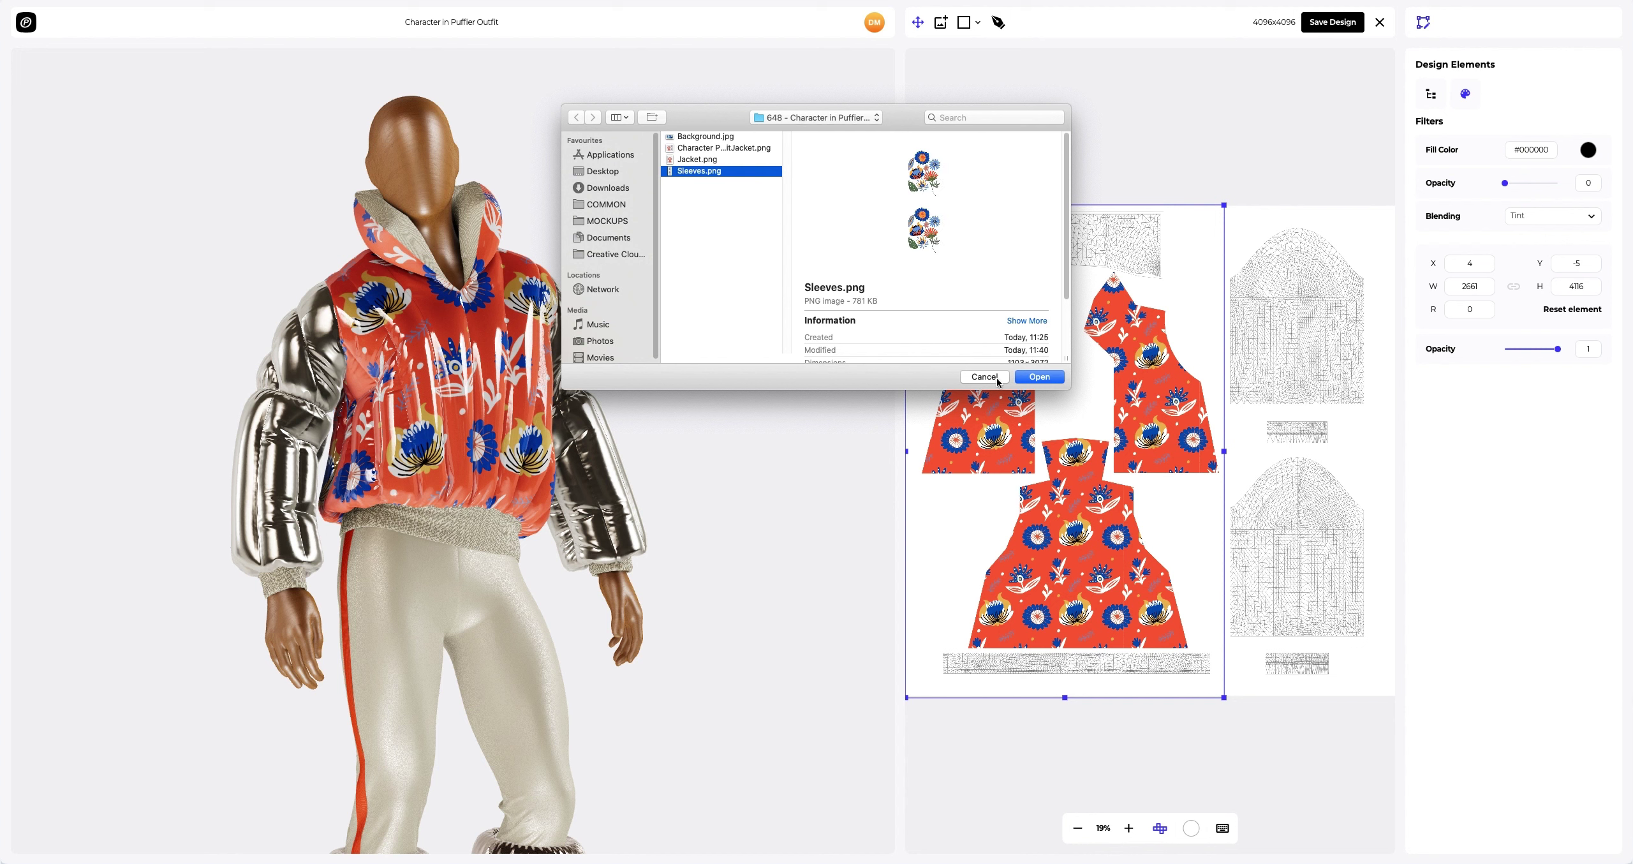
pyautogui.click(1038, 377)
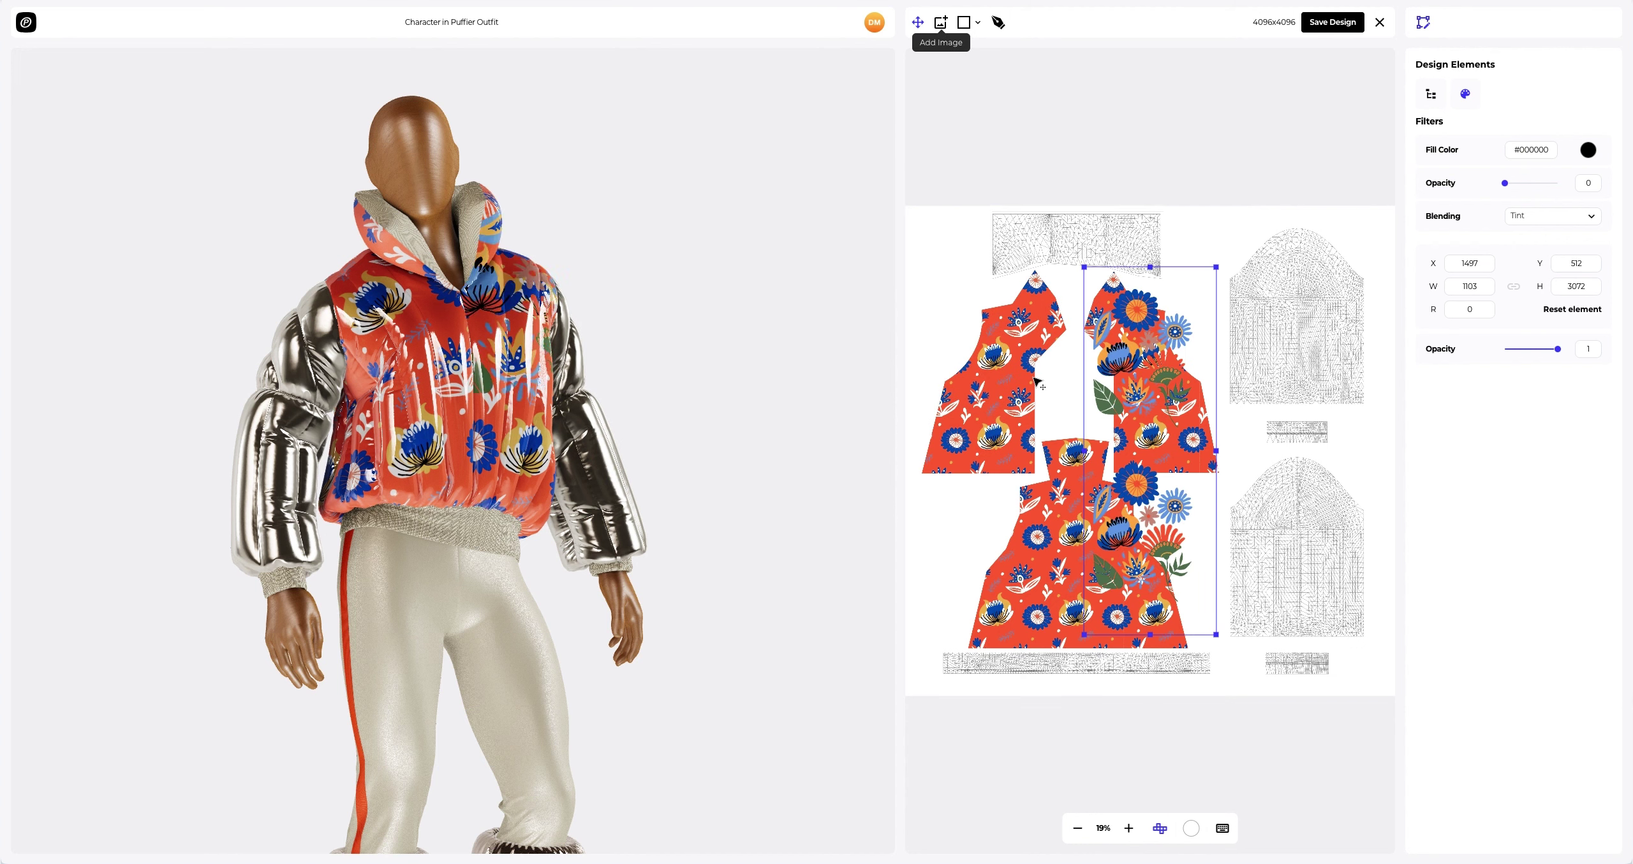
# Step: Fit the flower artwork over the sleeve patterns at X 2716, Y 27, 1436 by 3999, and save the design
pyautogui.moveTo(1187, 328); pyautogui.dragTo(1363, 268)
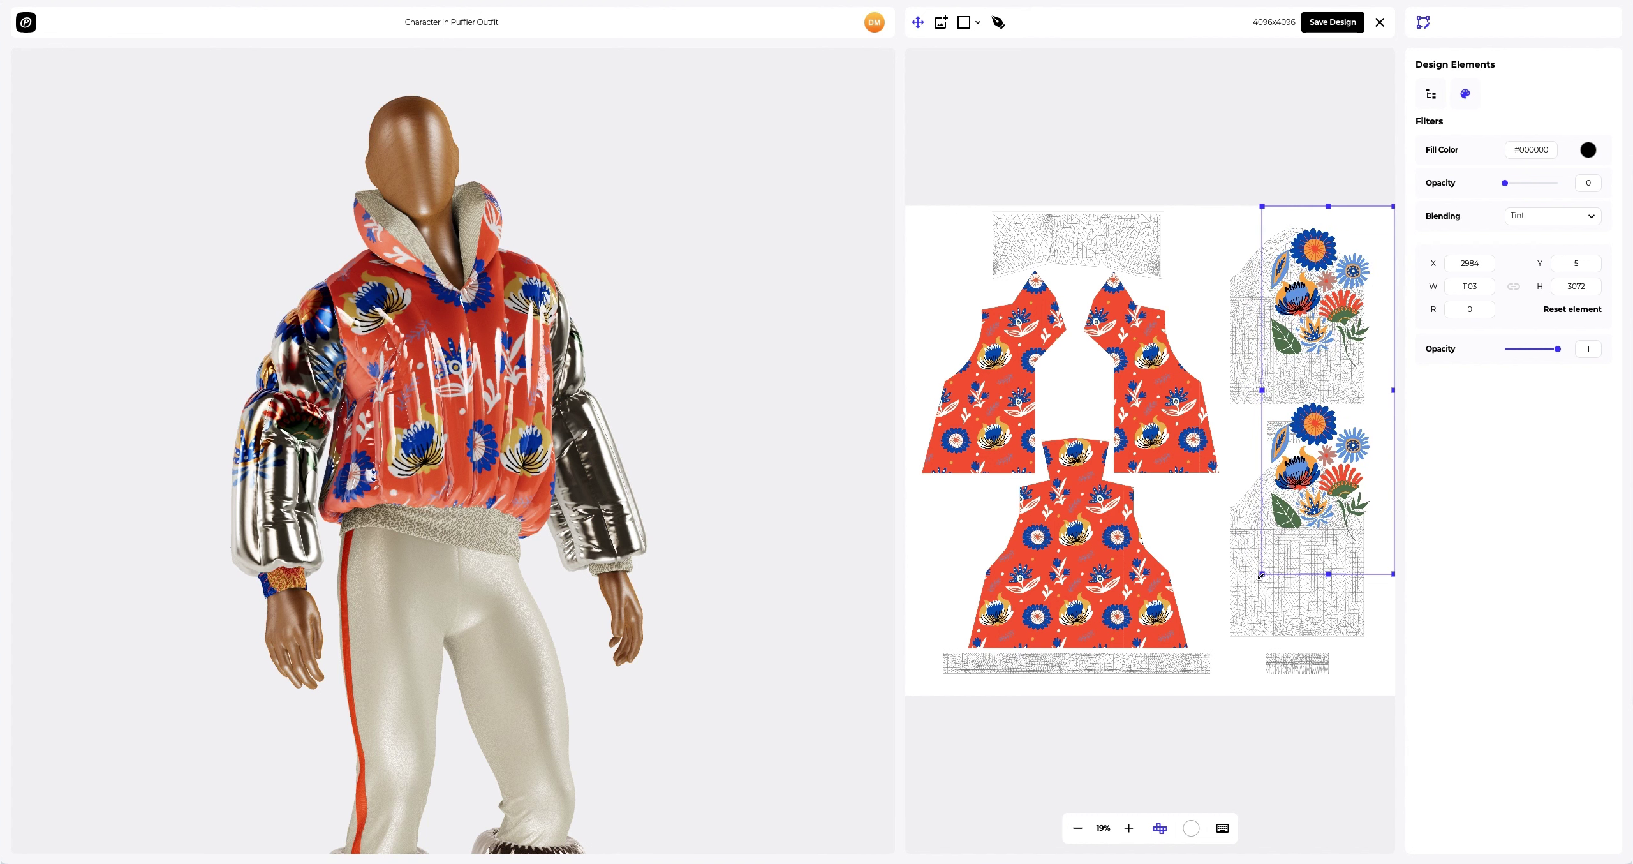
pyautogui.moveTo(1260, 573); pyautogui.dragTo(1194, 674)
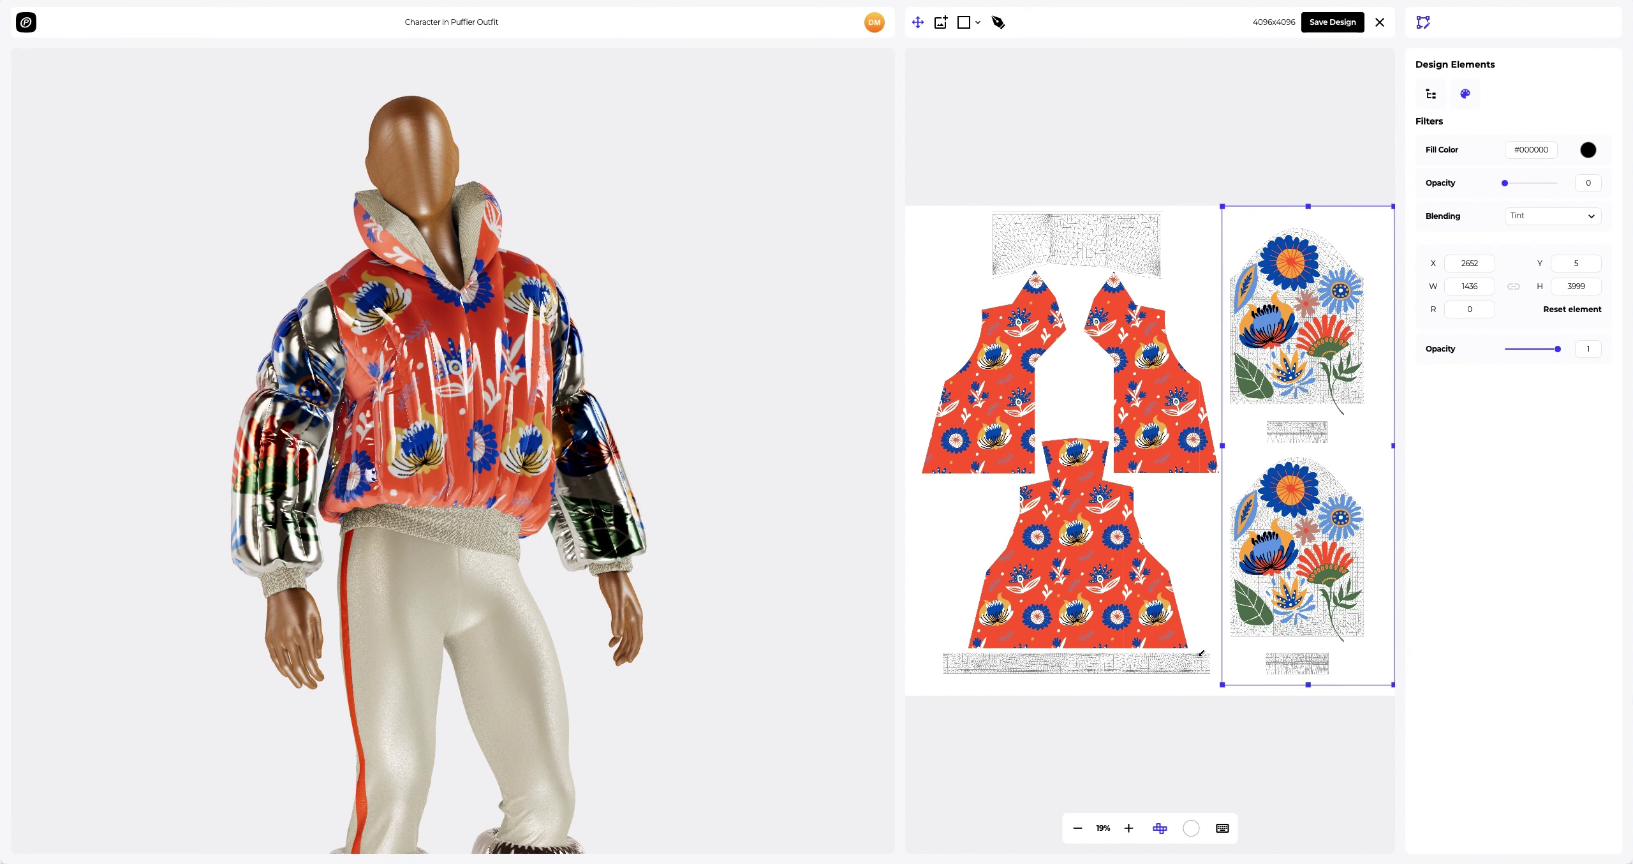
pyautogui.moveTo(1286, 491); pyautogui.dragTo(1294, 495)
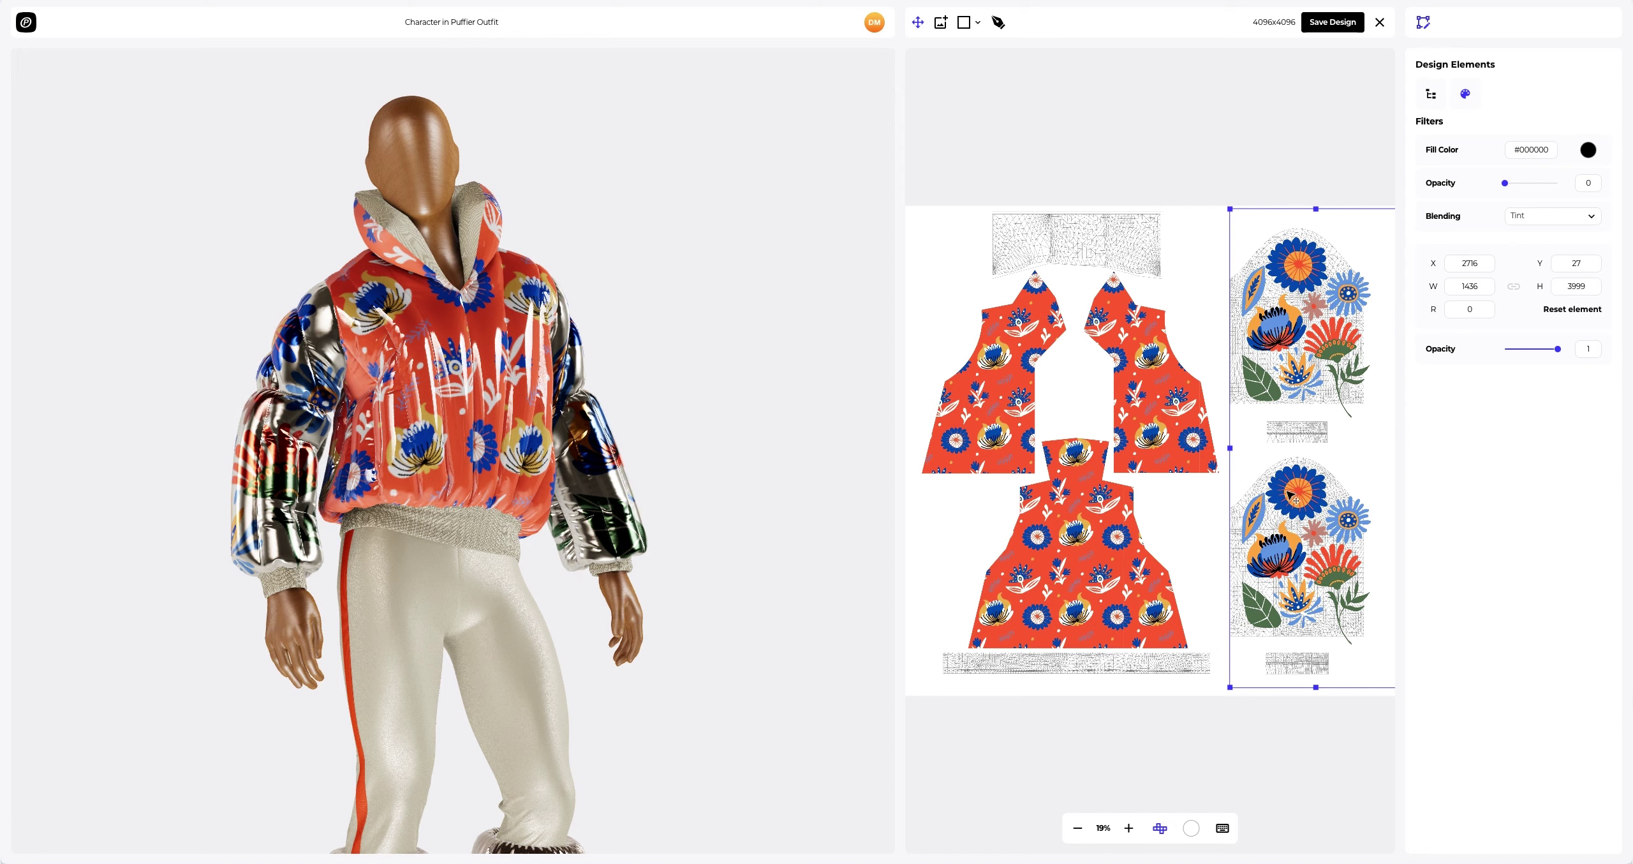
pyautogui.moveTo(378, 426); pyautogui.dragTo(940, 421)
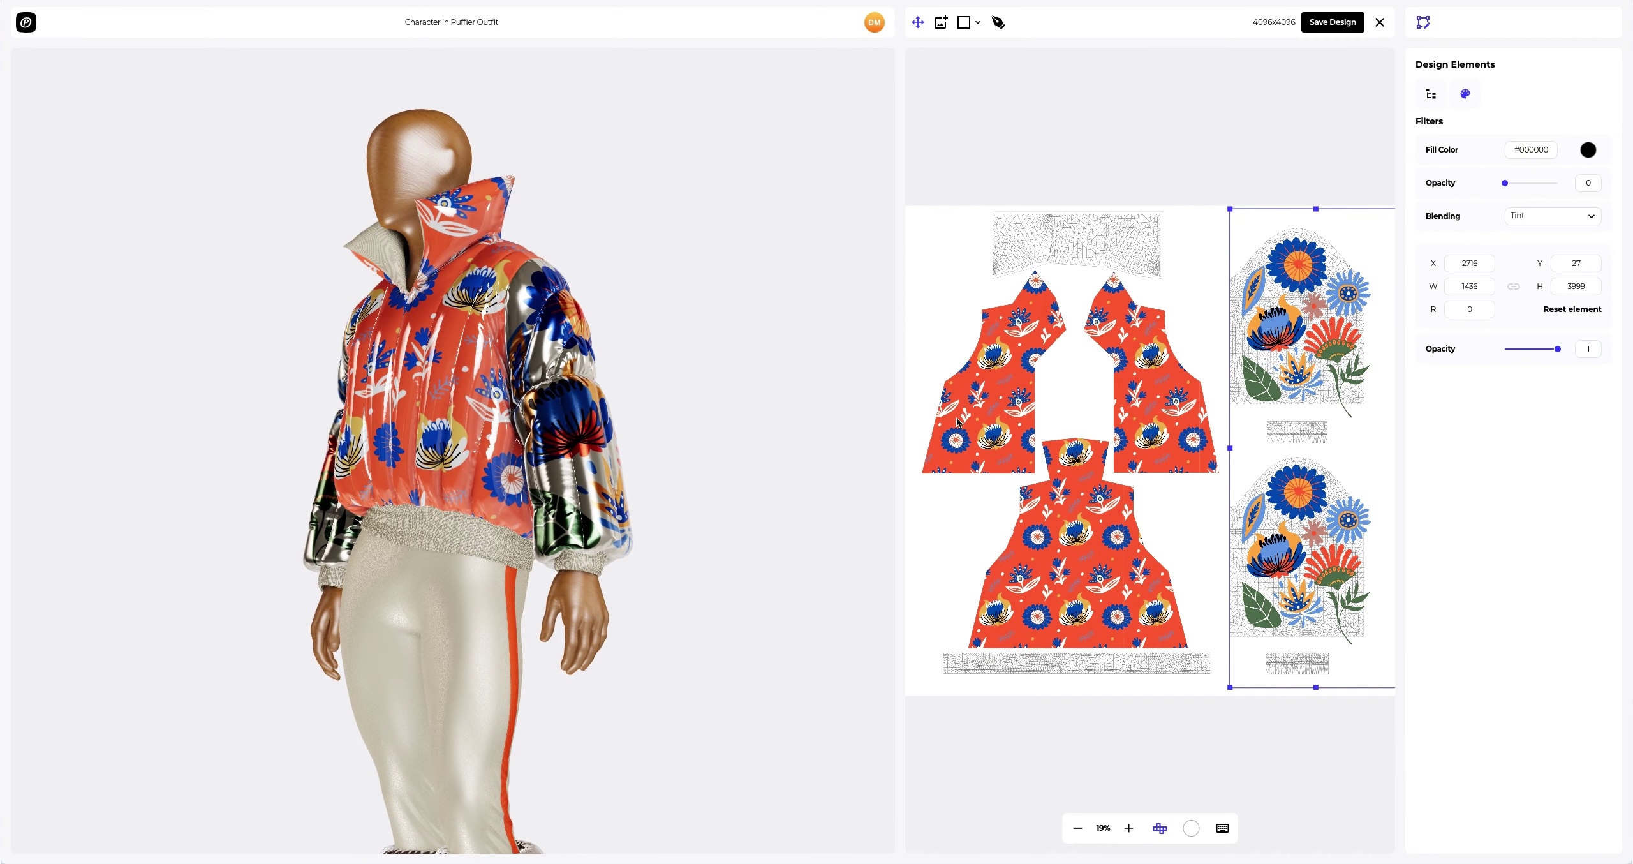
pyautogui.click(1332, 22)
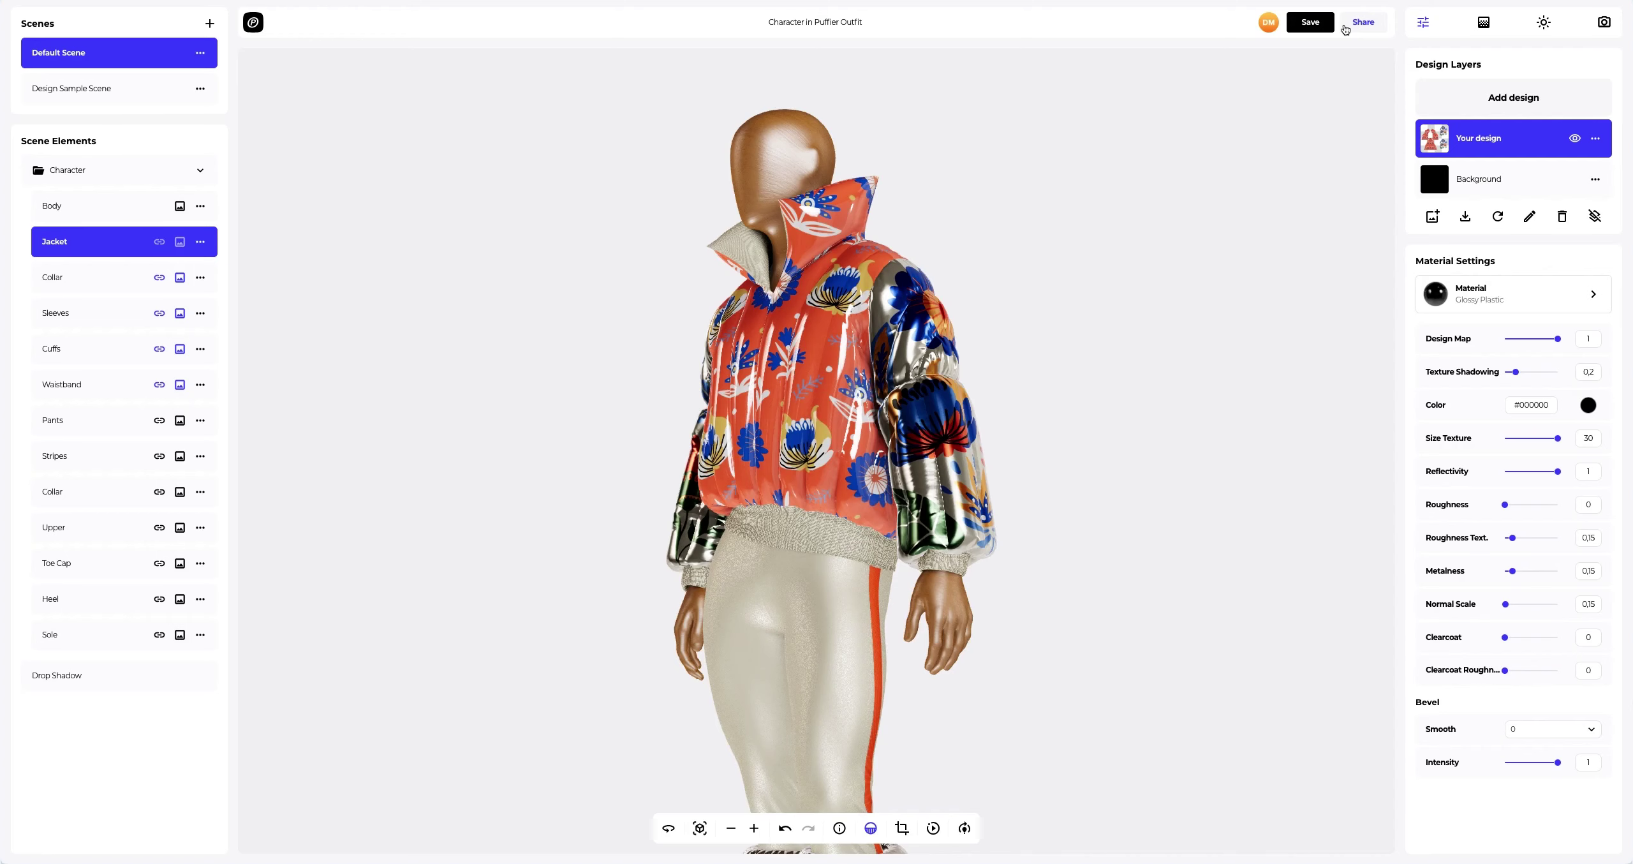
pyautogui.moveTo(805, 400); pyautogui.dragTo(967, 427)
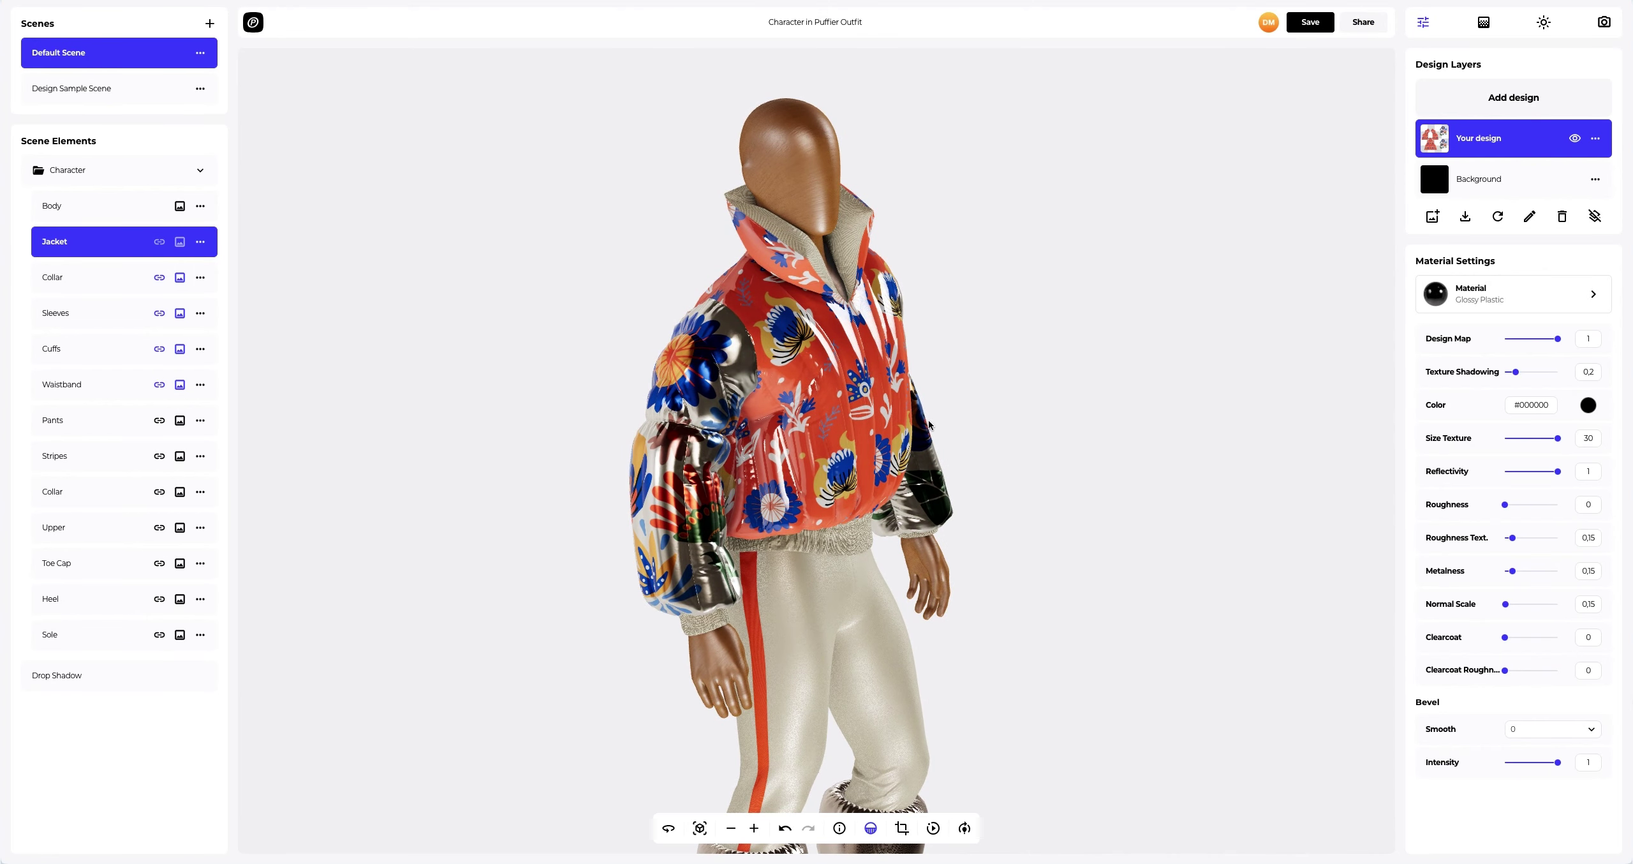
# Step: Apply the Glossy Plastic material to the Your design layer of the Sleeves
pyautogui.click(82, 315)
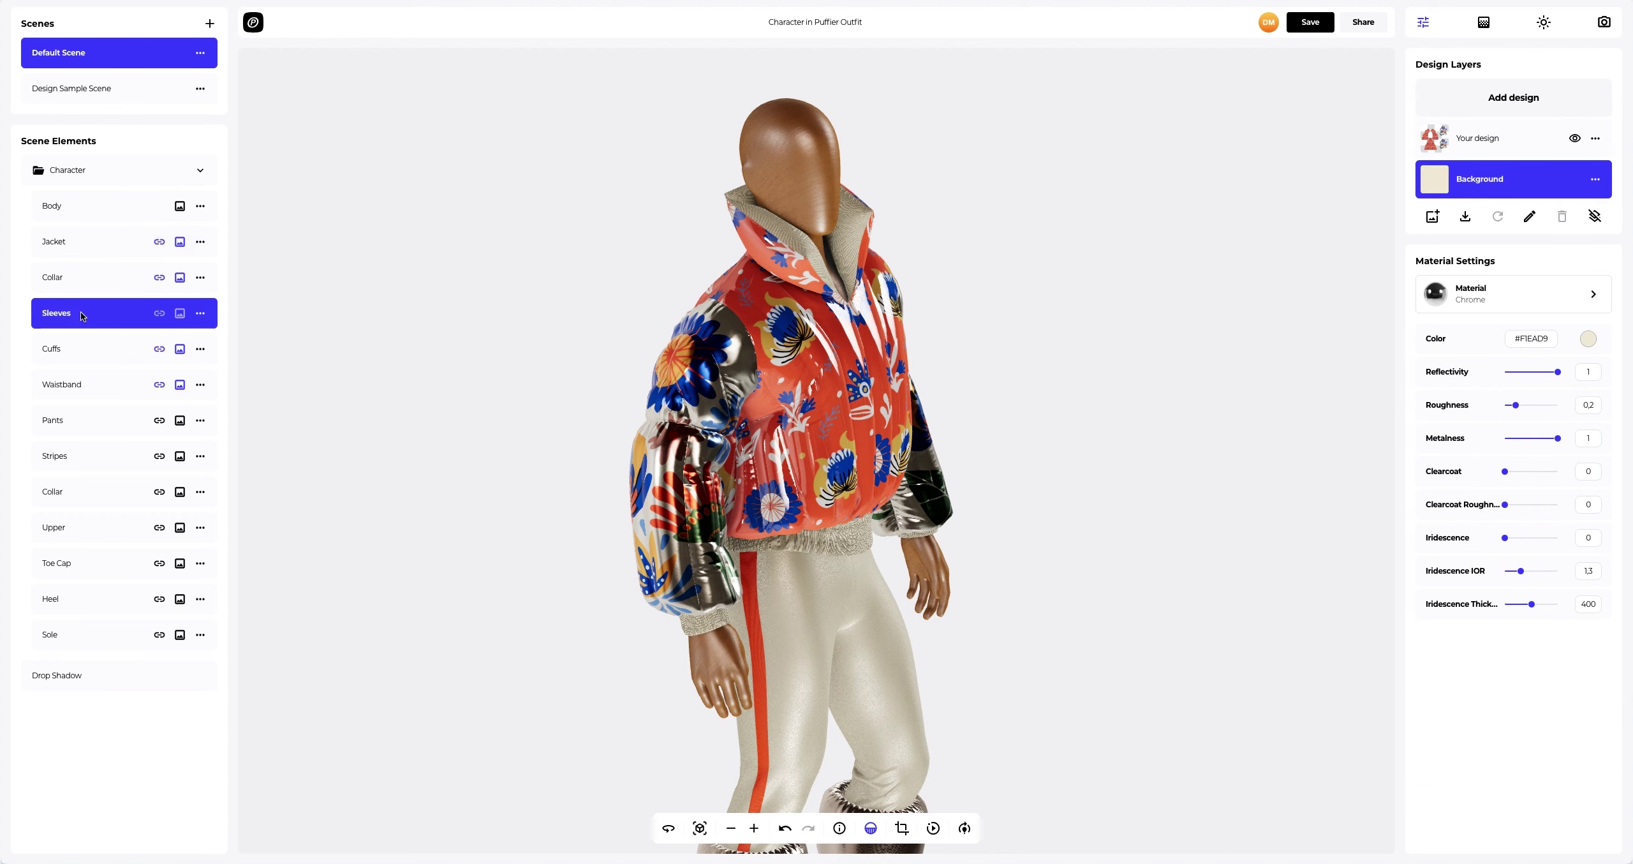
pyautogui.click(1501, 142)
pyautogui.scroll(6, 778, 393)
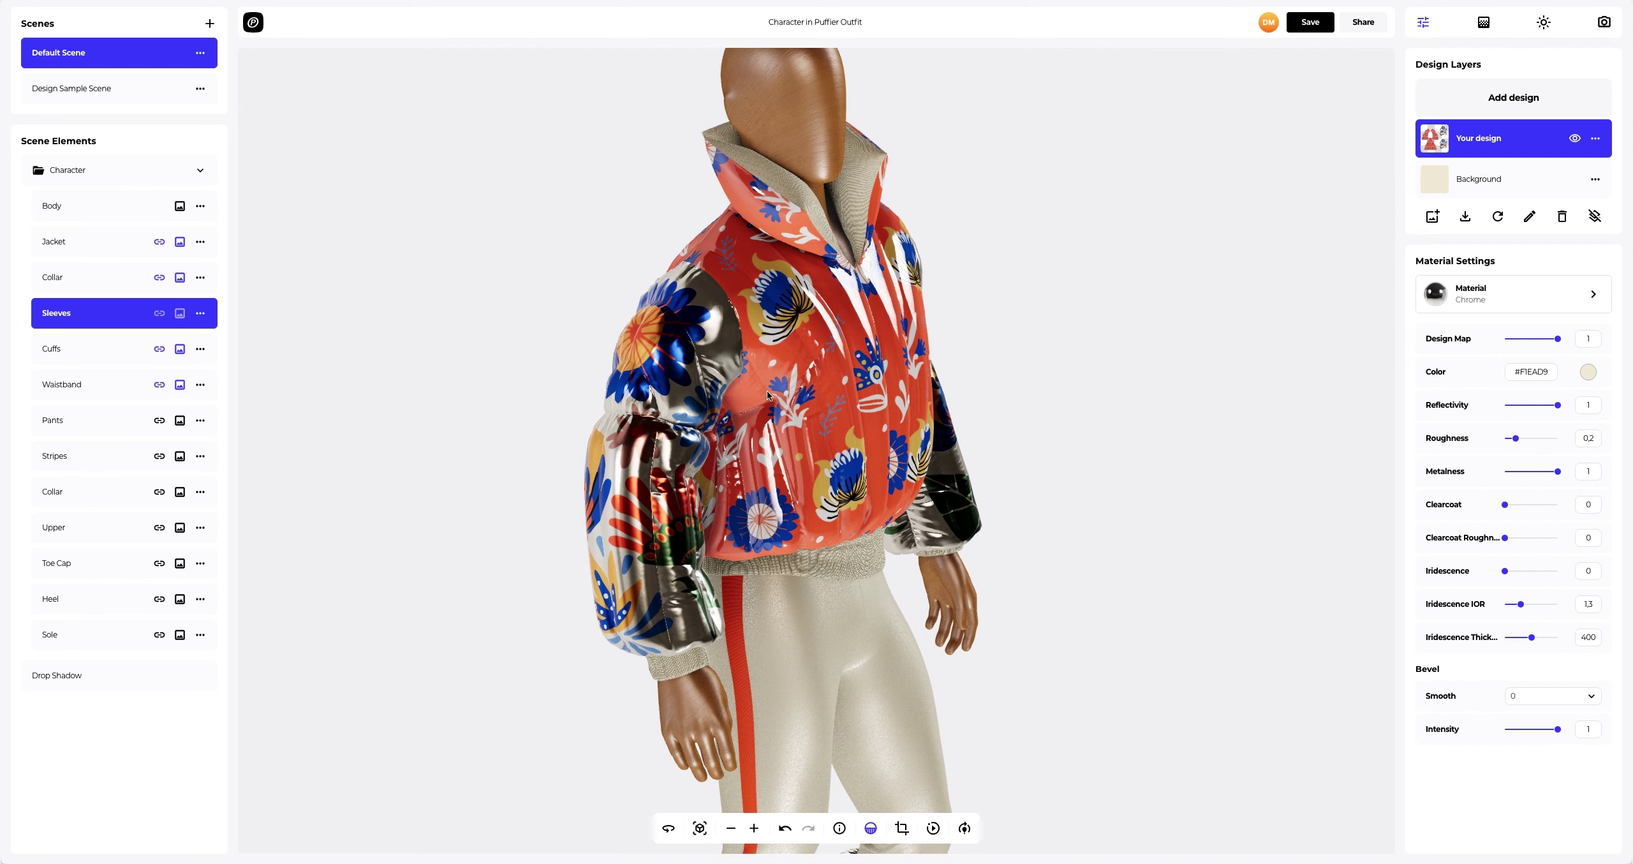
pyautogui.moveTo(676, 404); pyautogui.dragTo(828, 418)
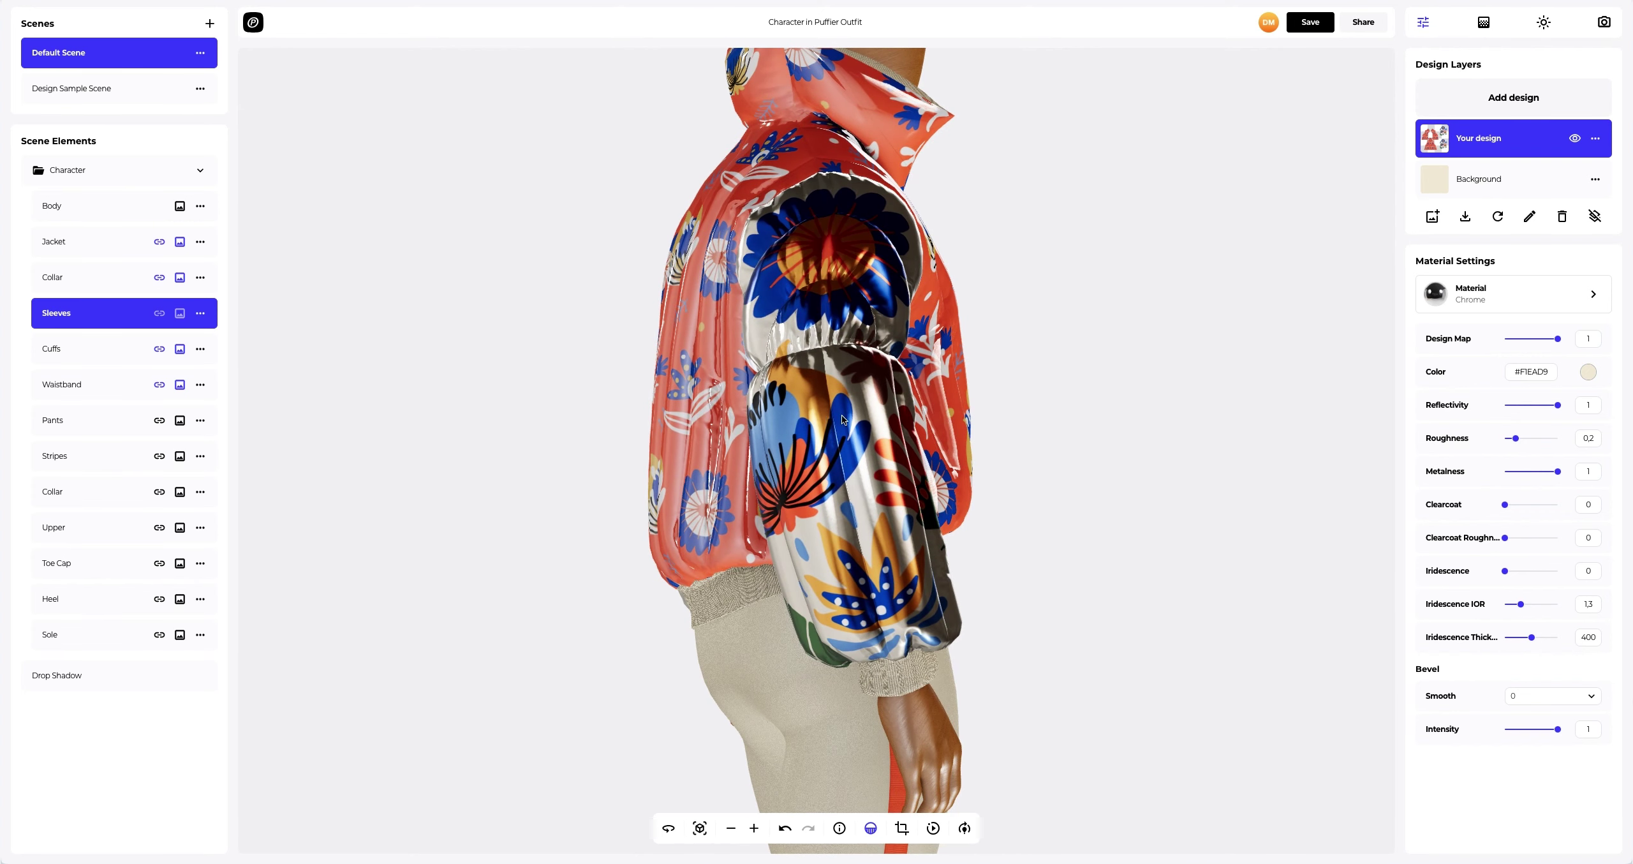
pyautogui.click(1527, 295)
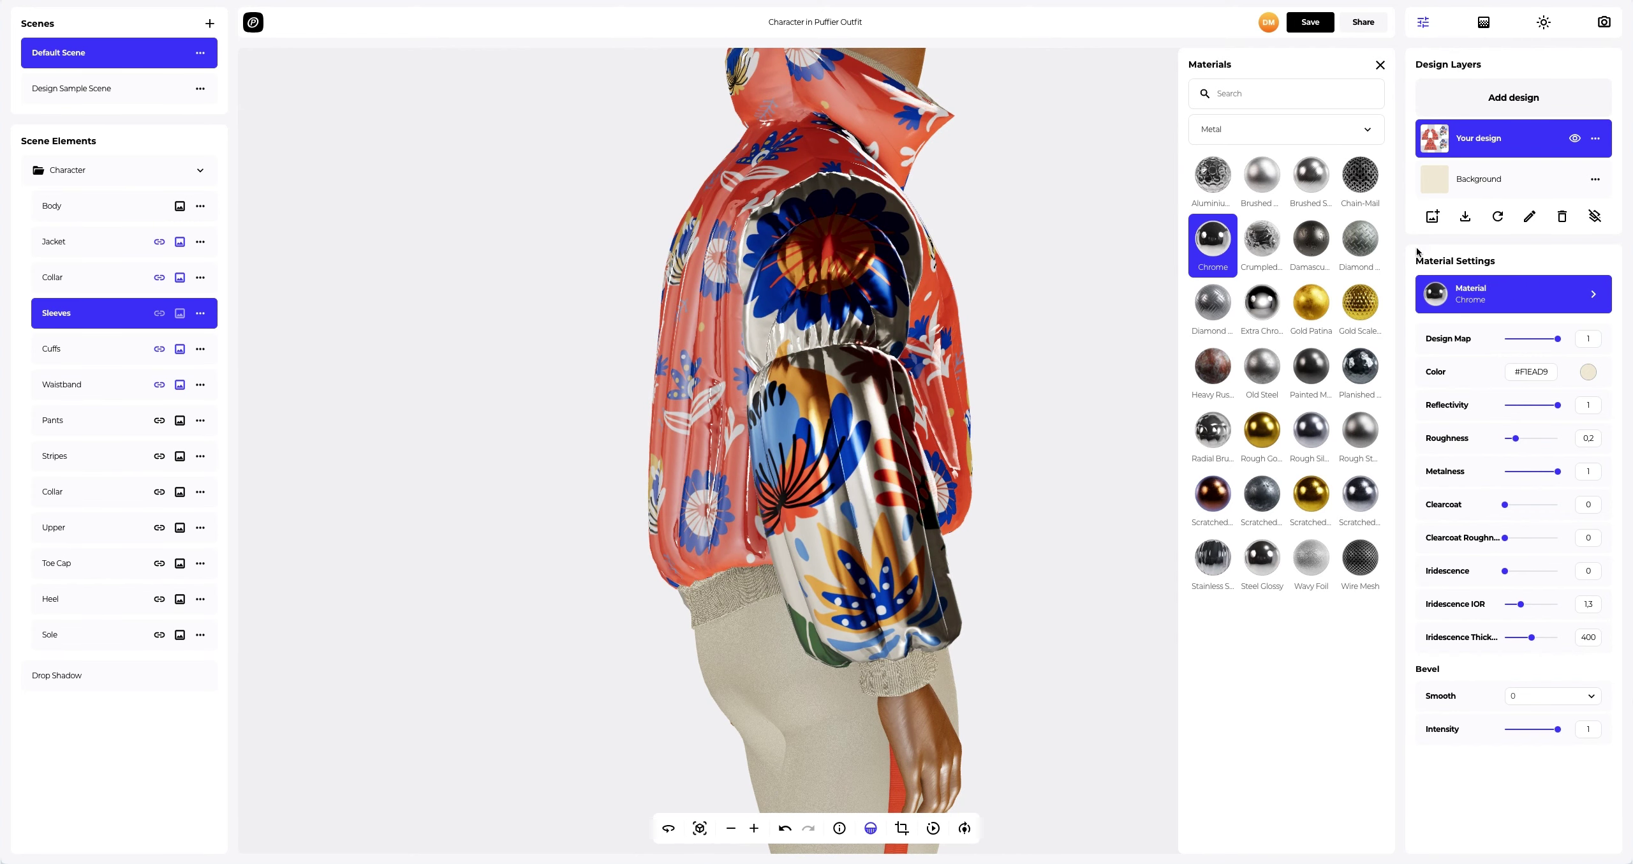
pyautogui.click(1240, 134)
pyautogui.click(1212, 287)
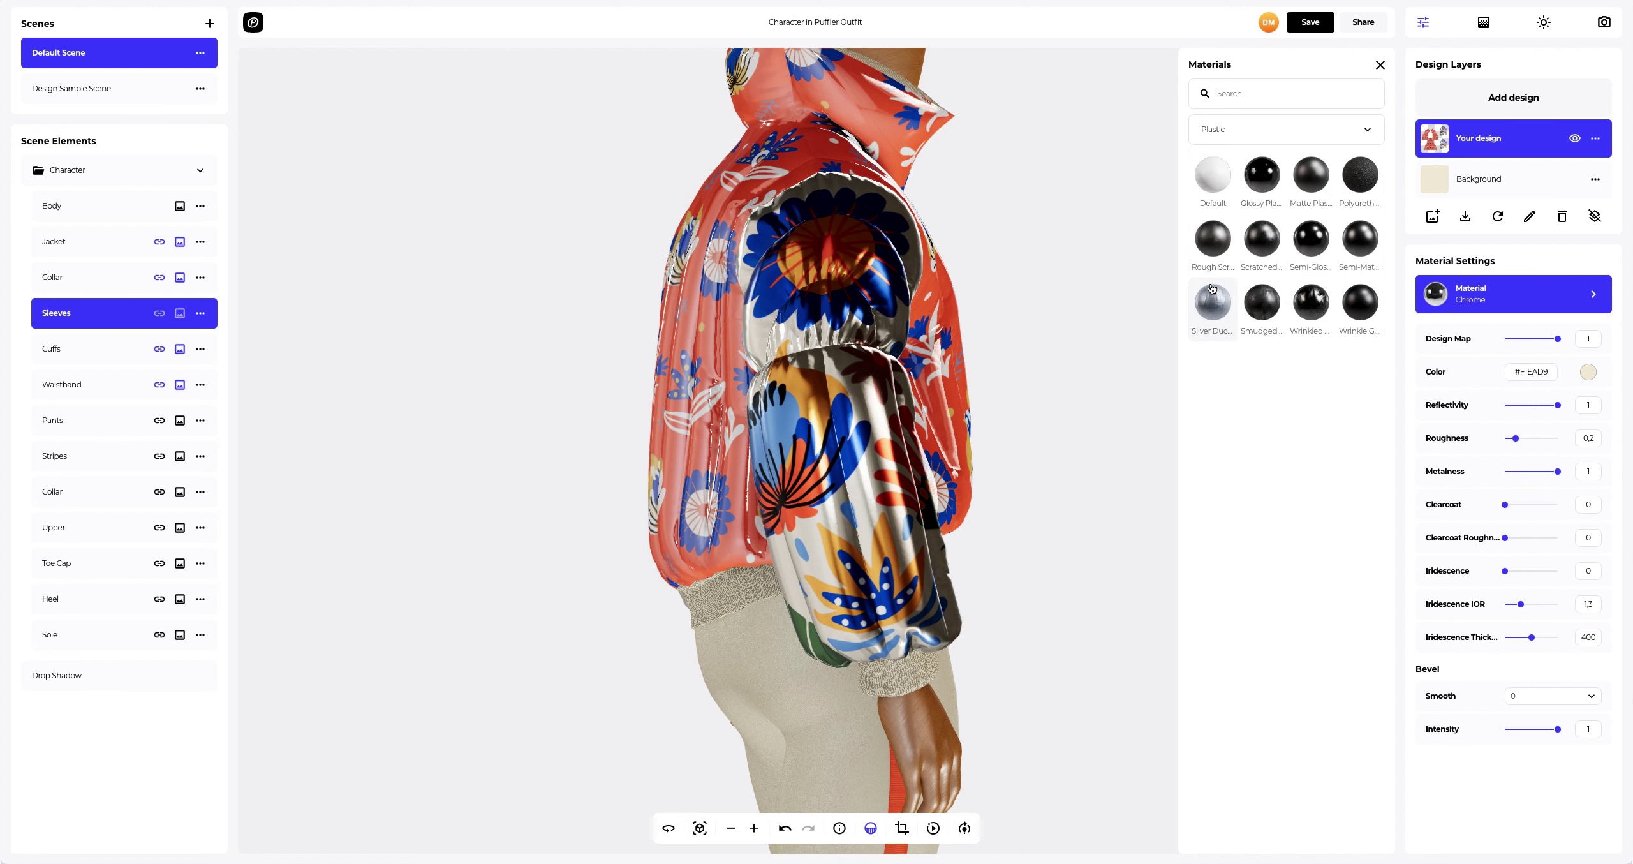
pyautogui.click(1258, 184)
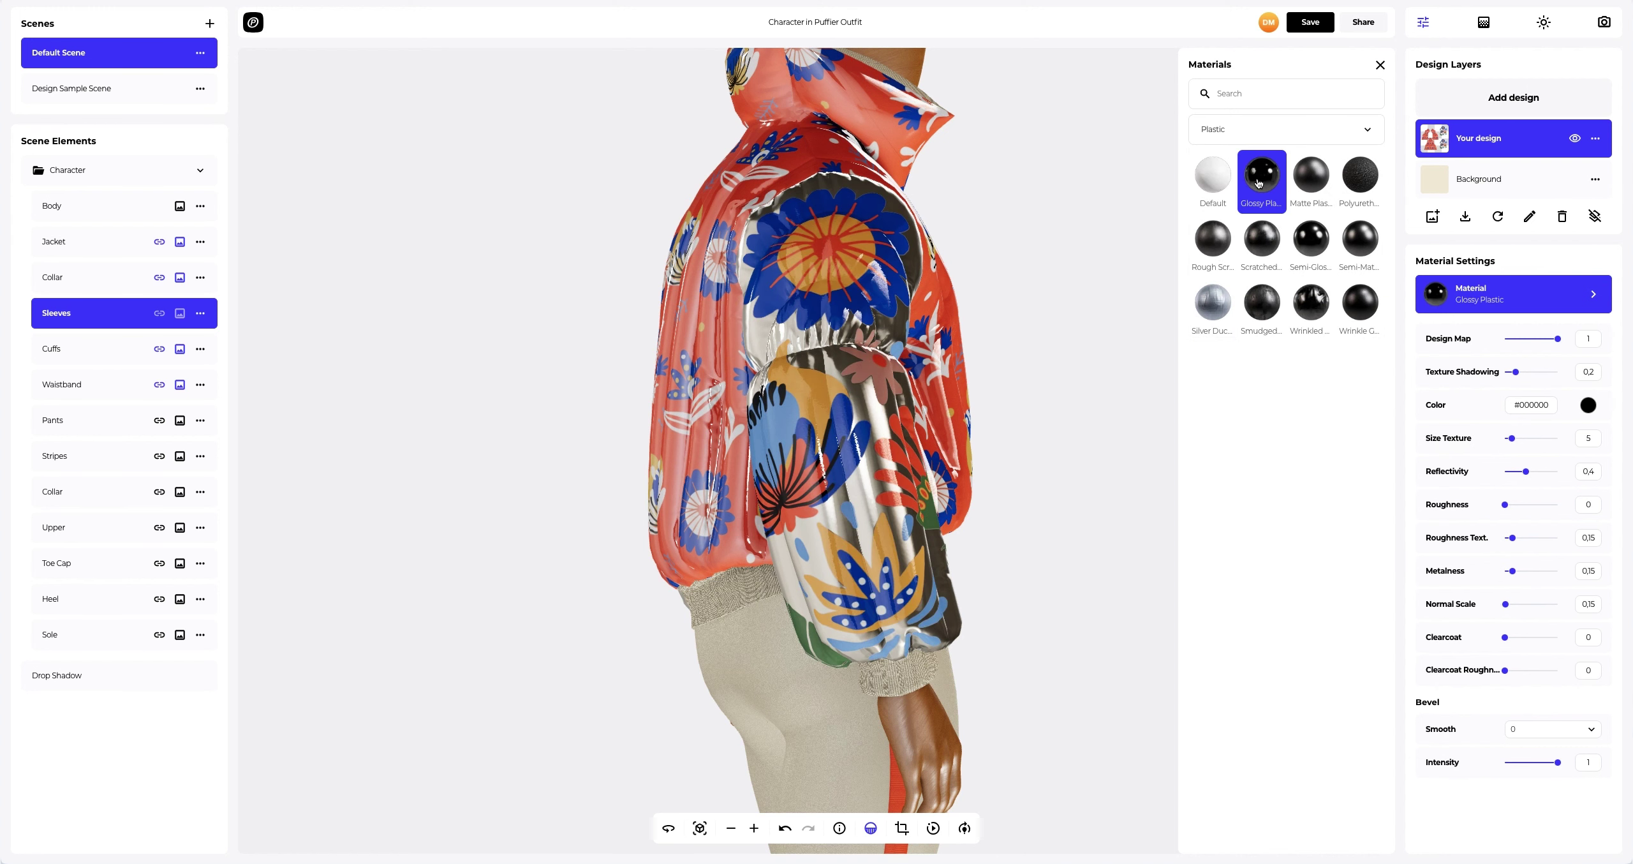
pyautogui.click(1380, 66)
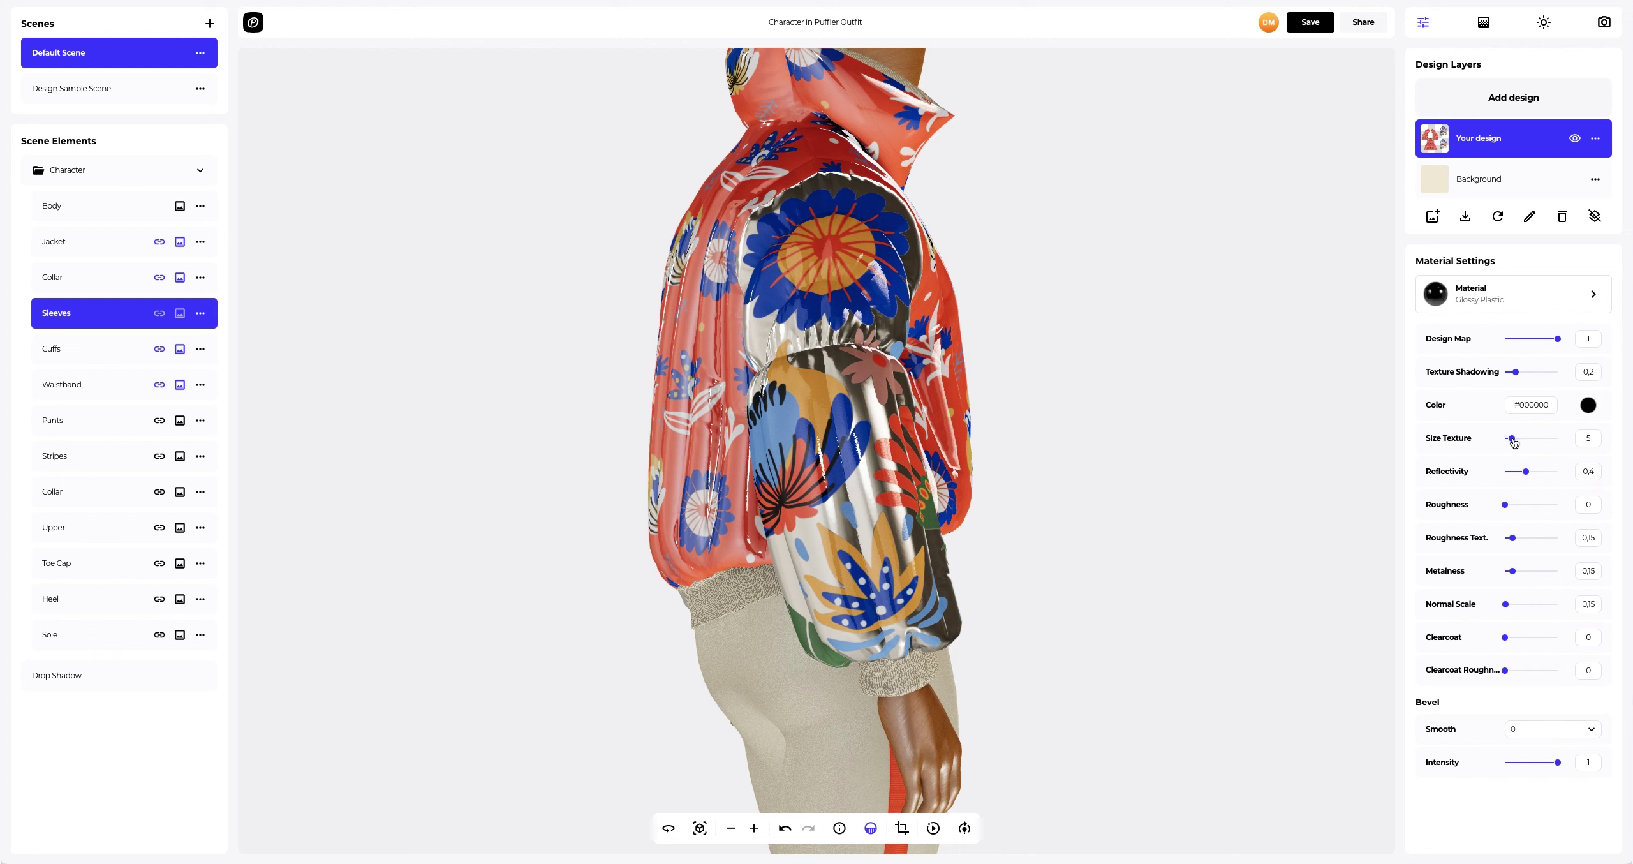
# Step: Set the sleeve design's texture size to 30, reflectivity to 1 and roughness to 0.2, and reset the camera view
pyautogui.moveTo(1511, 439); pyautogui.dragTo(1517, 505)
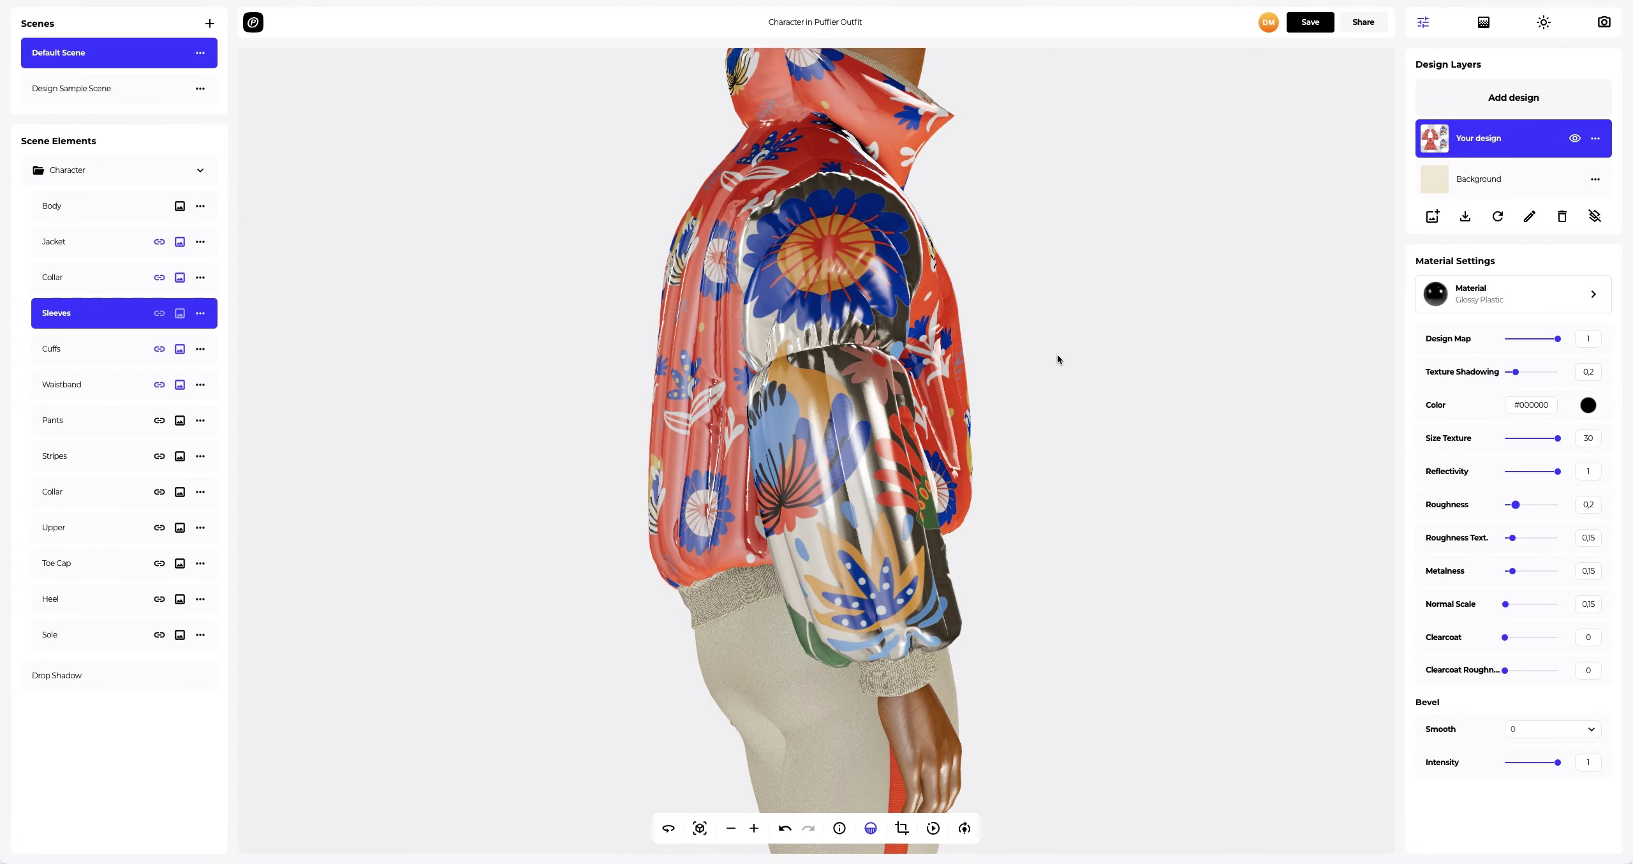
pyautogui.moveTo(1056, 355); pyautogui.dragTo(534, 366)
pyautogui.click(699, 828)
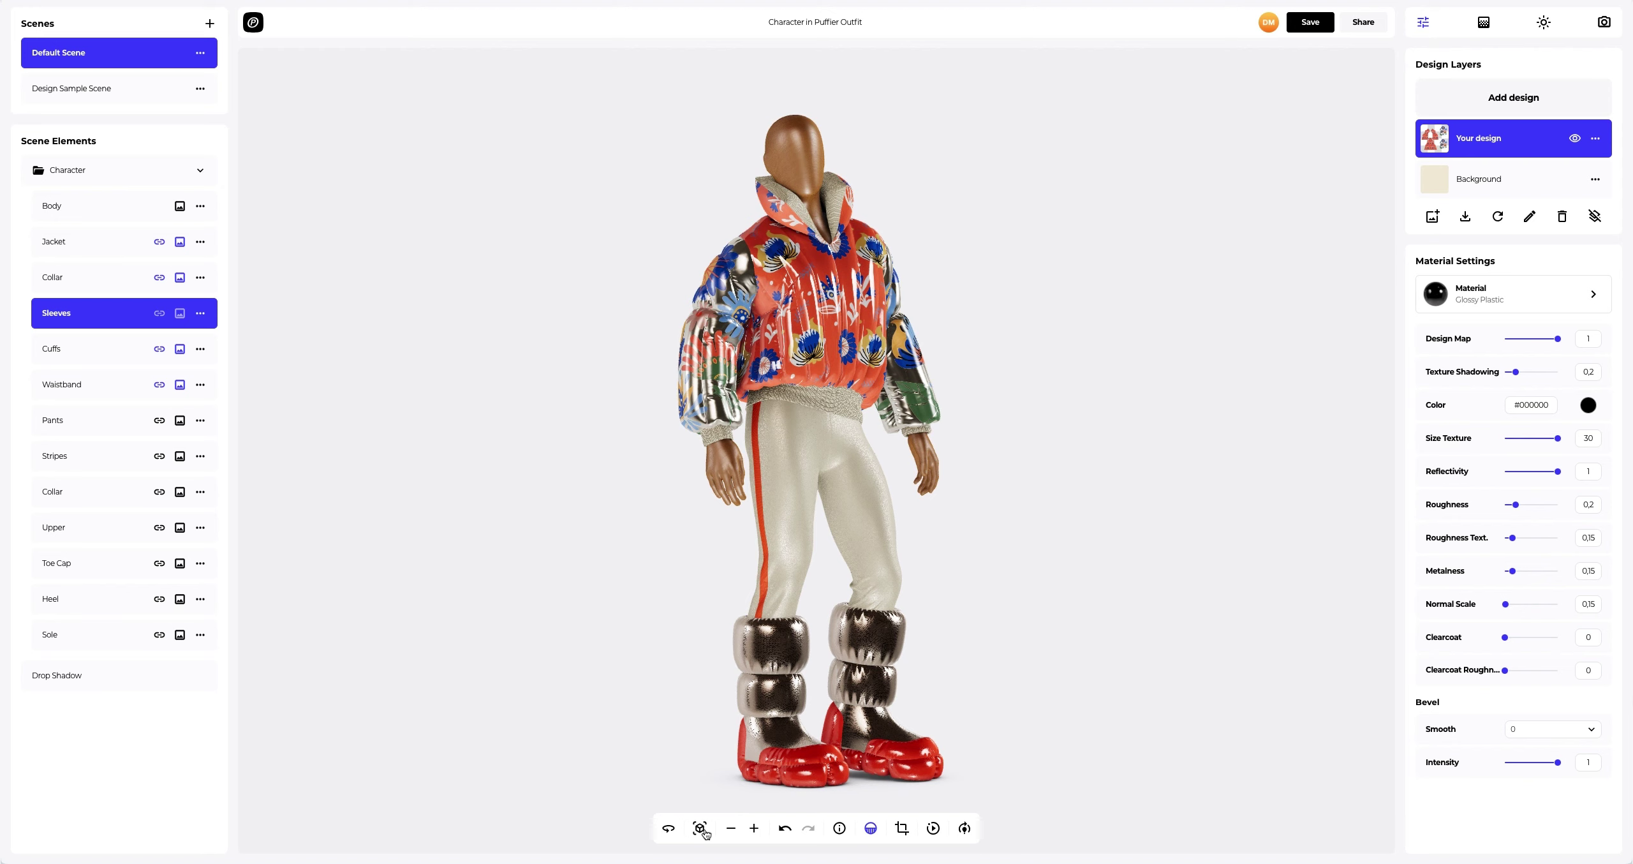
# Step: Try solid background colours from the swatches, finishing with the red #FF3D01
pyautogui.click(1482, 25)
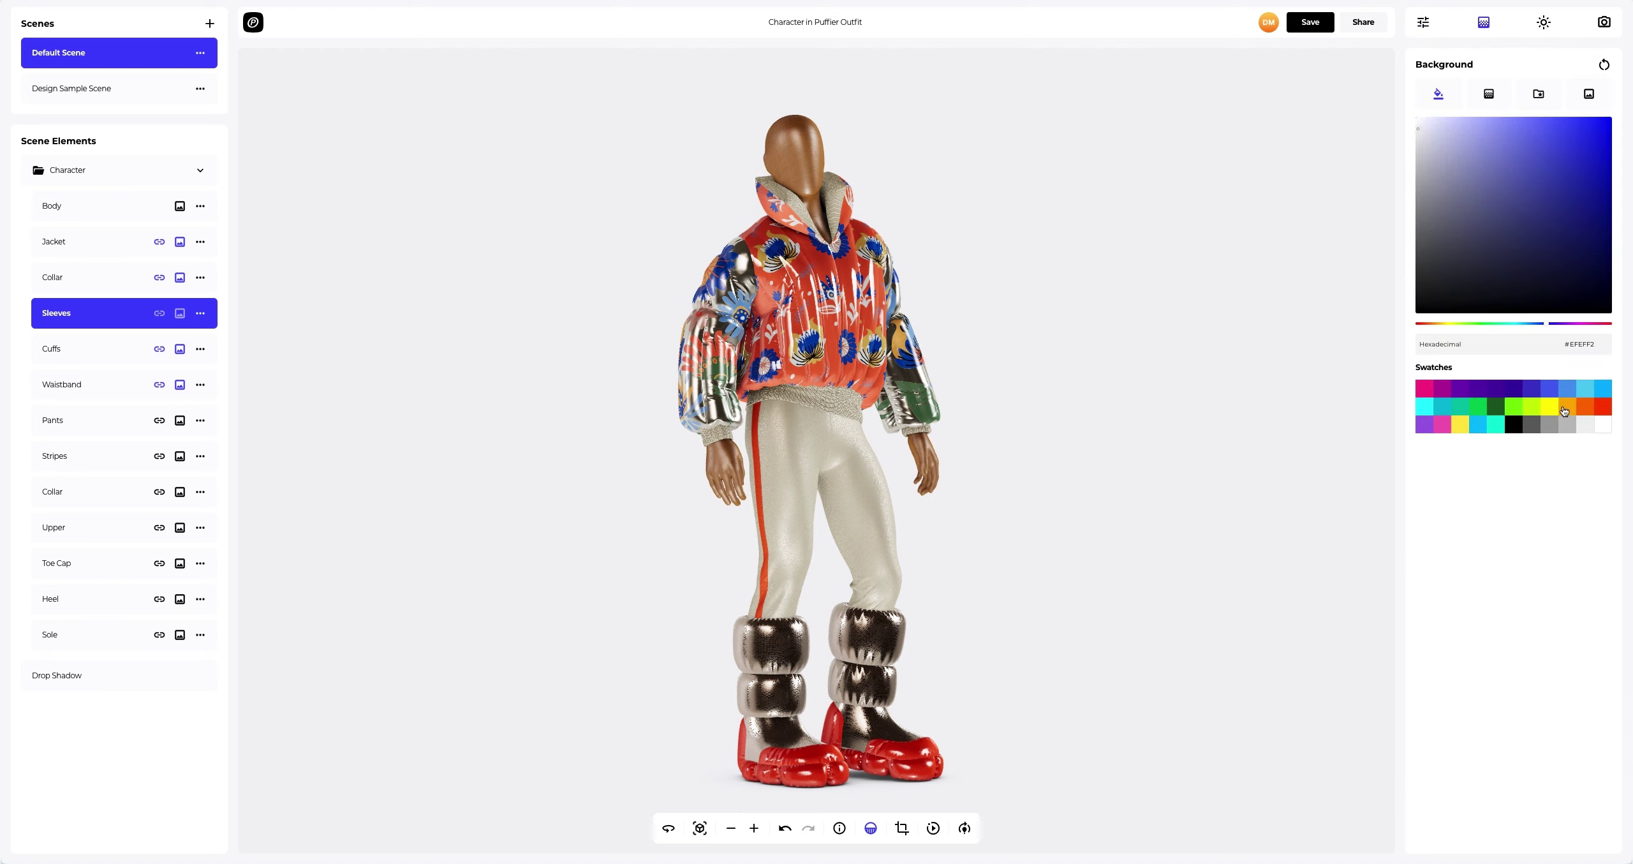
pyautogui.click(1564, 409)
pyautogui.moveTo(1553, 218); pyautogui.dragTo(1518, 221)
pyautogui.click(1585, 408)
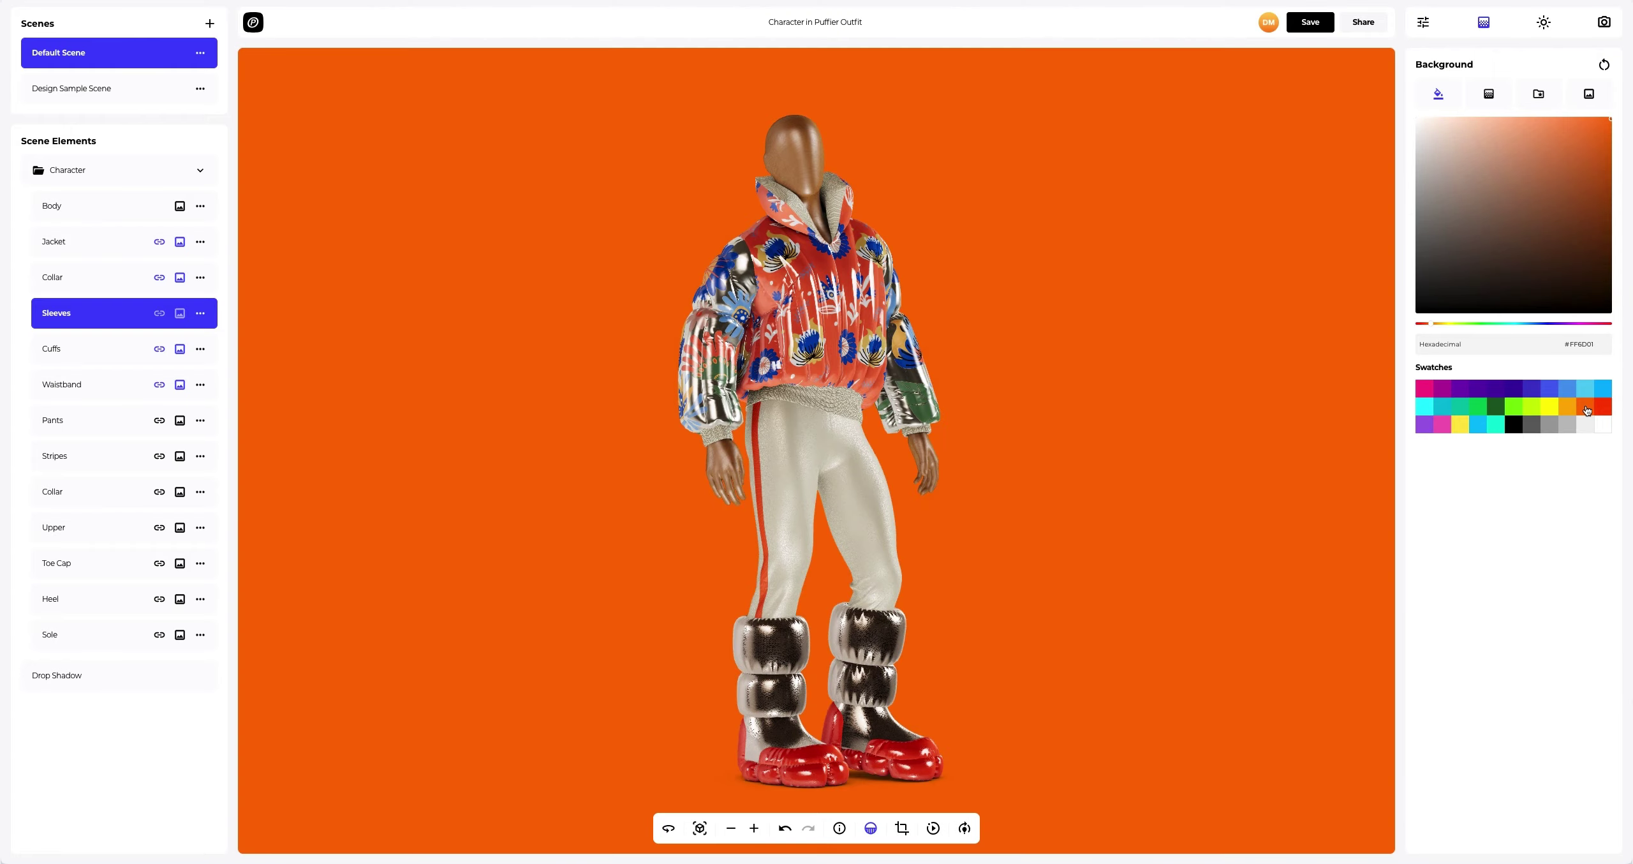
pyautogui.click(1603, 408)
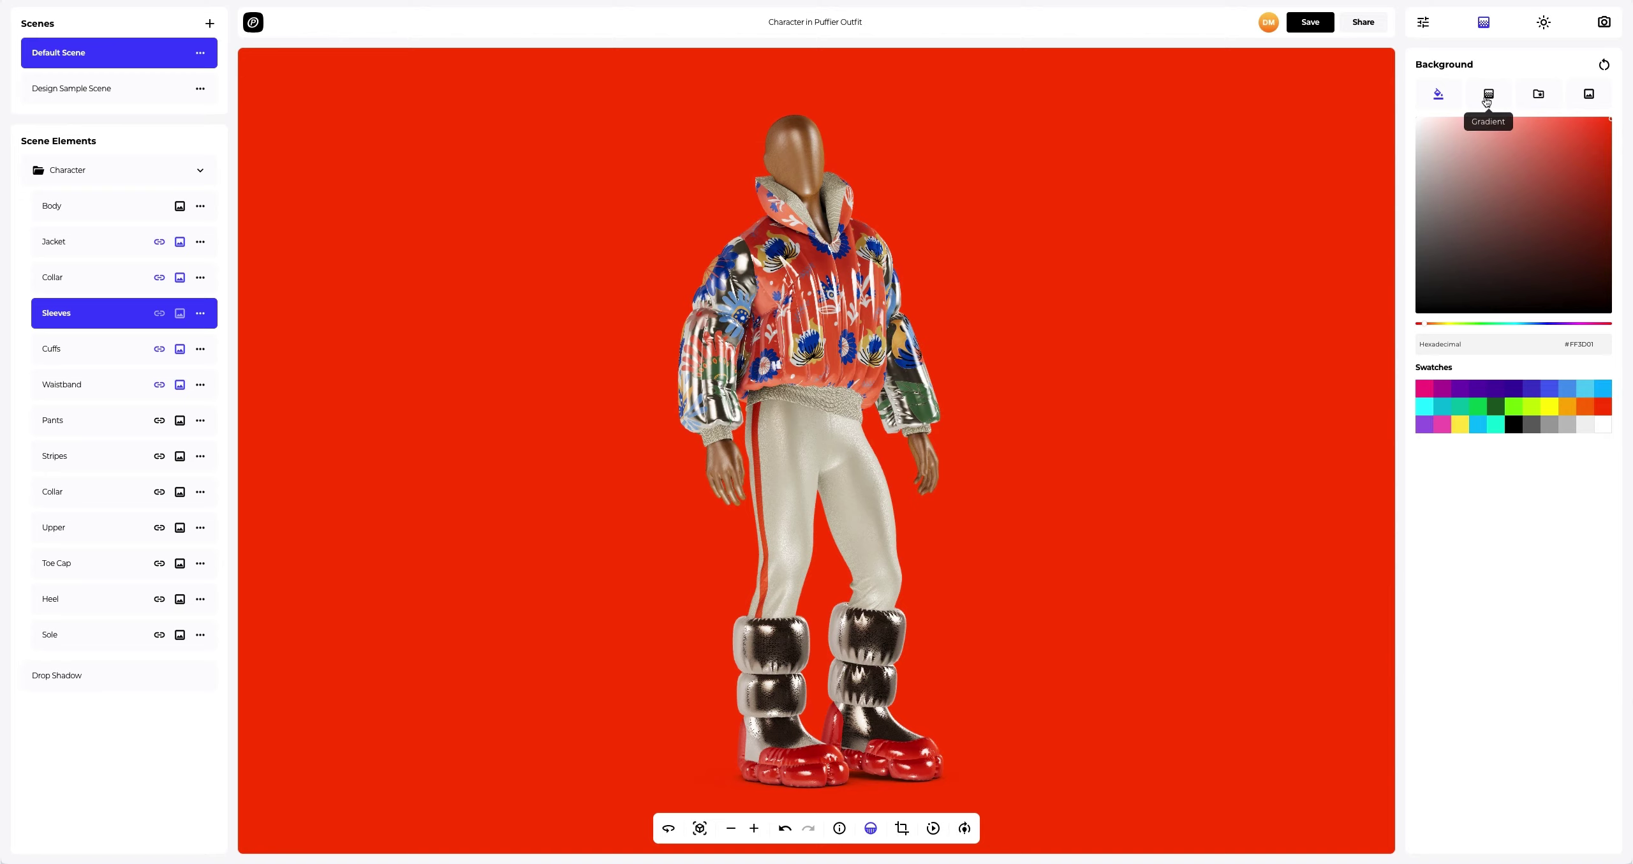
# Step: Set the background to a radial gradient with Color A #FFAB01 and Color B #FF0101
pyautogui.click(1489, 94)
pyautogui.click(1587, 166)
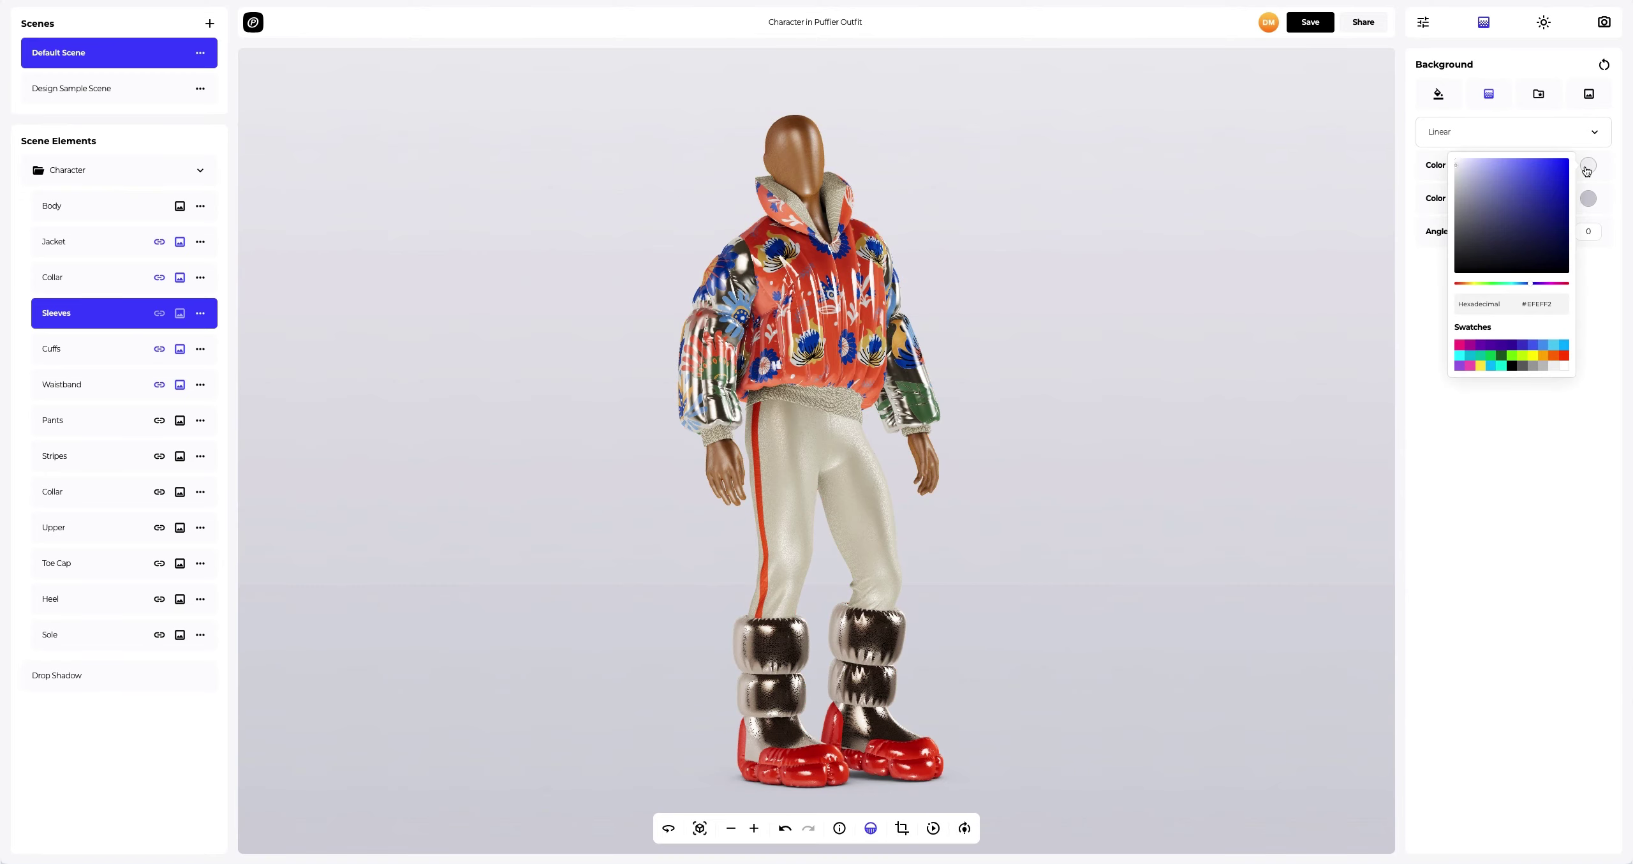
pyautogui.click(1546, 356)
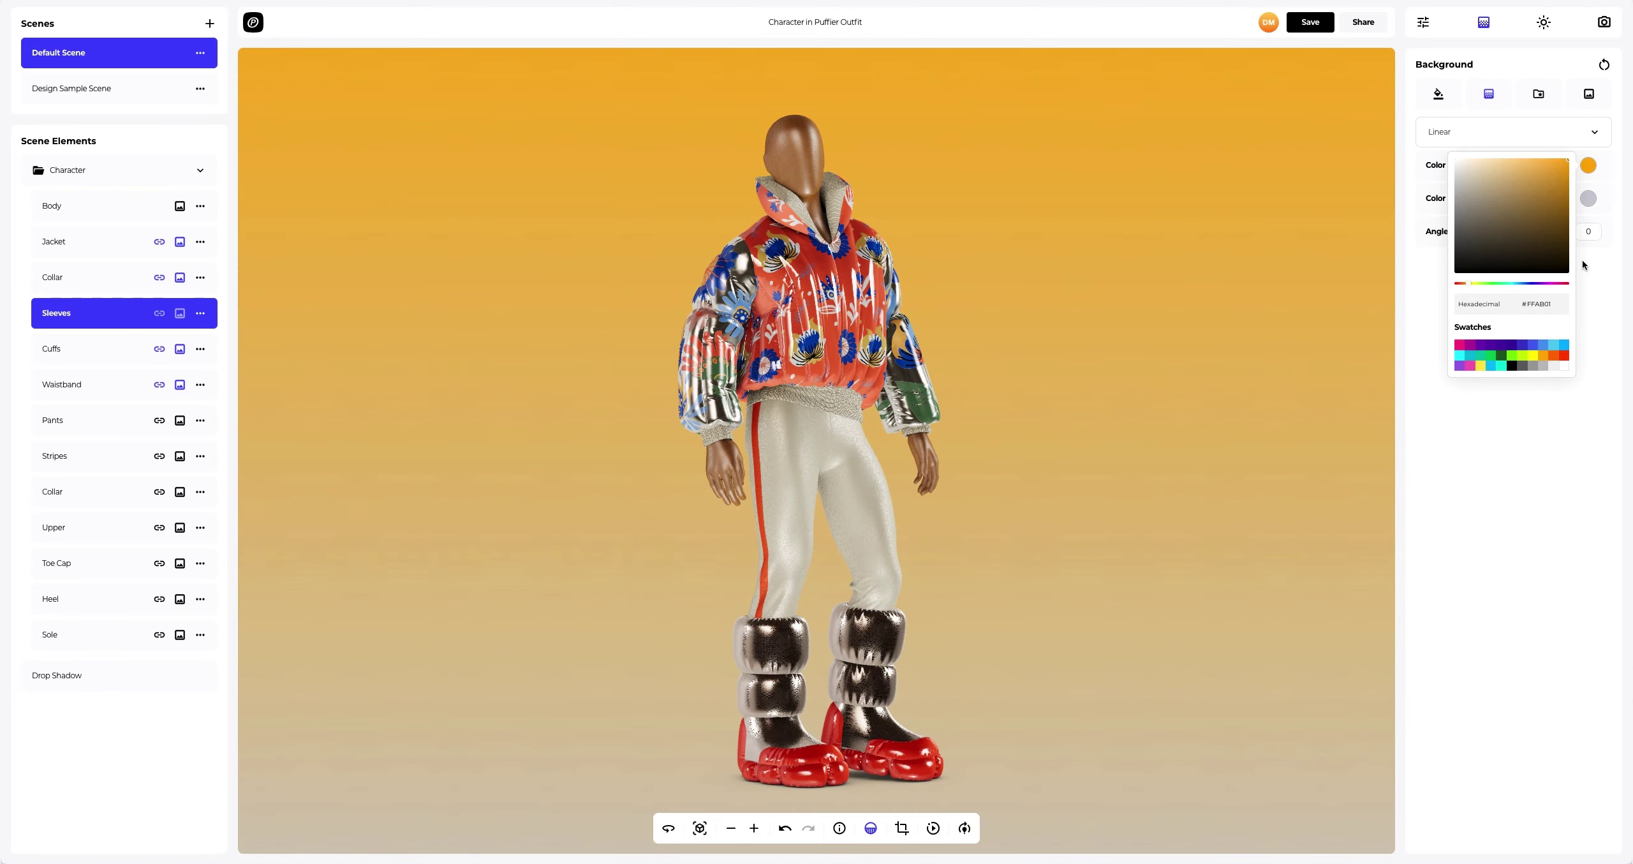
pyautogui.click(1589, 199)
pyautogui.click(1564, 389)
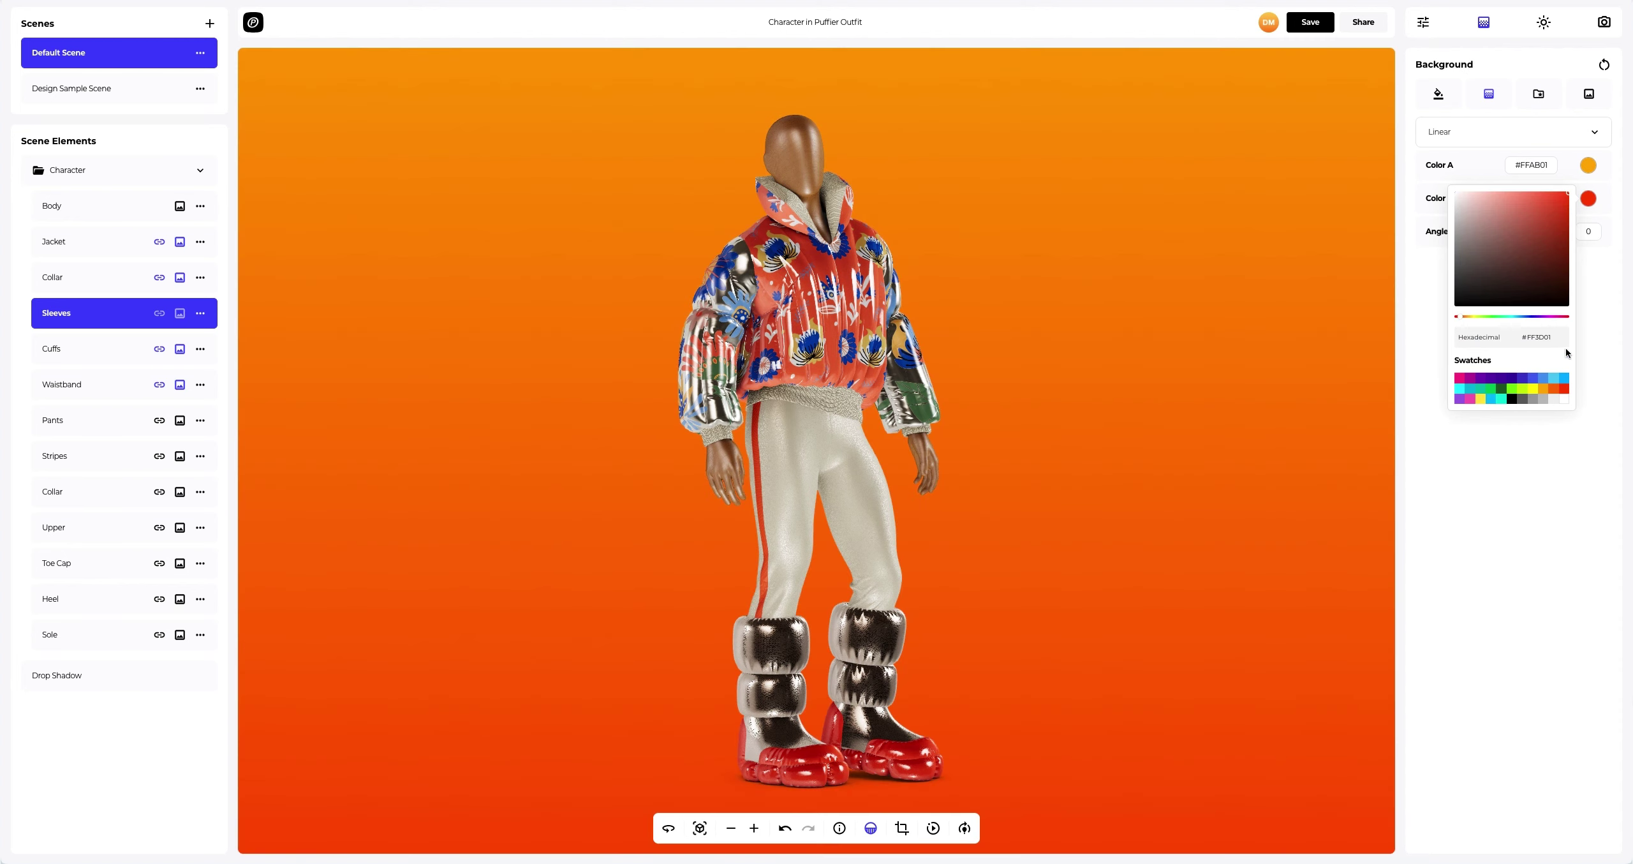
pyautogui.click(1455, 317)
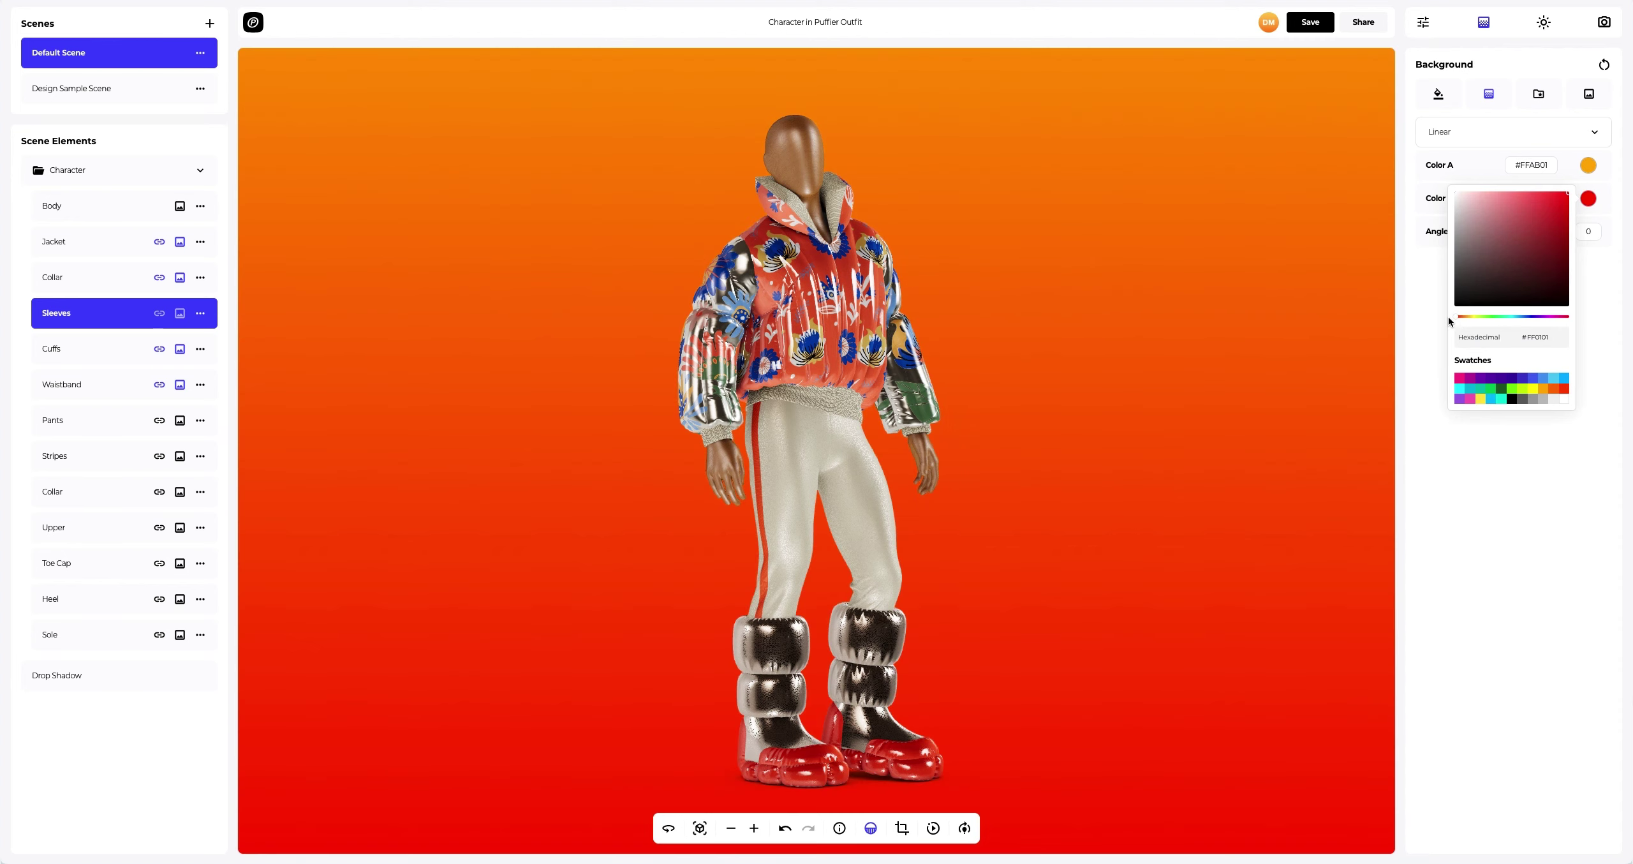
pyautogui.click(1427, 321)
pyautogui.click(1461, 135)
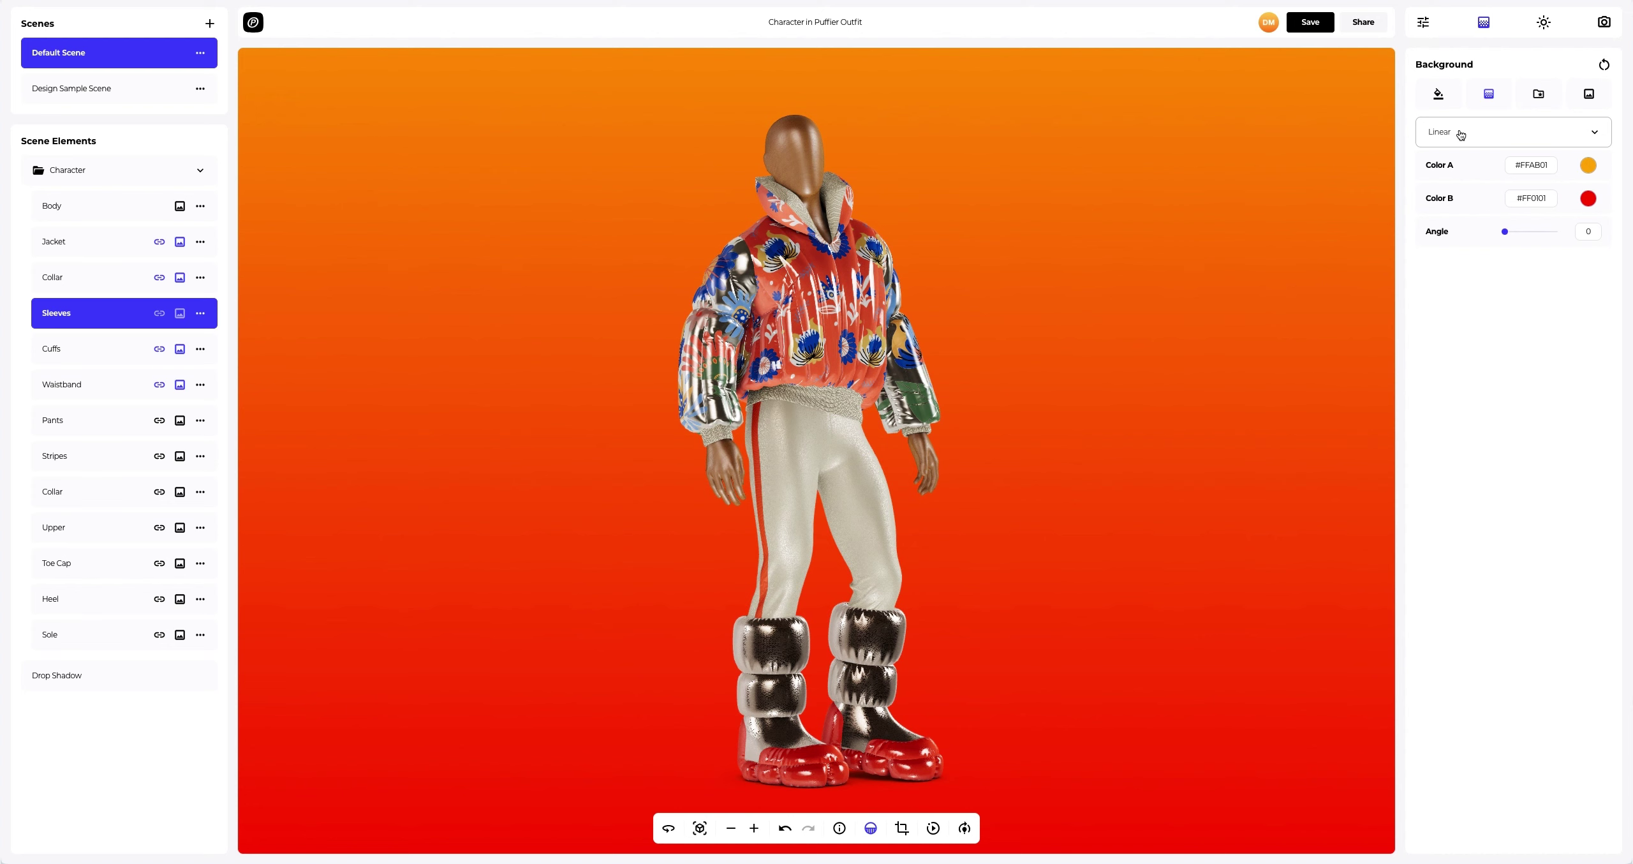
pyautogui.click(1446, 171)
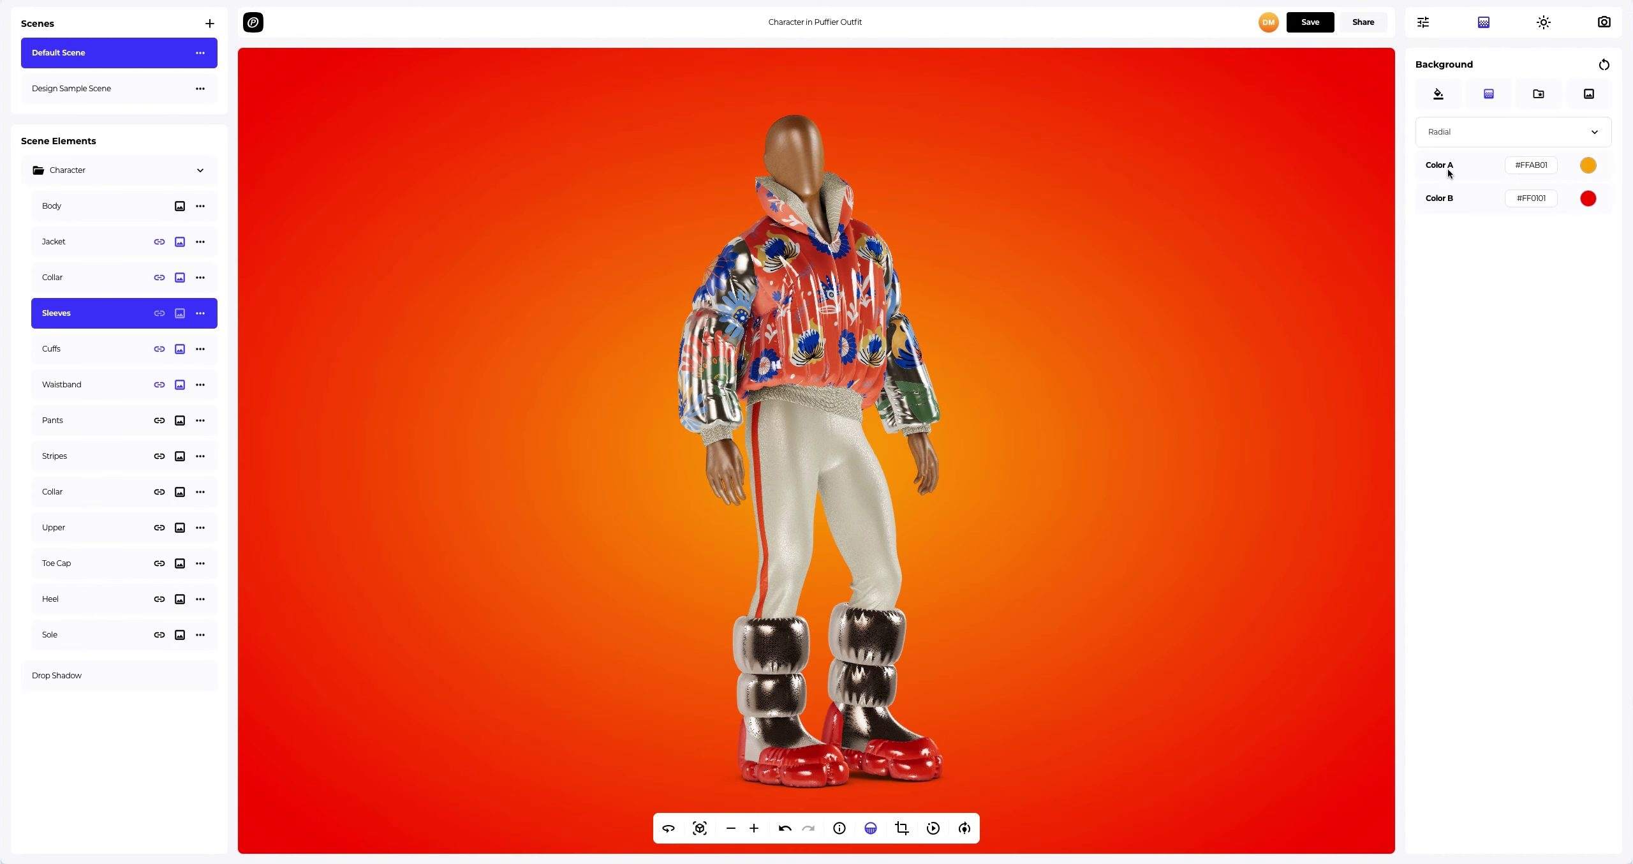
# Step: Try several preset background images, finishing with the light grey studio backdrop
pyautogui.click(1538, 94)
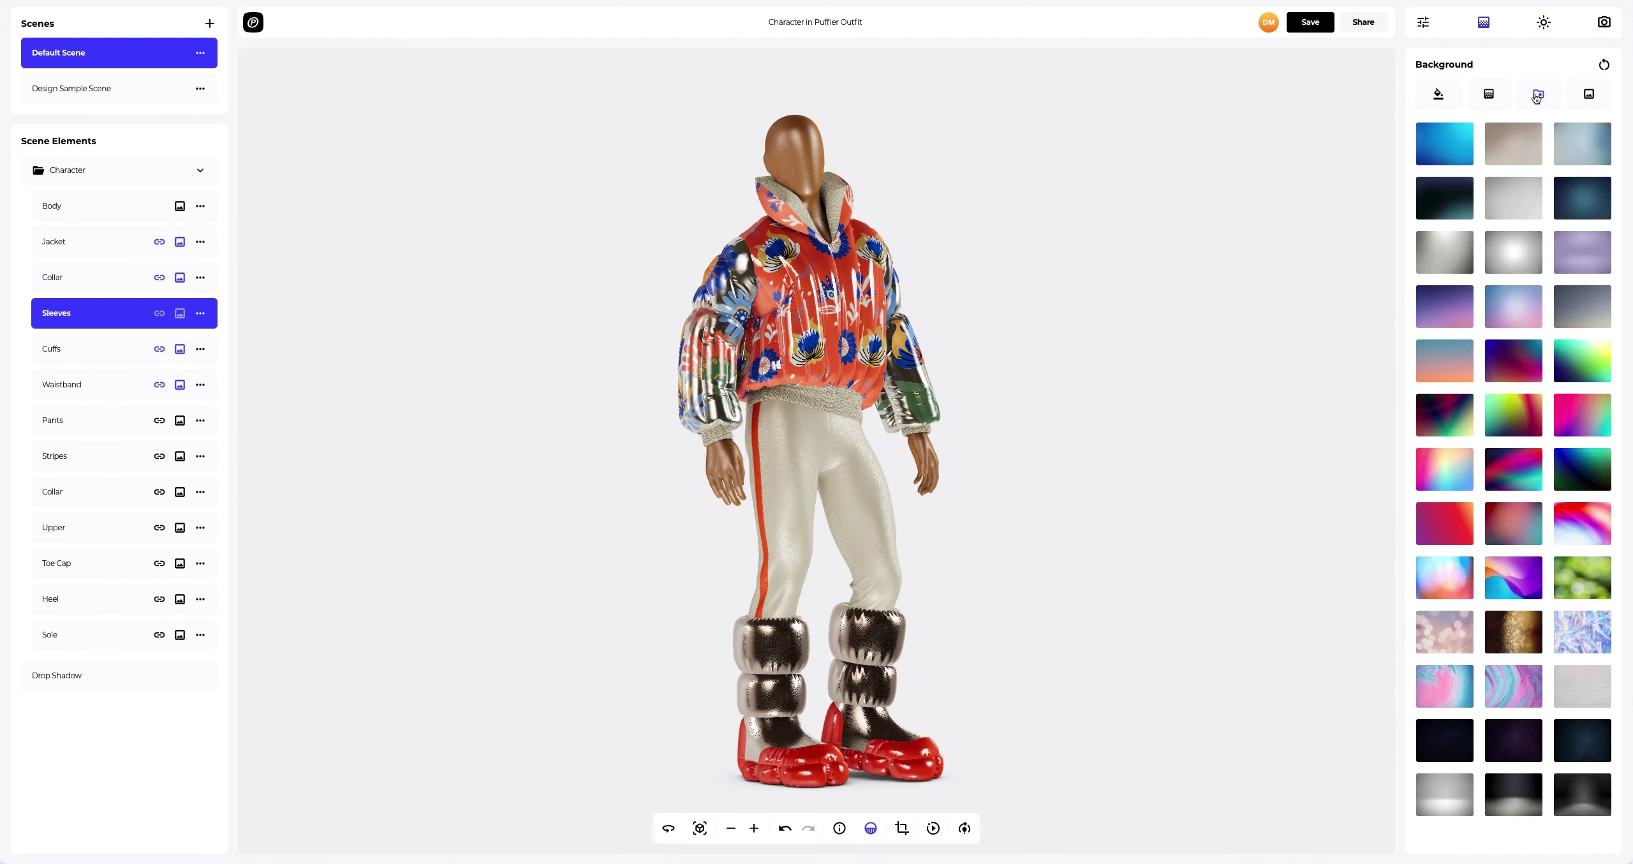
pyautogui.click(1576, 131)
pyautogui.click(1581, 197)
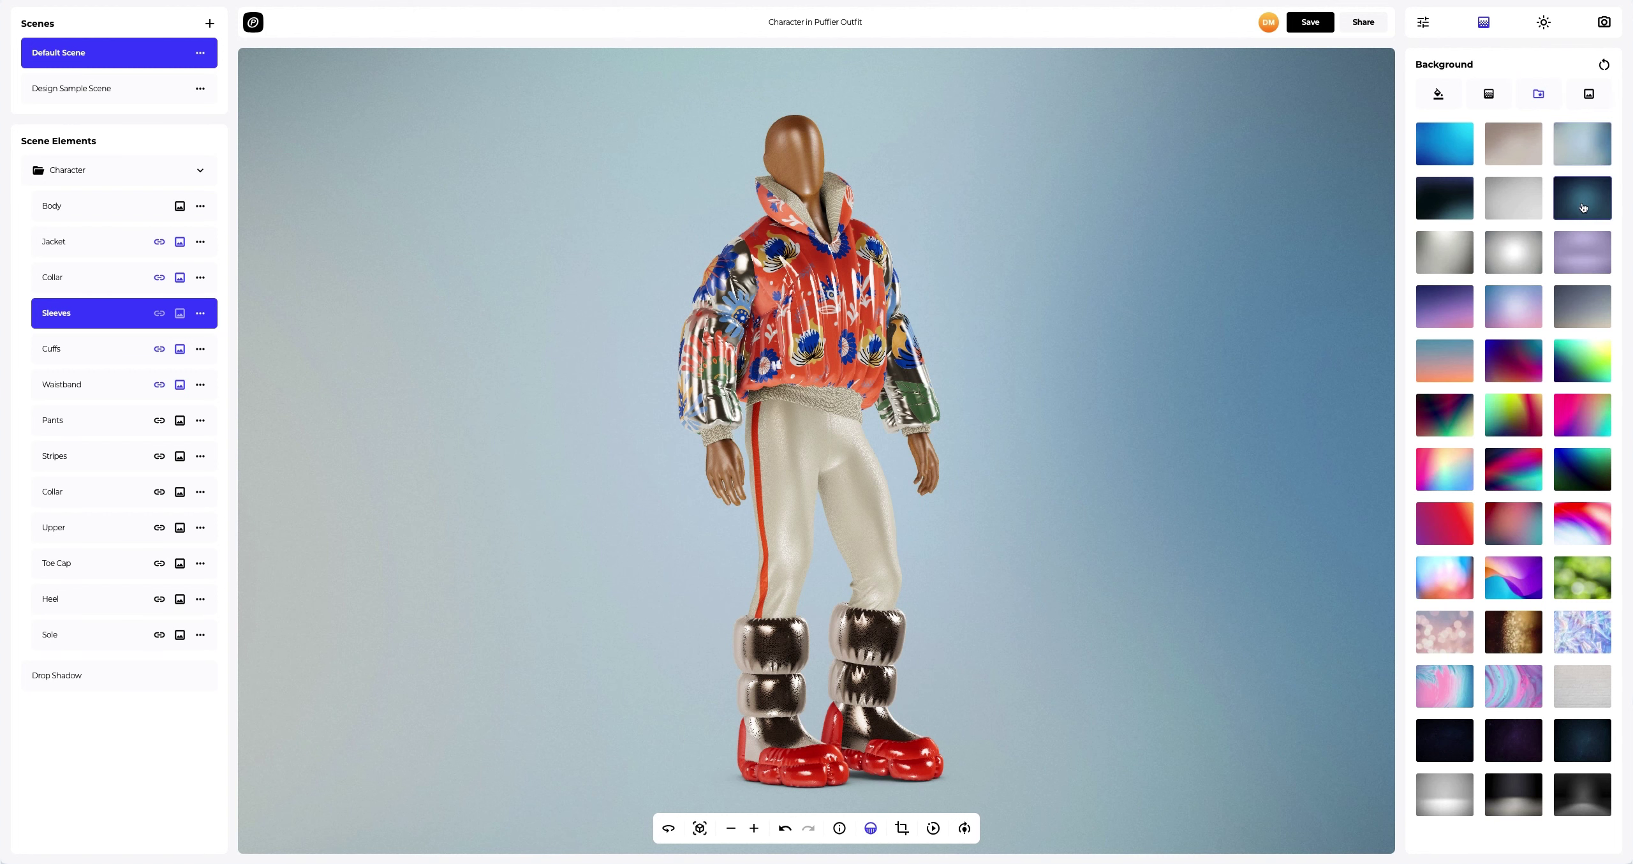
pyautogui.click(1450, 312)
pyautogui.click(1427, 530)
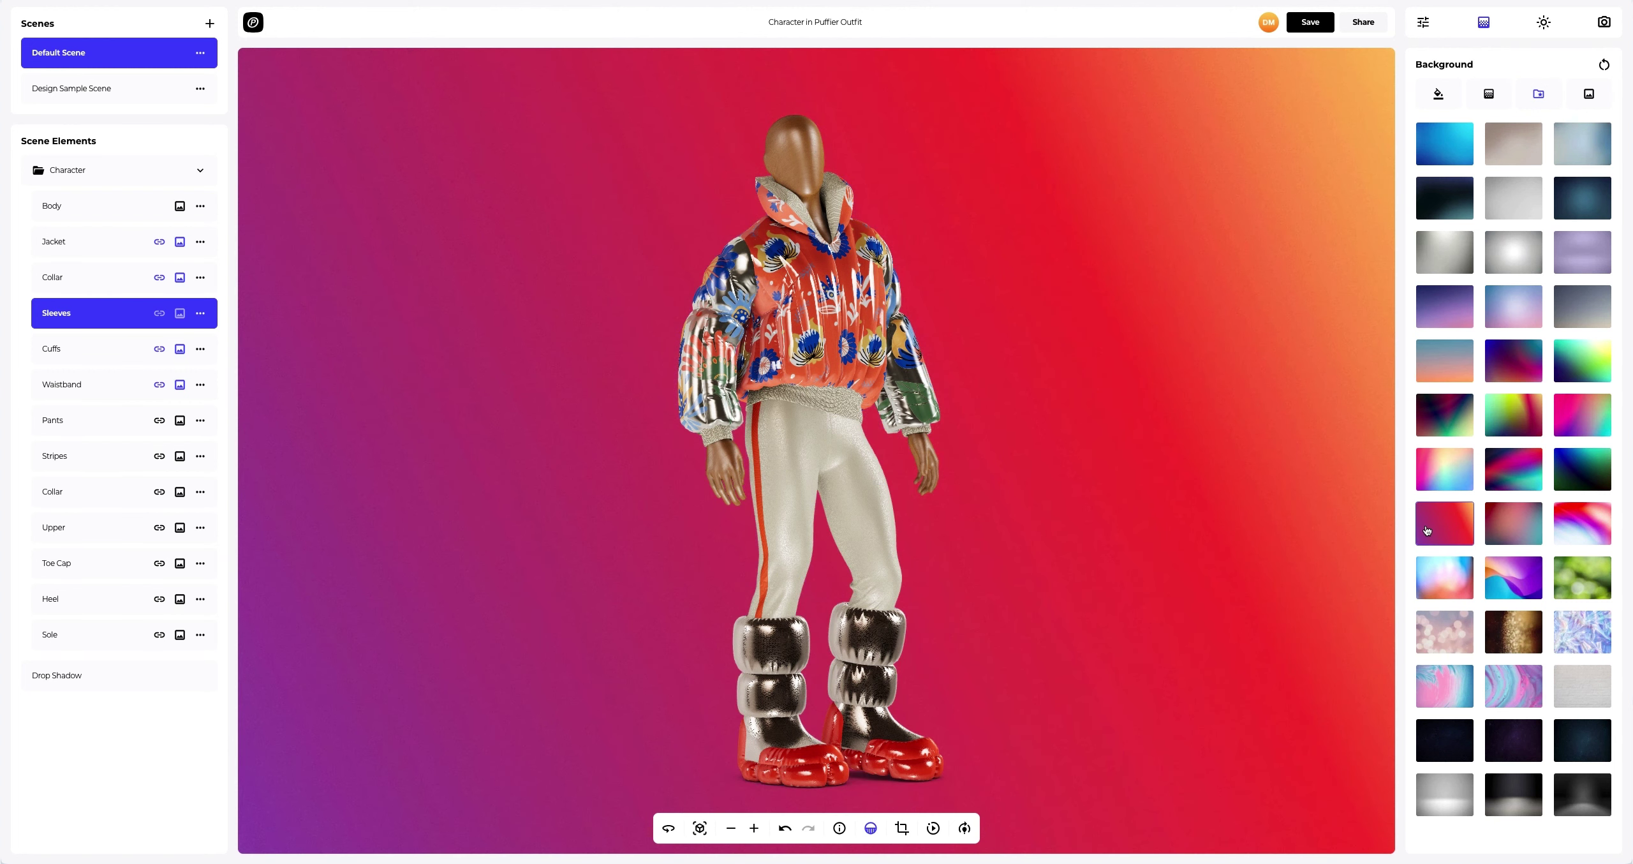
pyautogui.click(1442, 788)
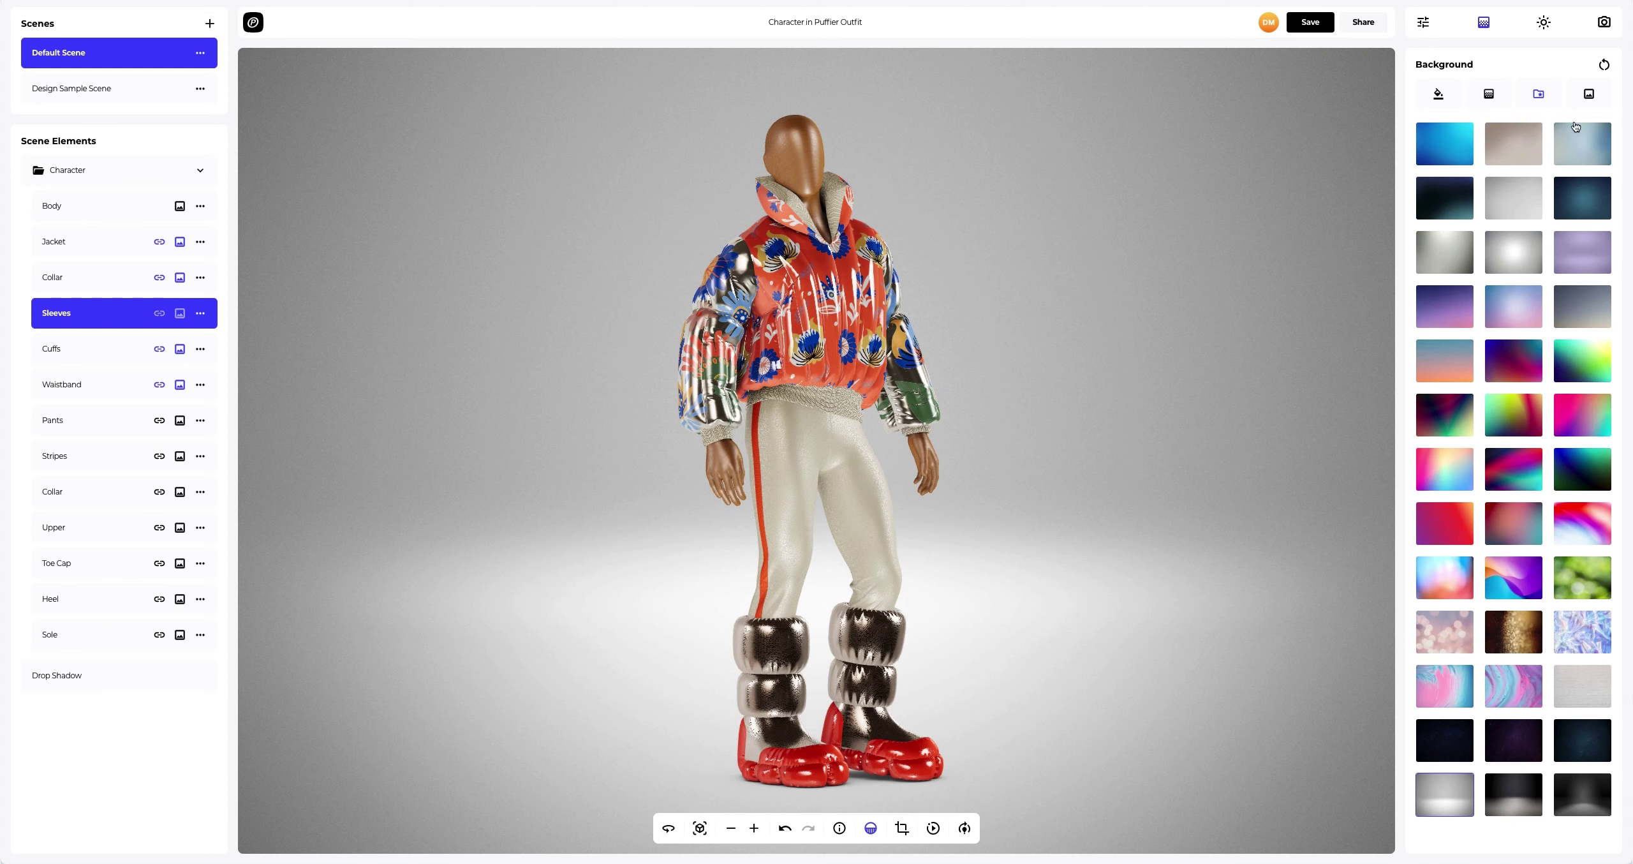
# Step: Upload Background.jpg as the custom background image and turn off Frame Crop so it fills the whole viewport
pyautogui.click(1586, 97)
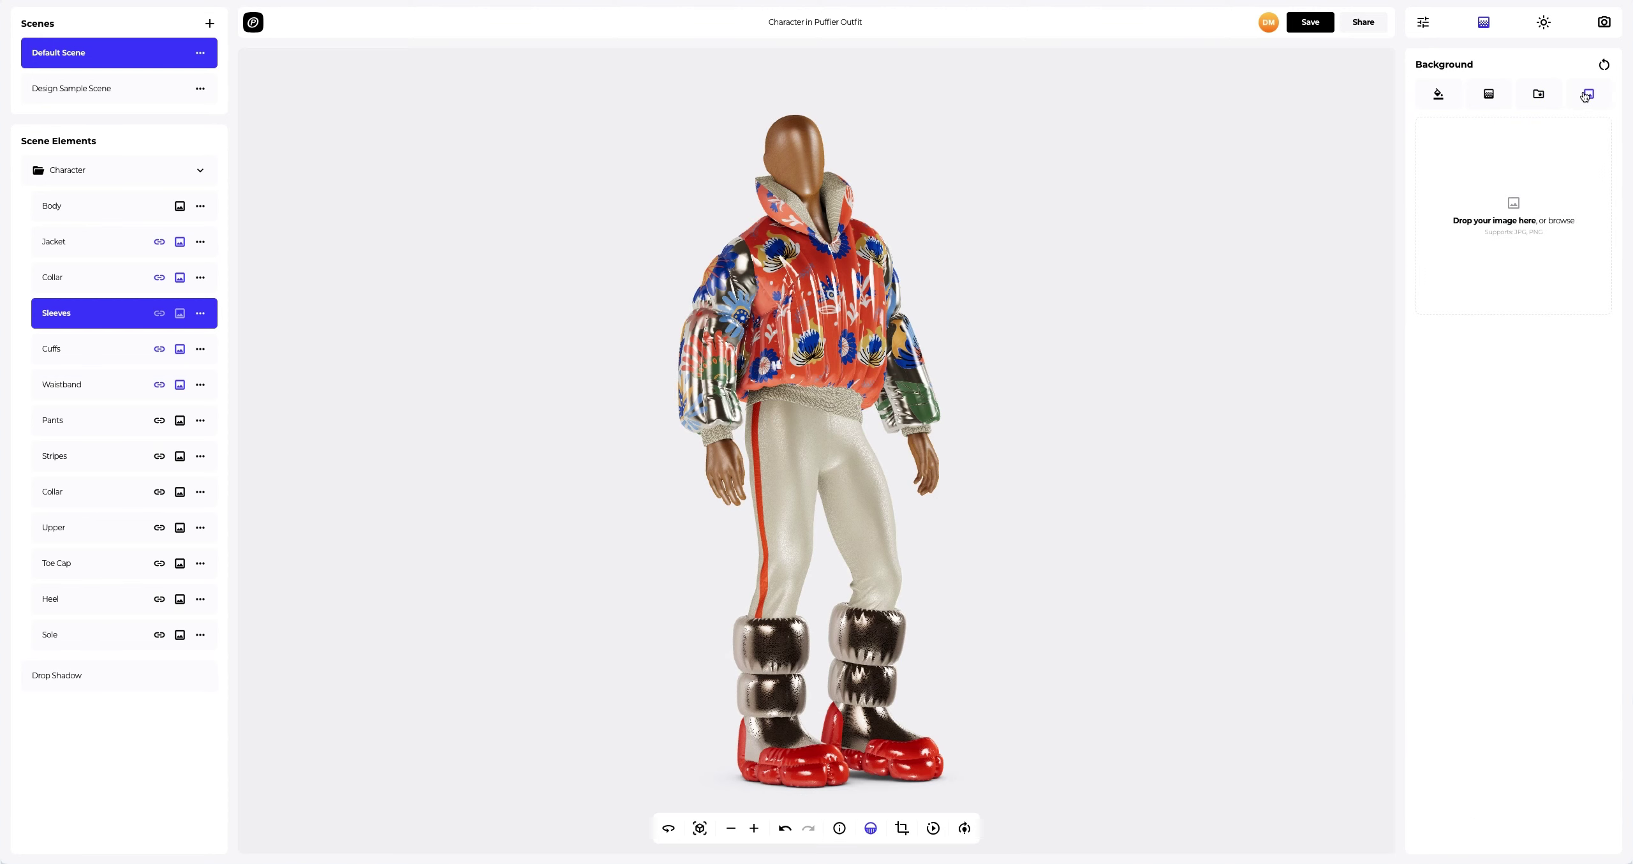
pyautogui.click(1508, 213)
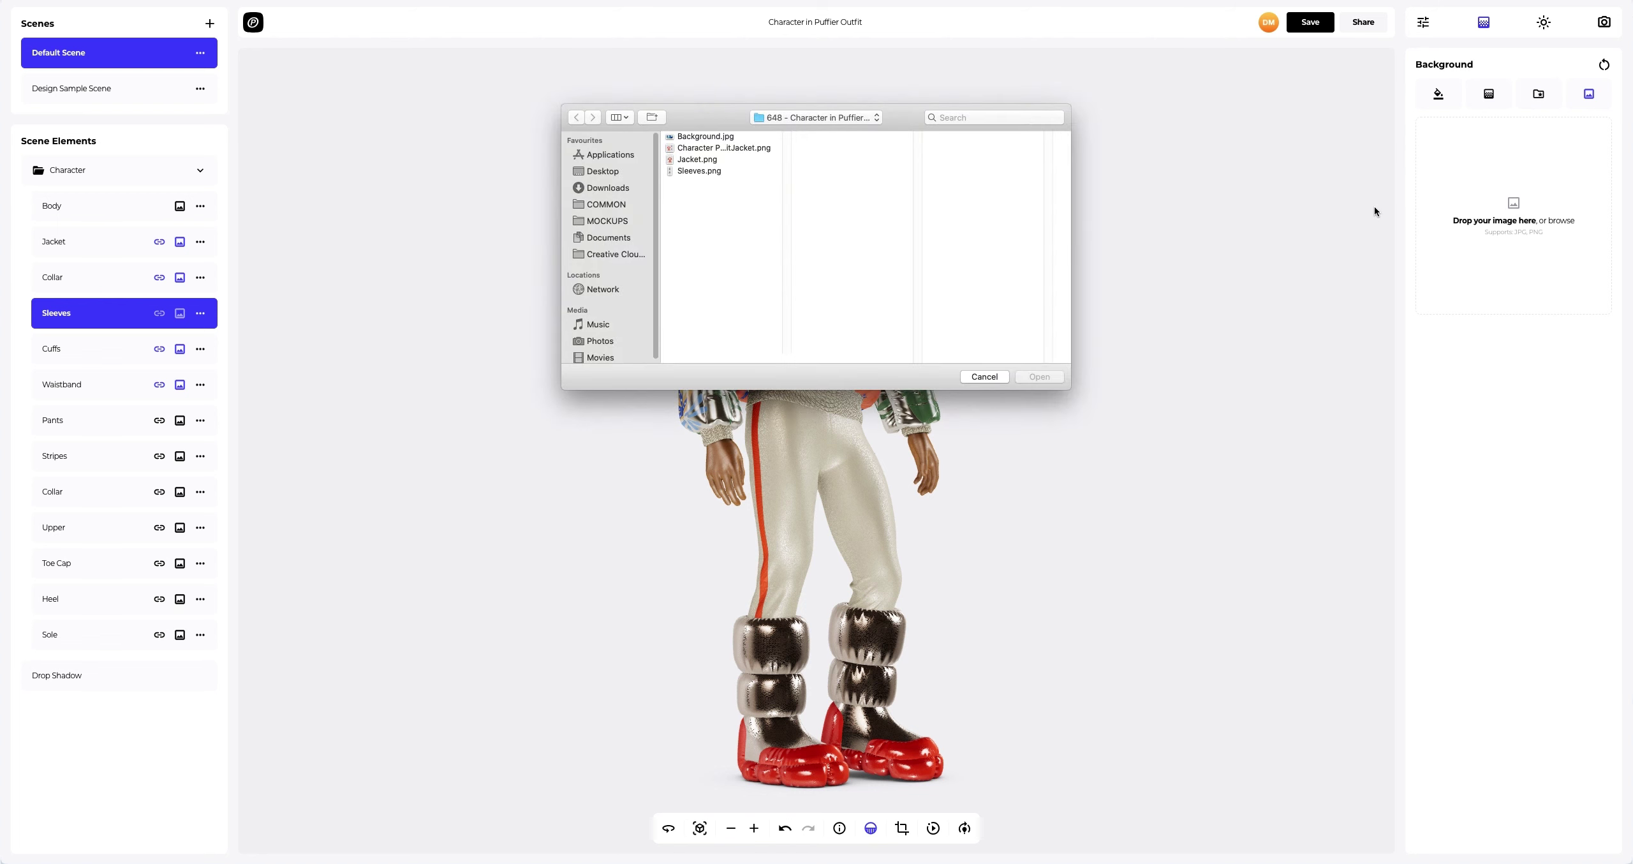
pyautogui.click(694, 136)
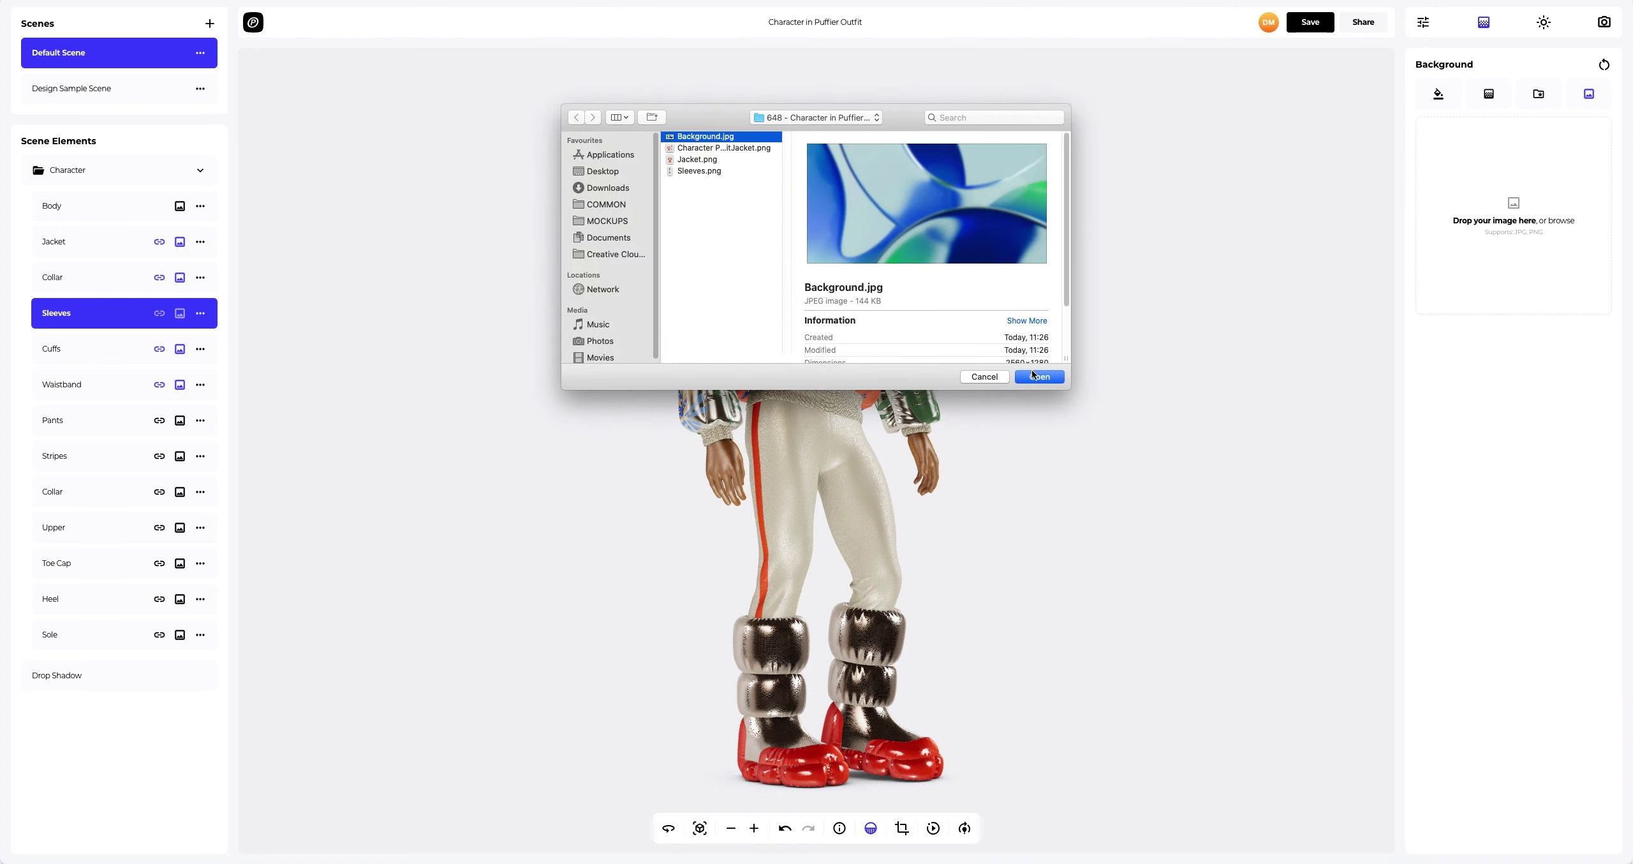
pyautogui.click(1034, 375)
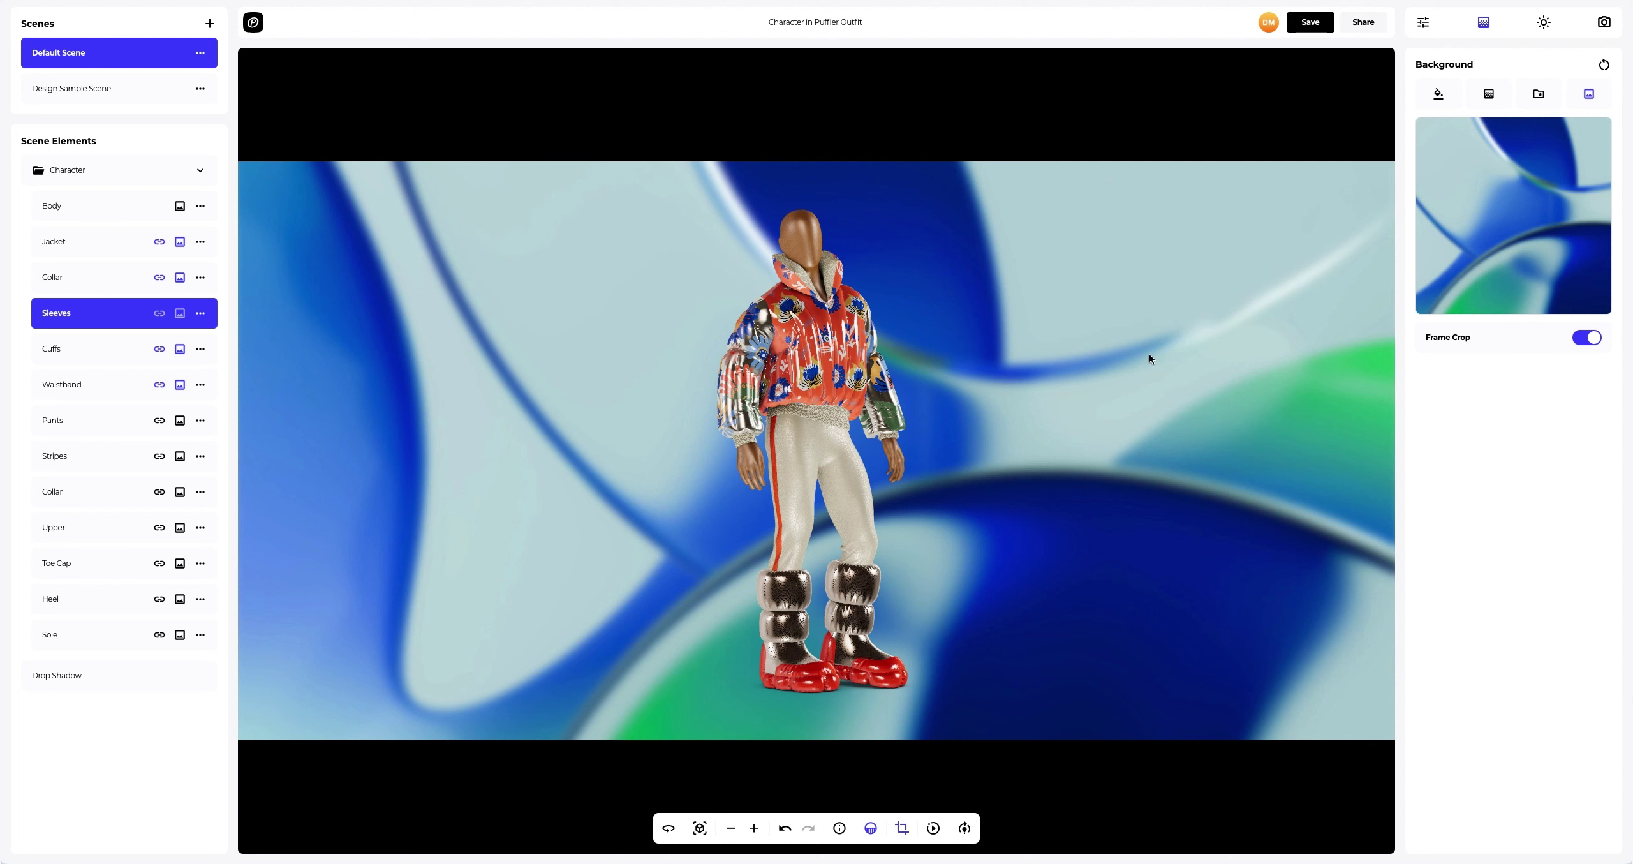
pyautogui.click(1587, 337)
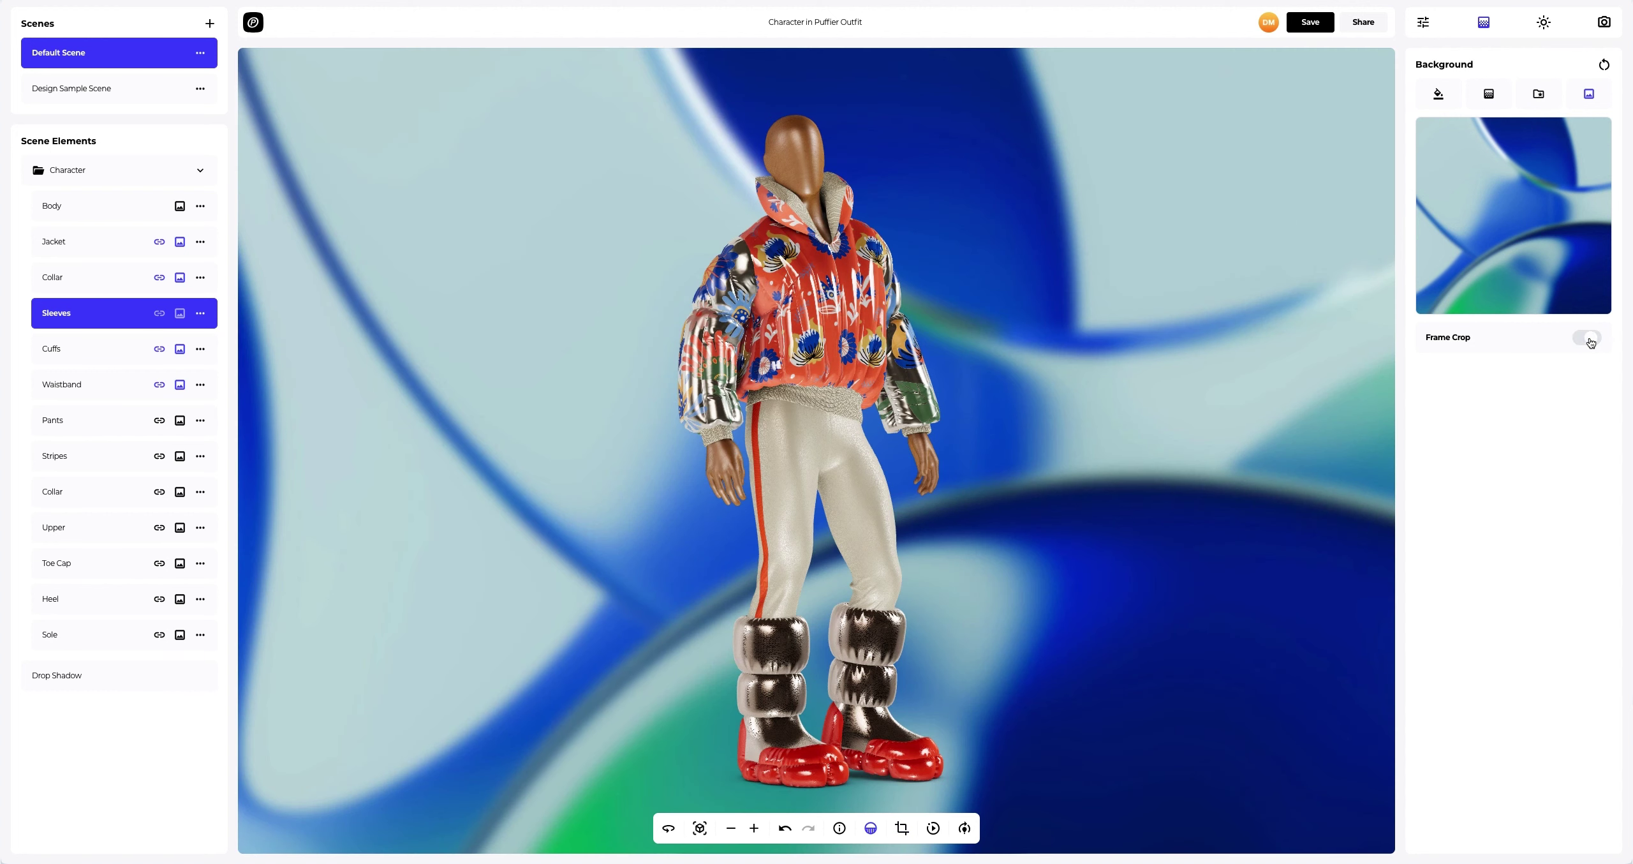
# Step: Preview the automatic light animation and the automatic model rotation, switching each one off after viewing it
pyautogui.click(964, 827)
pyautogui.moveTo(966, 789); pyautogui.dragTo(997, 791)
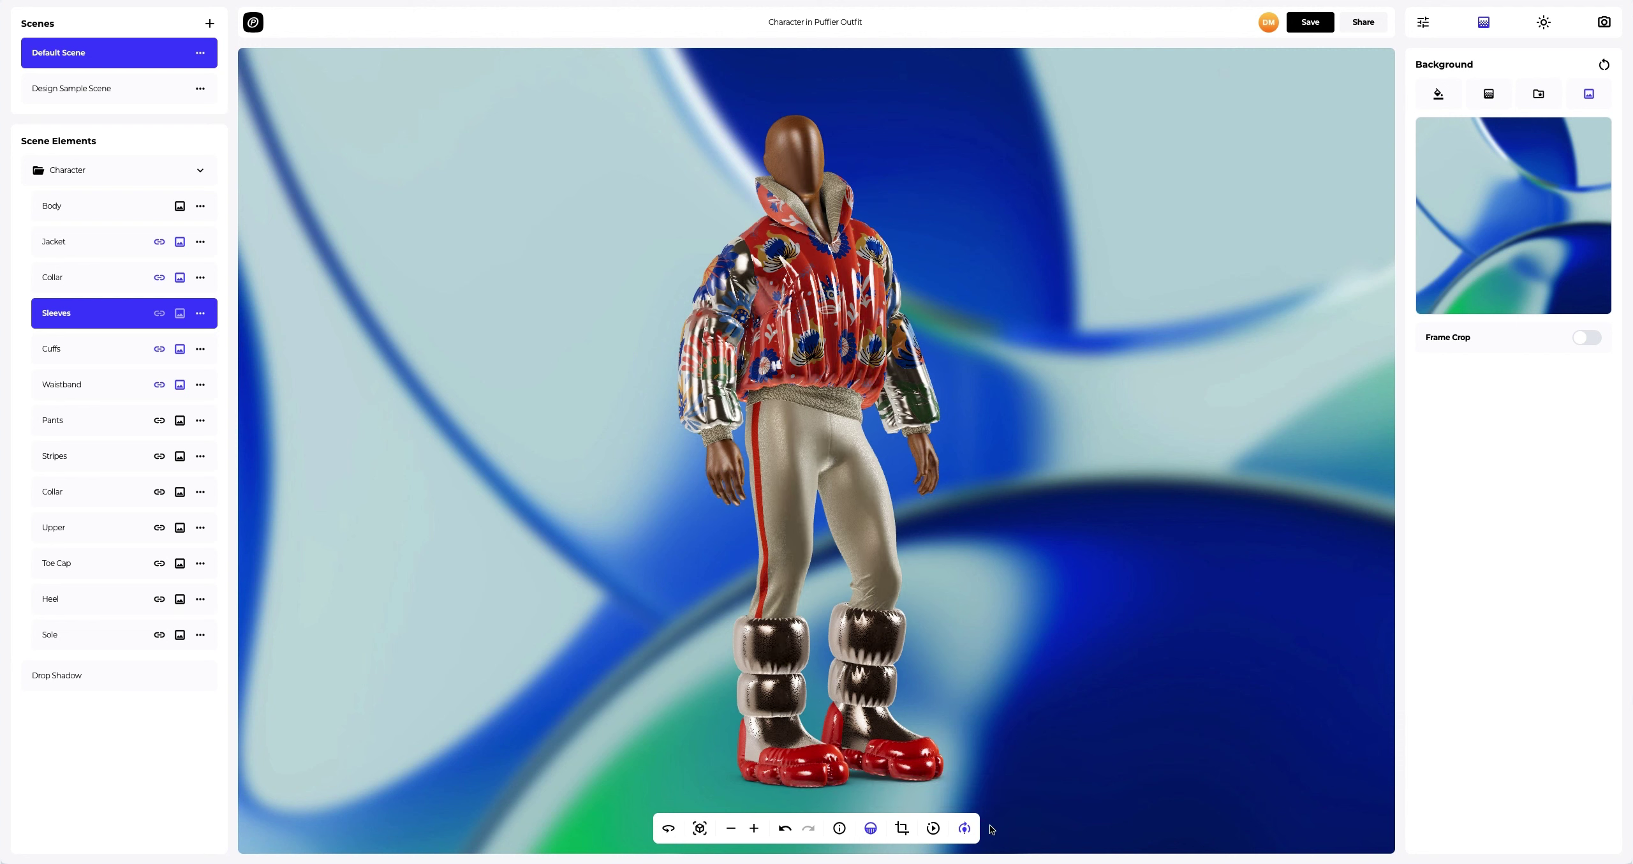
pyautogui.click(963, 828)
pyautogui.click(935, 829)
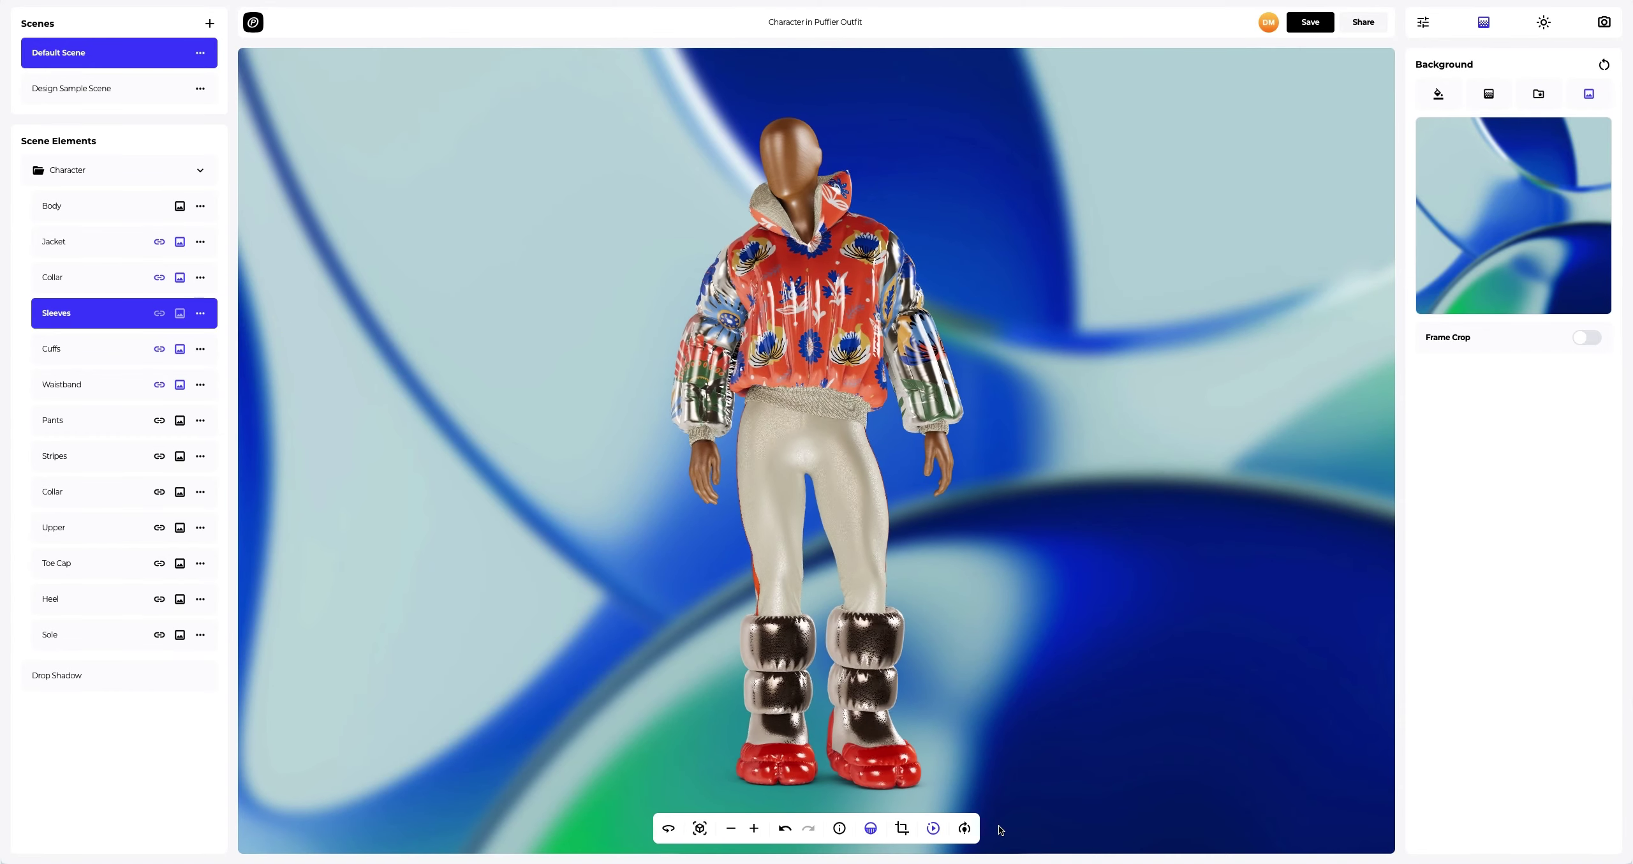
pyautogui.click(935, 830)
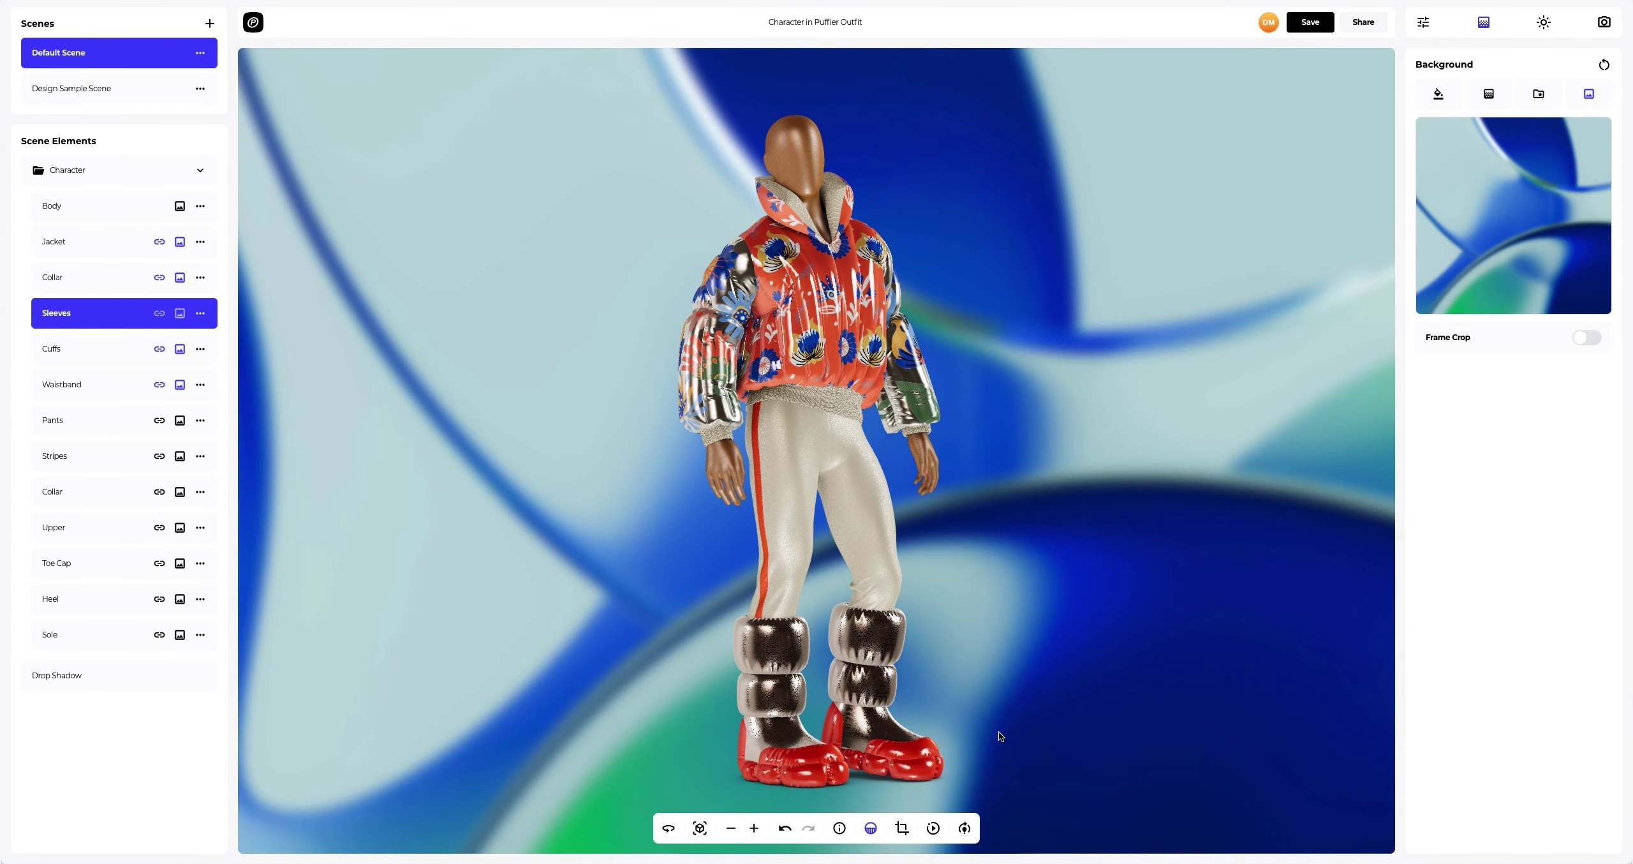
# Step: Save the project, open its presentation view and enable public access in the sharing settings
pyautogui.click(1319, 28)
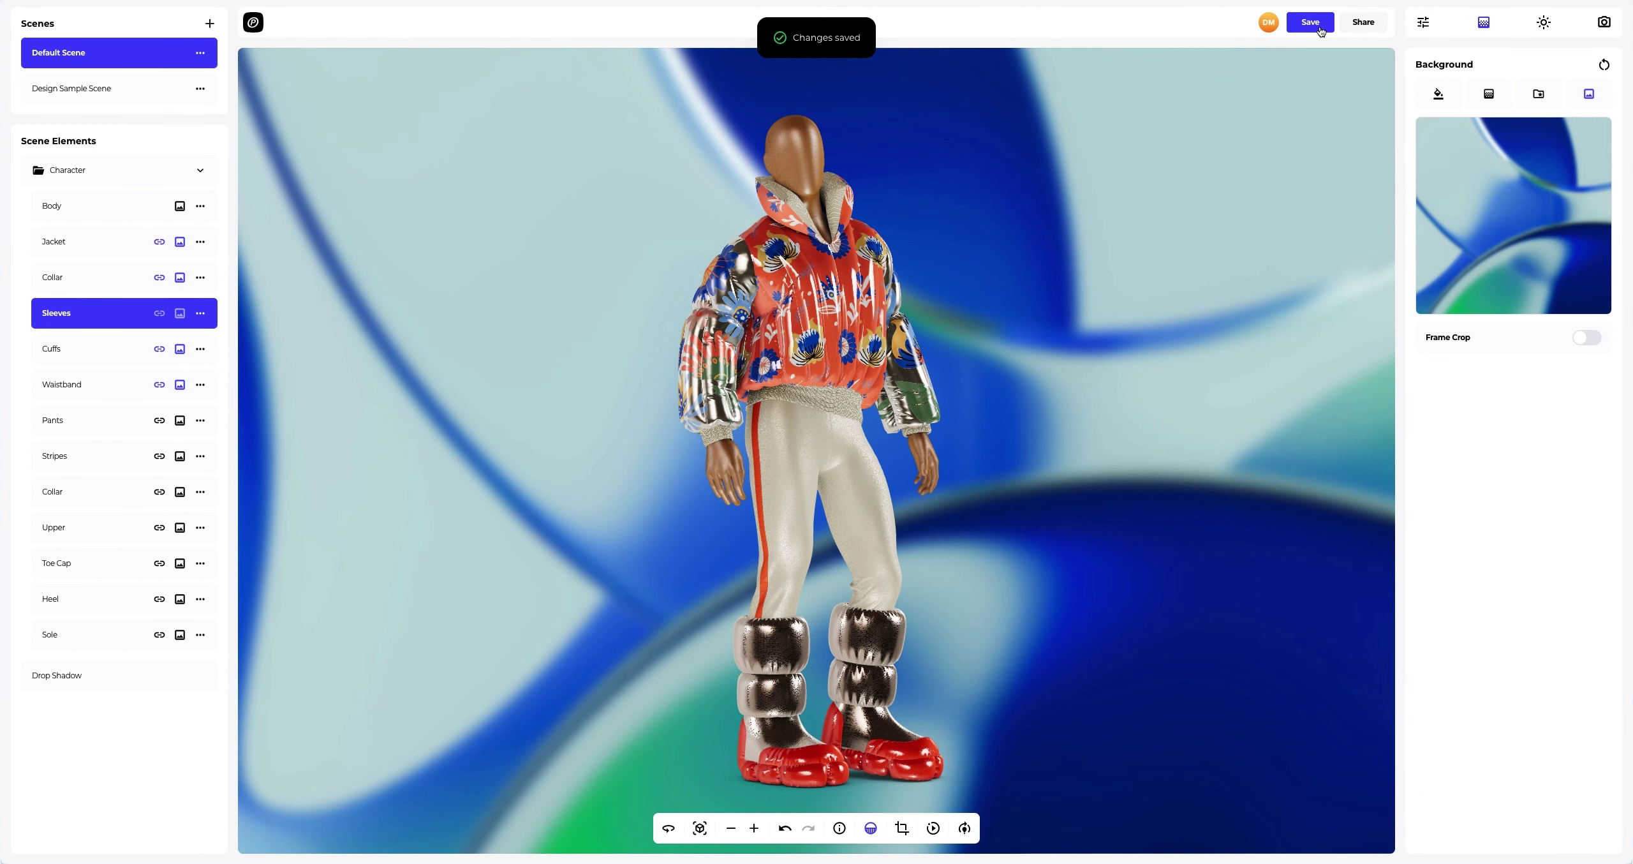
pyautogui.click(1363, 23)
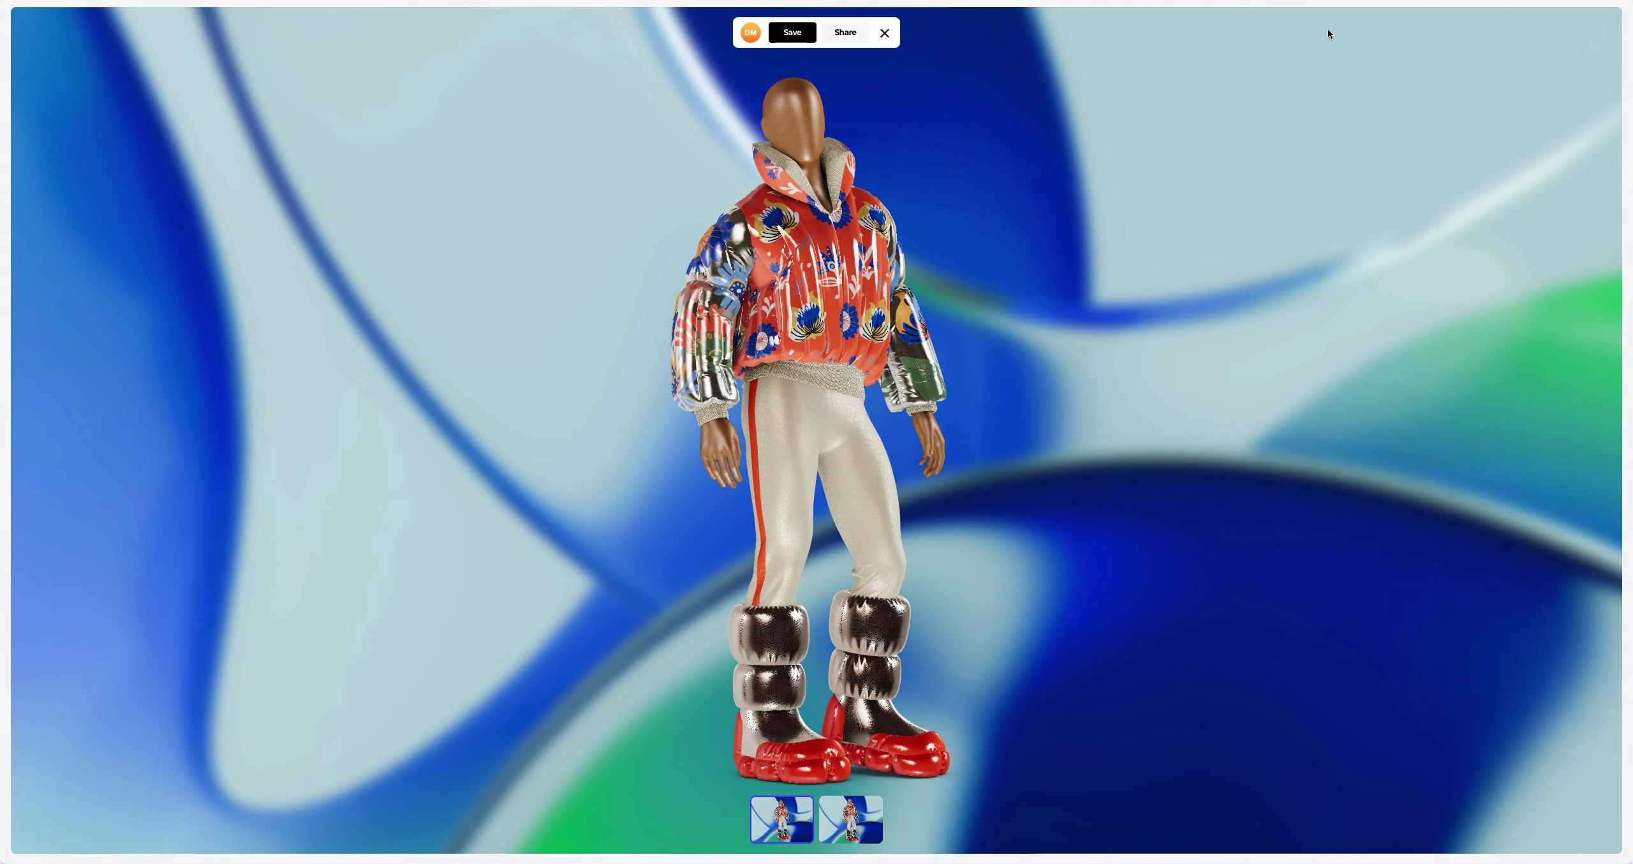
pyautogui.click(845, 32)
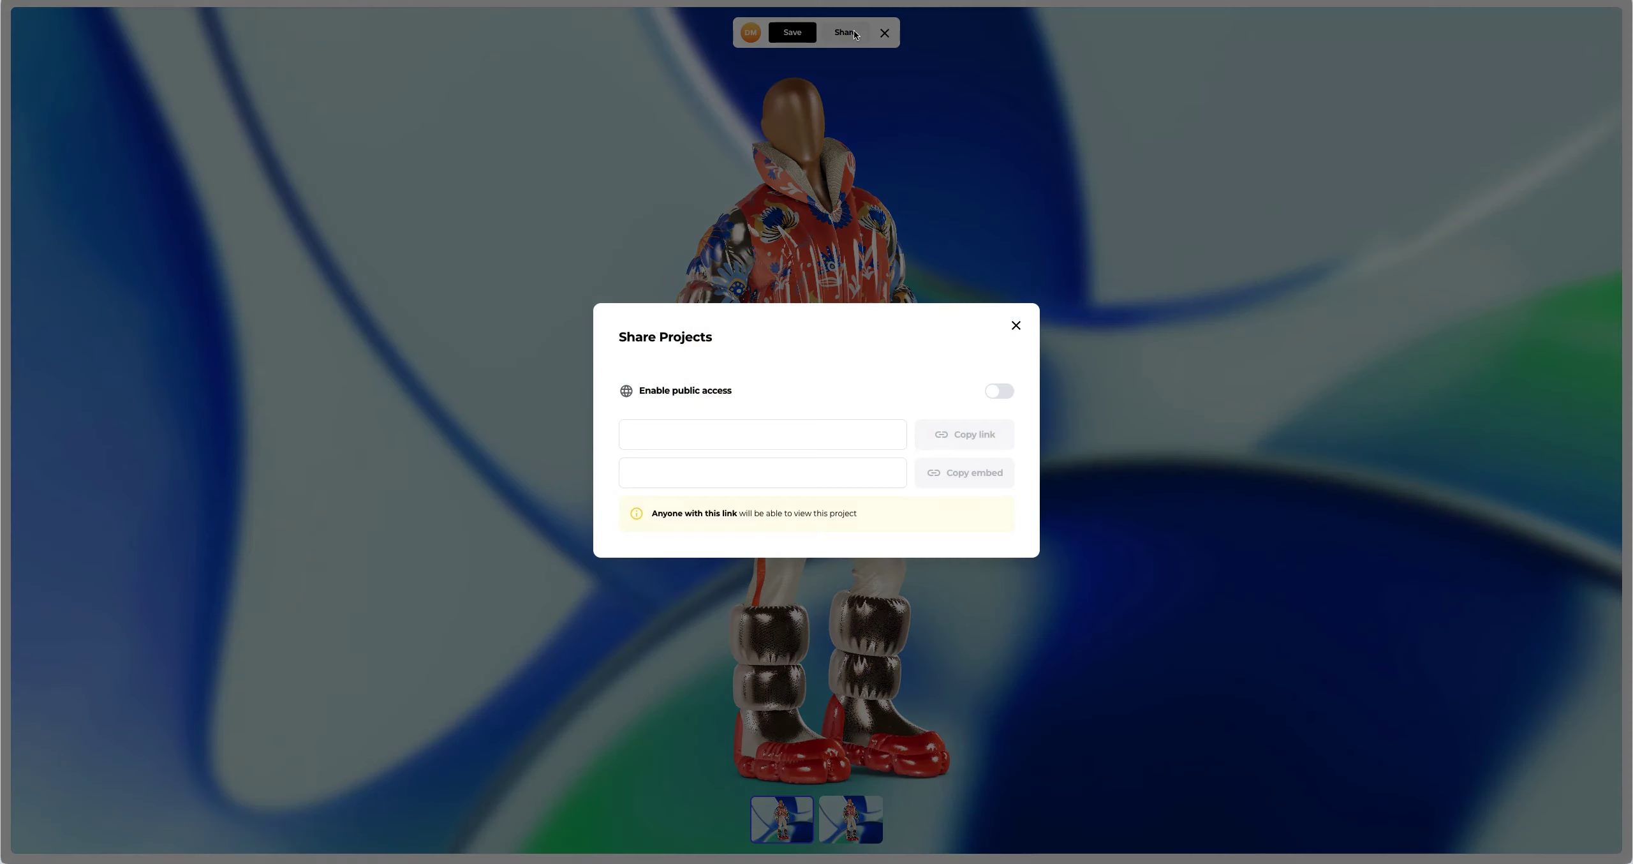
pyautogui.click(993, 391)
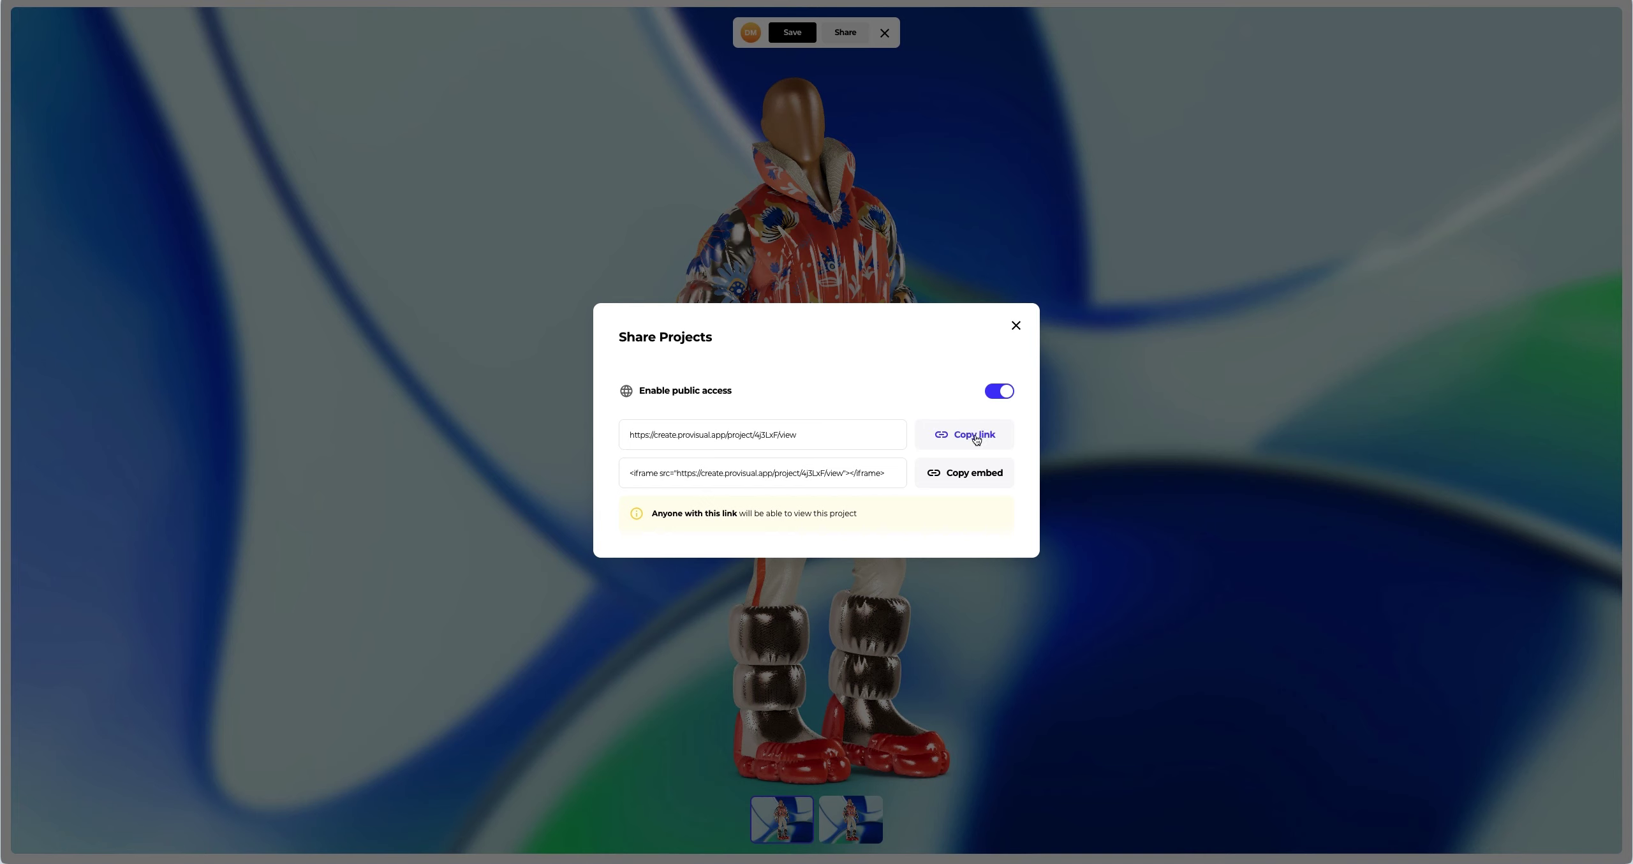